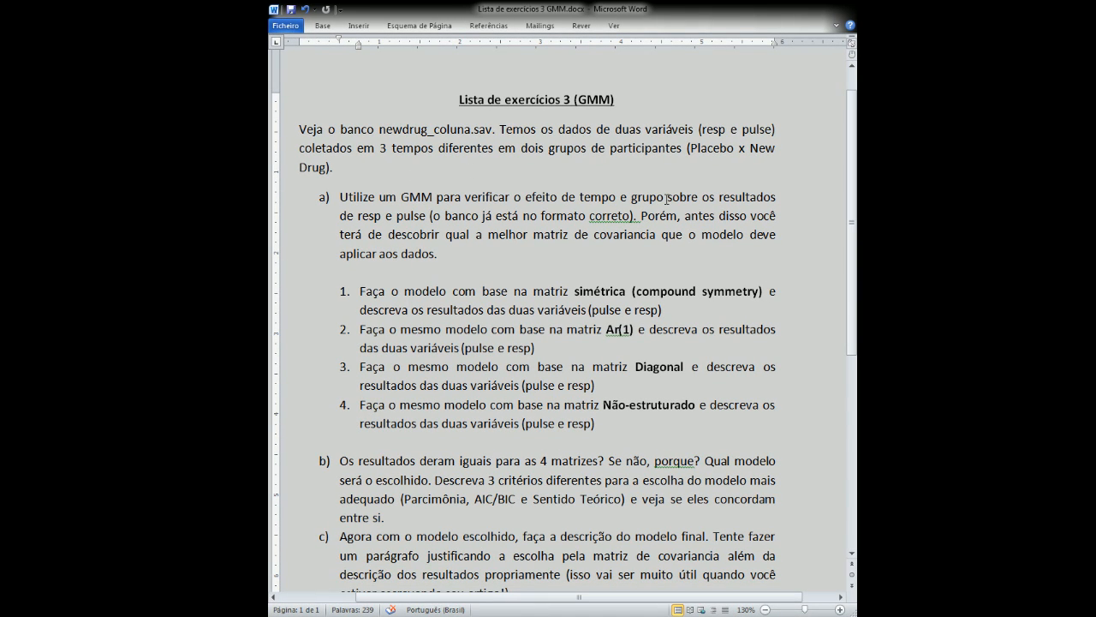
Read the GMM exercise sheet, examining the outcome variables resp and pulse, the four covariance matrices and the model selection criteria
left_click_drag(359, 217, 418, 226)
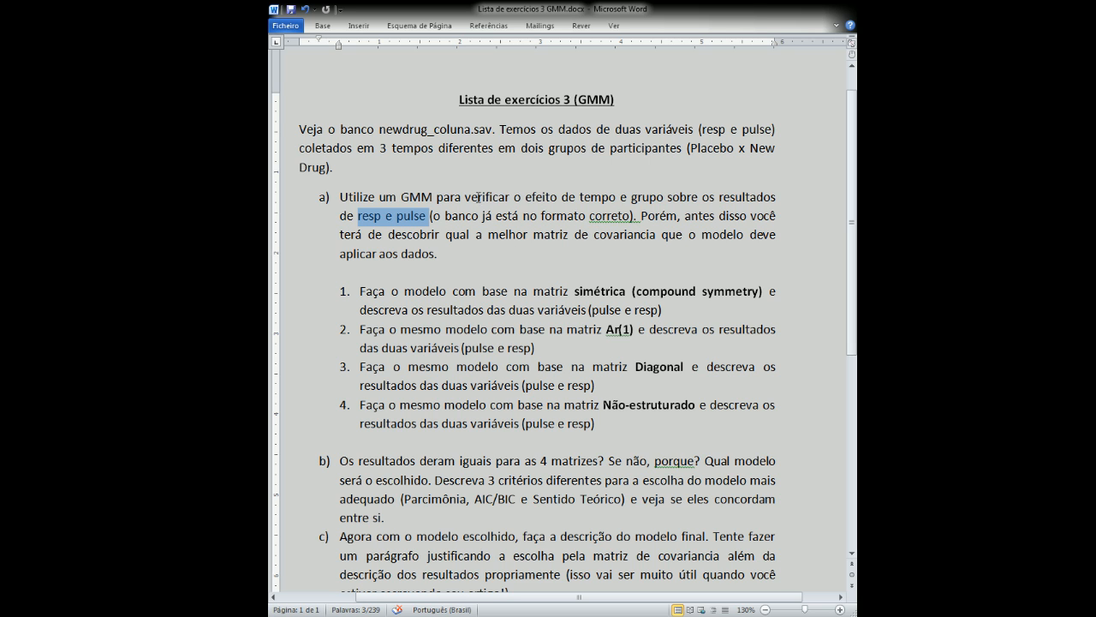
scroll(852, 182, "down", 1)
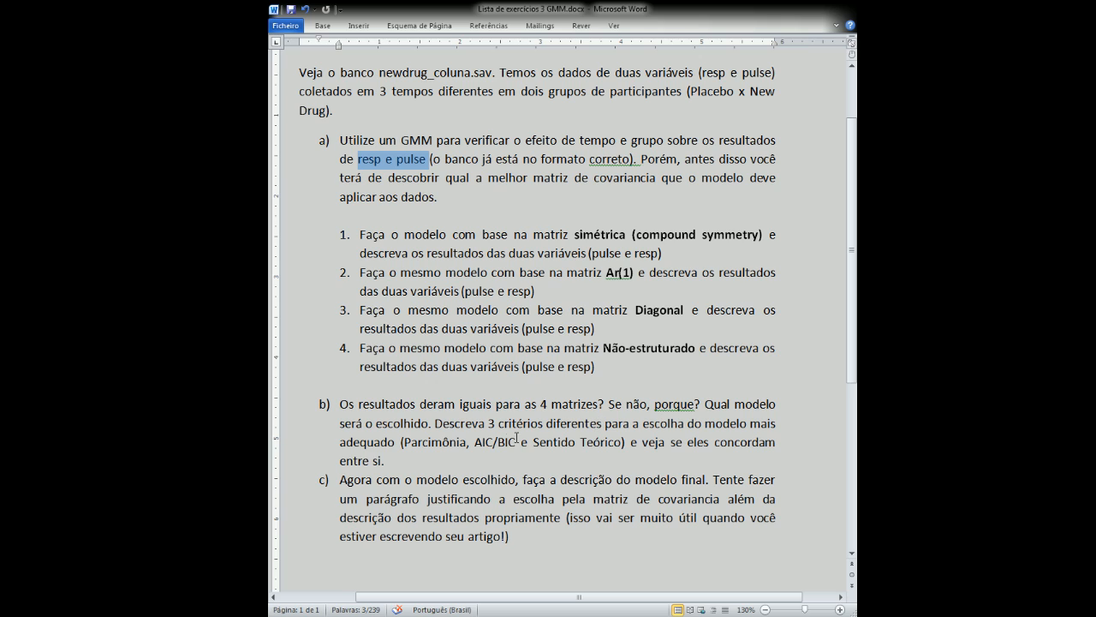
left_click_drag(475, 444, 494, 445)
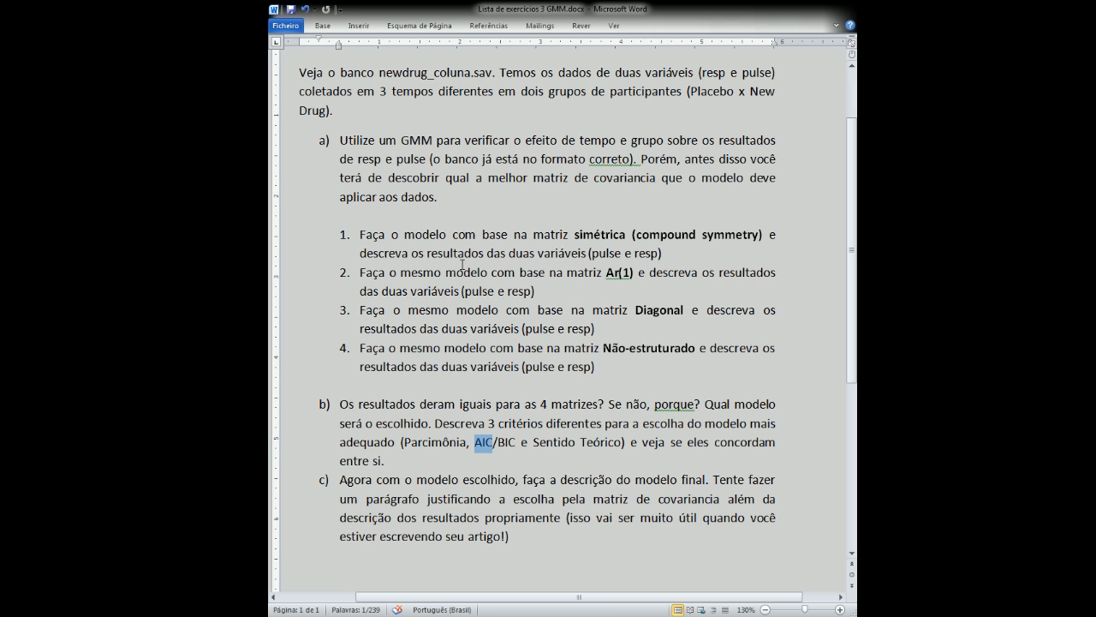
left_click(440, 460)
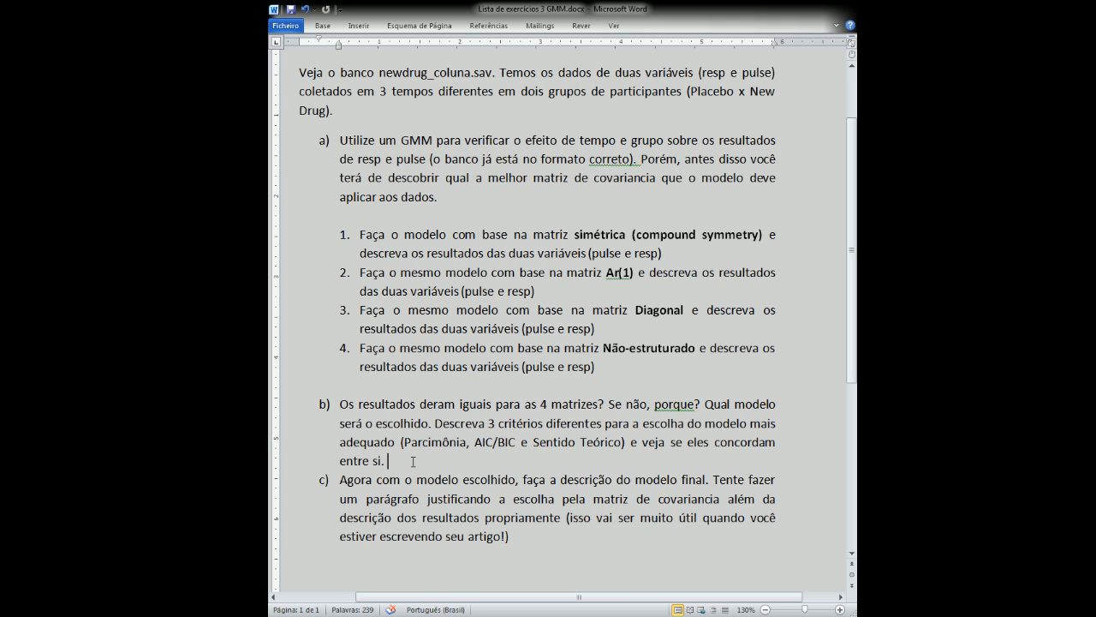
left_click_drag(475, 443, 494, 443)
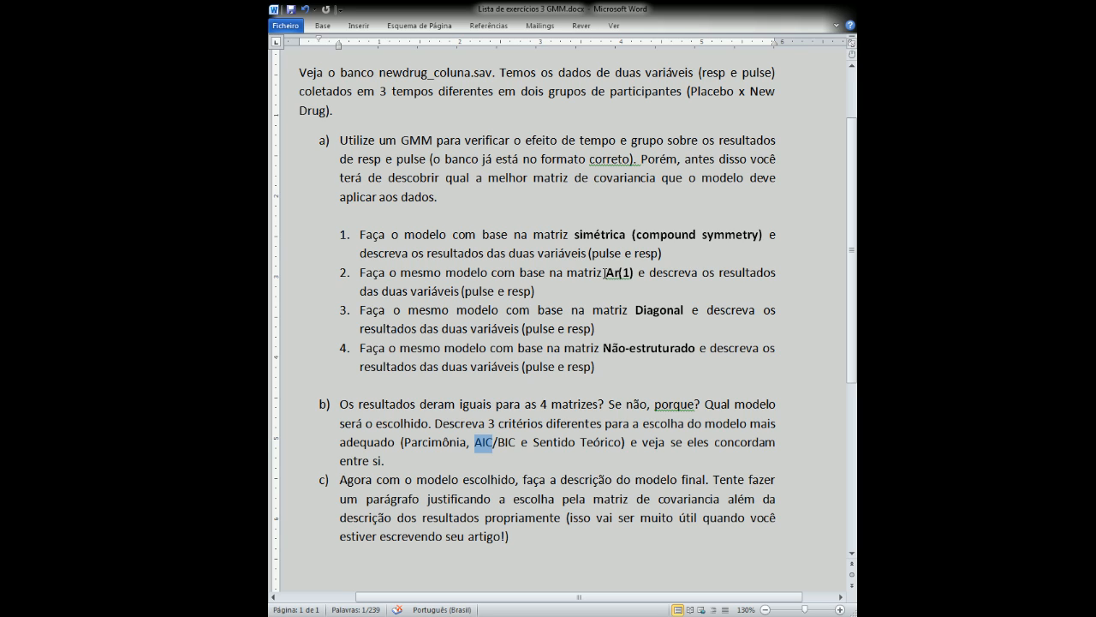
left_click_drag(381, 159, 356, 159)
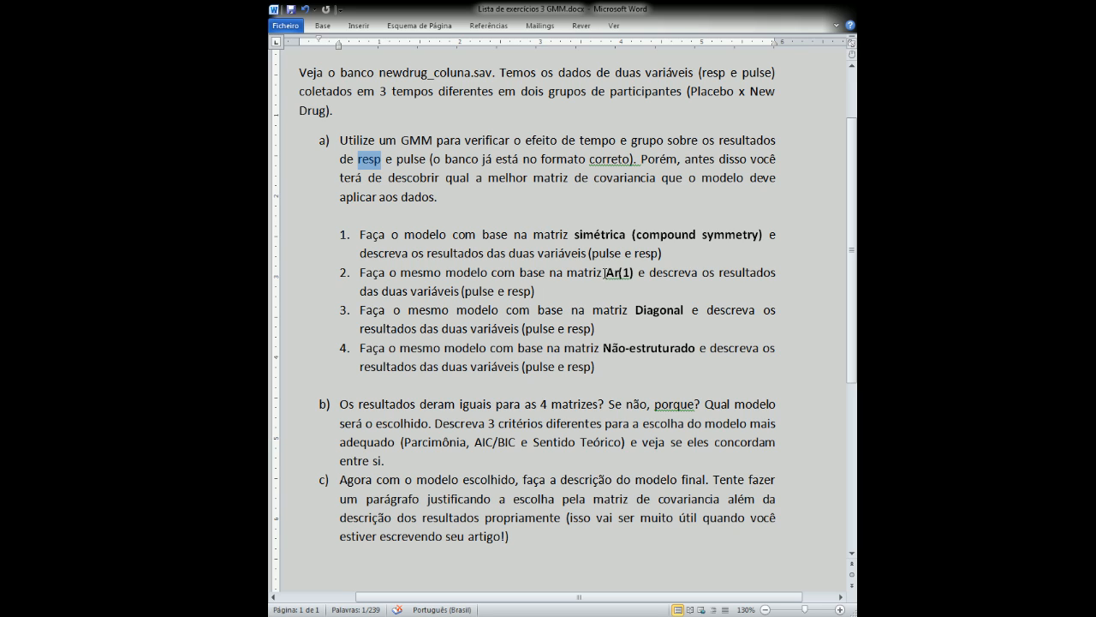
left_click_drag(605, 272, 642, 289)
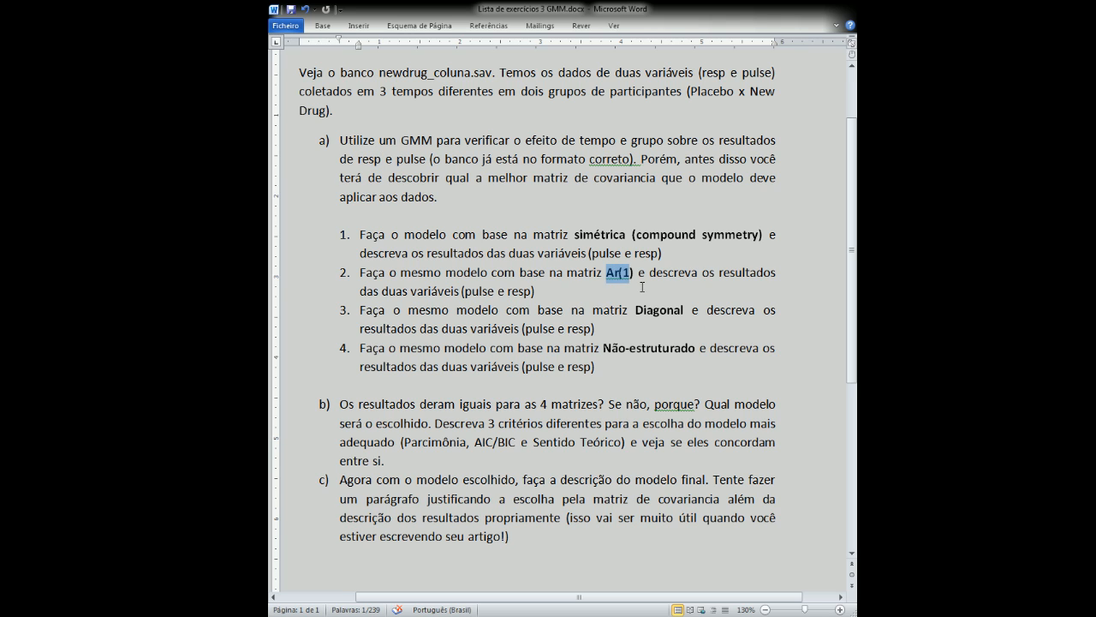
left_click_drag(635, 273, 606, 273)
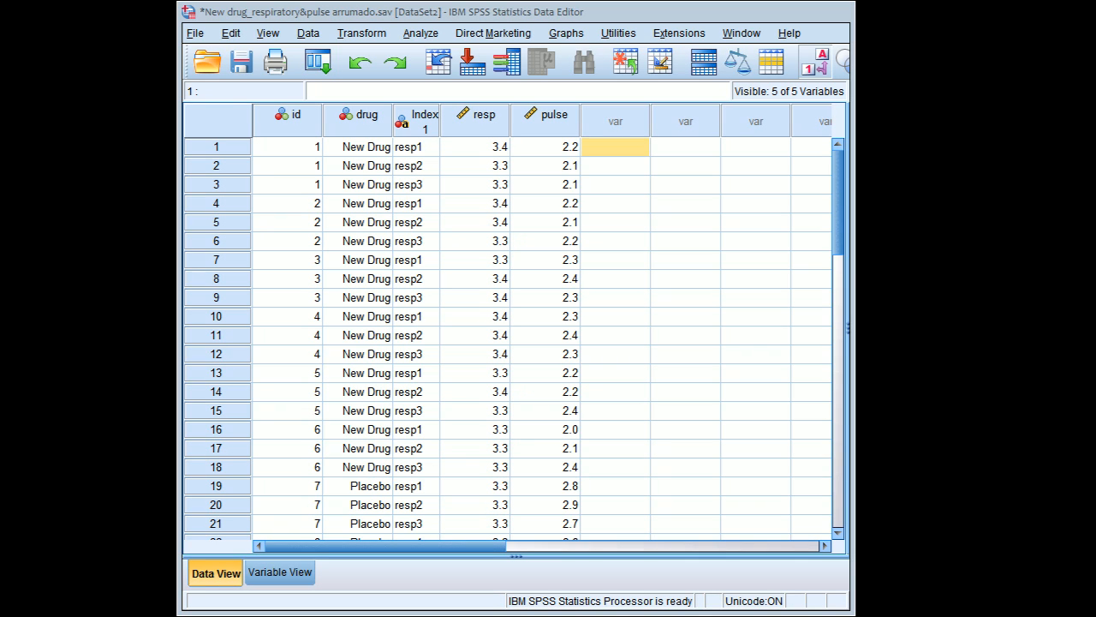
Switch to SPSS Statistics and start a linear mixed model with id as the subject variable and TEMPO [Index1] as the repeated variable
left_click(619, 559)
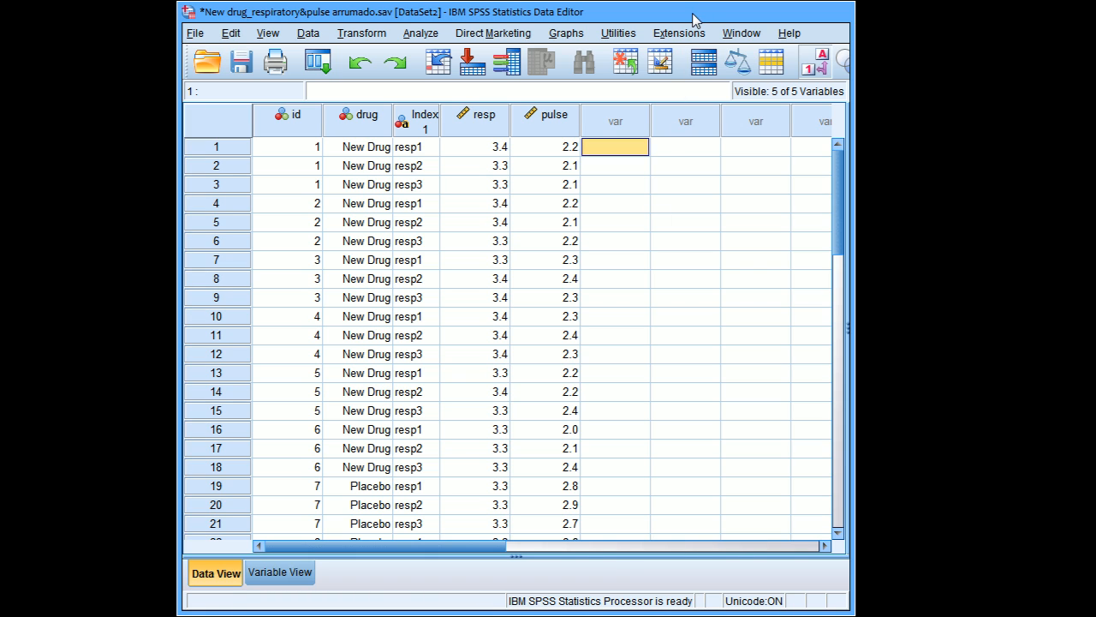
left_click(428, 34)
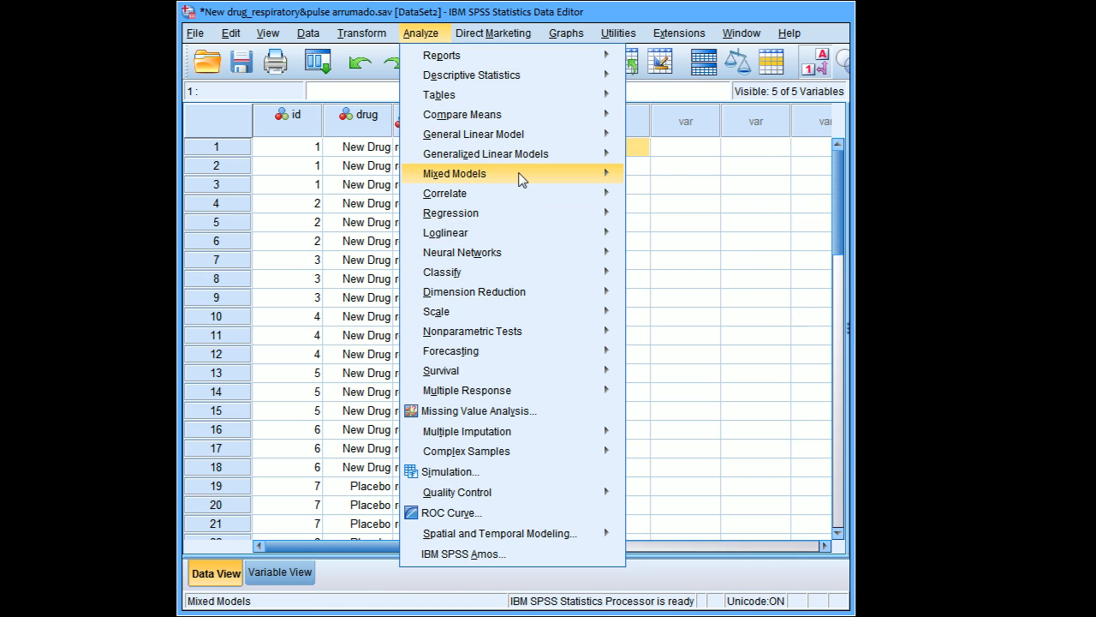
mouse_move(519, 179)
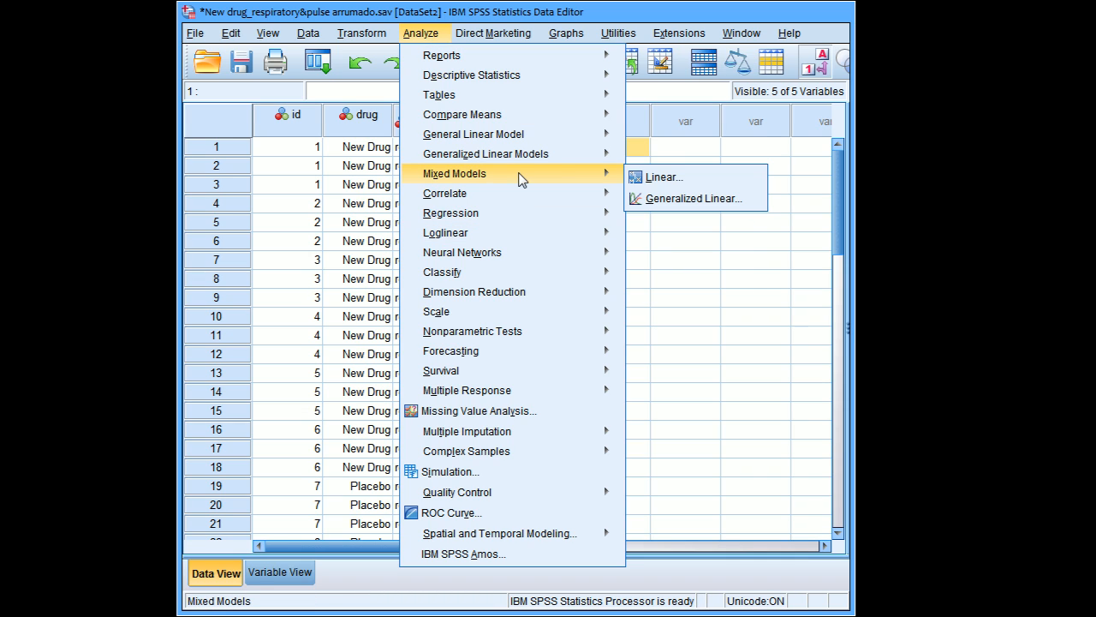
left_click(681, 183)
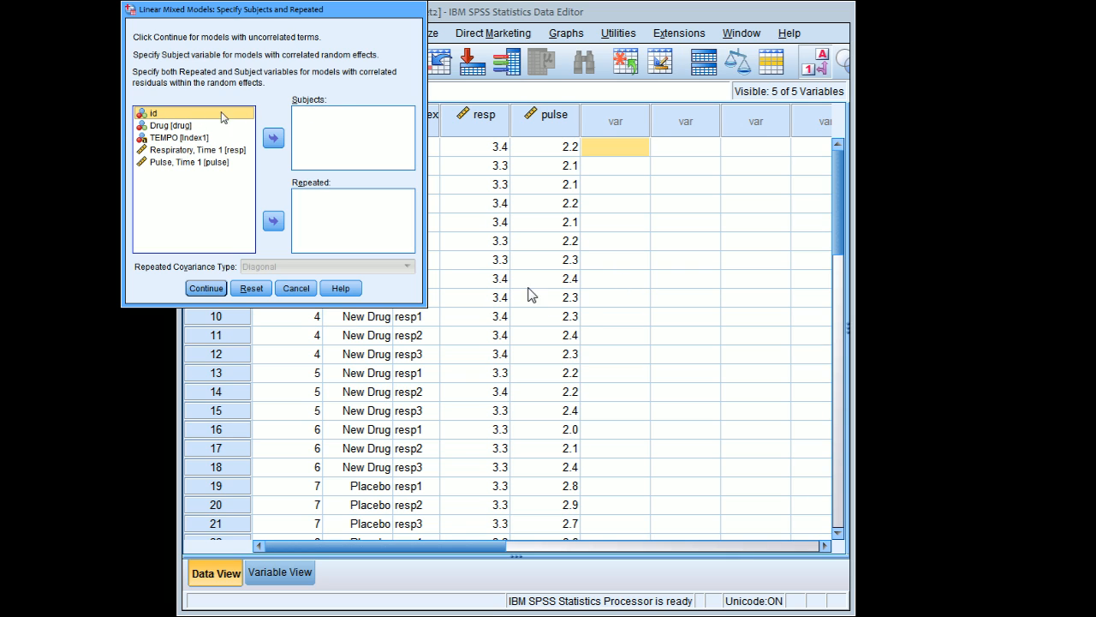
left_click(273, 138)
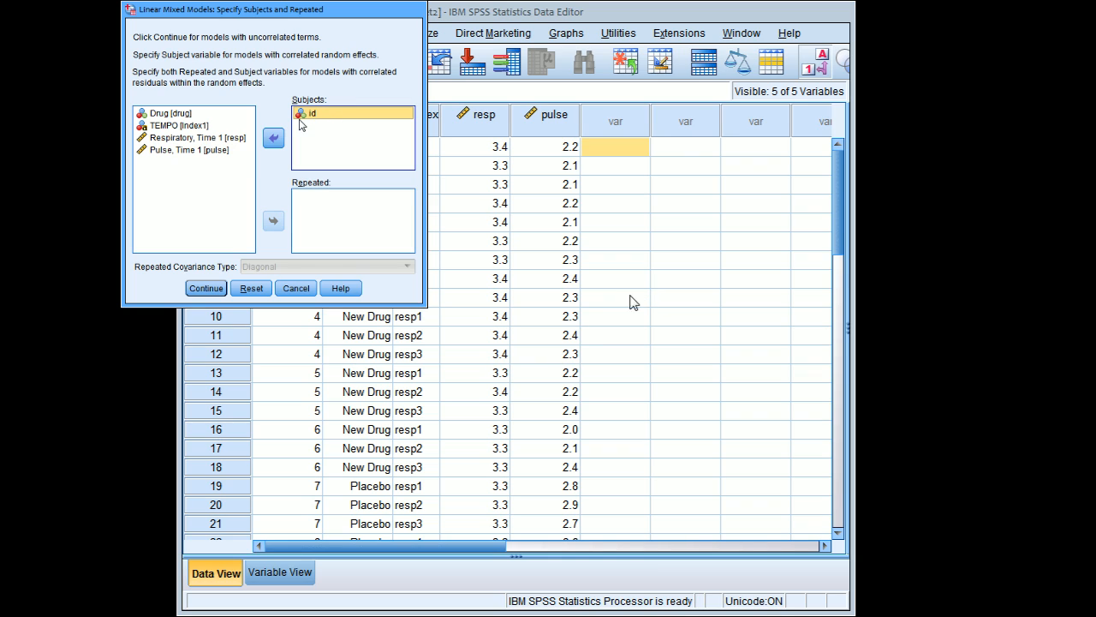
left_click(179, 126)
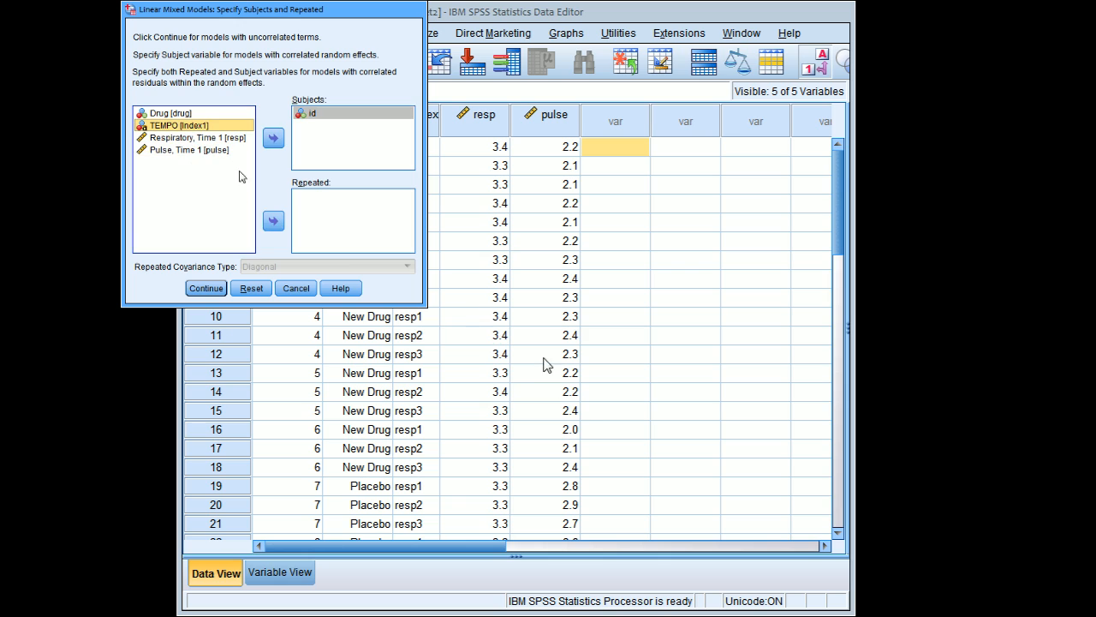
left_click(269, 217)
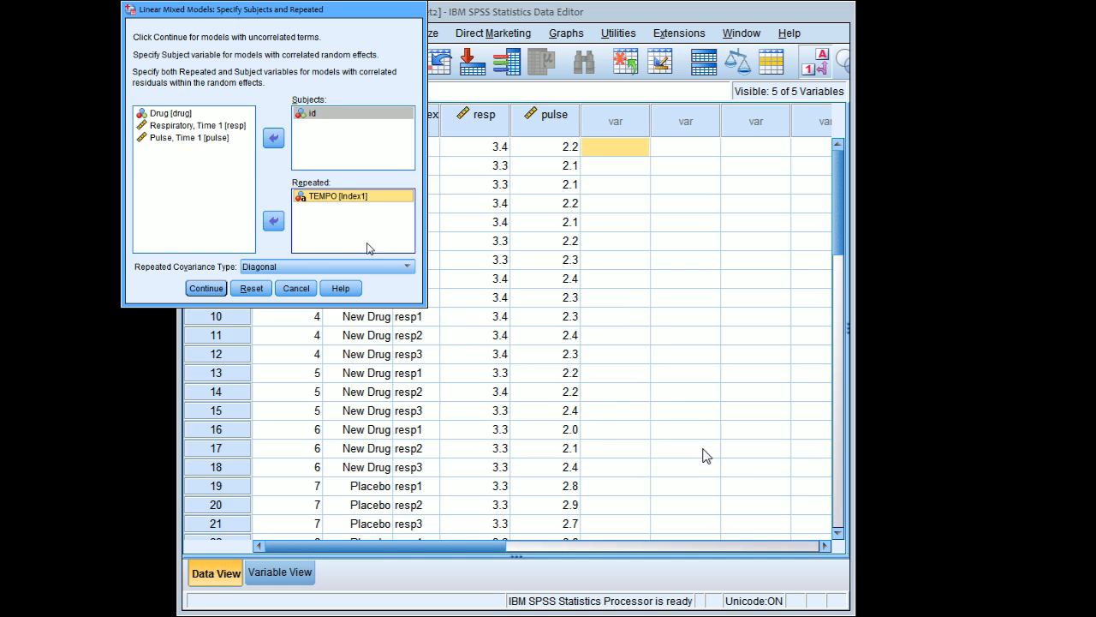
Set the repeated covariance type to Compound Symmetry and continue to the model specification
left_click(407, 267)
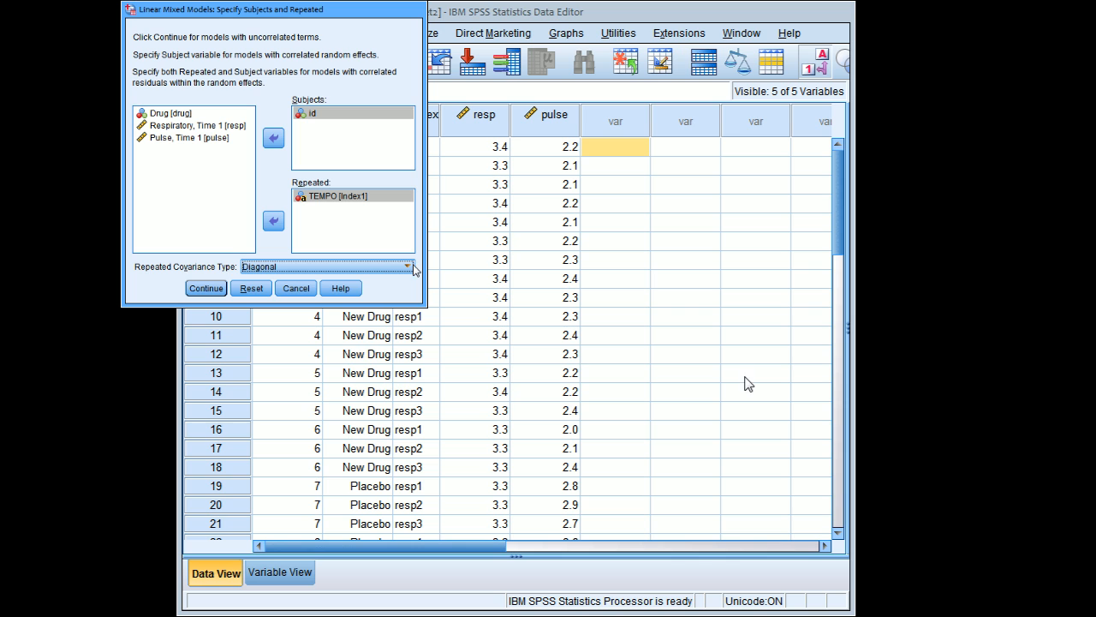
left_click_drag(753, 426, 796, 503)
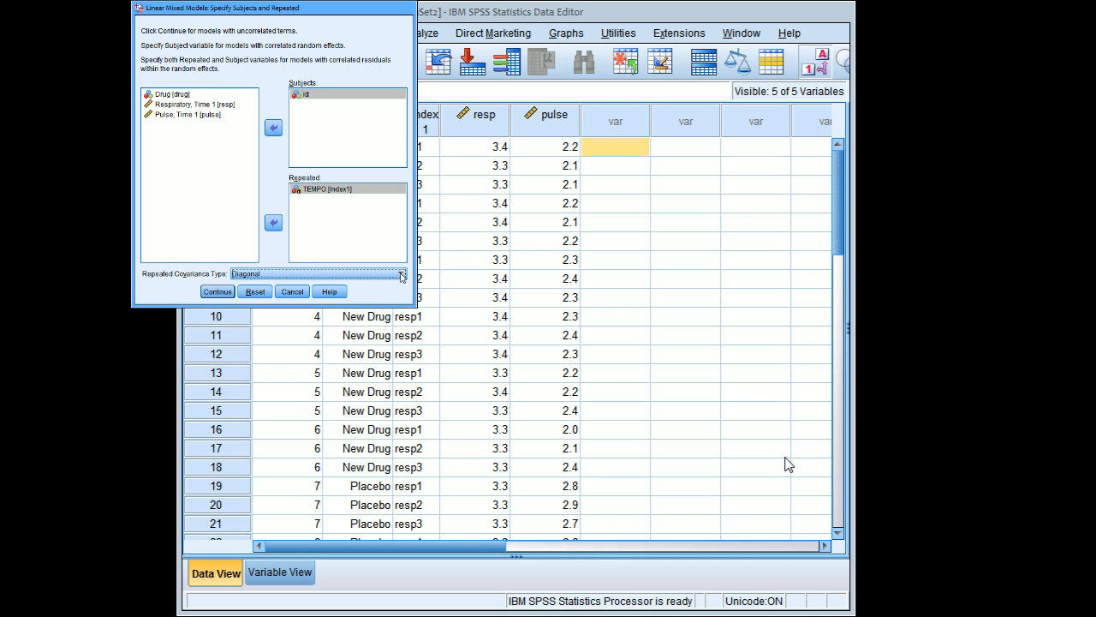
scroll(401, 276, "up", 1)
key("Tab")
key("shift+Tab")
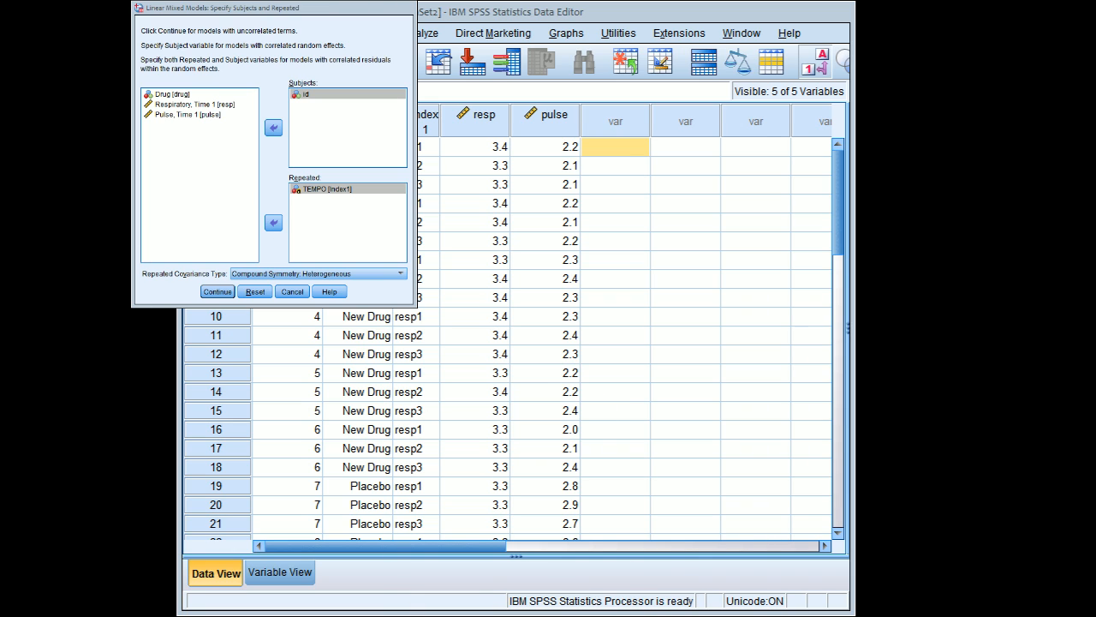
left_click(373, 273)
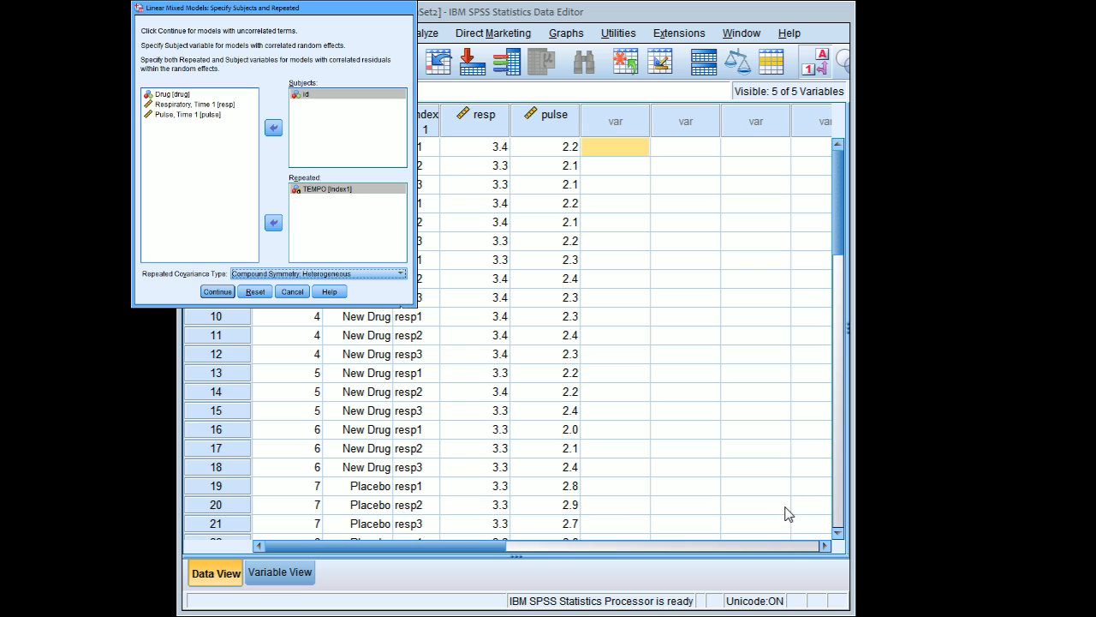
key("Up")
key("Up")
key("Return")
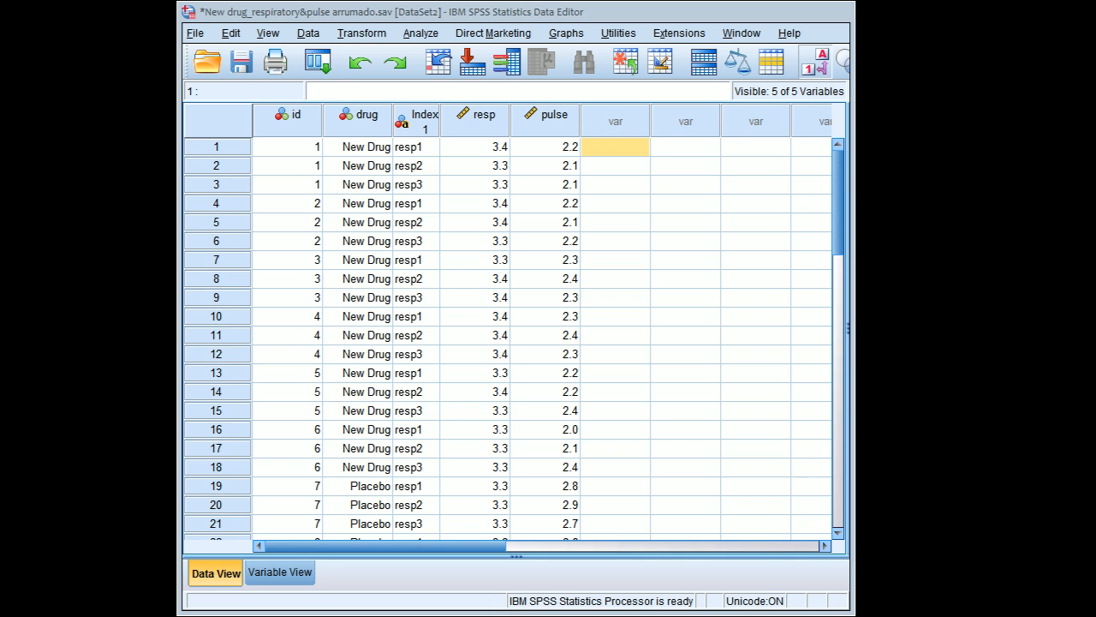
Assign Respiratory, Time 1 as the dependent variable and Drug and TEMPO [Index1] as the factors of the mixed model
left_click(310, 62)
left_click(329, 85)
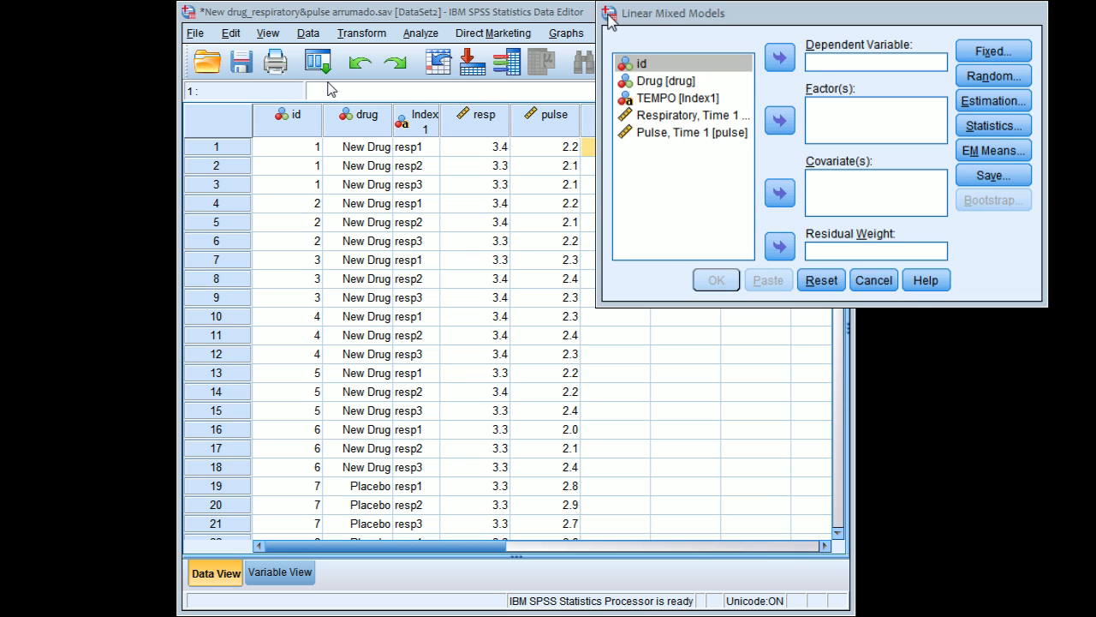
left_click(757, 14)
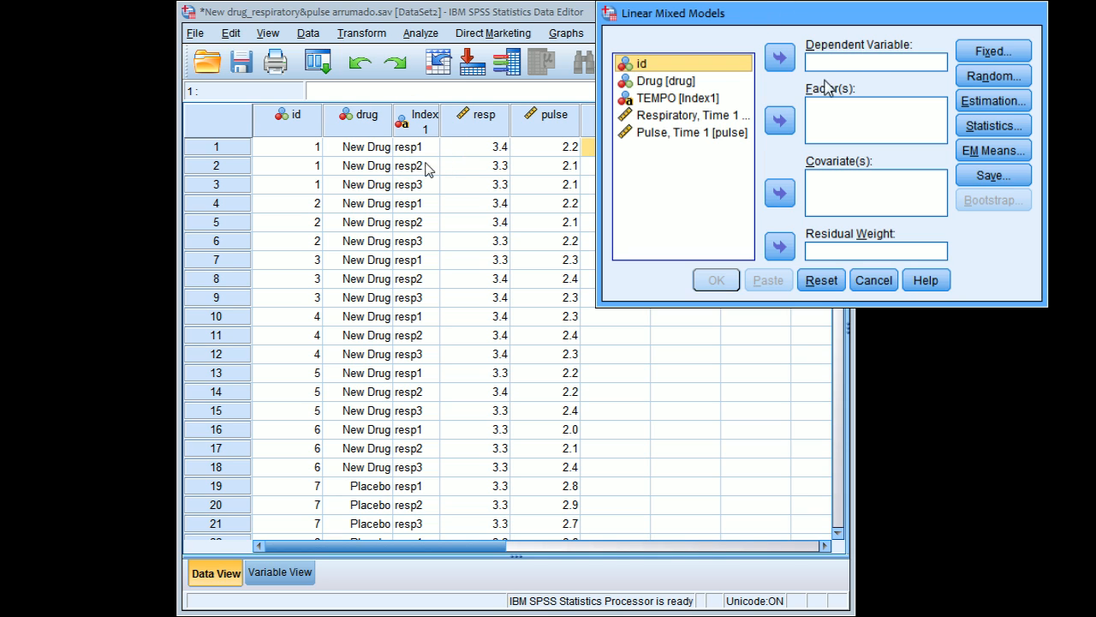
left_click(736, 120)
left_click(779, 60)
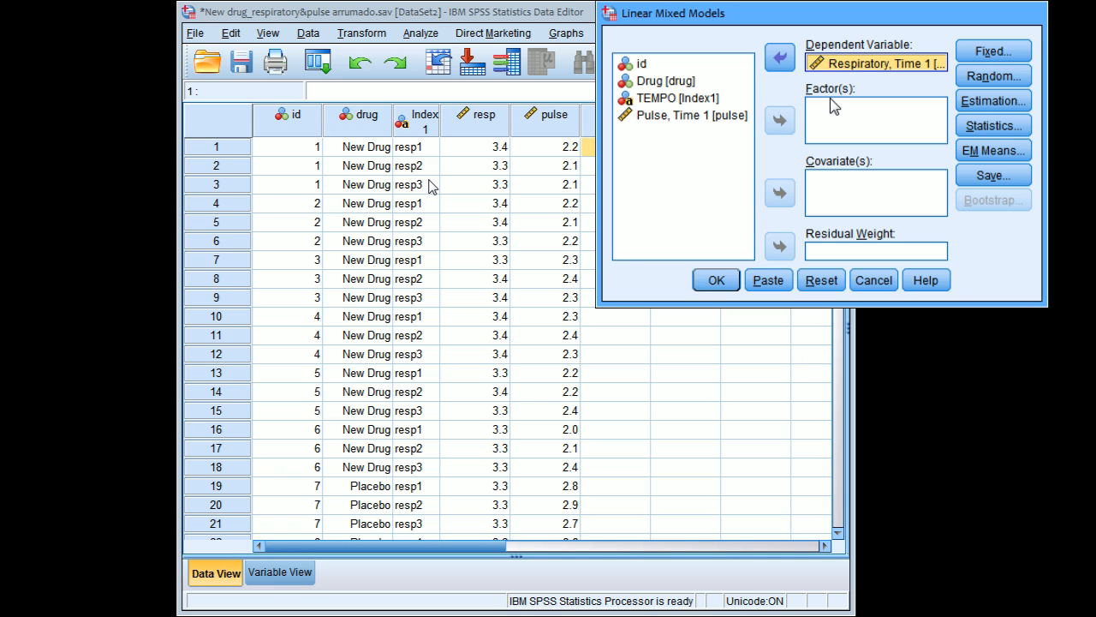
left_click(679, 82)
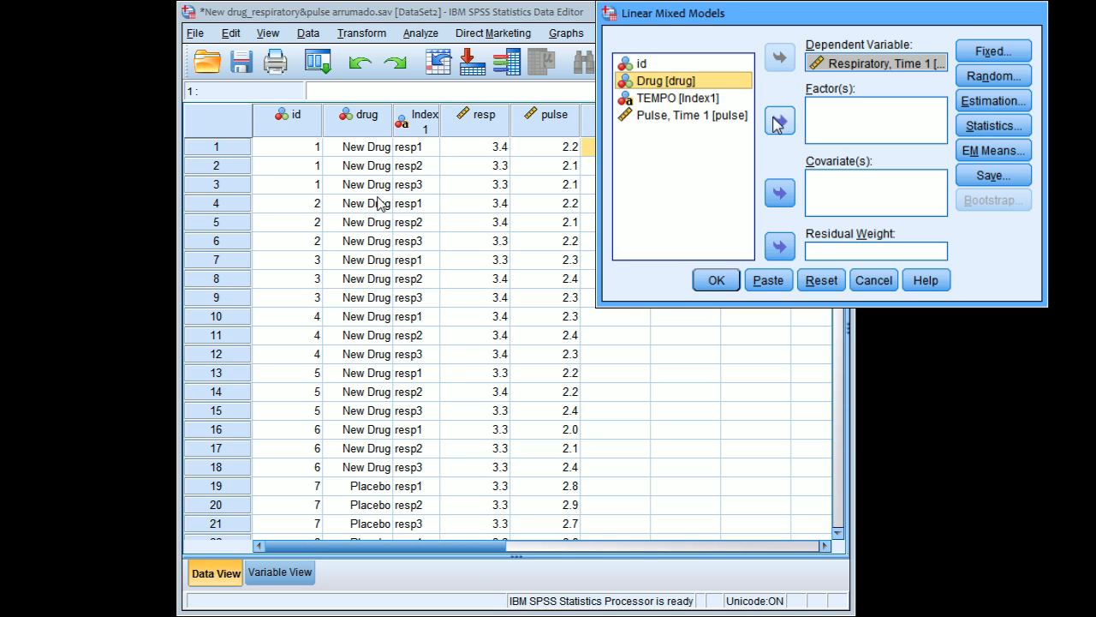
left_click(770, 122)
left_click(678, 81)
left_click(787, 125)
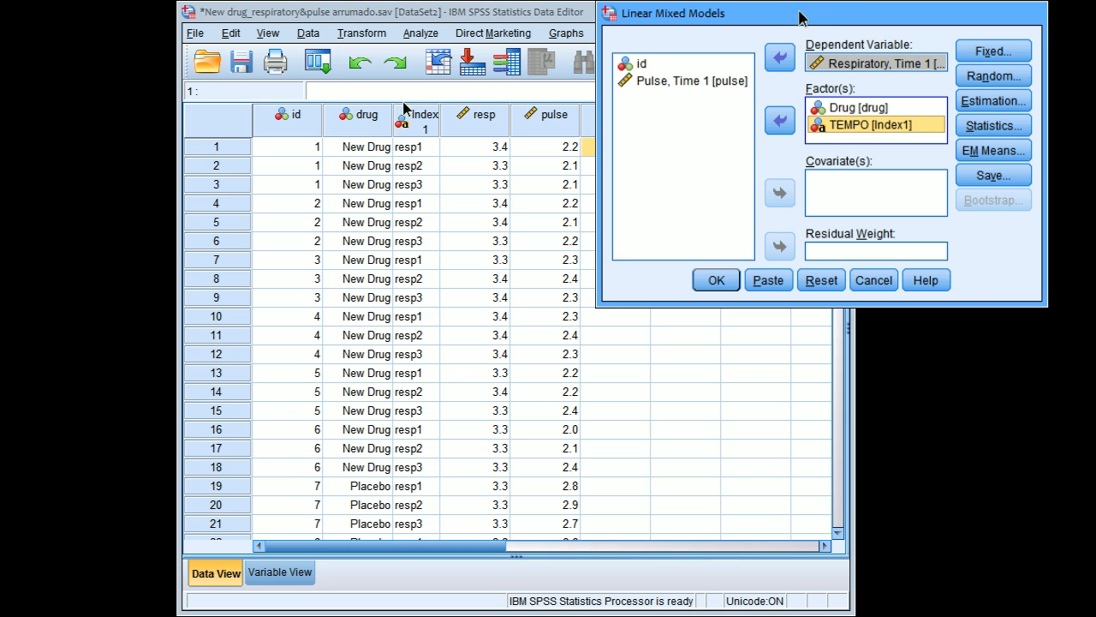
left_click(643, 65)
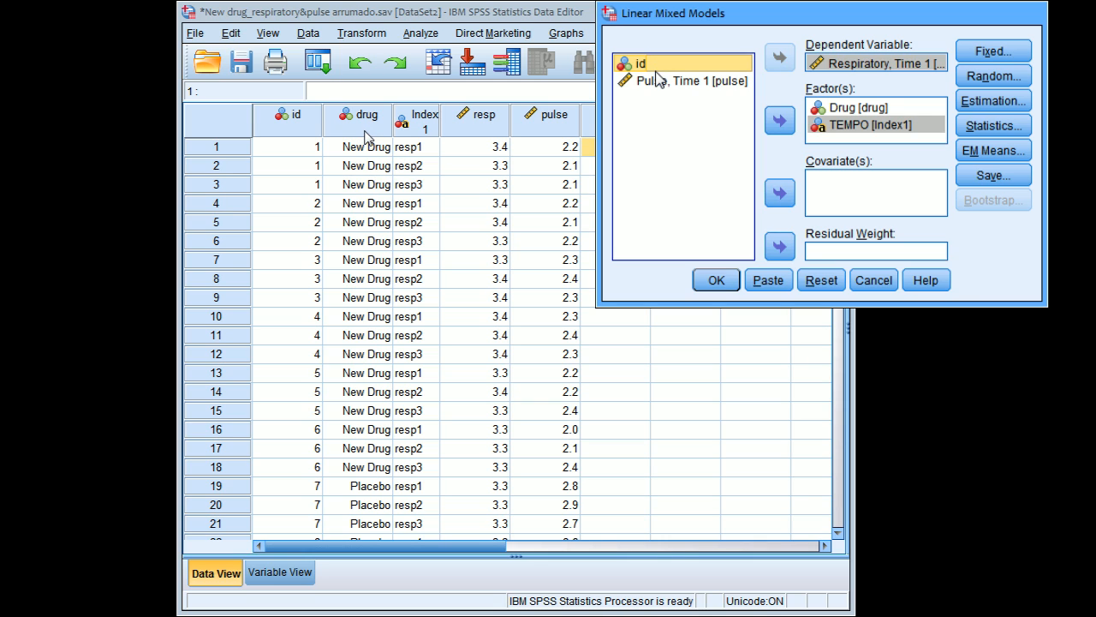
left_click(779, 121)
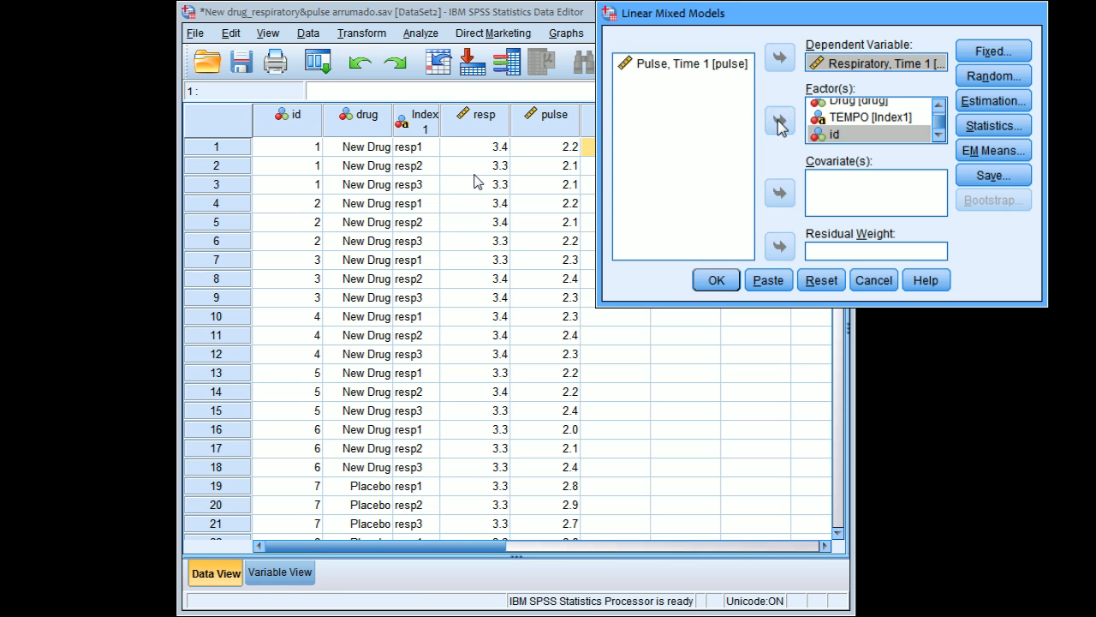
double_click(836, 136)
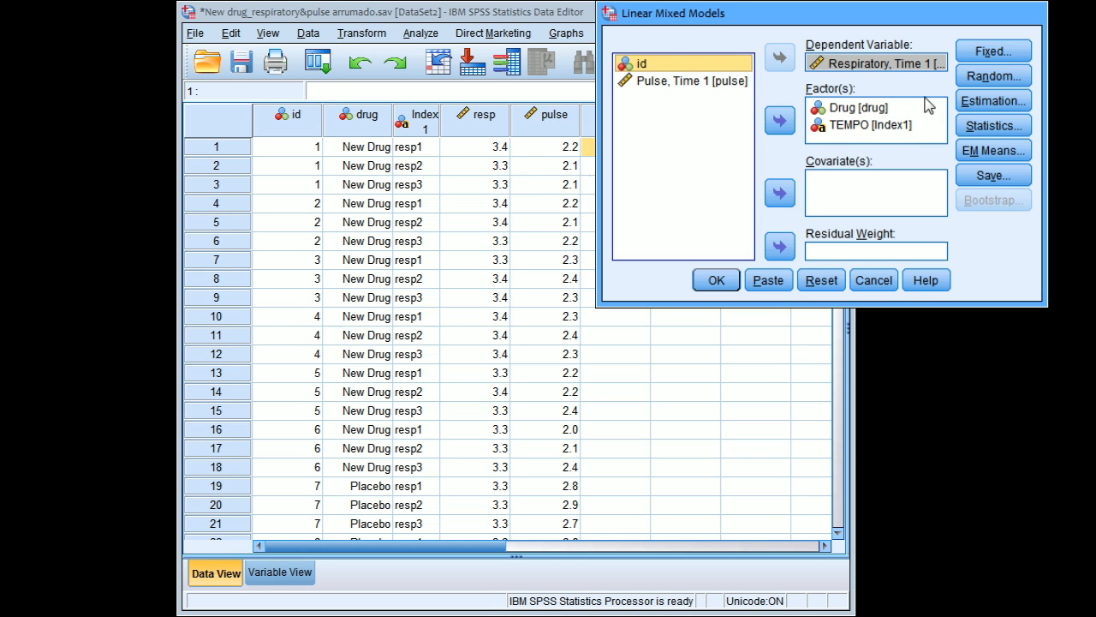
Define factorial fixed effects with drug, Index1 and their interaction, and accept the fixed effects
left_click(983, 54)
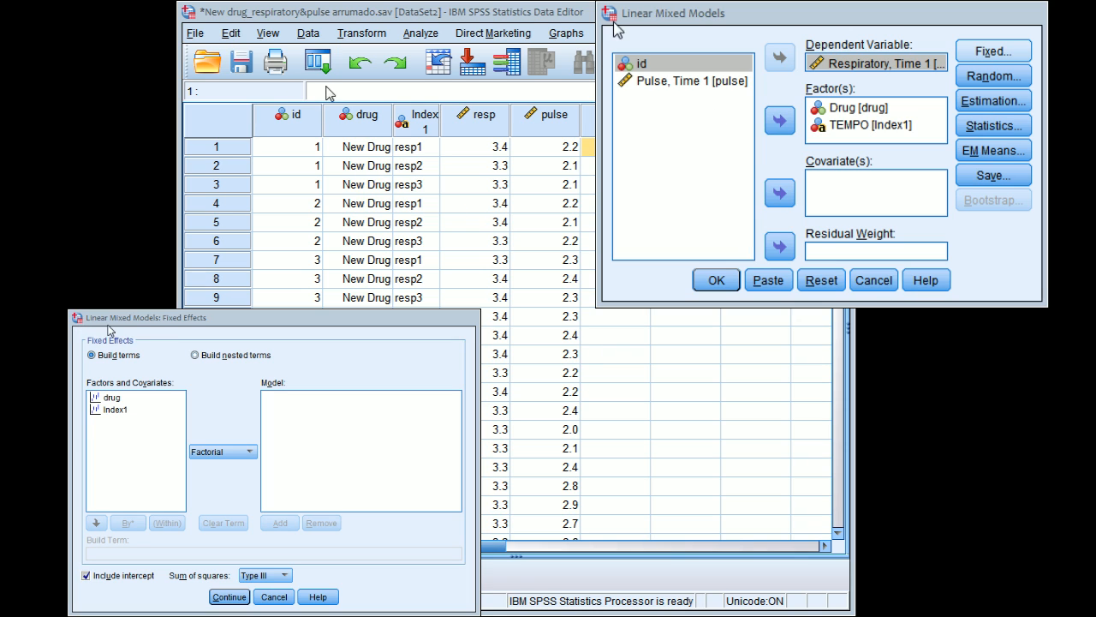
left_click_drag(164, 318, 370, 125)
left_click(530, 124)
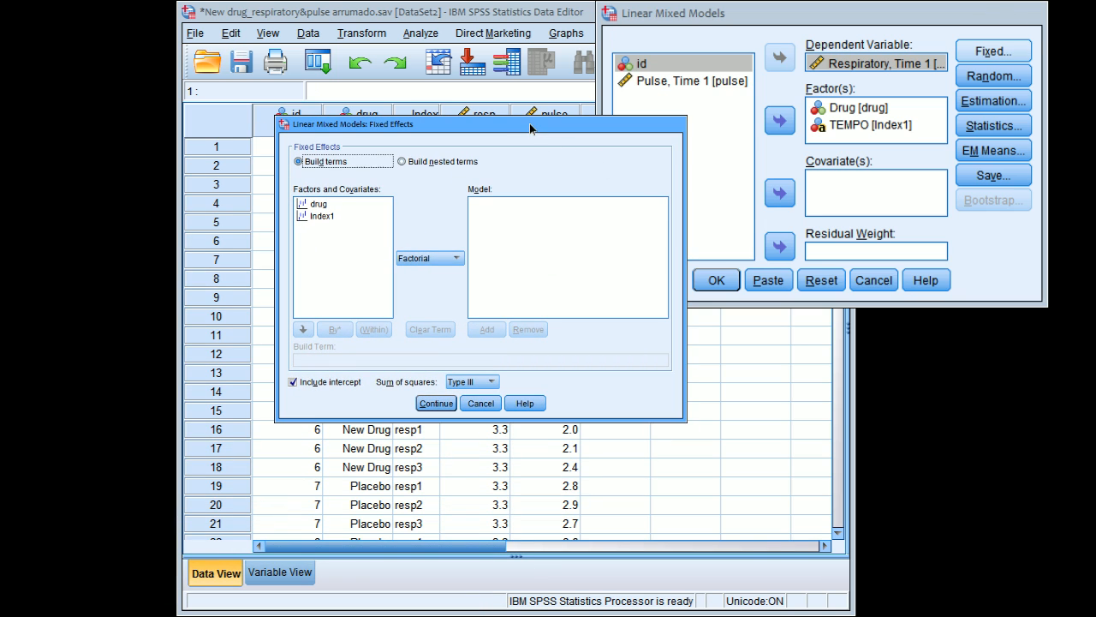
left_click(321, 208)
left_click(319, 216, "shift")
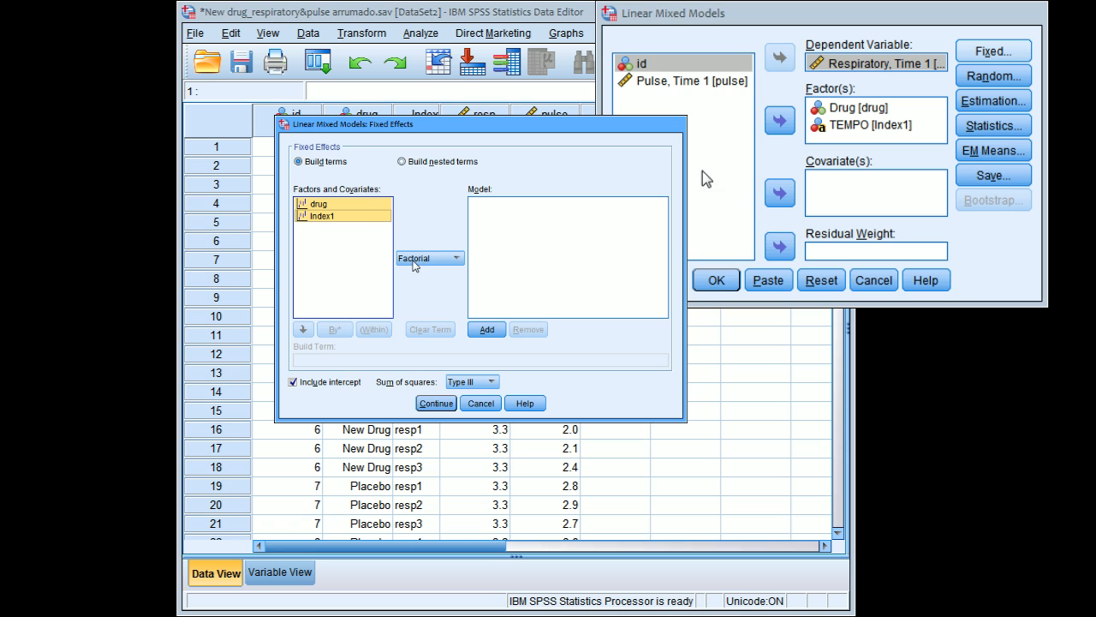
left_click(486, 329)
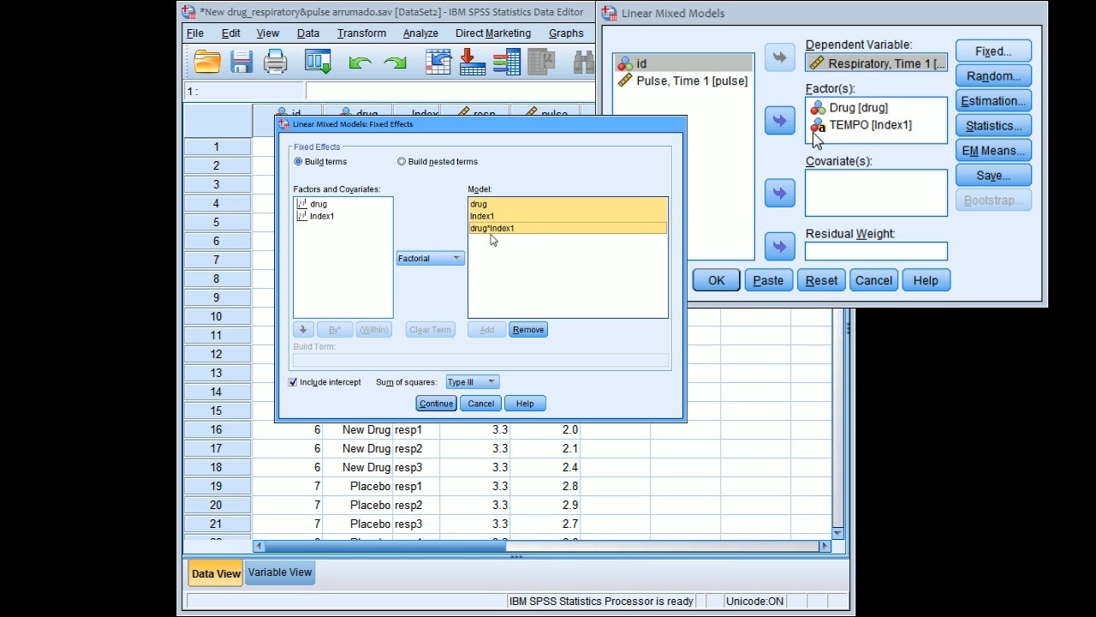
left_click(436, 403)
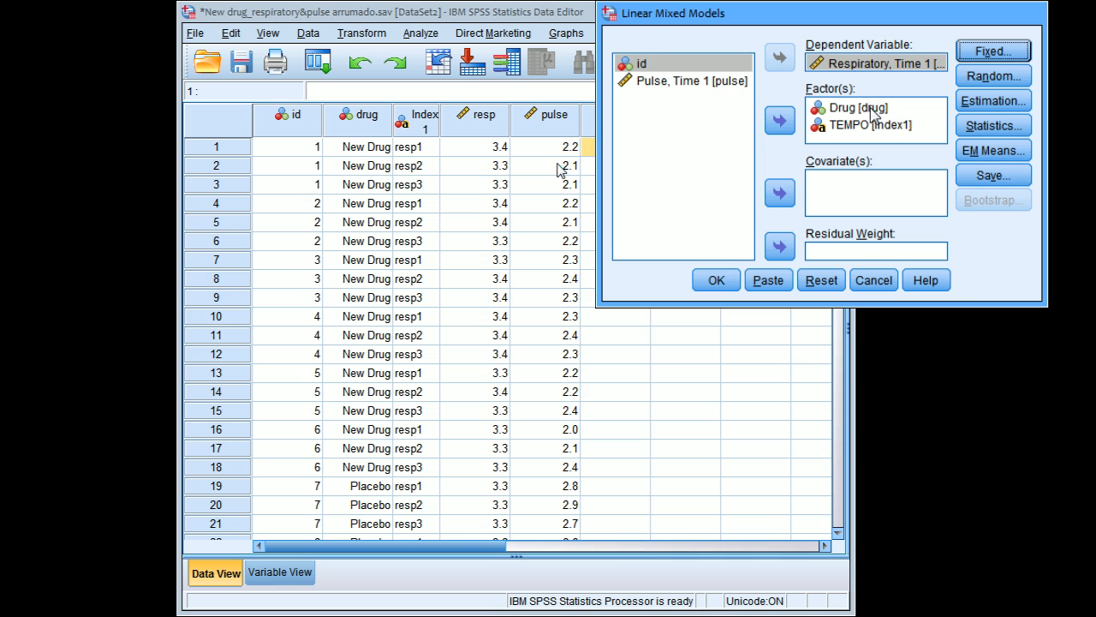
Try id as the subject grouping of the random effects, and remove it from the combinations again
left_click(995, 77)
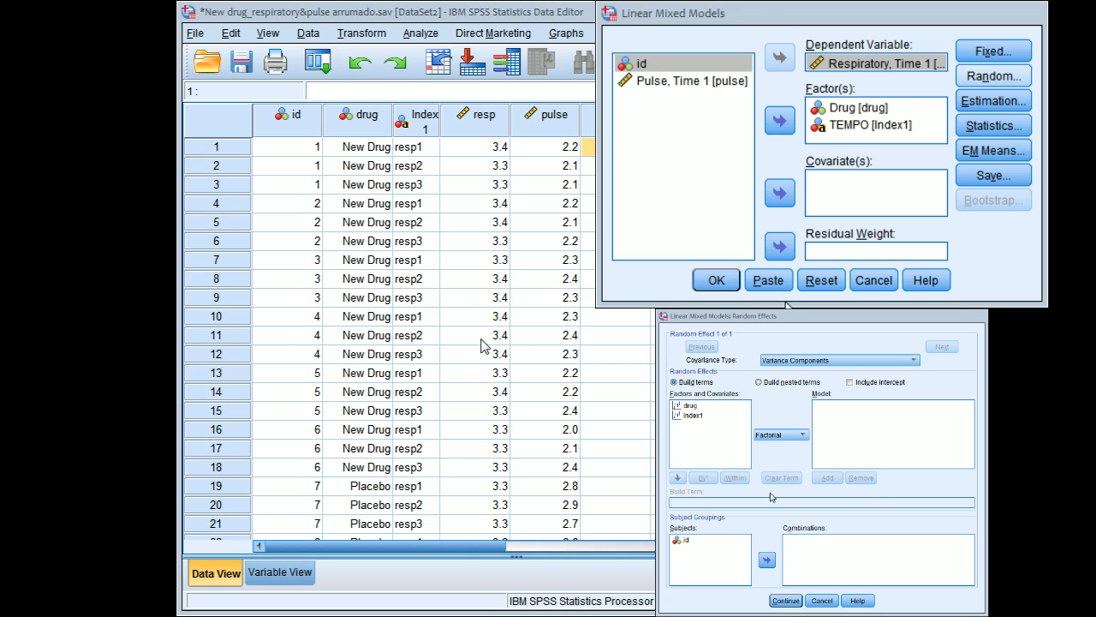
left_click(936, 520)
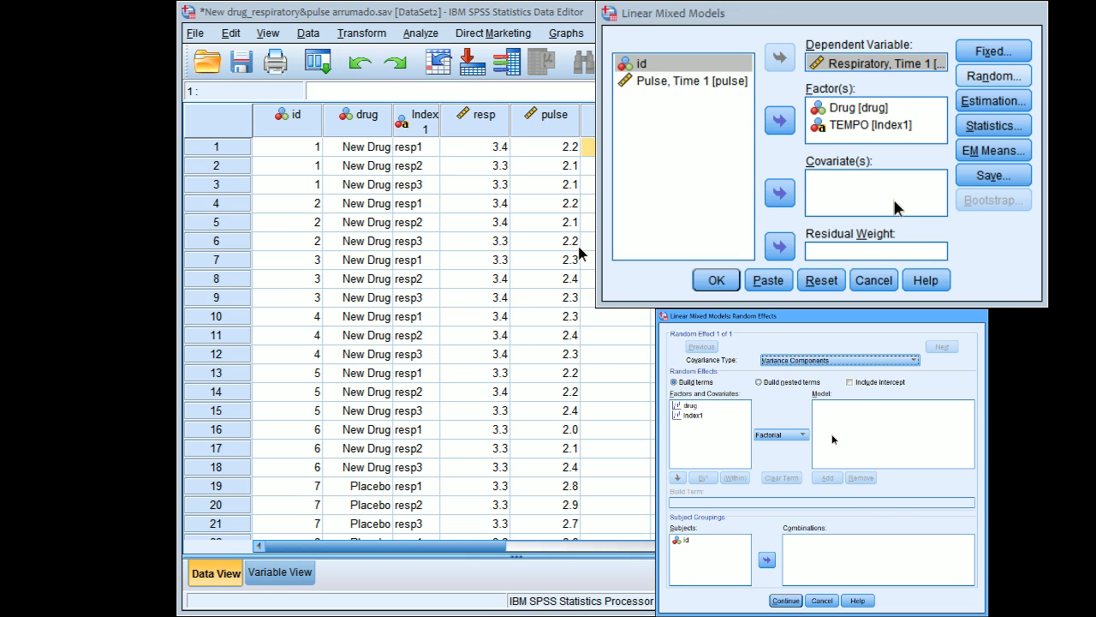
left_click_drag(770, 315, 463, 82)
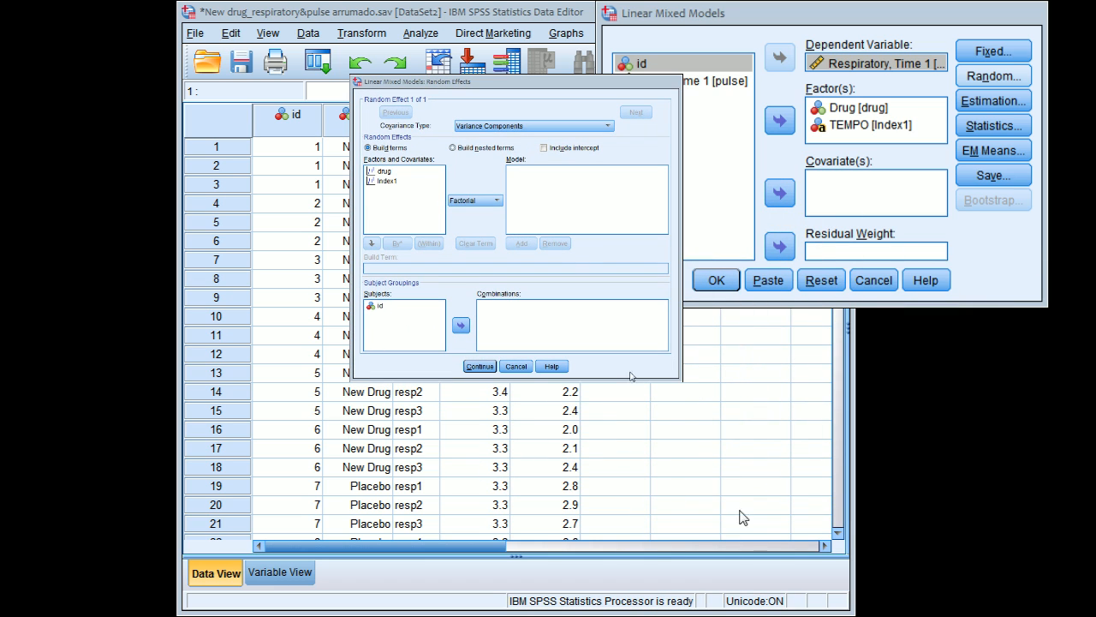
left_click_drag(678, 379, 733, 466)
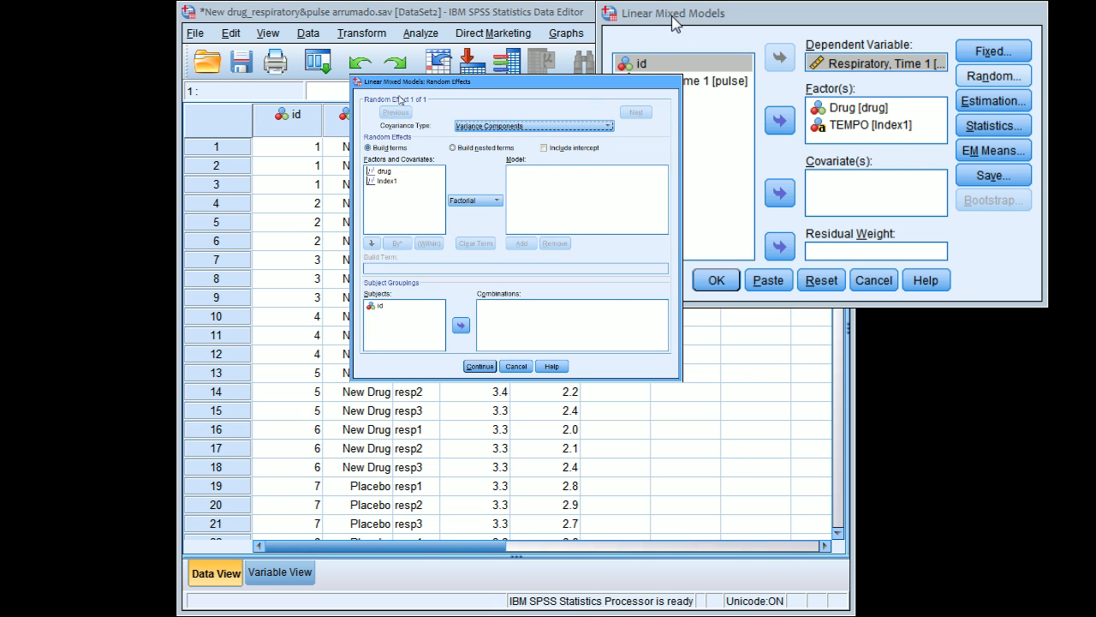
left_click(384, 171)
left_click(519, 244)
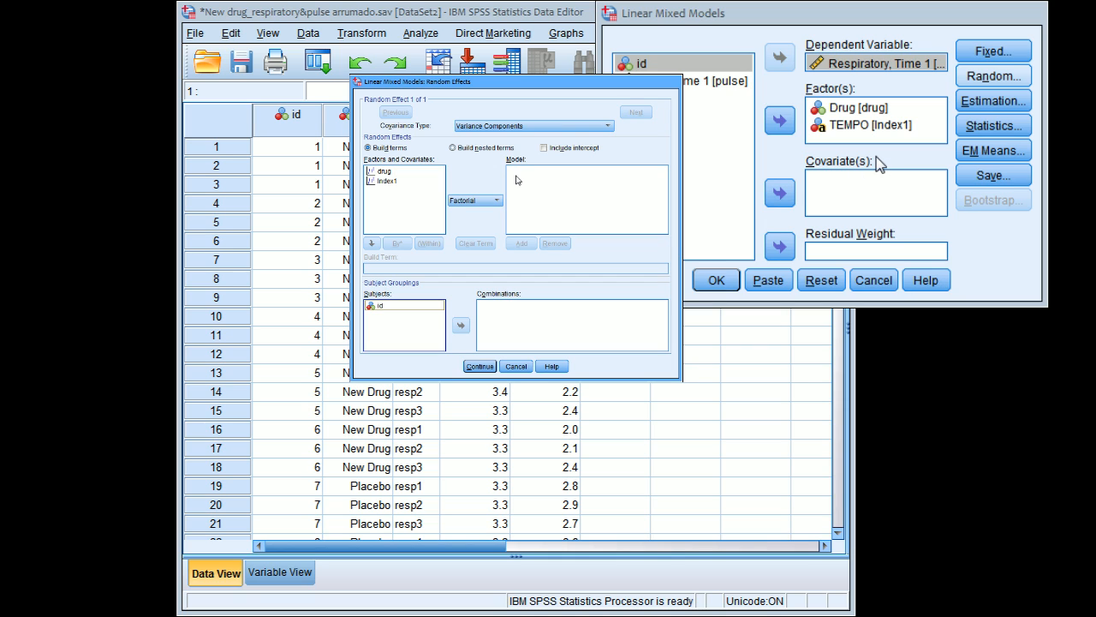
left_click(390, 173)
left_click(385, 306)
left_click(460, 326)
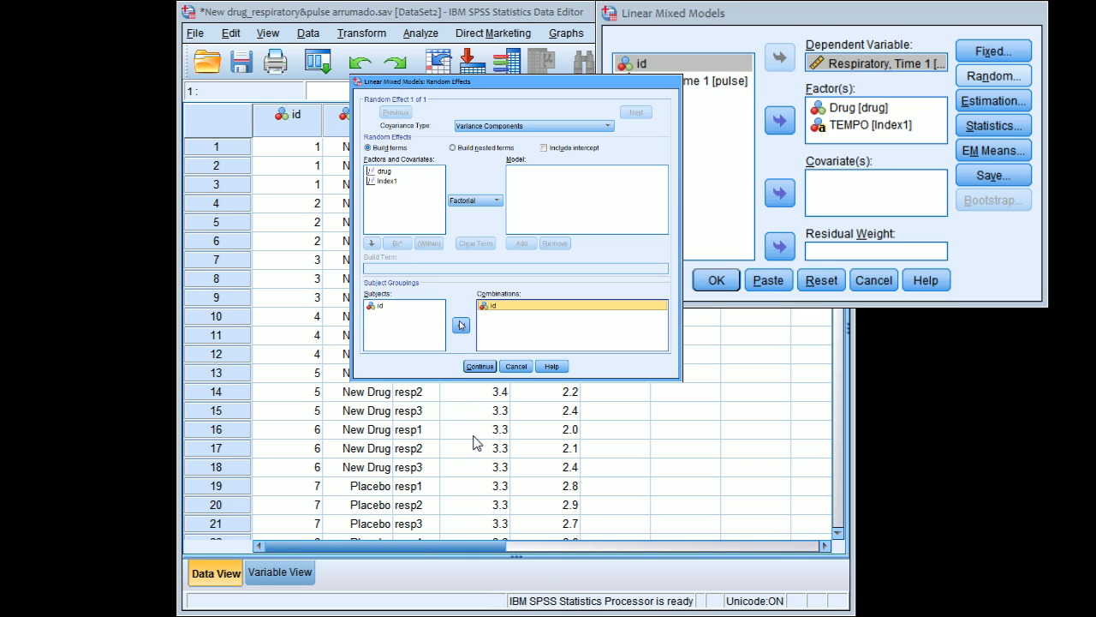
left_click(463, 326)
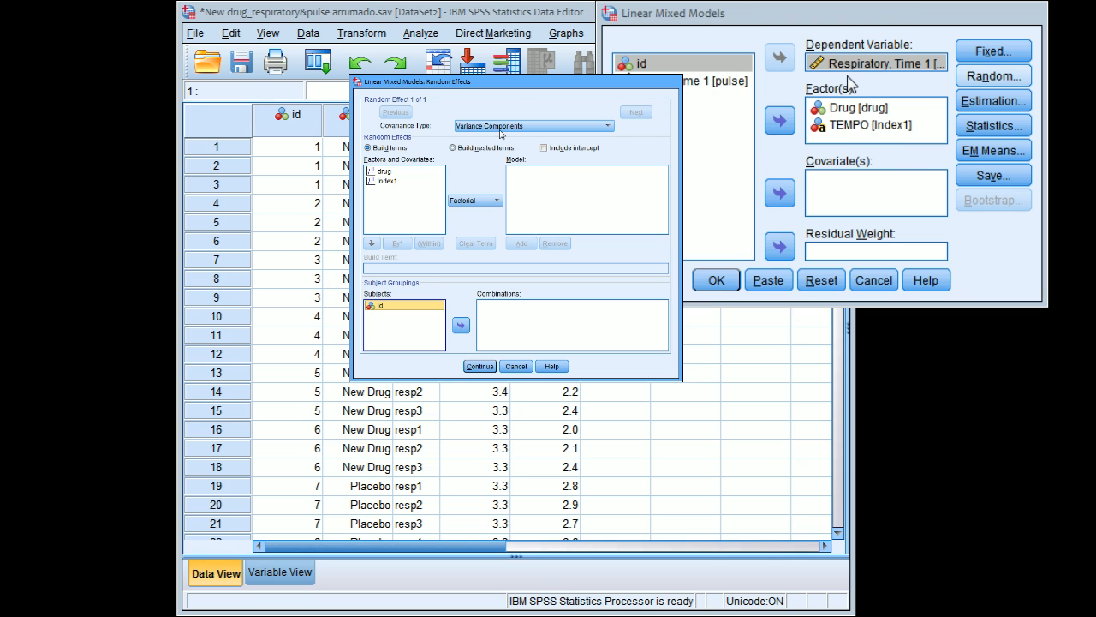
Review the covariance types offered for the random effects and the defined fixed effects, leaving both unchanged
left_click(501, 128)
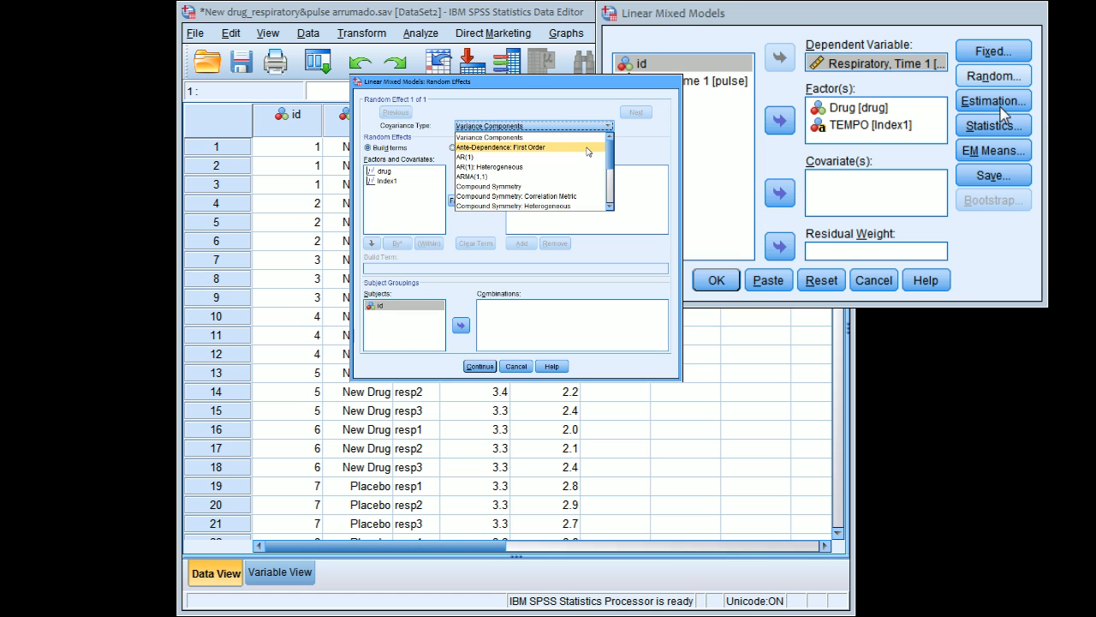
scroll(591, 172, "down", 5)
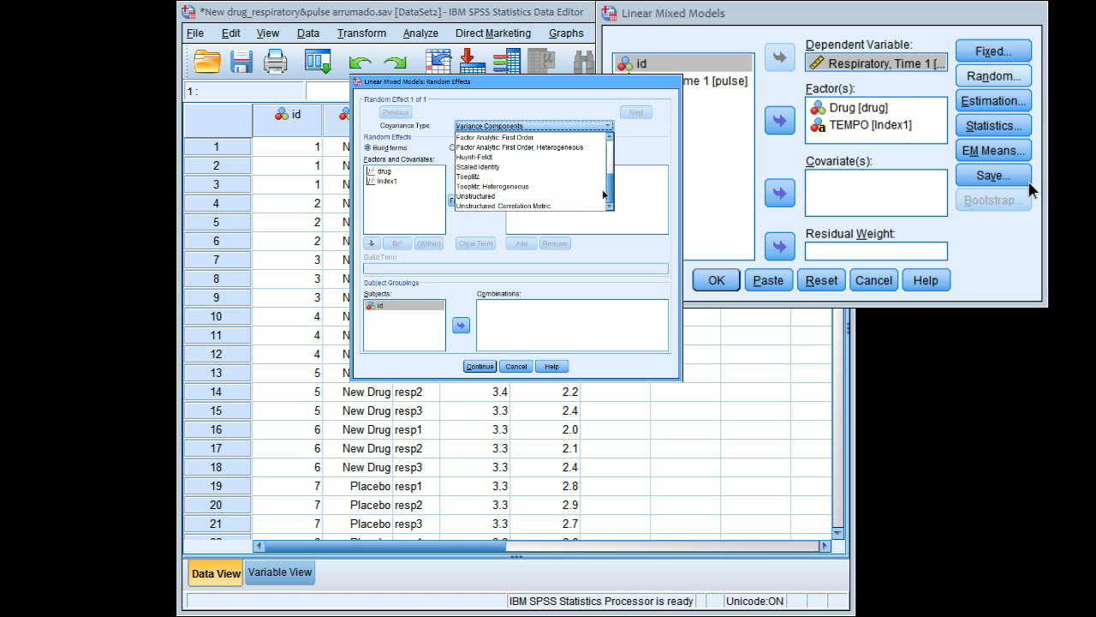
scroll(604, 195, "up", 5)
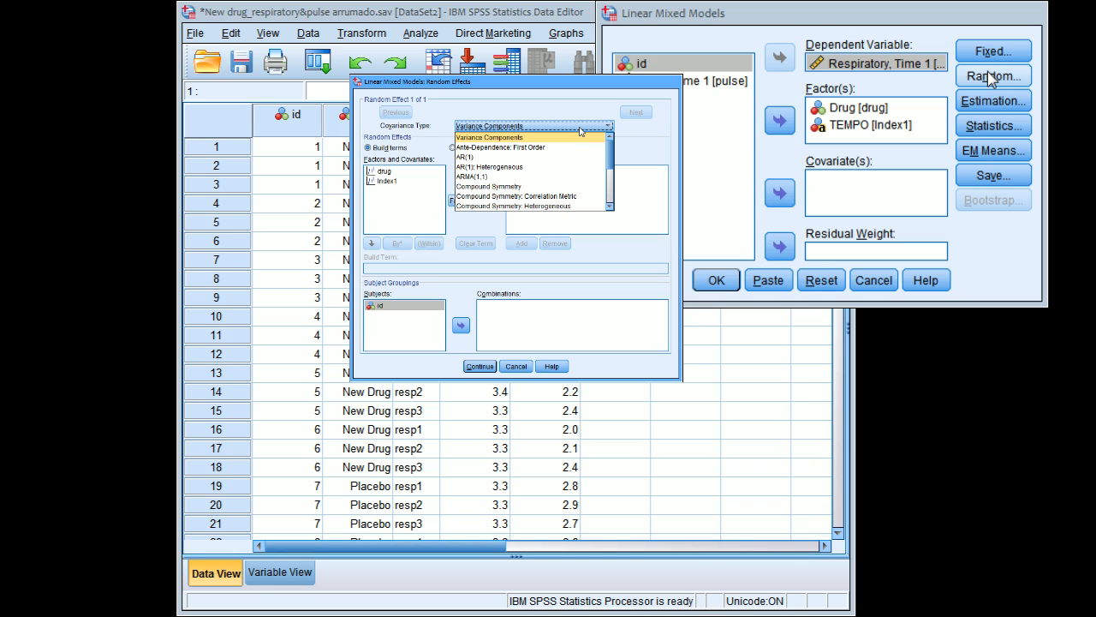
left_click(627, 147)
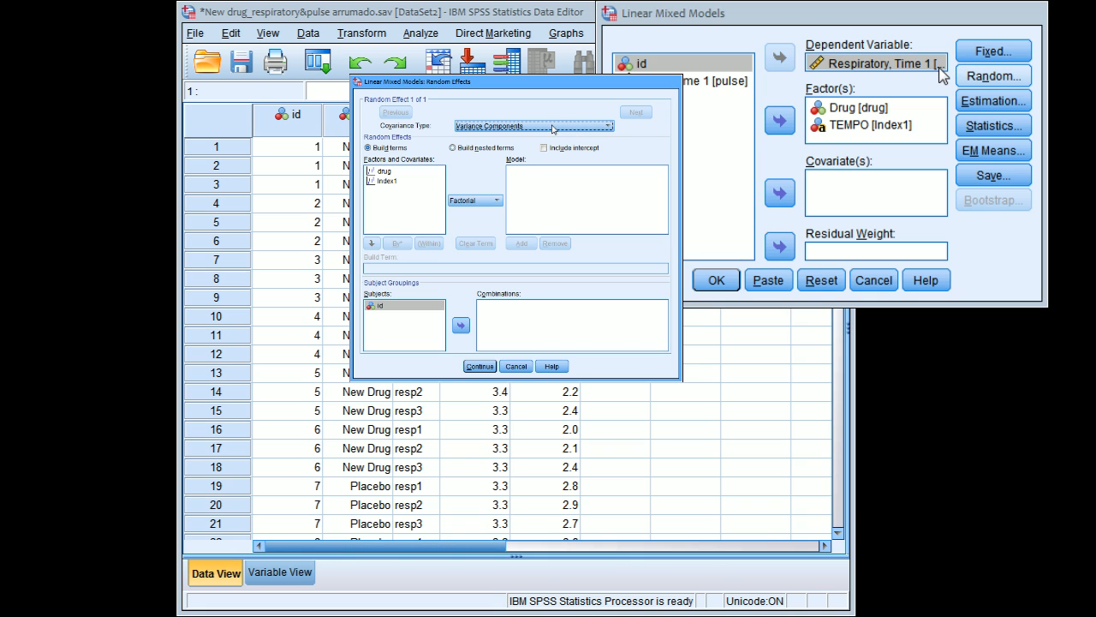
left_click(512, 368)
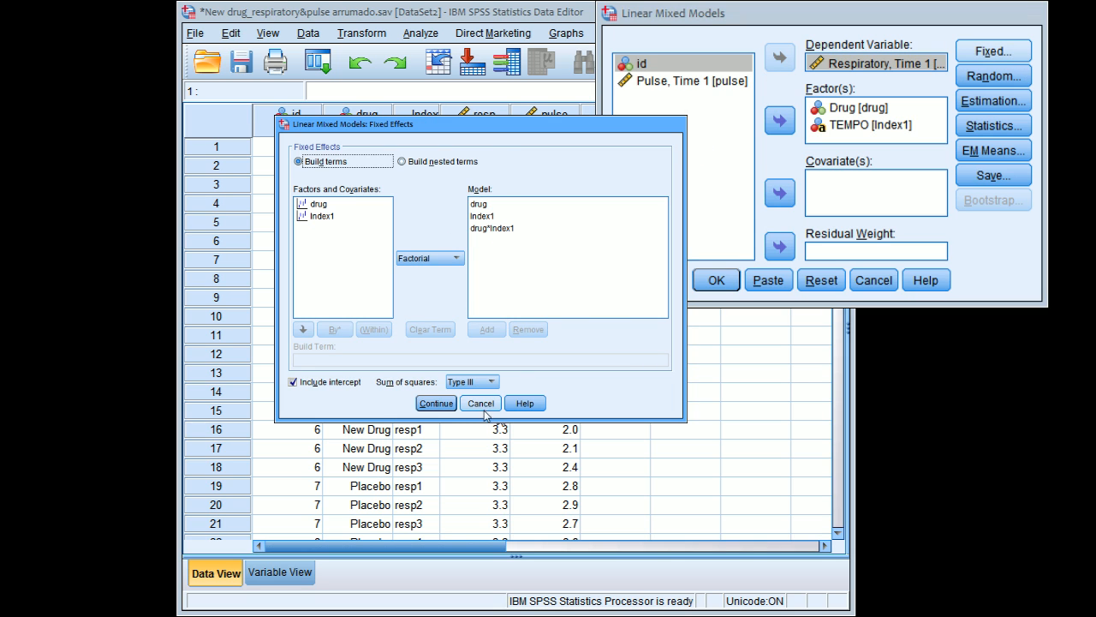
left_click(483, 406)
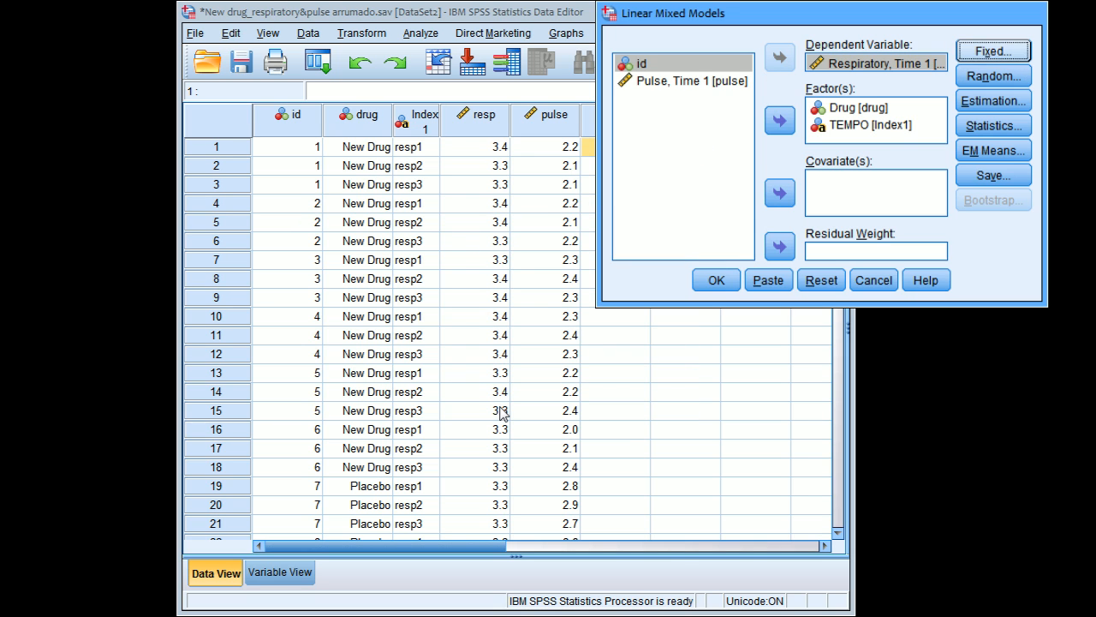
left_click(993, 76)
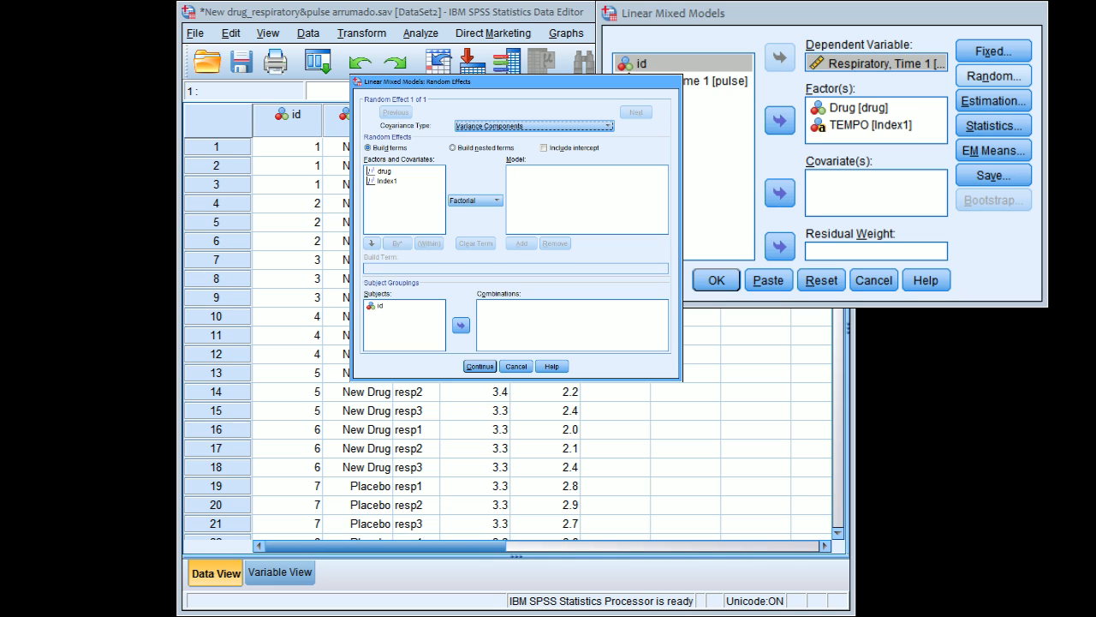
left_click(516, 365)
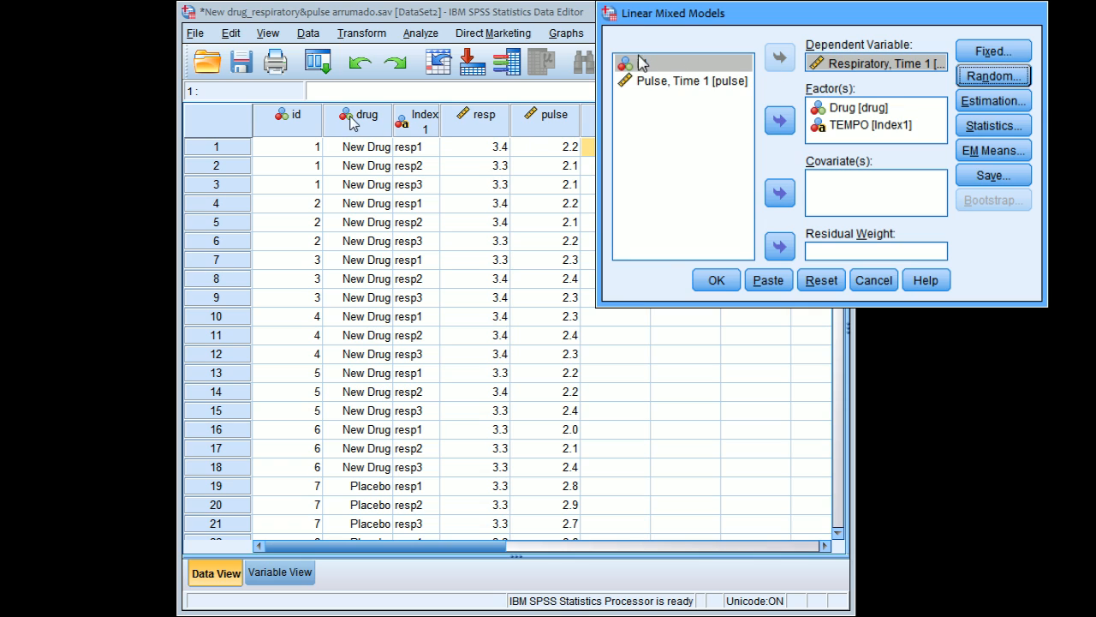
Try id as an additional factor, check the random effects terms, and remove id from the factors again
left_click(779, 123)
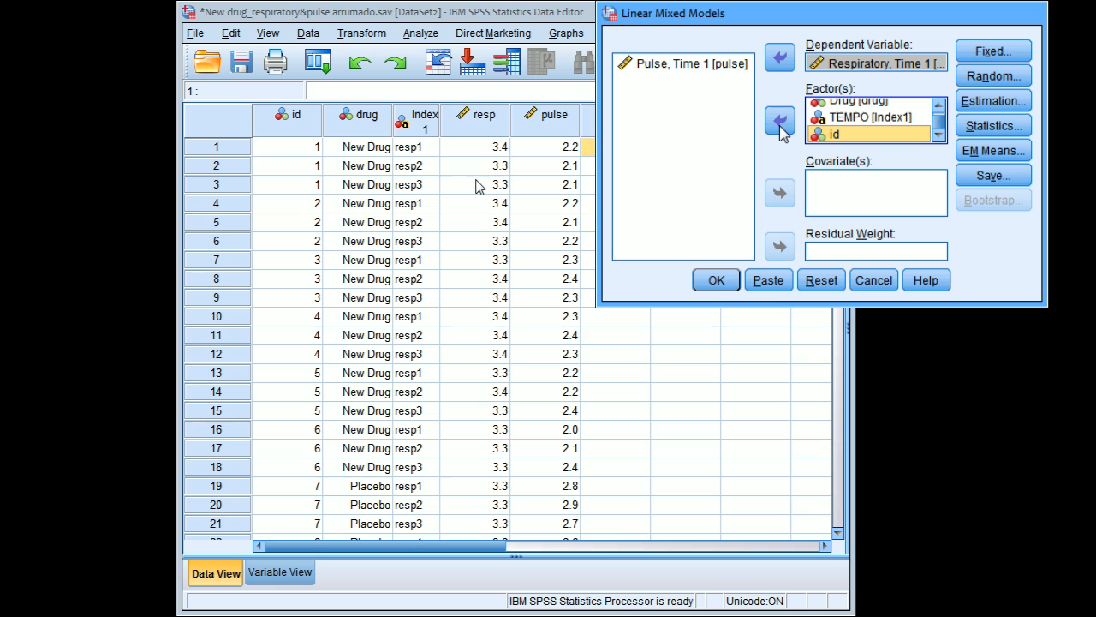
left_click(982, 77)
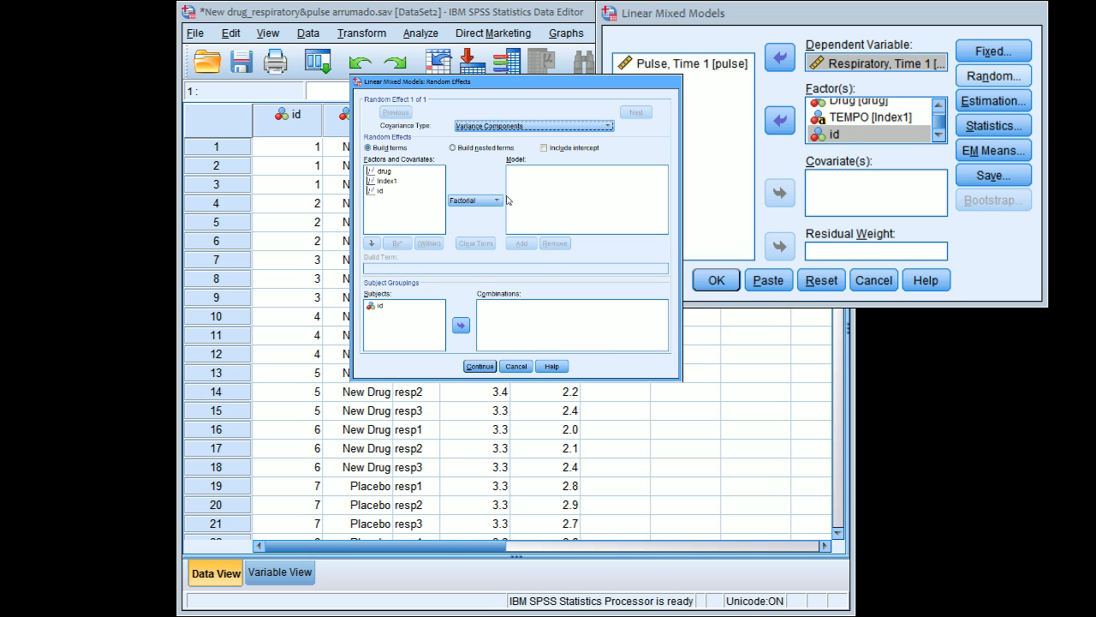
left_click(517, 366)
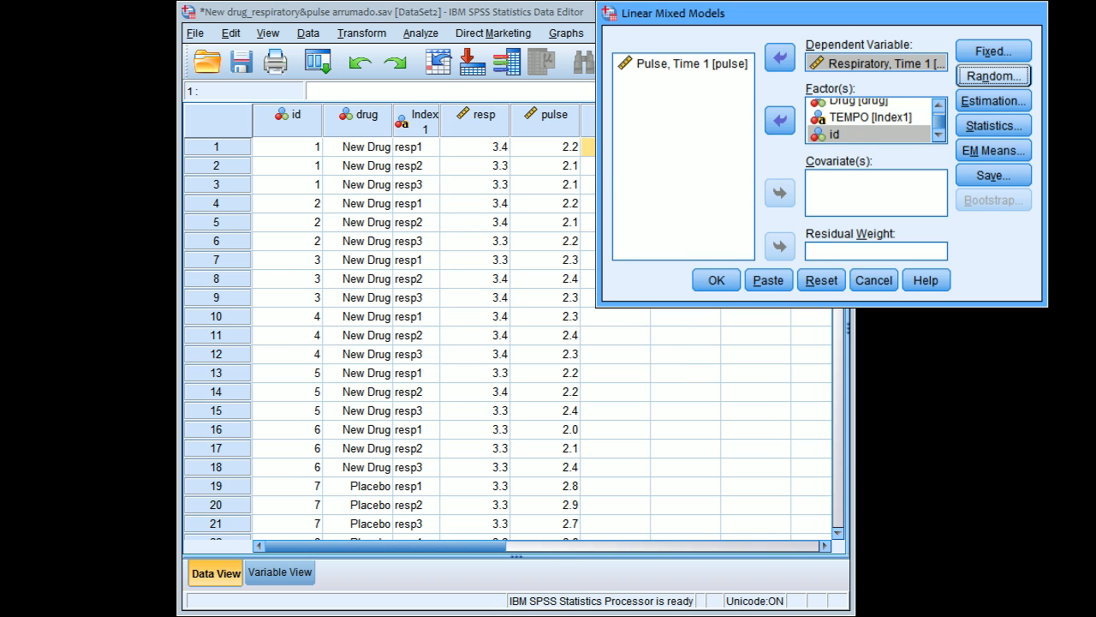
left_click(824, 134)
left_click(779, 122)
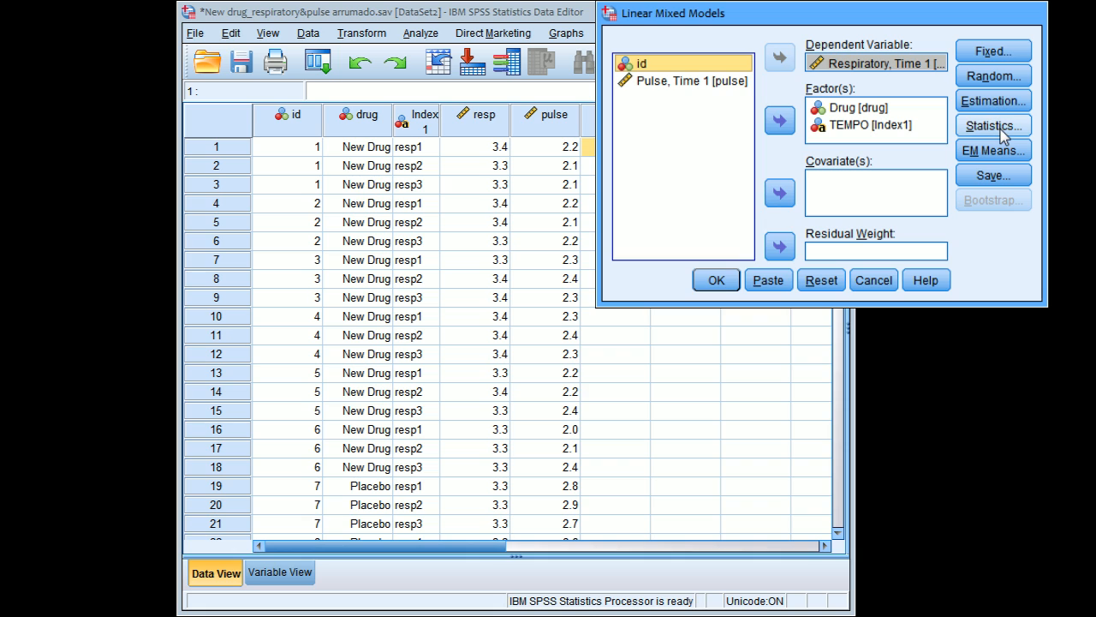
Request descriptive statistics, parameter estimates and tests for covariance parameters in the model's statistics
left_click(998, 129)
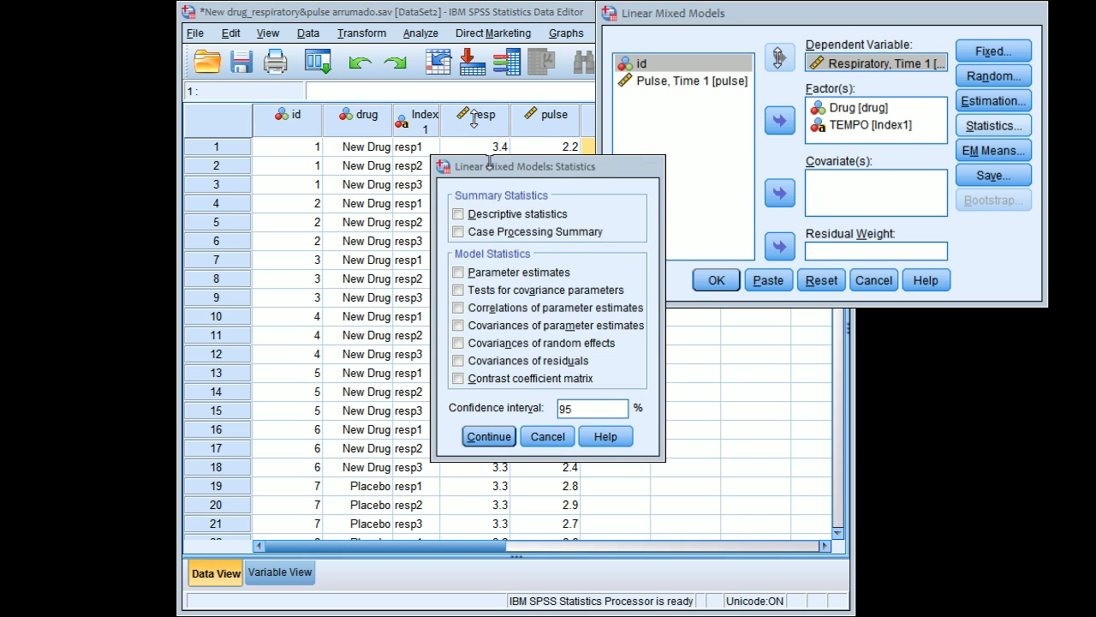
left_click(517, 216)
left_click(519, 273)
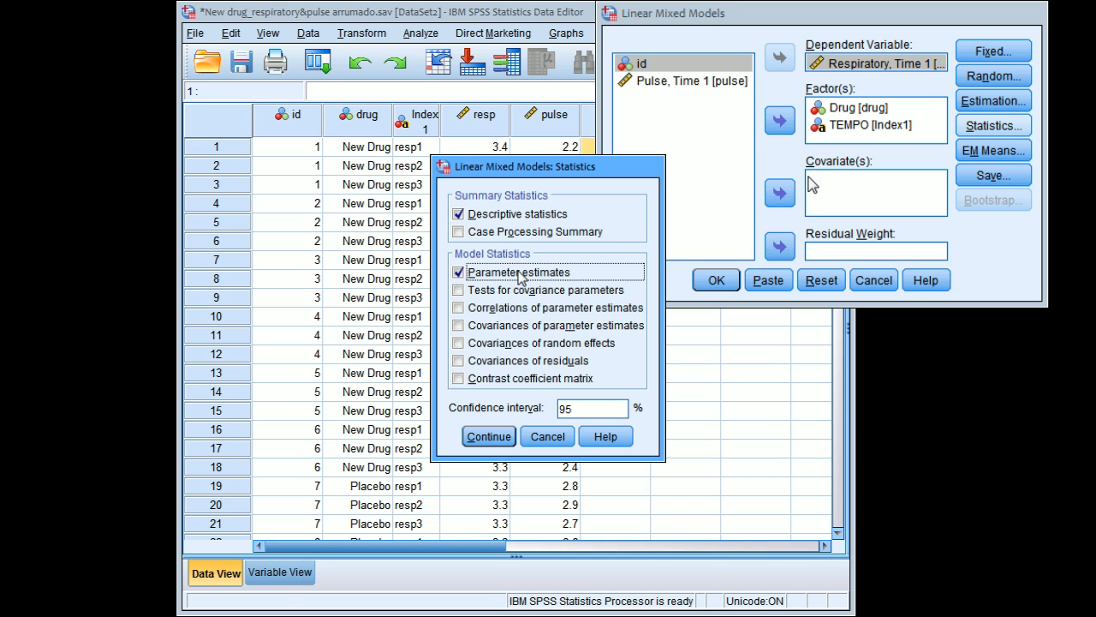
left_click(519, 291)
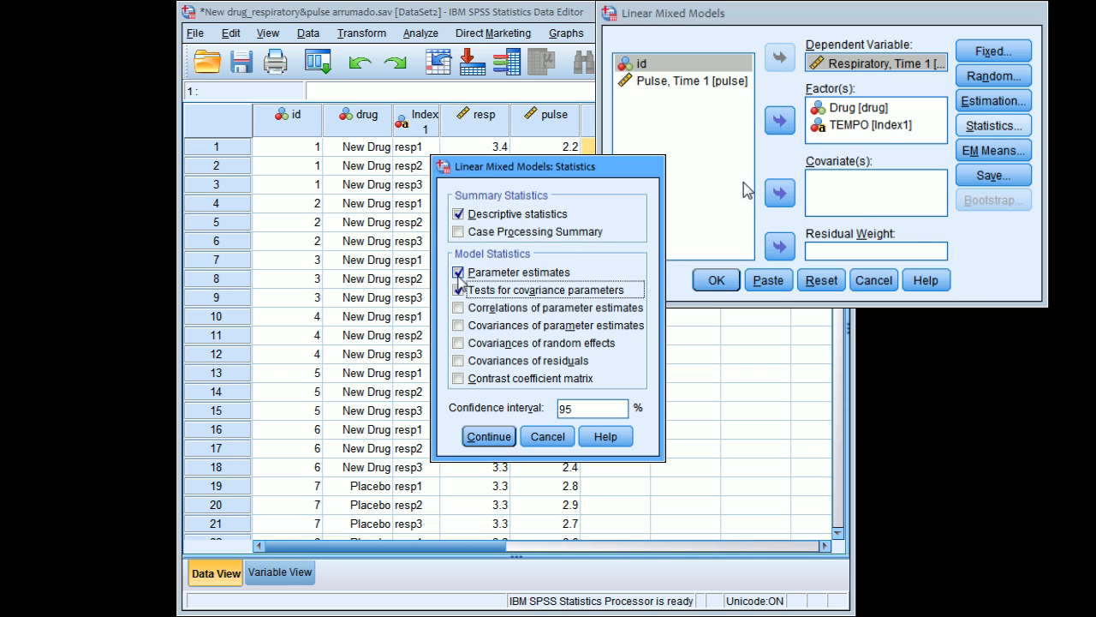
left_click(479, 437)
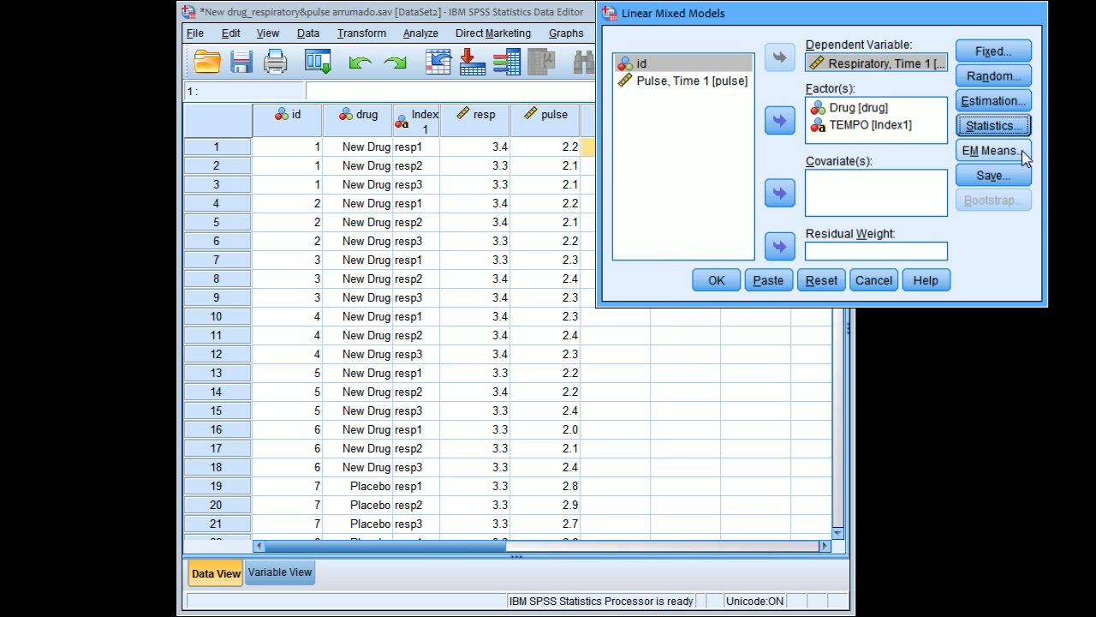
Display estimated marginal means for drug, Index1 and drug*Index1, comparing main effects with the Bonferroni adjustment
left_click(993, 151)
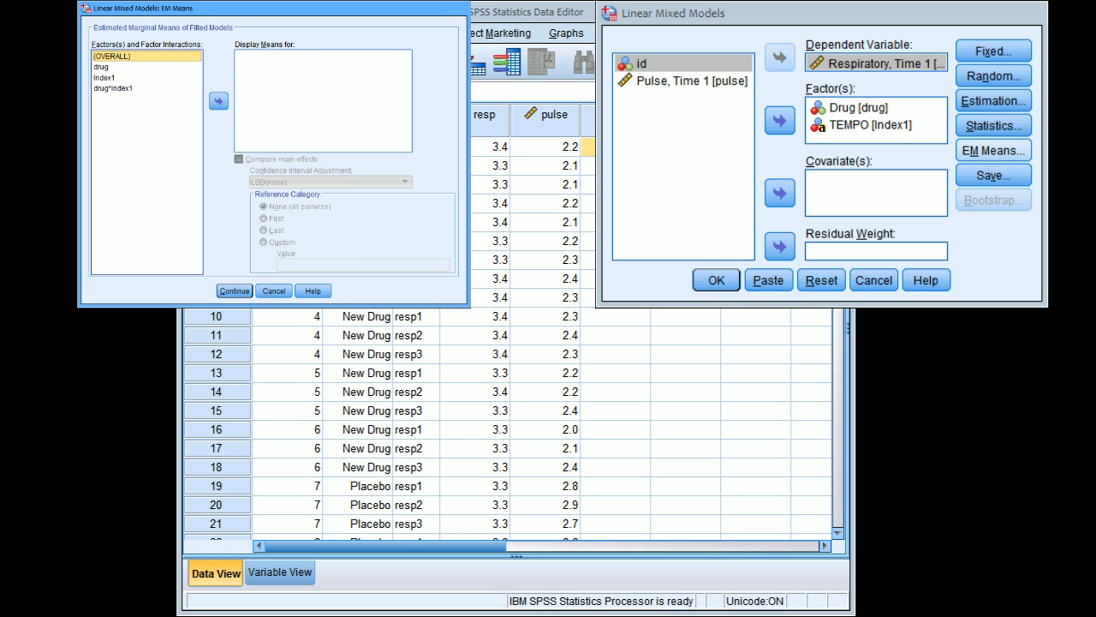
left_click_drag(274, 8, 470, 63)
left_click(565, 64)
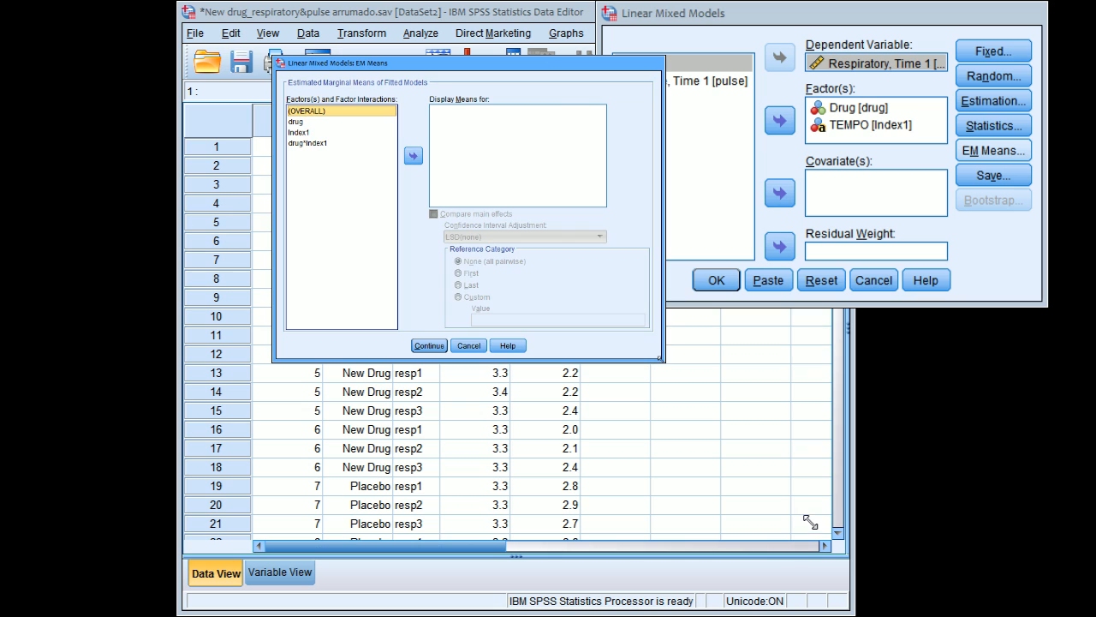
left_click(301, 121)
left_click(303, 137, "ctrl")
left_click(307, 143, "ctrl")
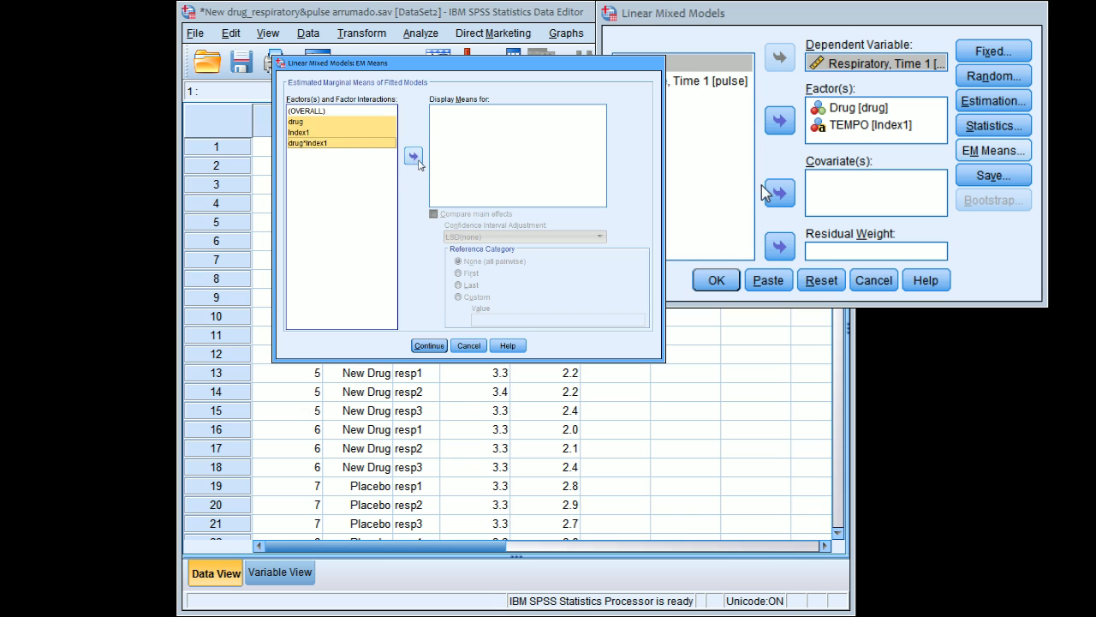
left_click(413, 155)
left_click(479, 214)
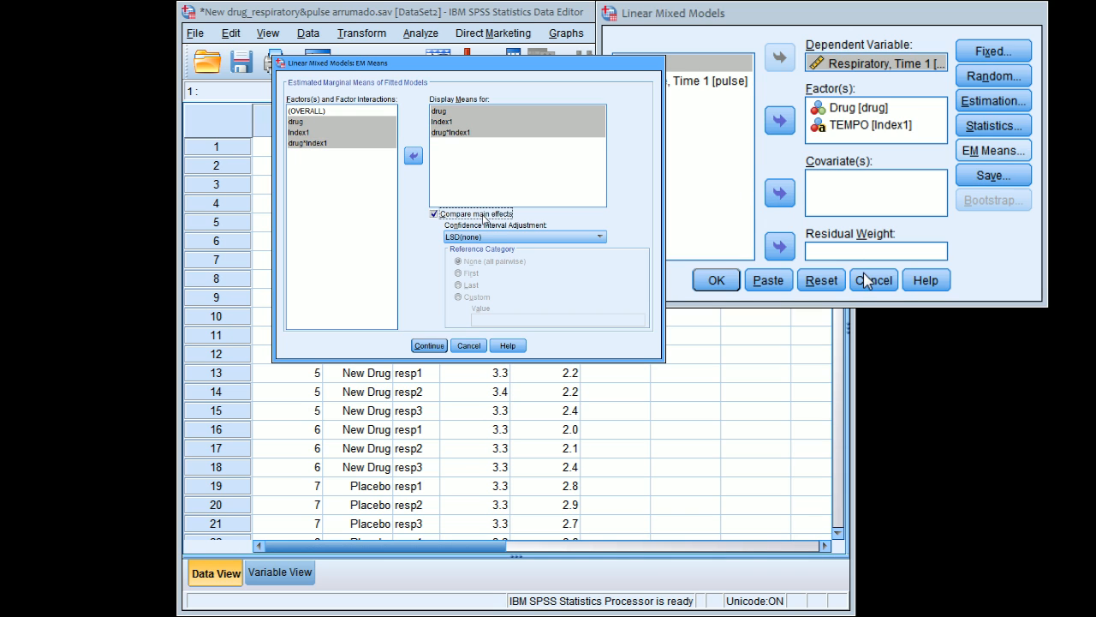
left_click(503, 237)
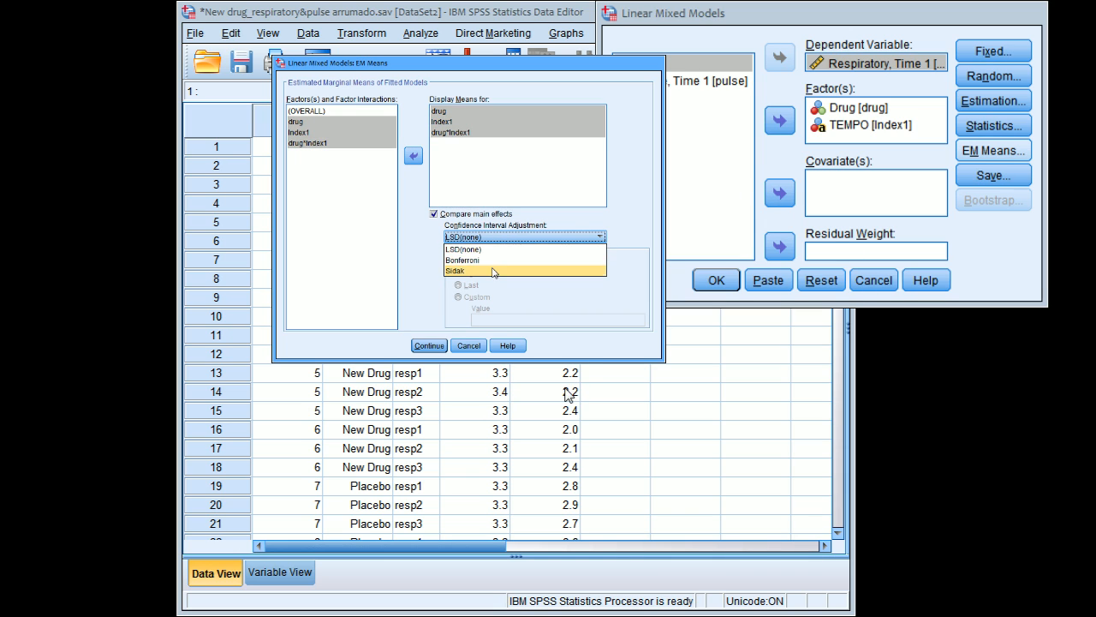
left_click(490, 261)
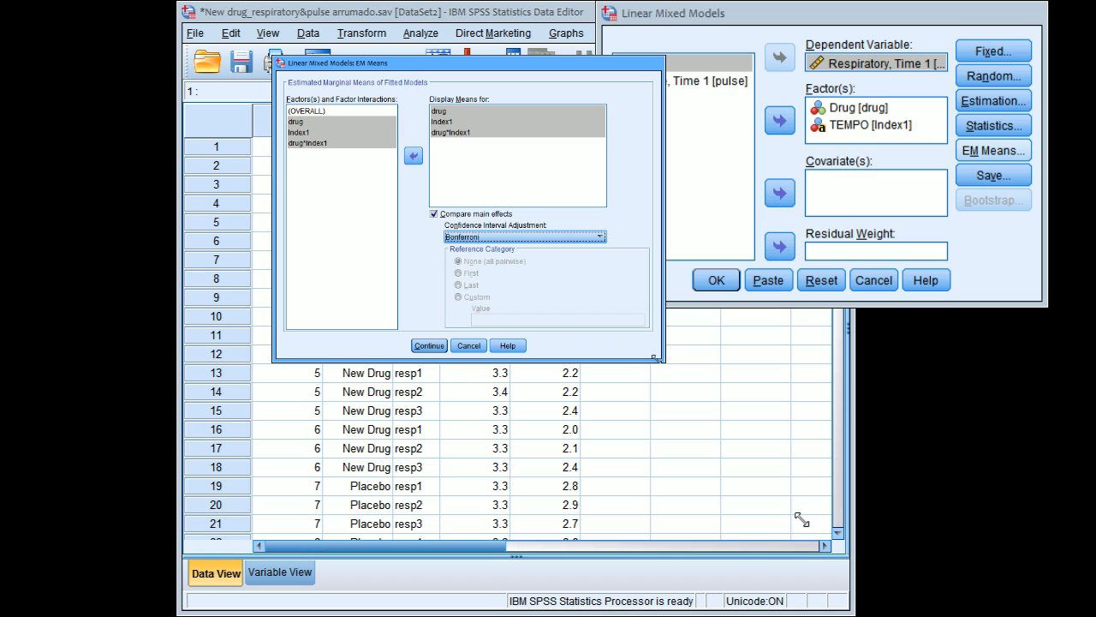
left_click(430, 346)
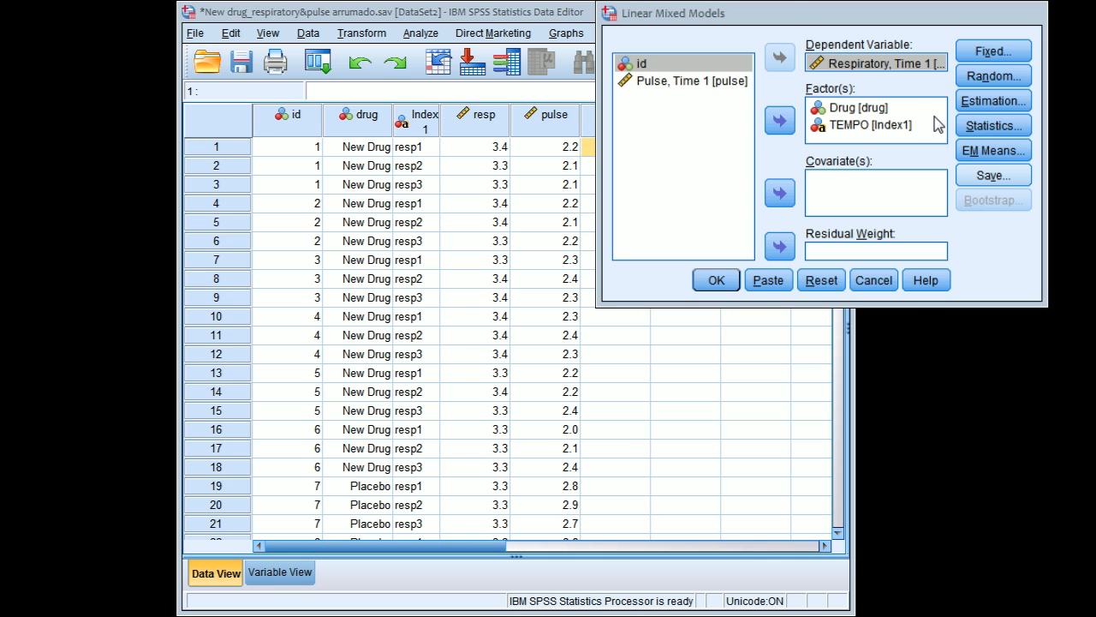
Have the model's residuals saved to the dataset and run the linear mixed model
left_click(993, 176)
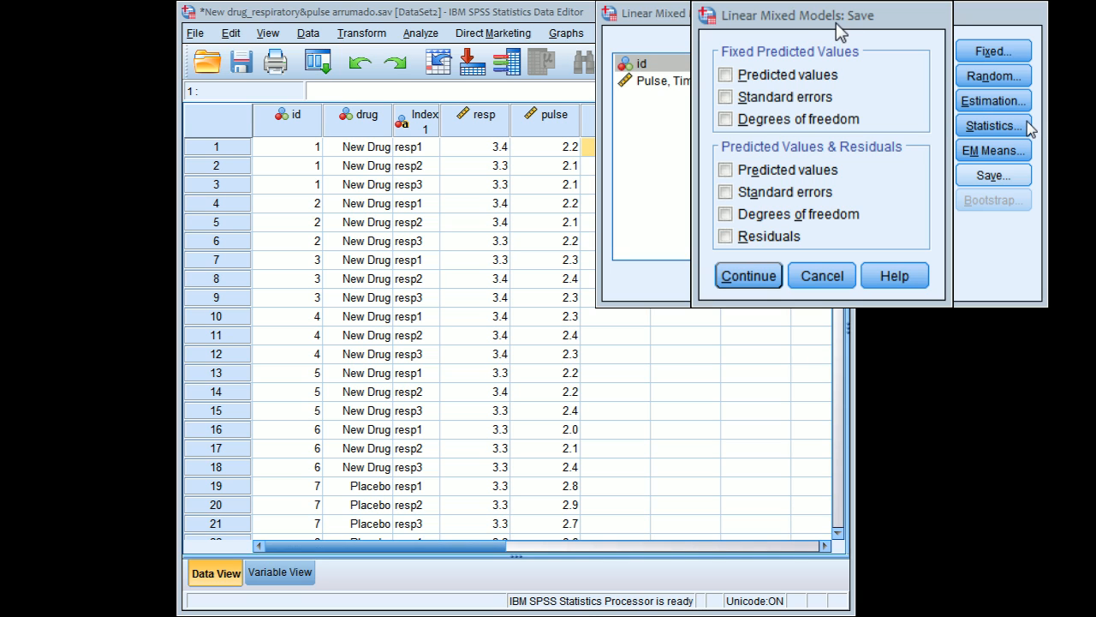
left_click(768, 240)
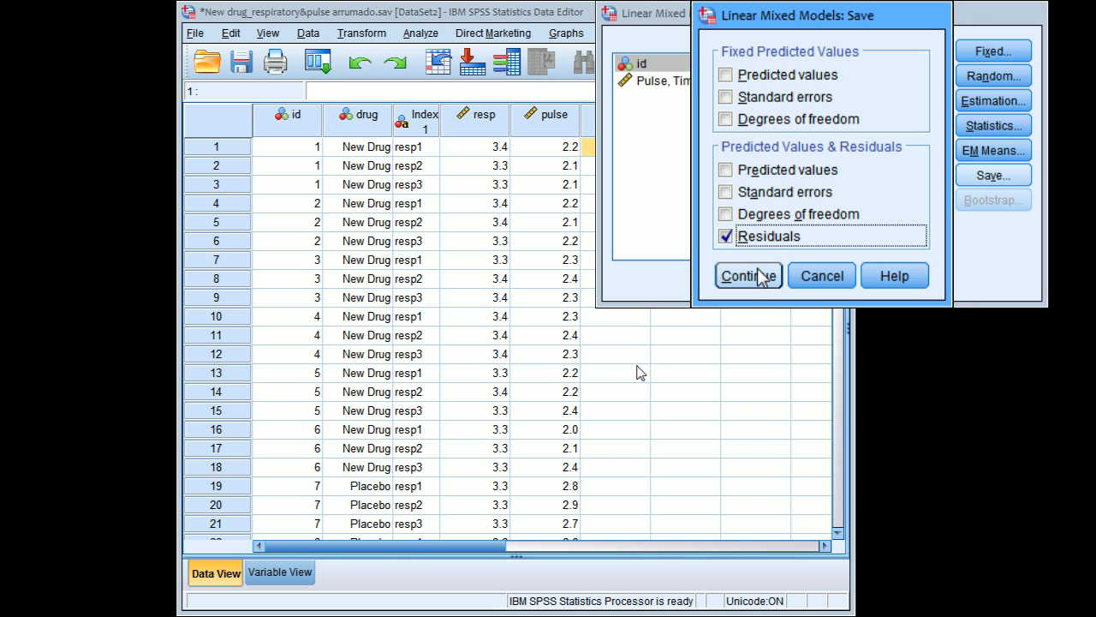
left_click(760, 241)
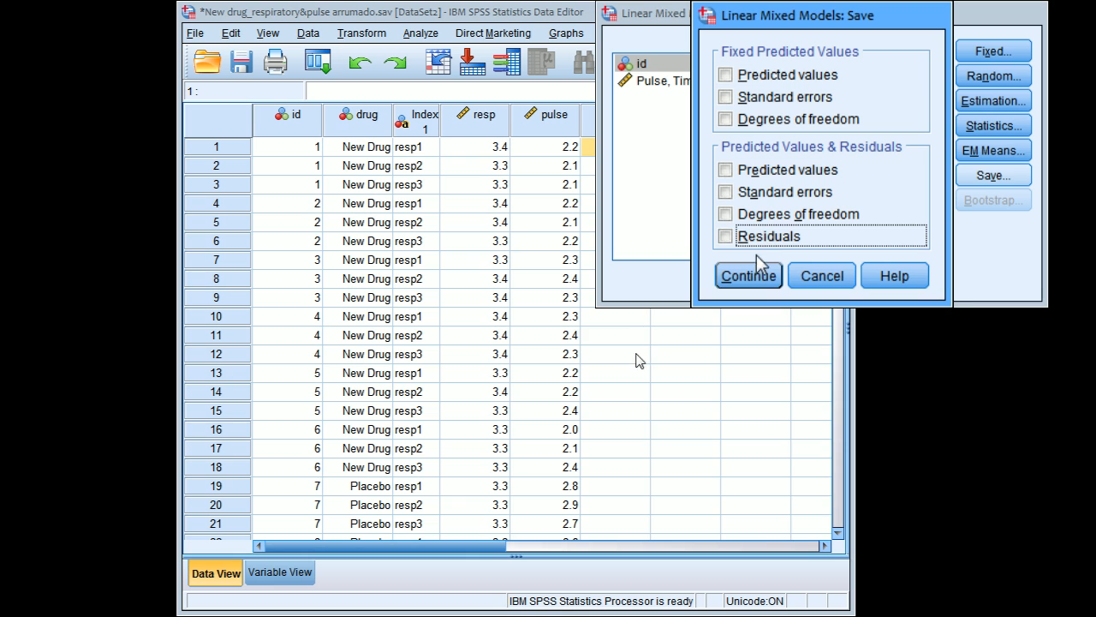
left_click(758, 240)
left_click(748, 275)
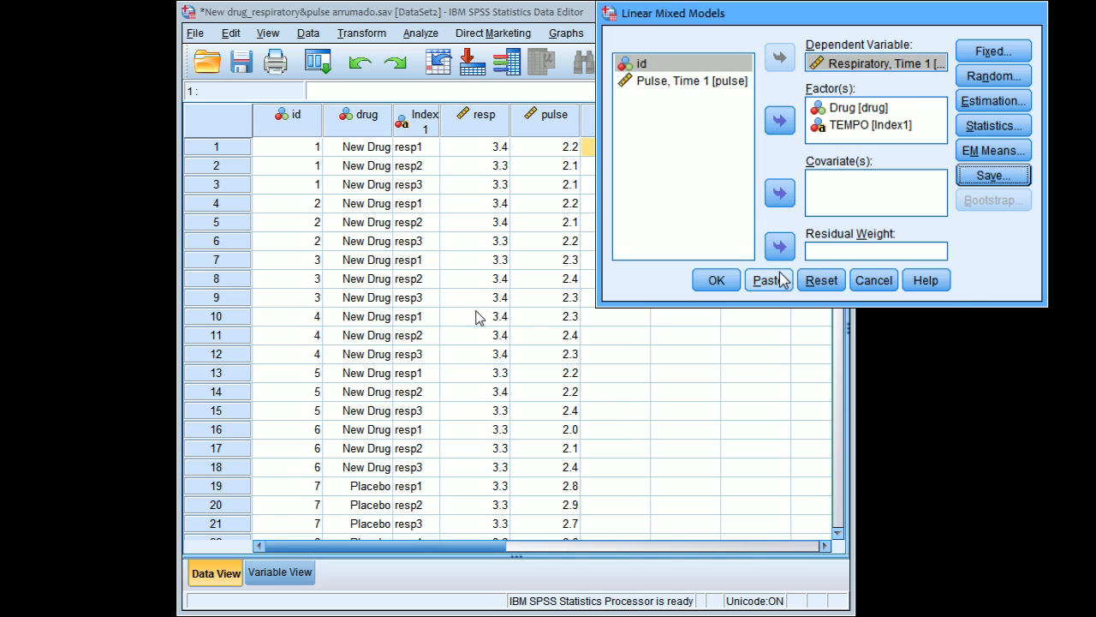
left_click(713, 283)
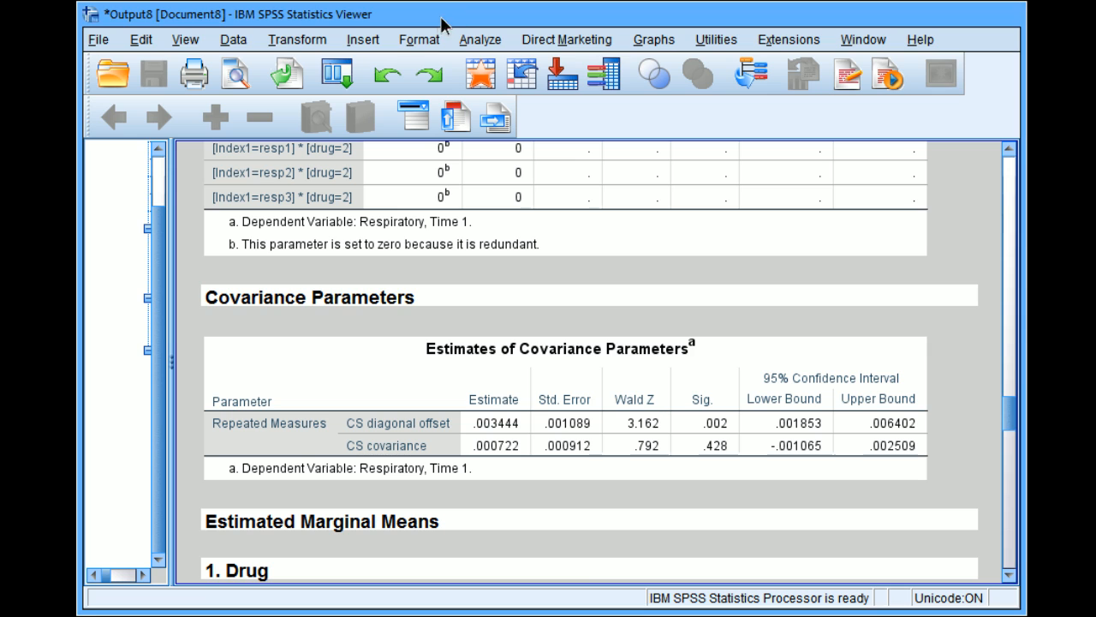
Examine the mixed model's descriptive statistics for each id and the totals by time and drug
left_click_drag(1013, 416, 1012, 189)
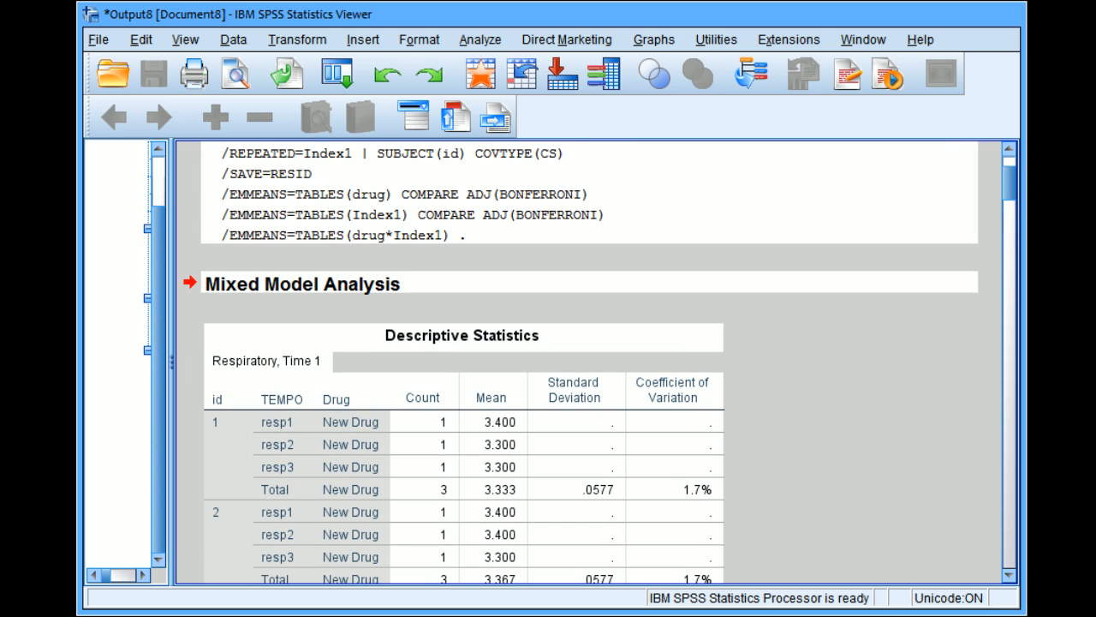
left_click_drag(1021, 608, 969, 607)
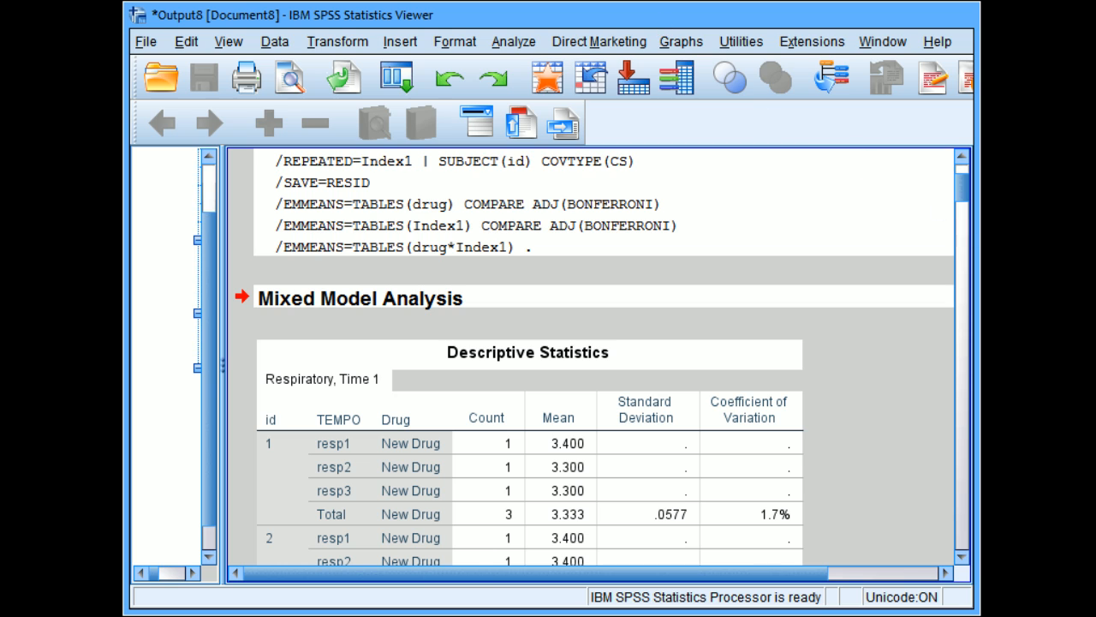
scroll(600, 360, "down", 3)
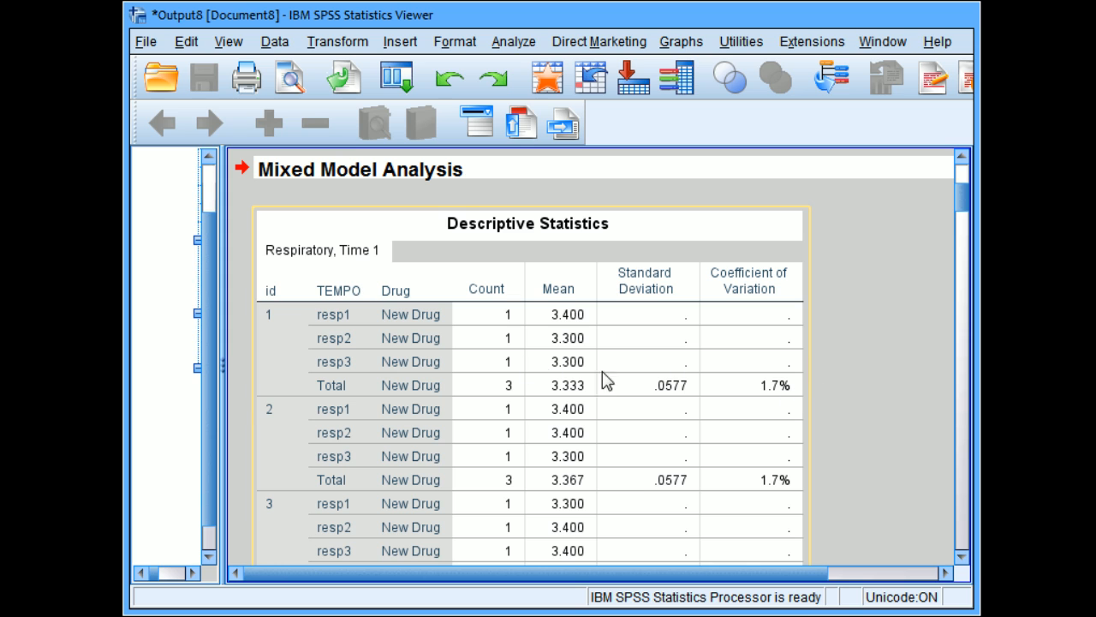
left_click(961, 557)
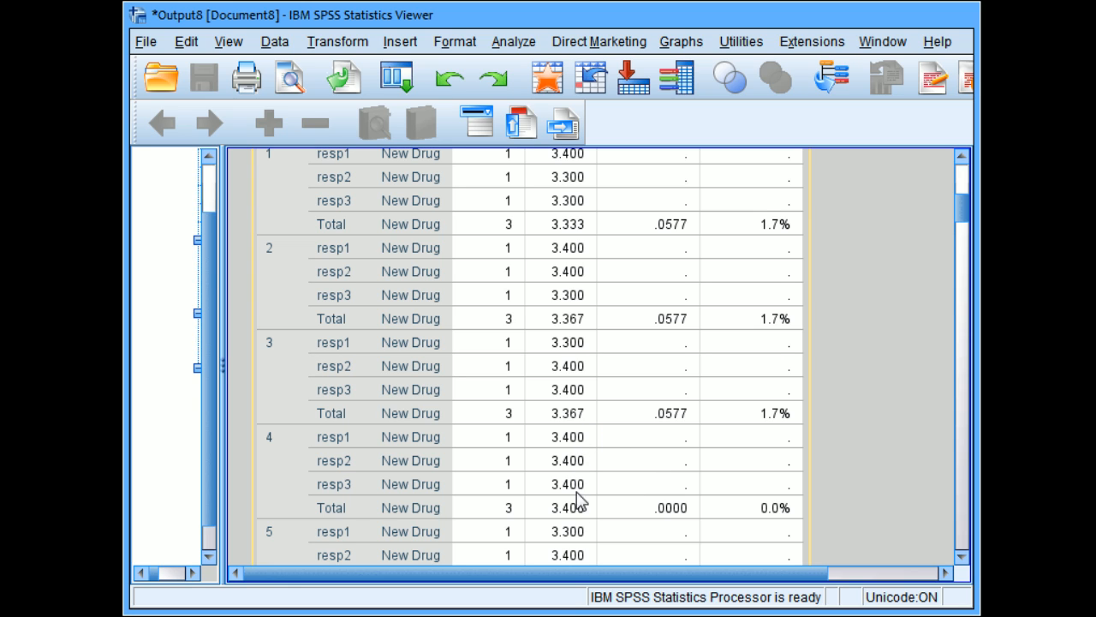
left_click(960, 558)
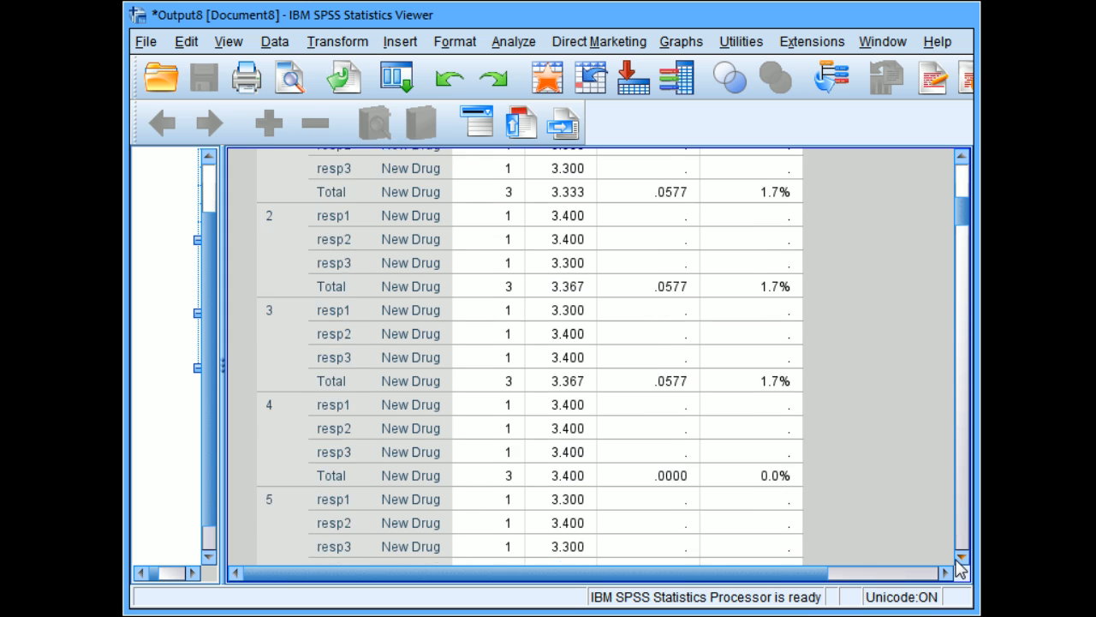
left_click_drag(959, 561, 959, 563)
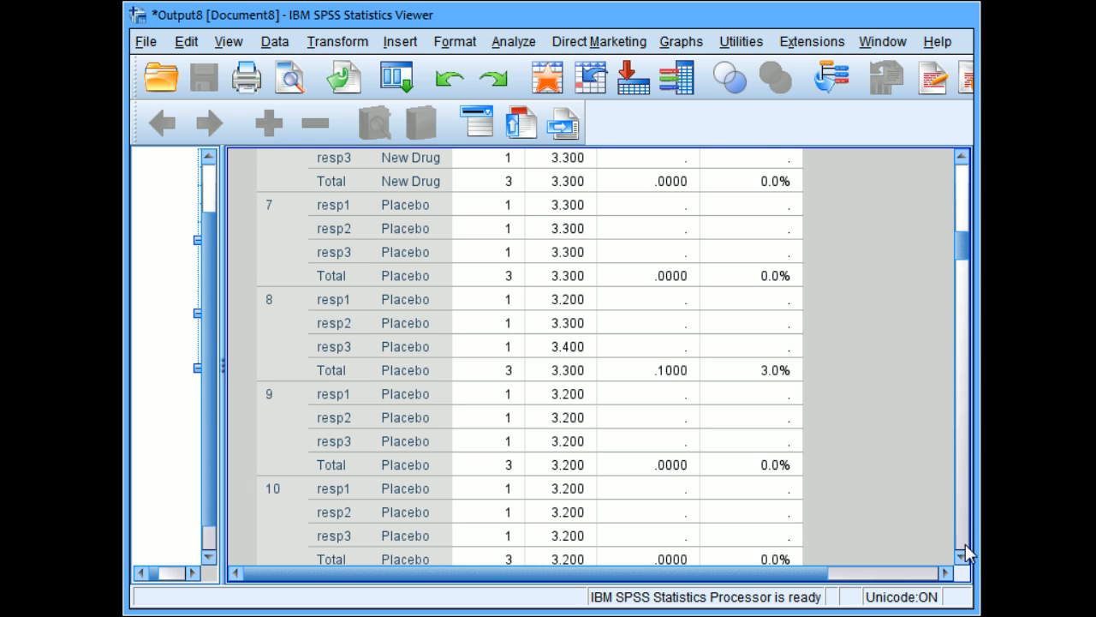
left_click_drag(960, 557, 961, 563)
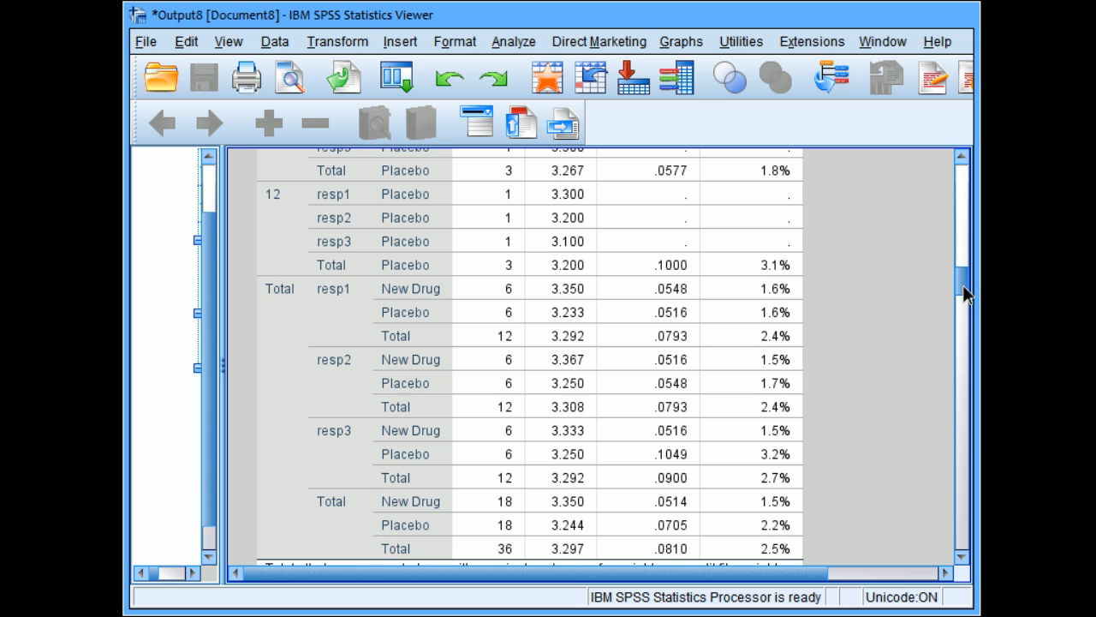
mouse_move(964, 291)
left_mouse_down()
mouse_move(966, 215)
mouse_move(974, 288)
left_mouse_up()
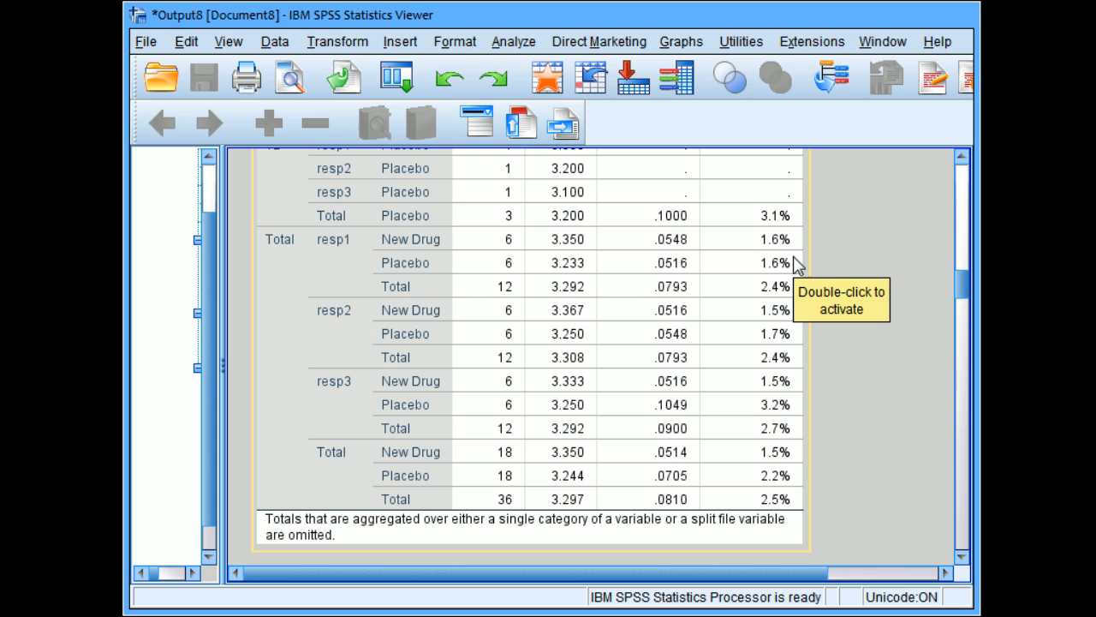
left_click(852, 269)
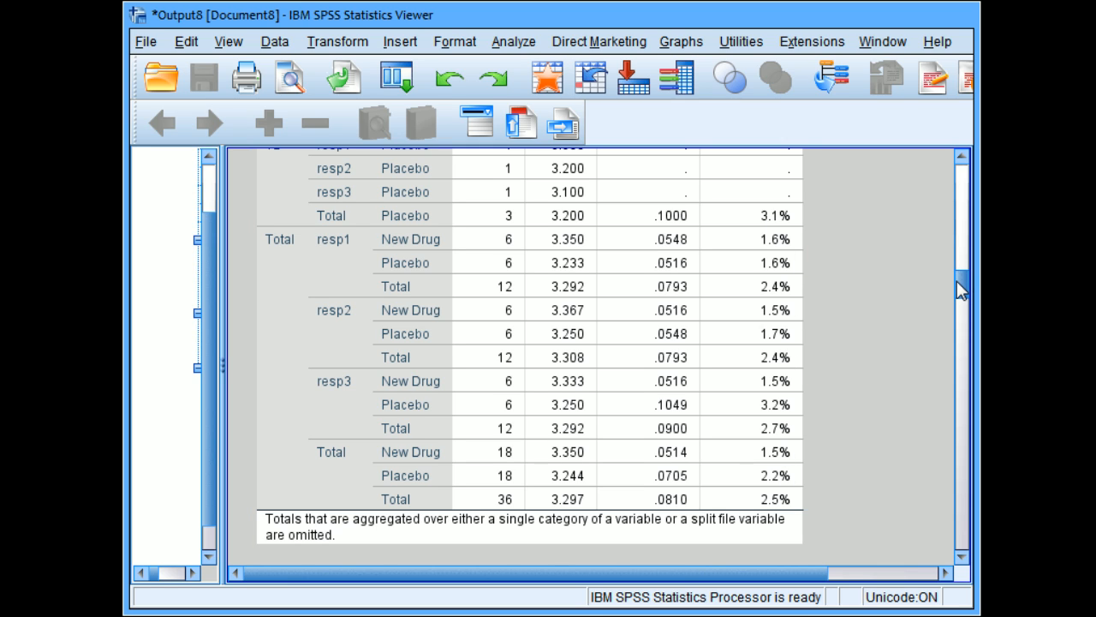
mouse_move(957, 280)
left_mouse_down()
mouse_move(951, 190)
mouse_move(959, 291)
left_mouse_up()
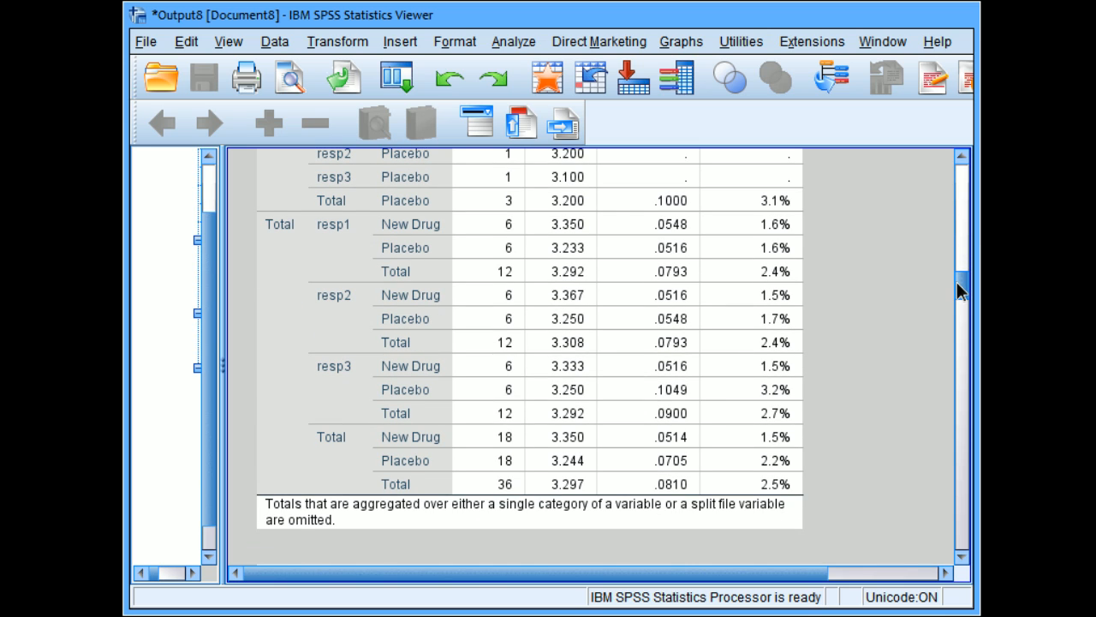
Copy the Information Criteria table of the compound symmetry model
left_click_drag(959, 287, 960, 323)
left_click(431, 383)
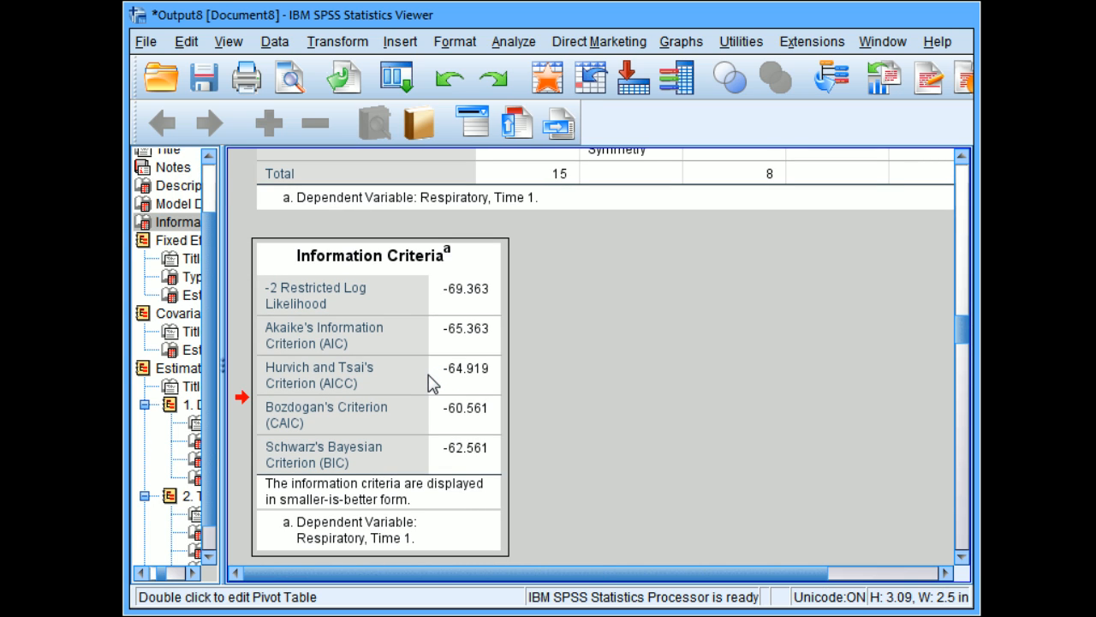
right_click(431, 384)
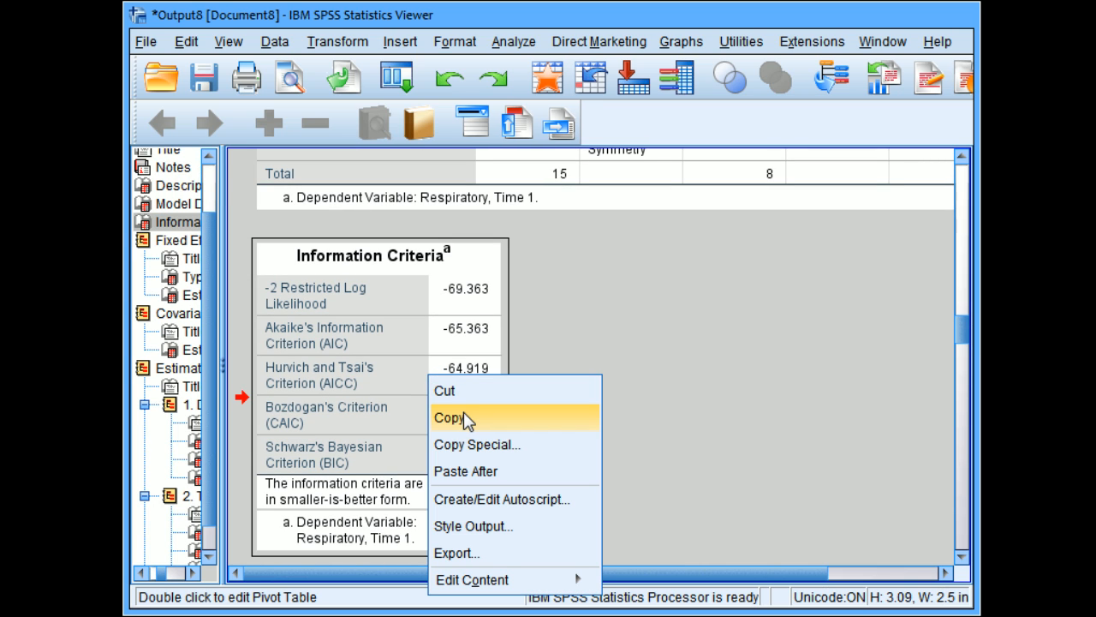
left_click(447, 417)
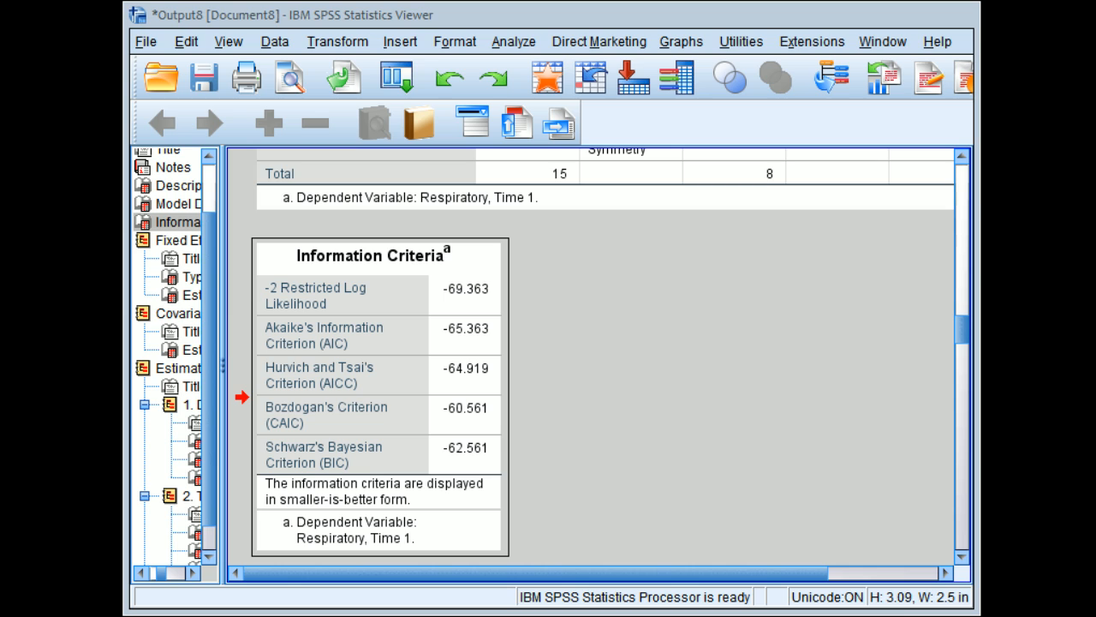
left_click(729, 275)
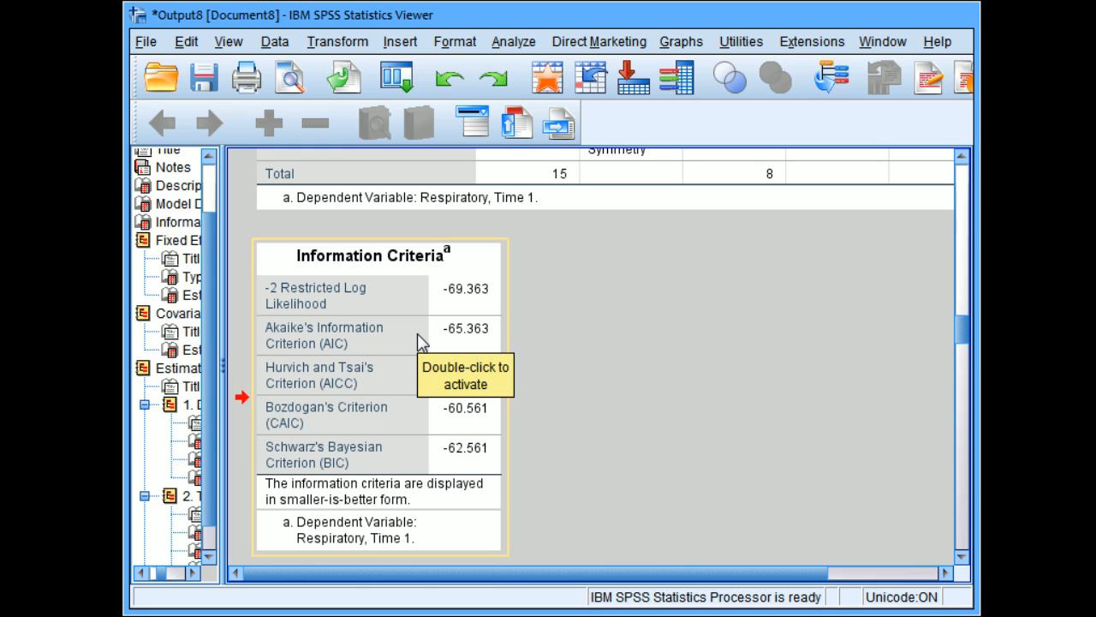
left_click(500, 208)
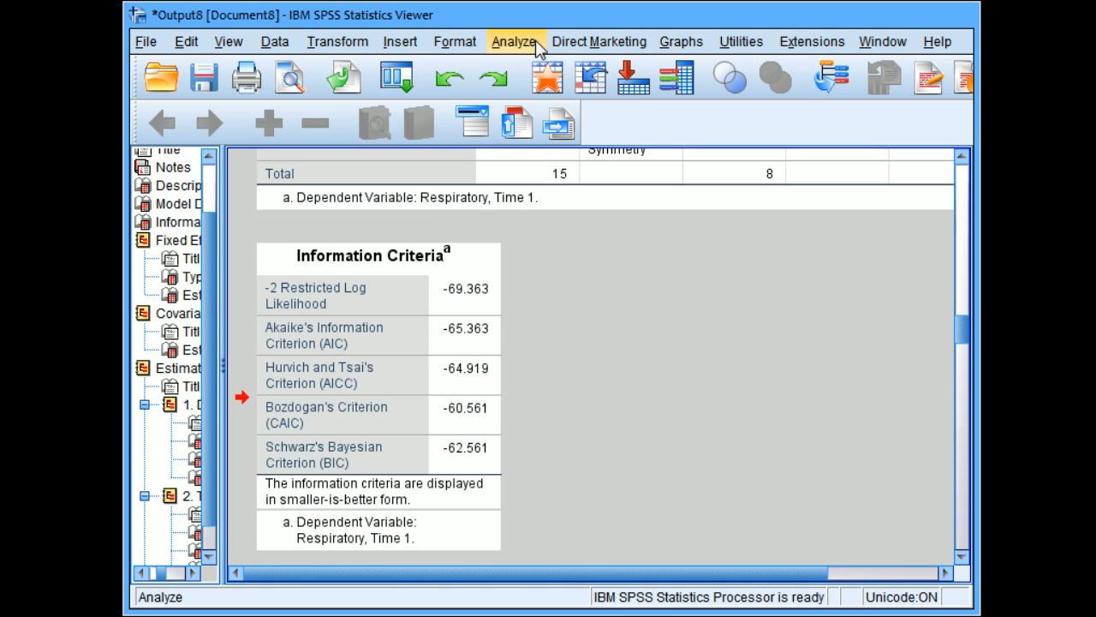
Rerun the linear mixed model for the respiratory outcome with AR(1) as the repeated covariance type
left_click(400, 43)
mouse_move(368, 50)
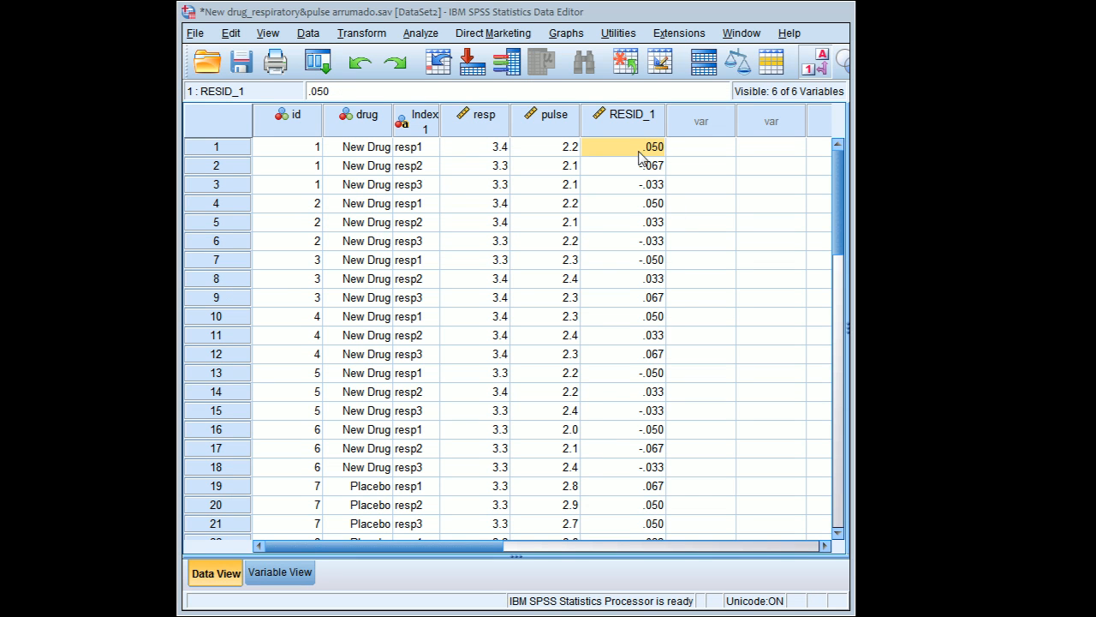
left_click(425, 32)
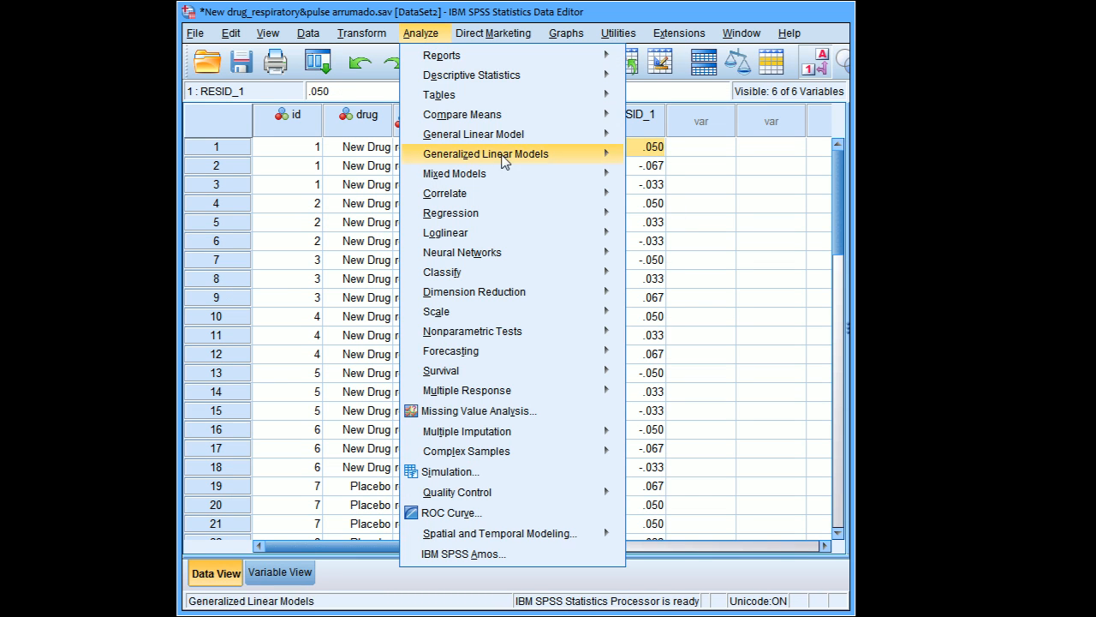
mouse_move(556, 173)
left_click(661, 176)
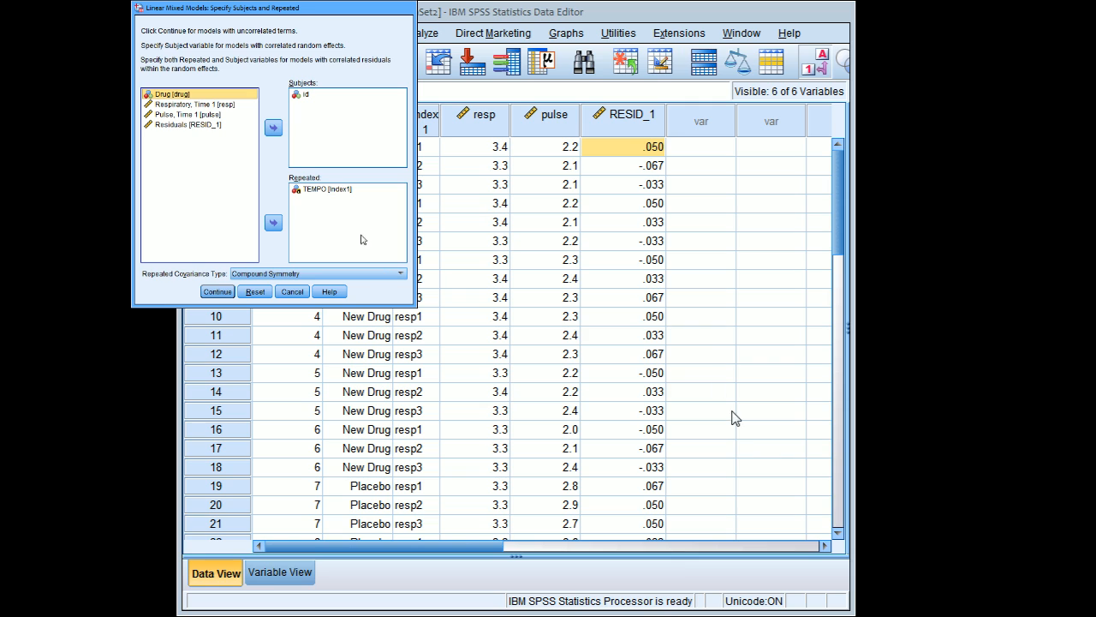
left_click(373, 273)
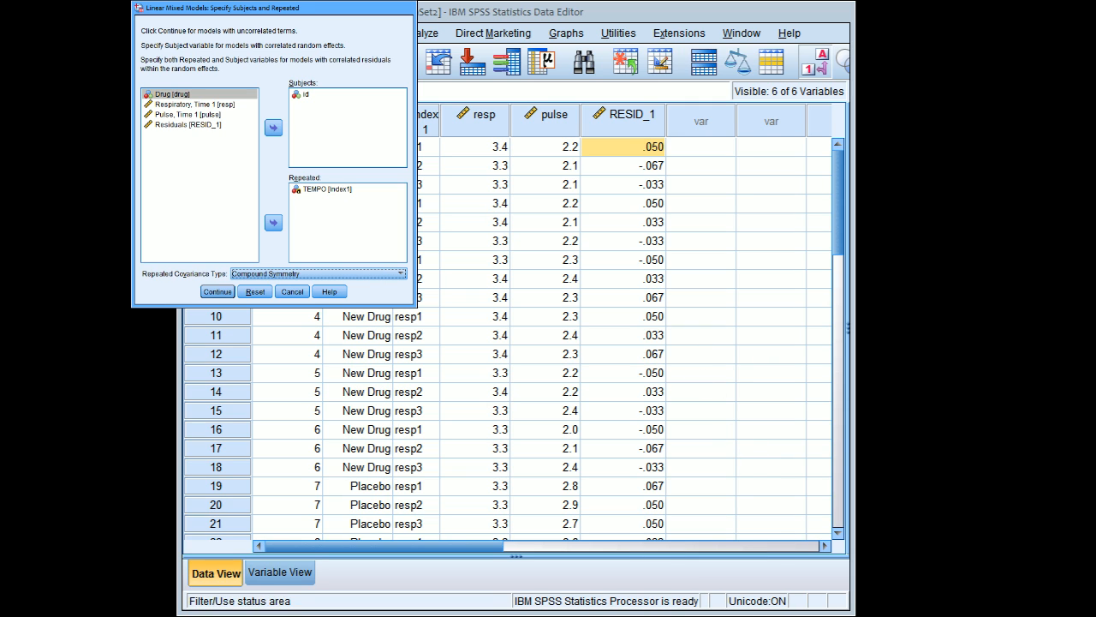
left_click(297, 11)
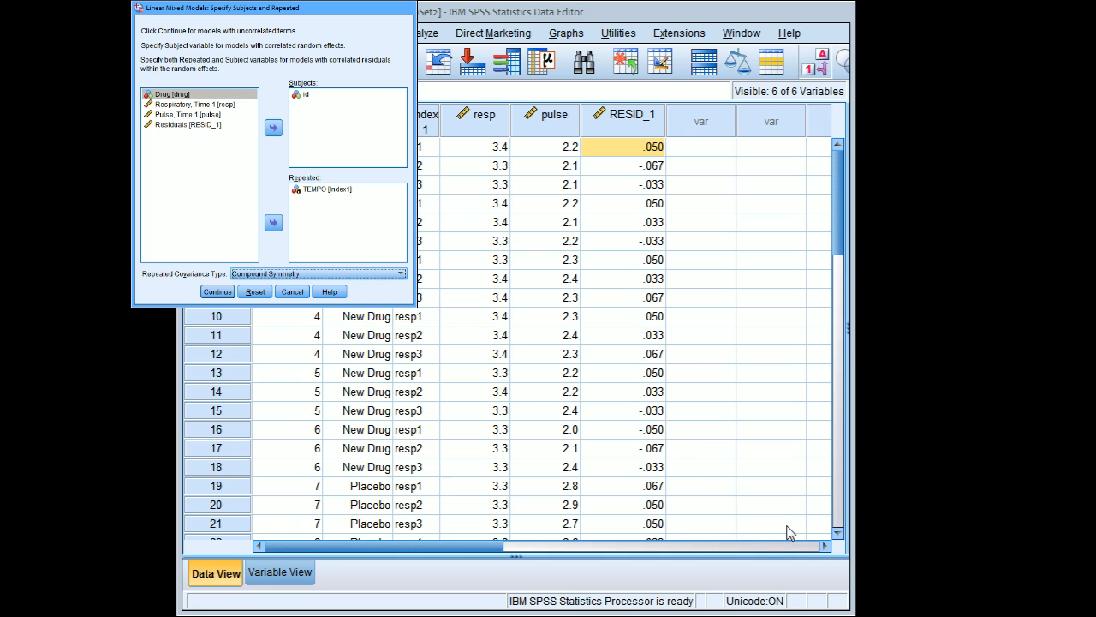
left_click(351, 292)
key("Return")
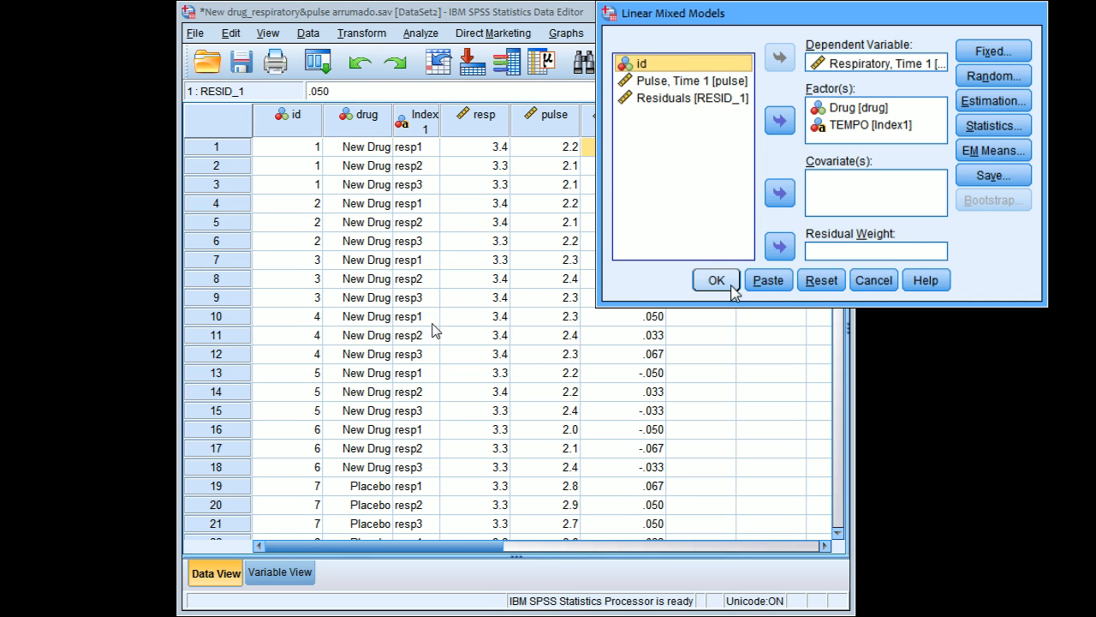
left_click(718, 280)
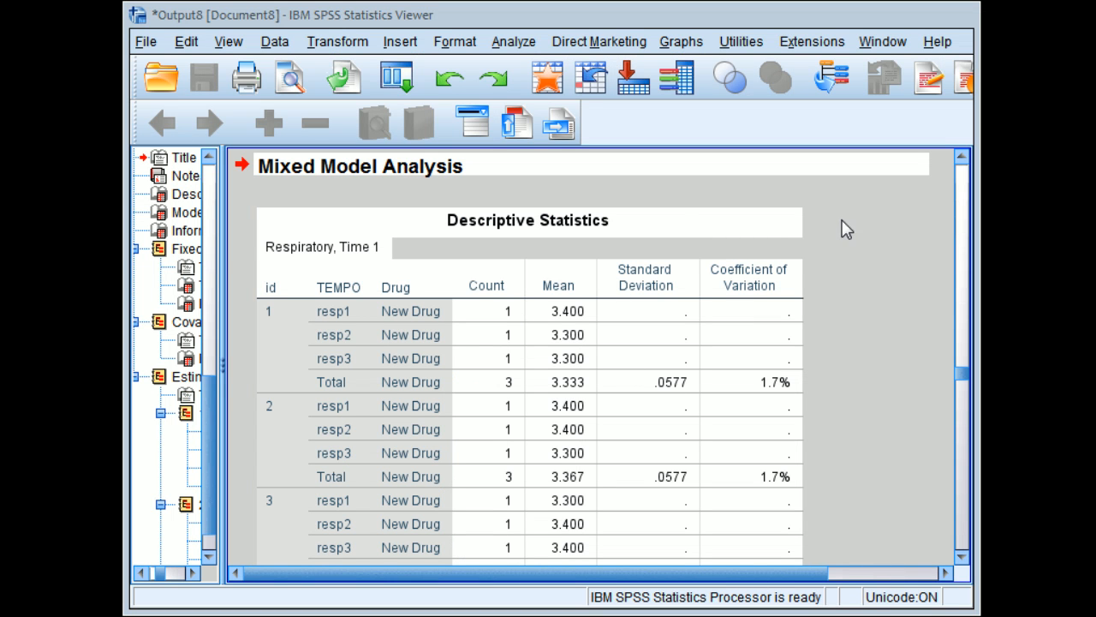
Copy the Information Criteria table of the first-order autoregressive model
scroll(882, 240, "down", 15)
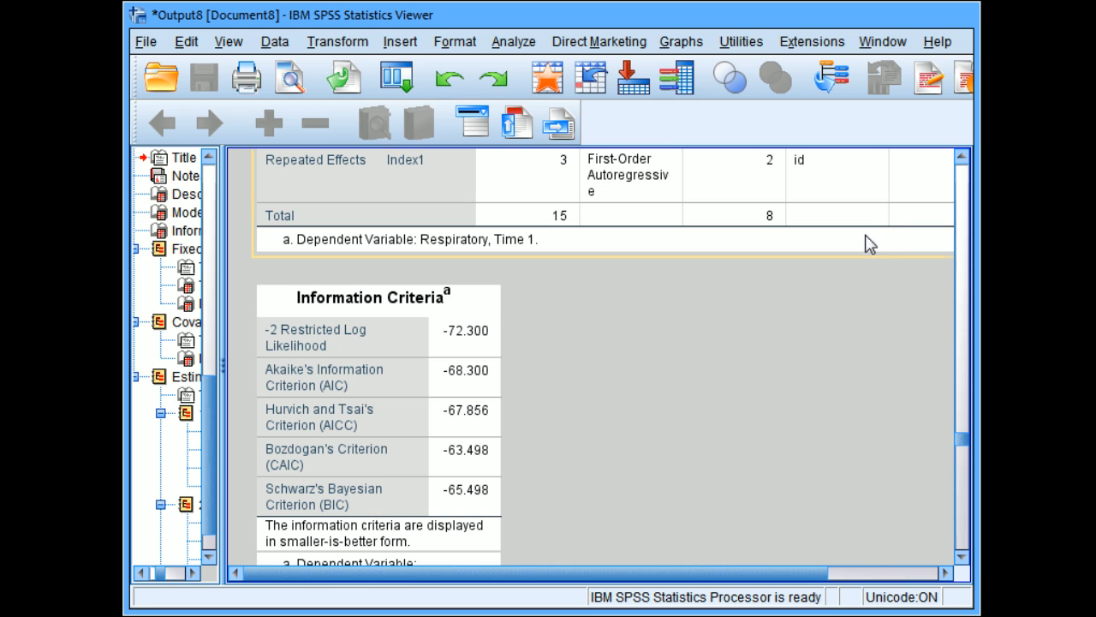
left_click(411, 334)
right_click(406, 354)
left_click(426, 394)
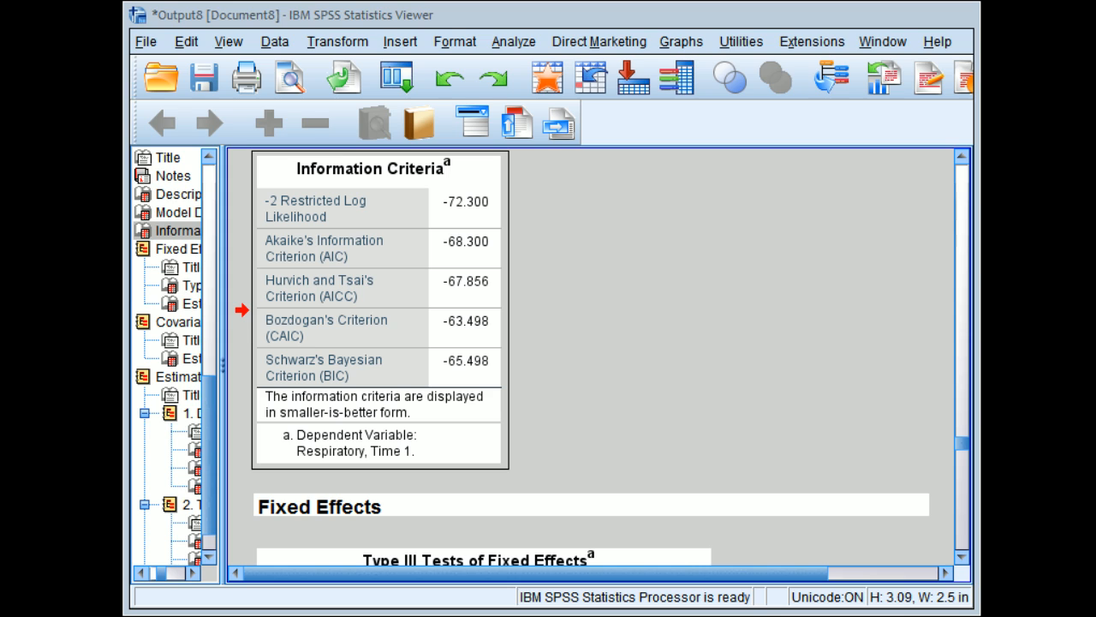
right_click(435, 228)
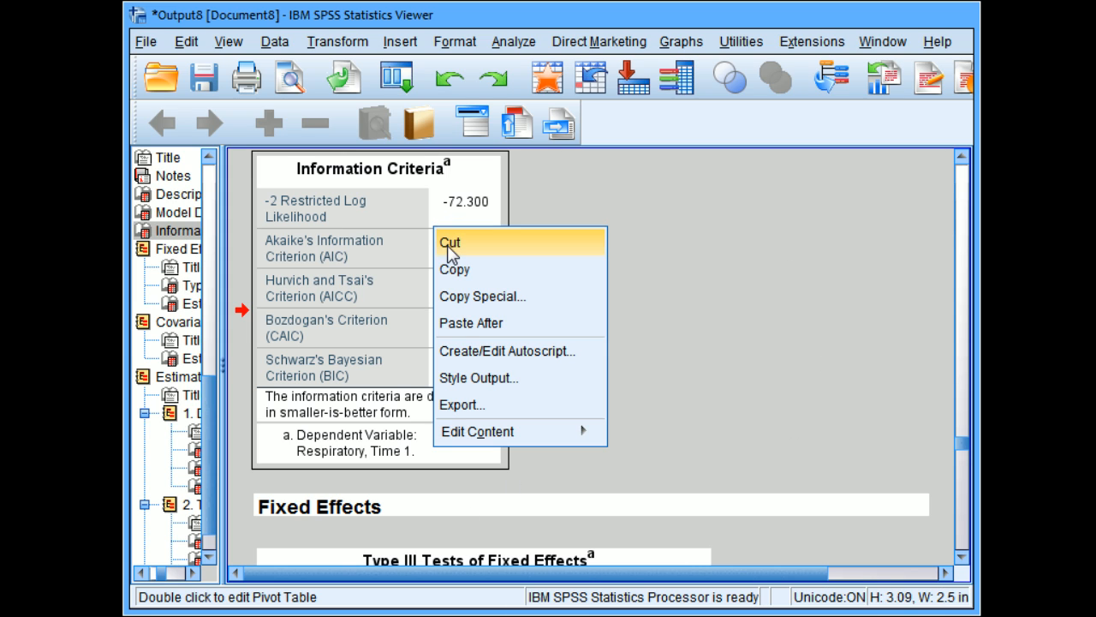
left_click(448, 270)
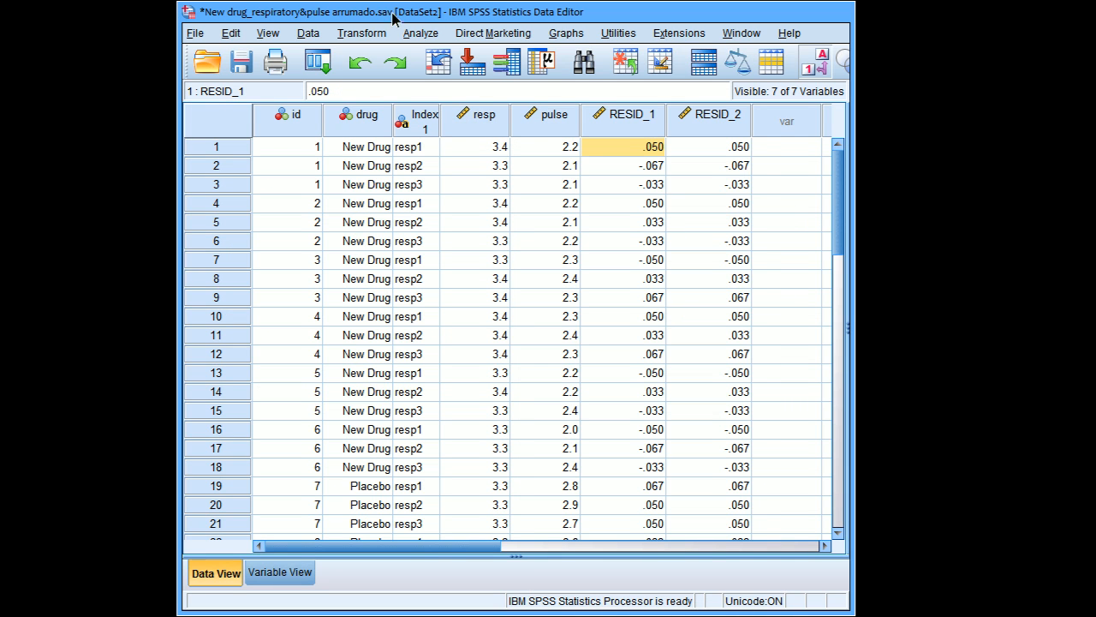
Rerun the linear mixed model for the respiratory outcome with Diagonal as the repeated covariance type
left_click(420, 33)
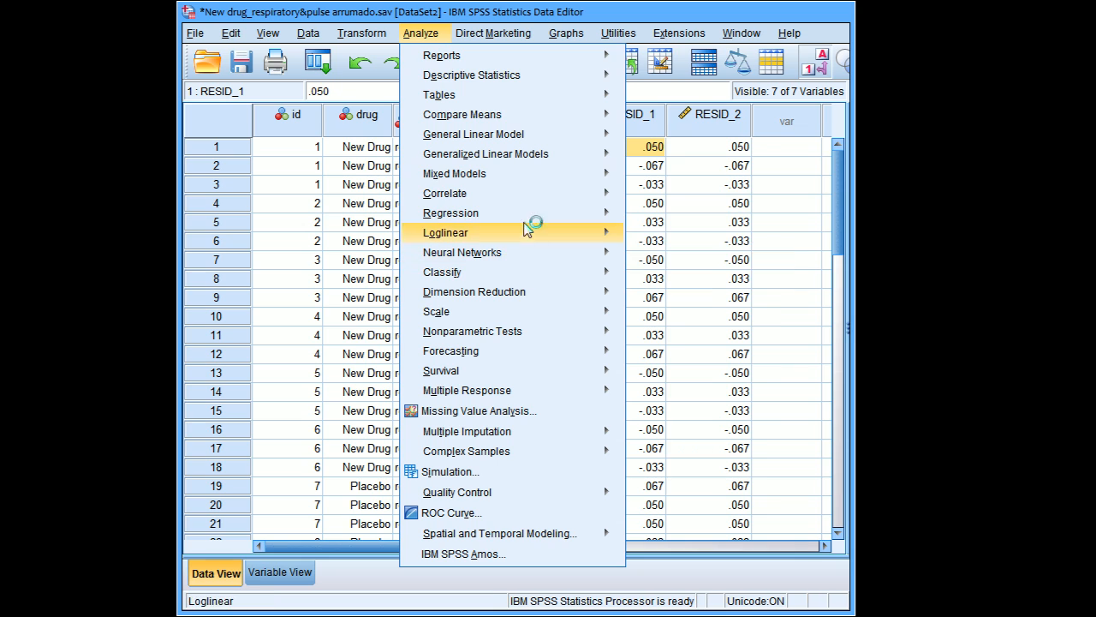
left_click(653, 176)
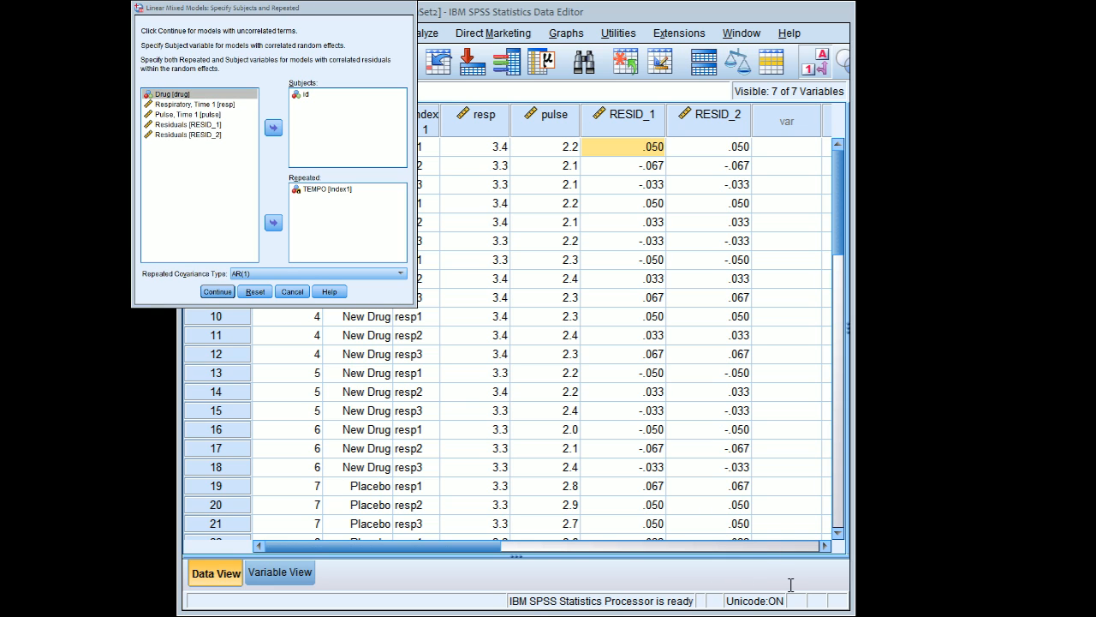
left_click(265, 6)
left_click(322, 274)
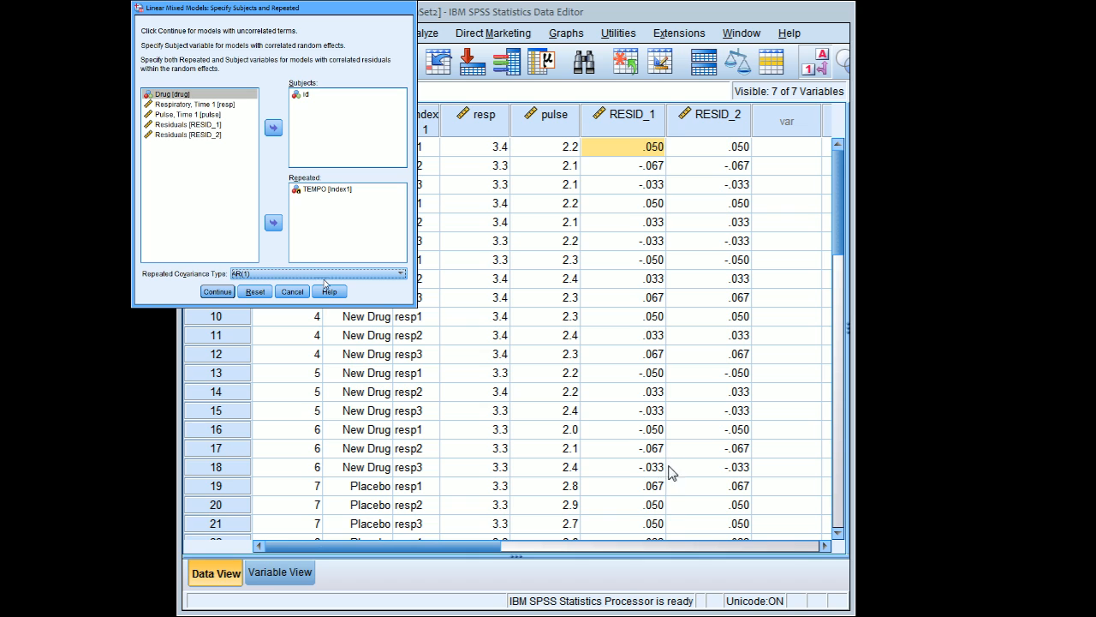
key("Return")
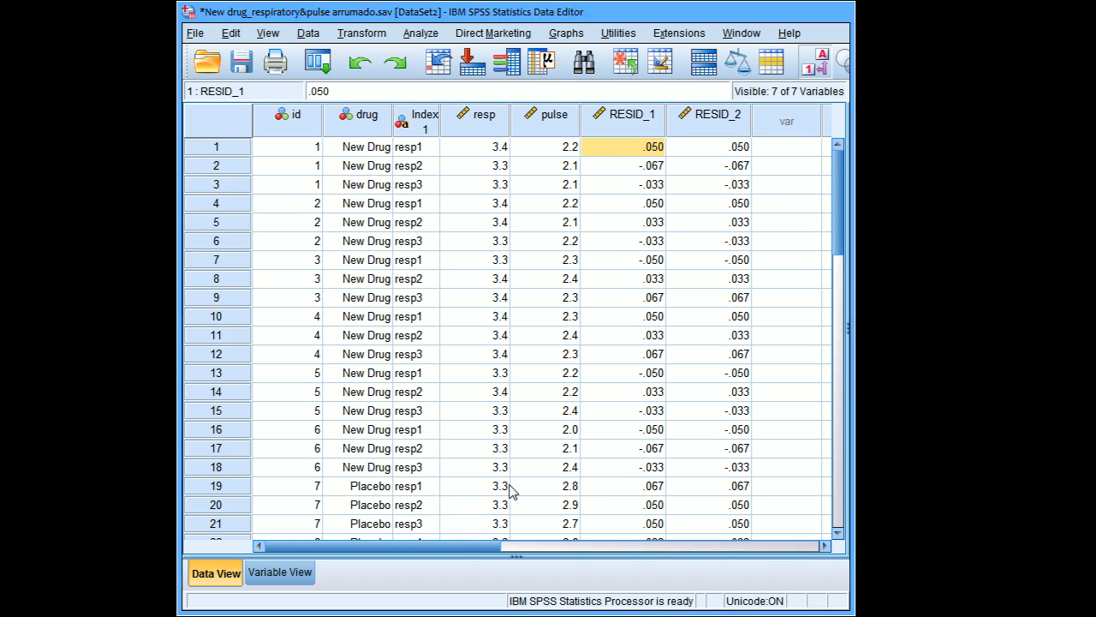
left_click(716, 280)
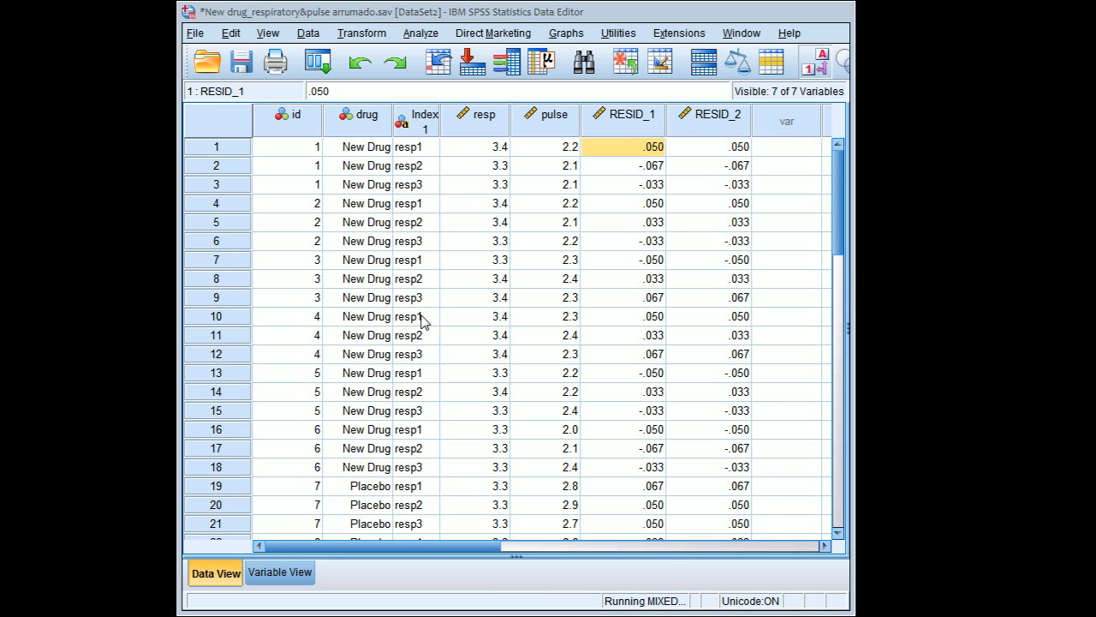
Check the exercise document in Word, and review the diagonal model's covariance parameters and drug comparisons in the SPSS output
key("alt+Tab")
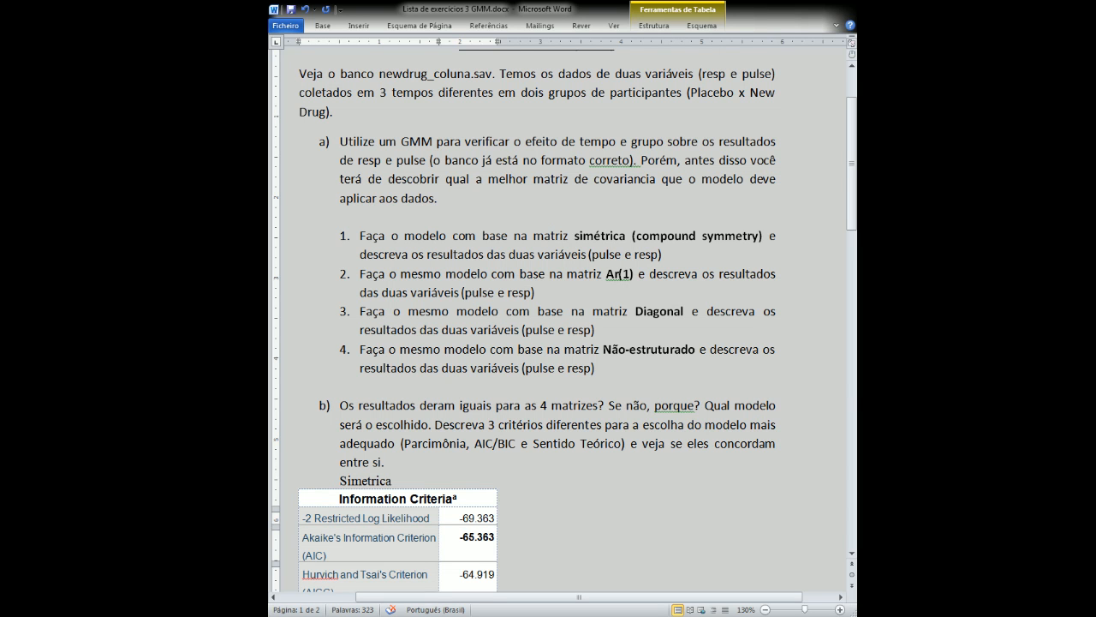
key("alt+Tab")
left_click(524, 401)
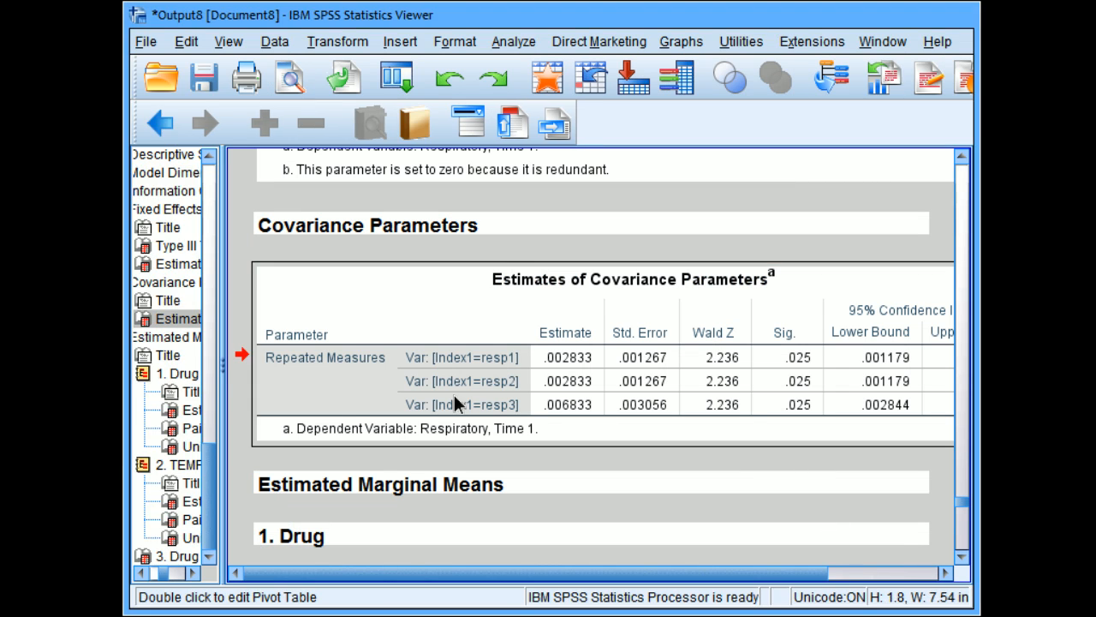
scroll(458, 404, "down", 10)
scroll(458, 404, "down", 3)
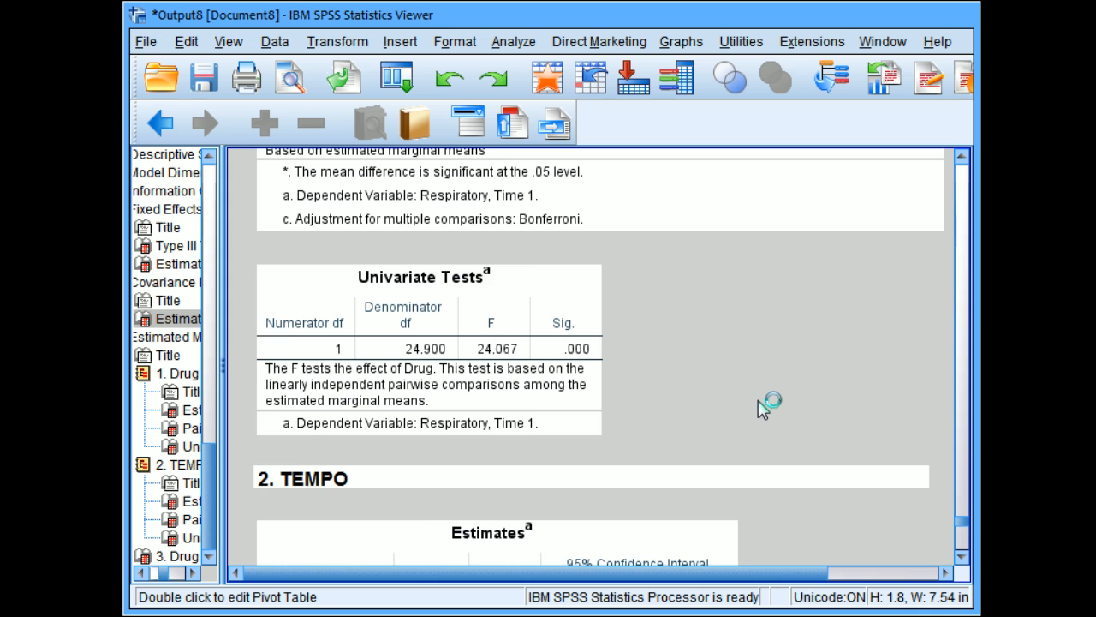
scroll(758, 400, "up", 6)
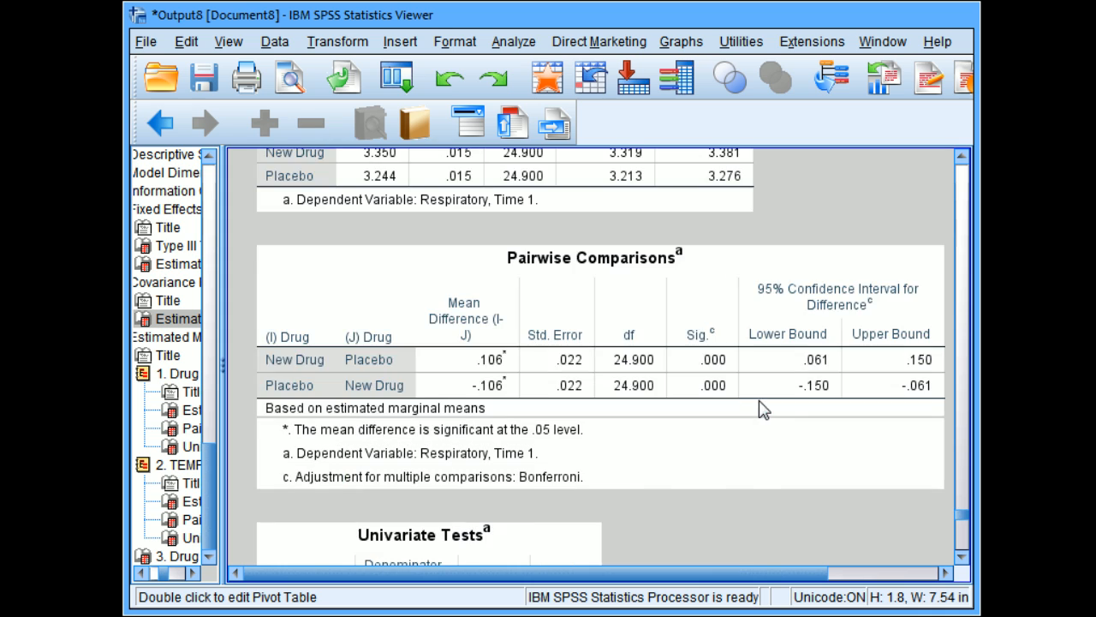
Copy the Information Criteria table of the diagonal model from the output
scroll(759, 401, "down", 16)
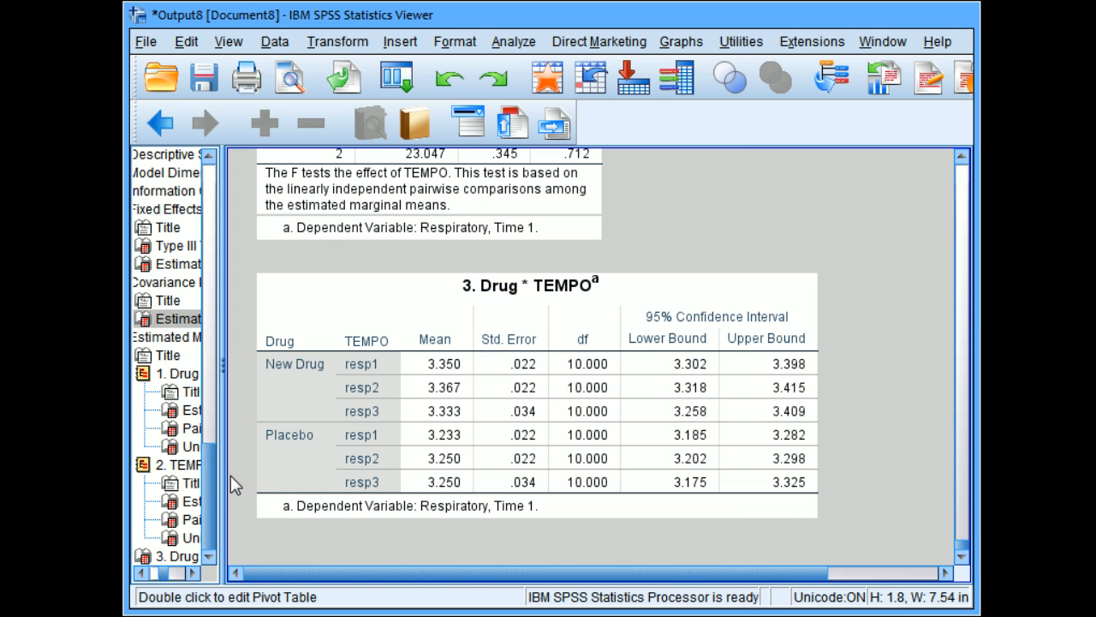
left_click_drag(224, 471, 362, 473)
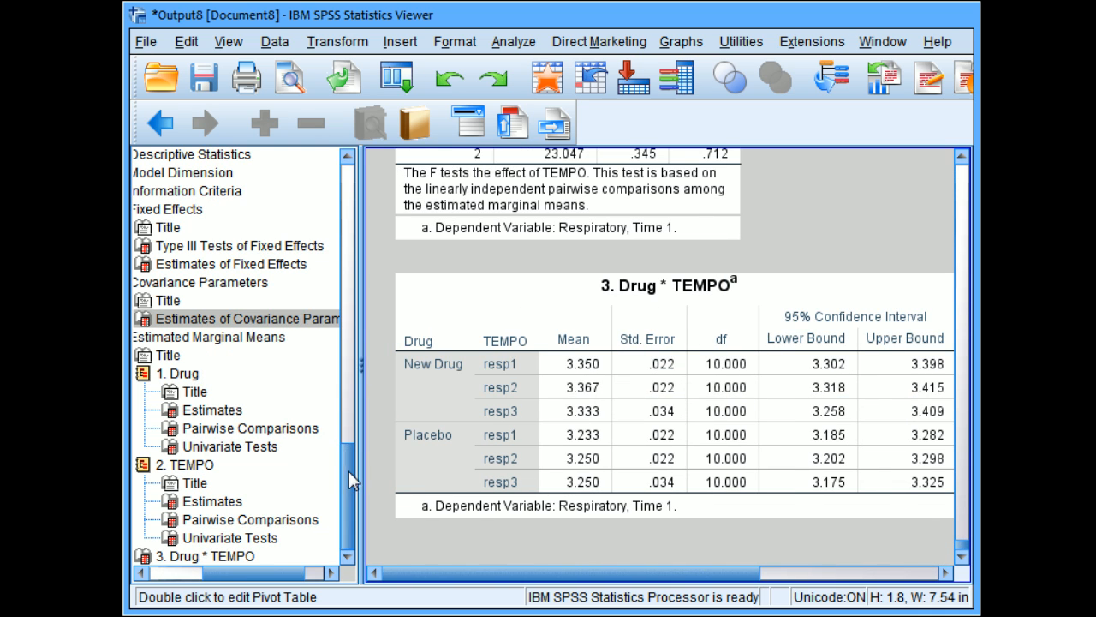
left_click_drag(206, 573, 145, 571)
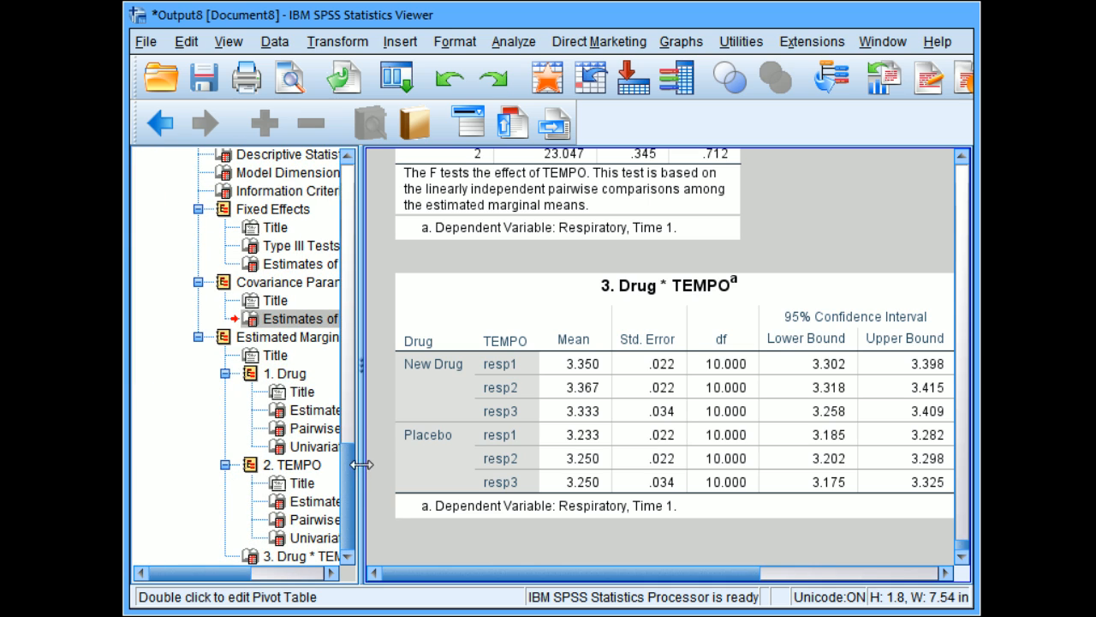
scroll(347, 497, "up", 3)
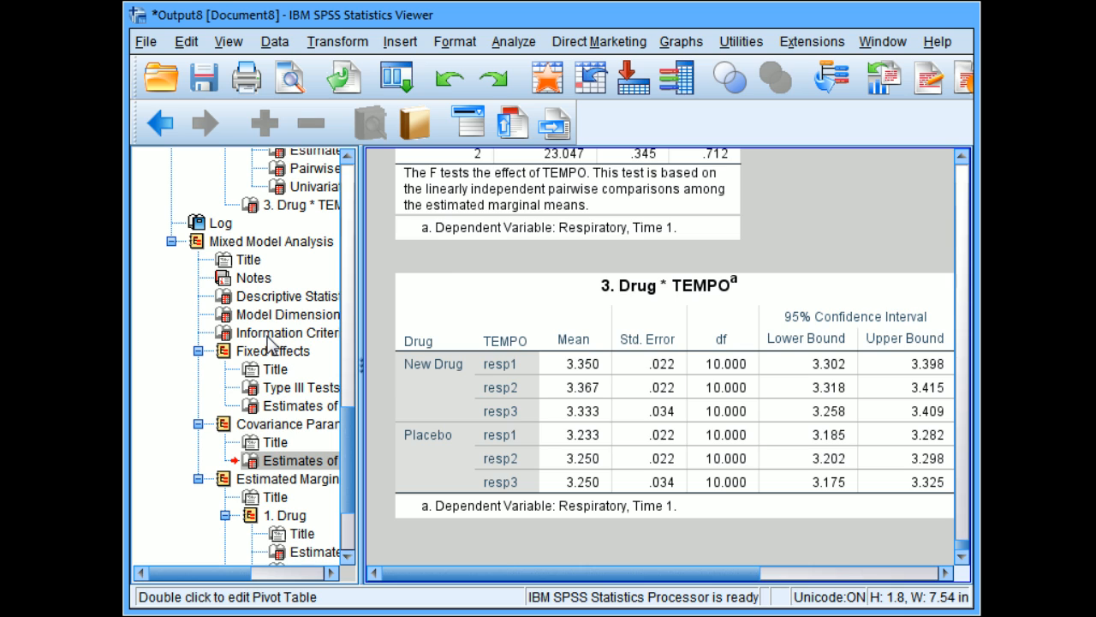
left_click(269, 333)
right_click(534, 329)
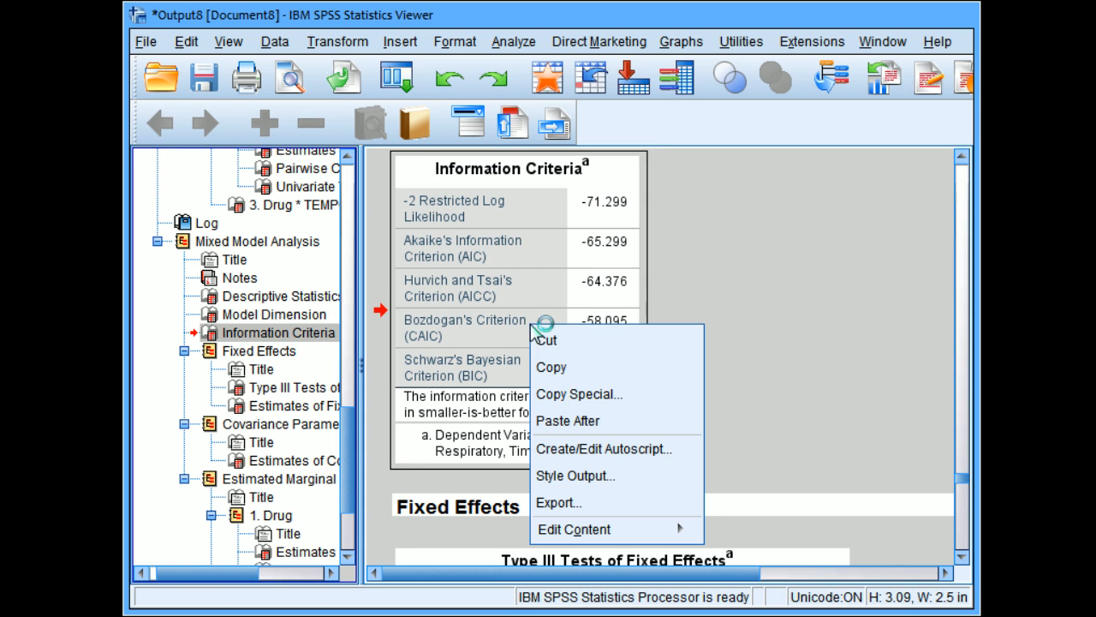
left_click(572, 371)
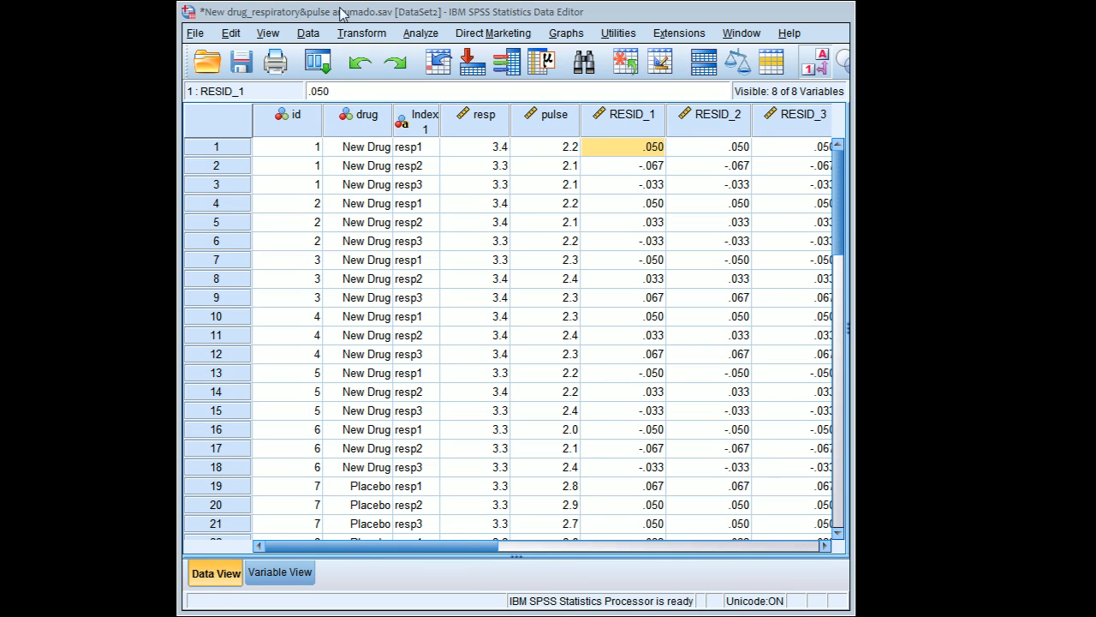
Rerun the linear mixed model for the respiratory outcome with Unstructured as the repeated covariance type
left_click(420, 33)
mouse_move(485, 176)
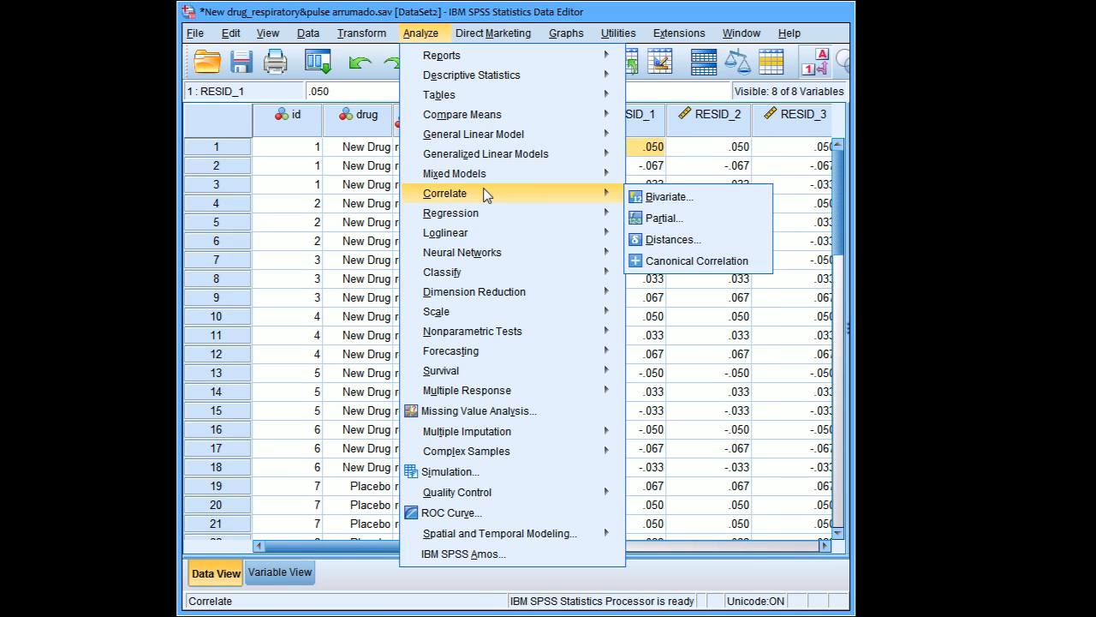
left_click(641, 180)
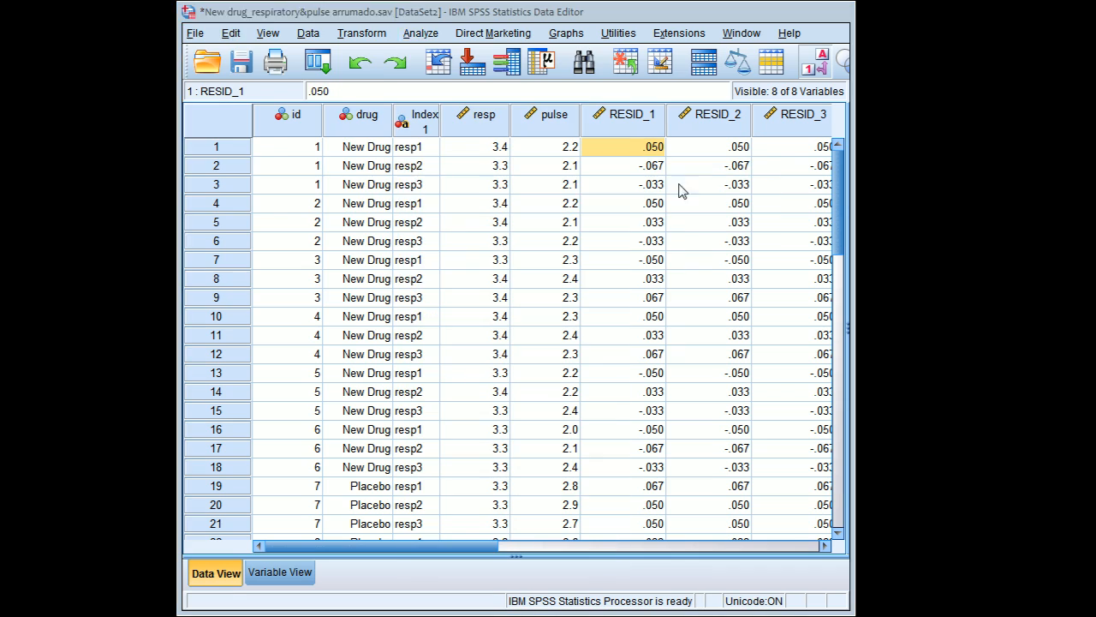
left_click(774, 575)
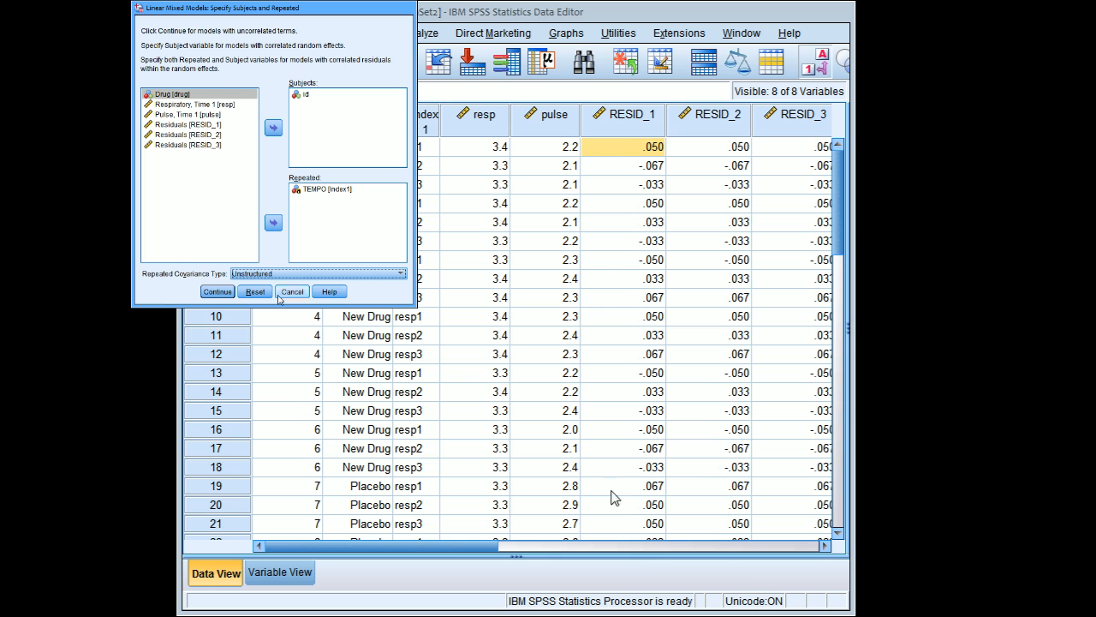
left_click(216, 291)
left_click(716, 280)
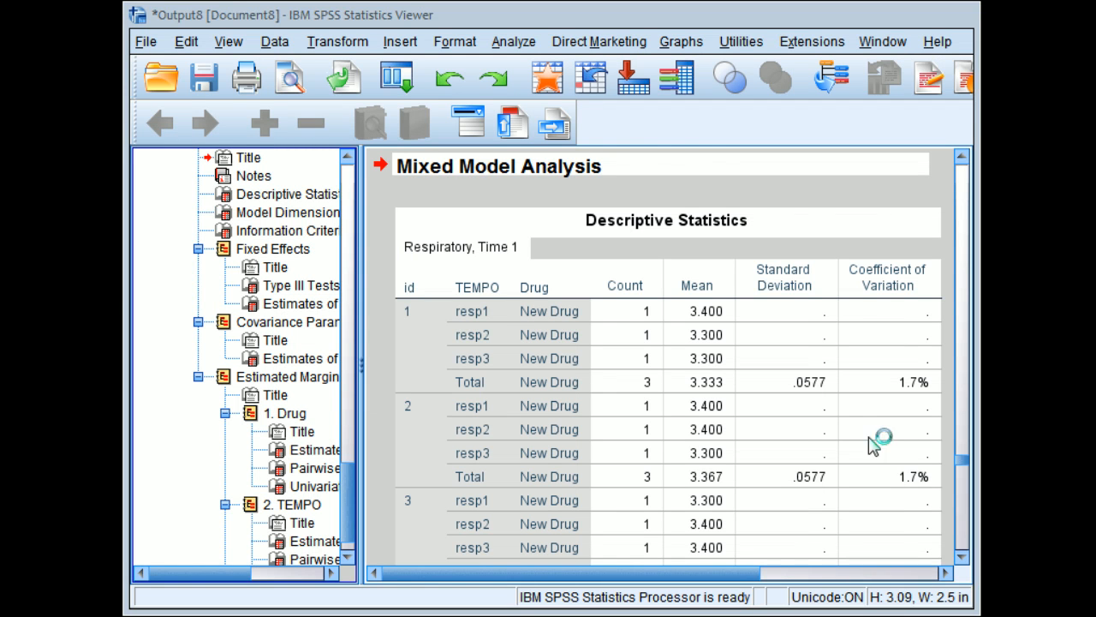
Copy the Information Criteria table of the unstructured model
left_click(793, 270)
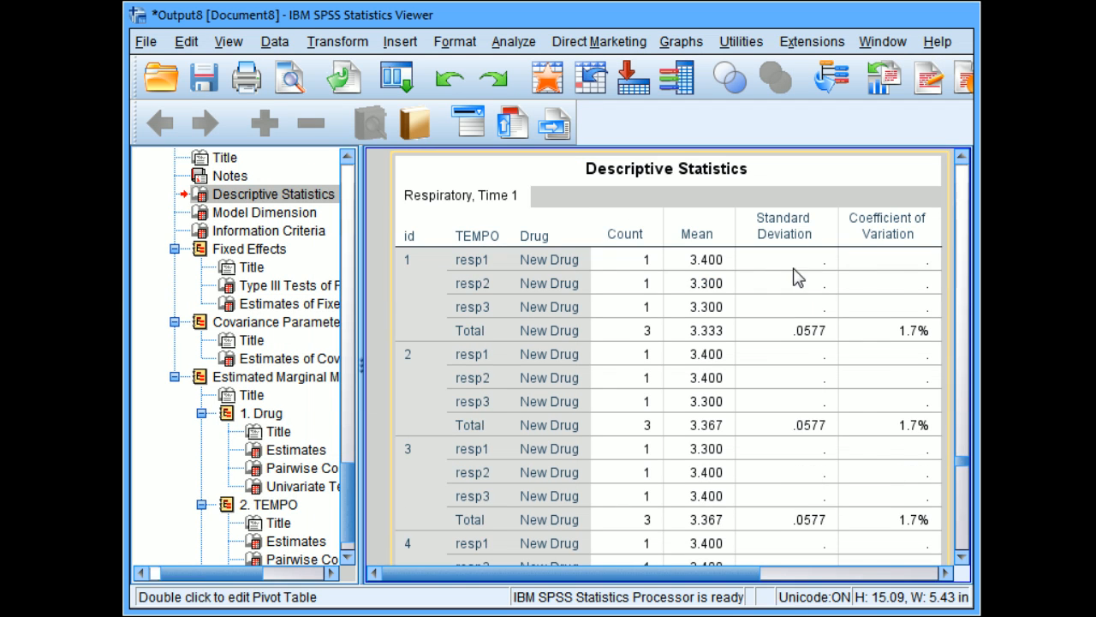
scroll(959, 322, "down", 12)
right_click(600, 361)
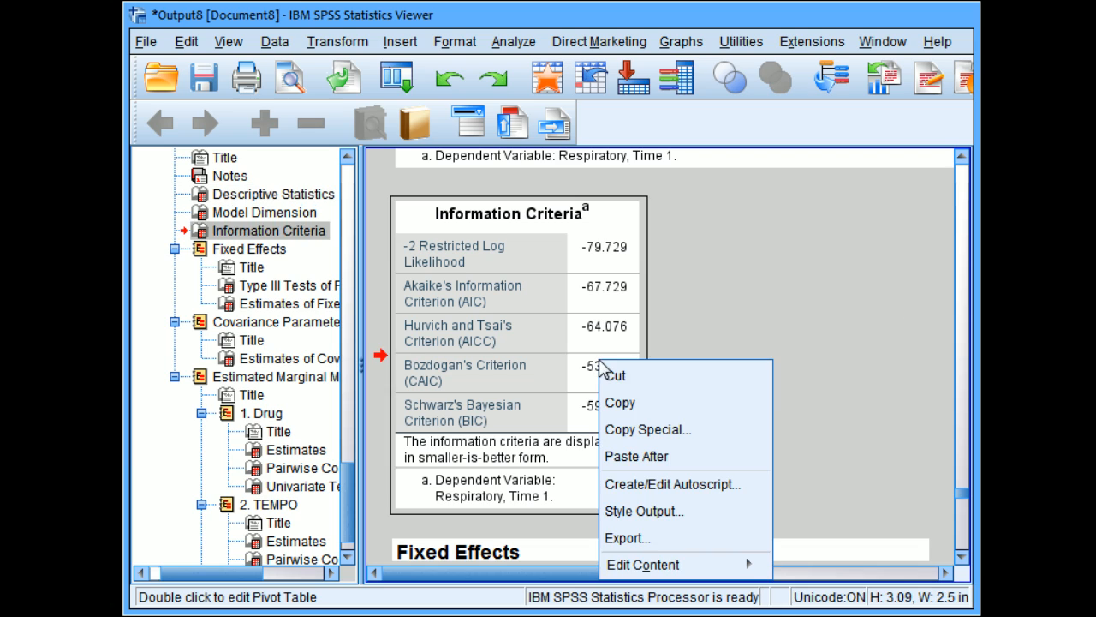
left_click(649, 401)
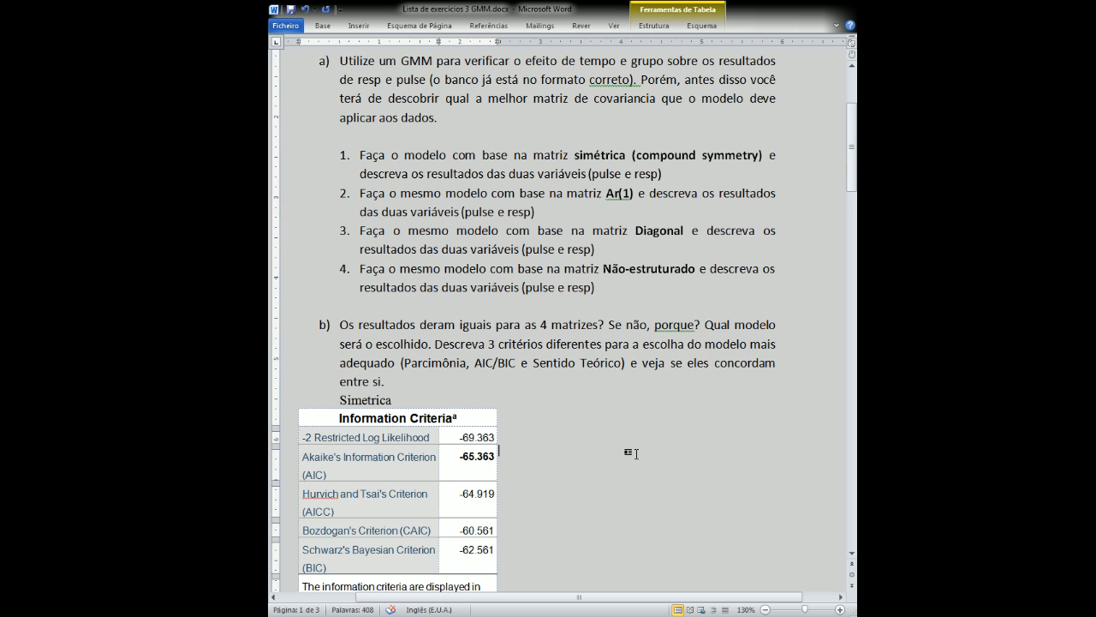
In the Word exercise document, compare the pasted criteria tables and bold the AIC value in the Diagonal table
scroll(631, 447, "down", 4)
left_click(478, 257)
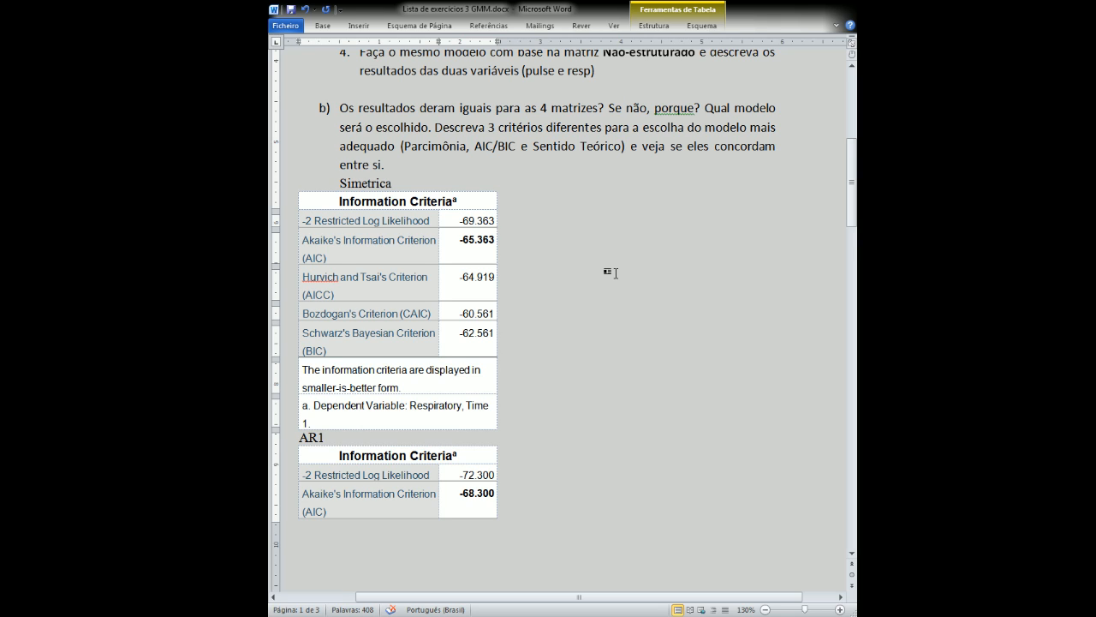
scroll(548, 260, "down", 5)
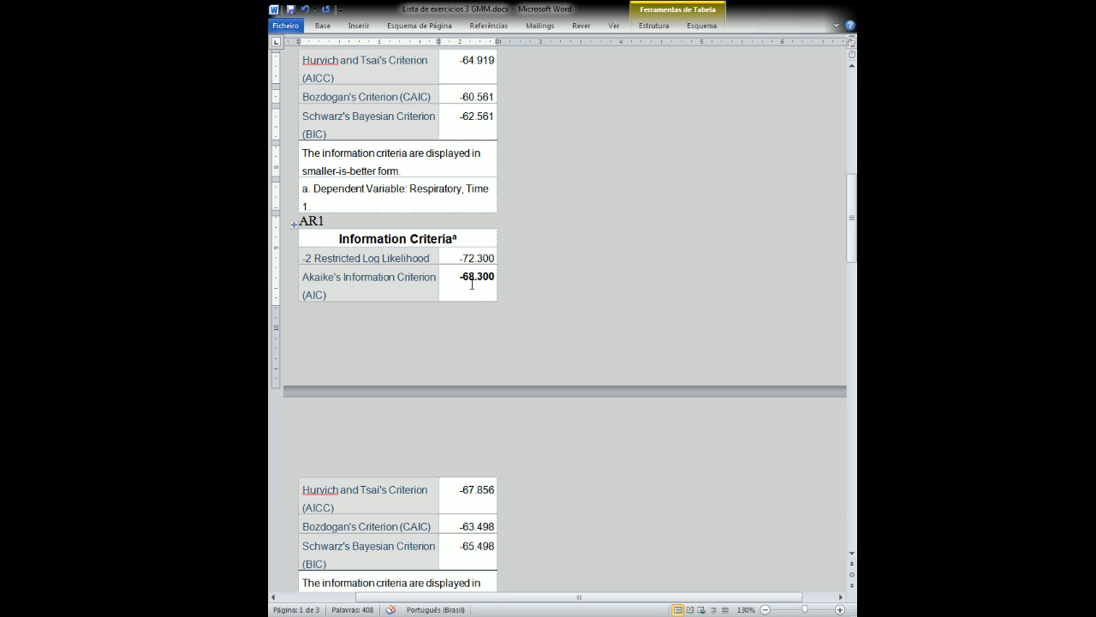
scroll(471, 283, "up", 3)
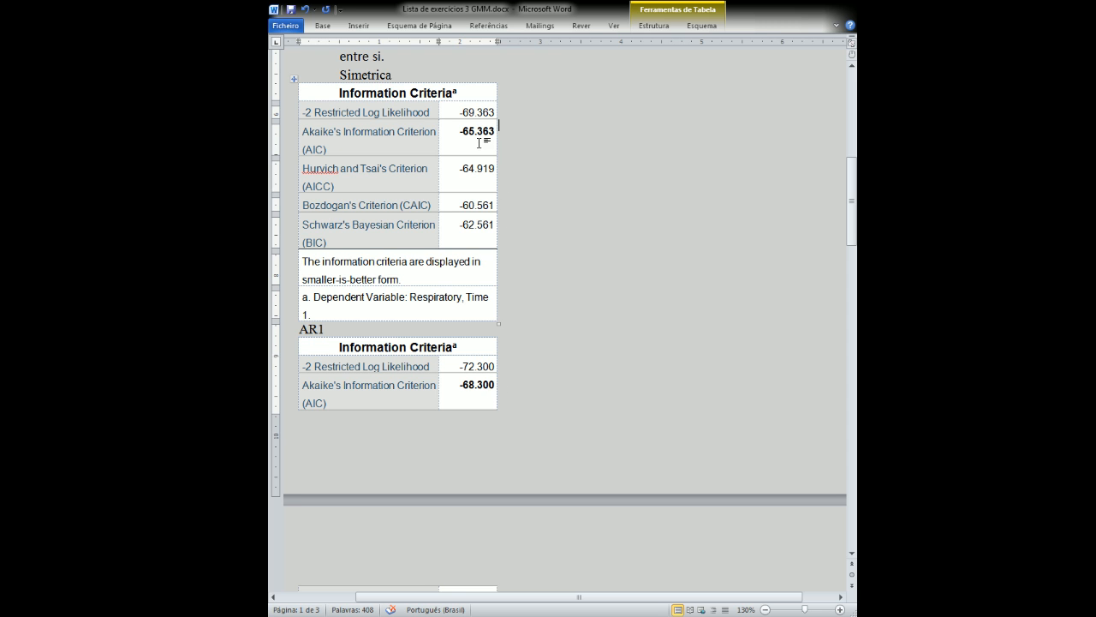
scroll(558, 277, "down", 12)
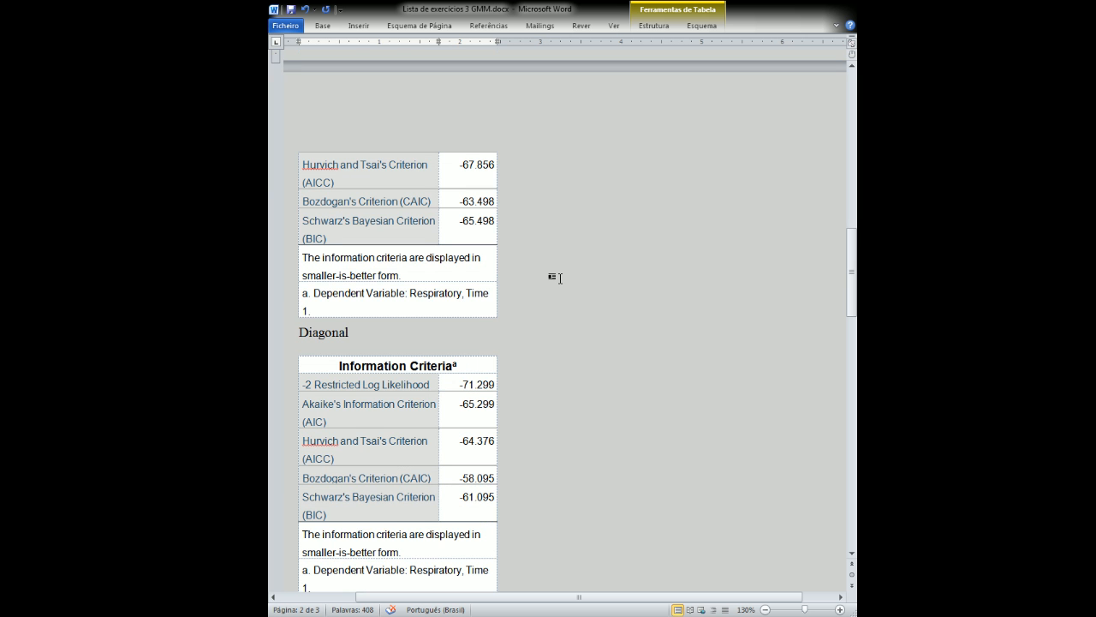
left_click_drag(460, 404, 495, 406)
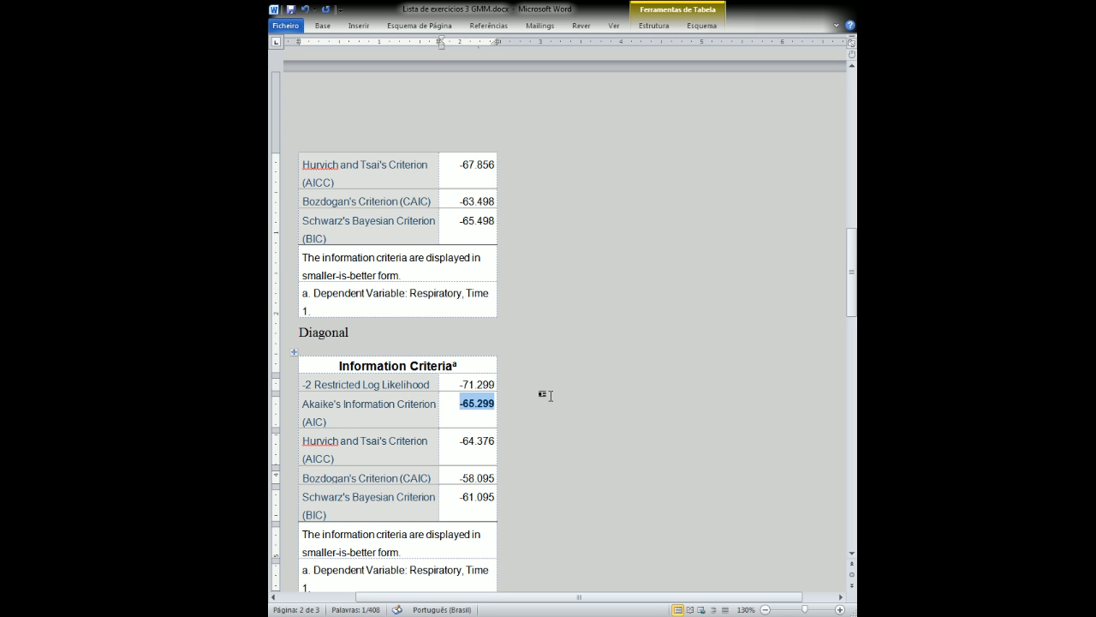
Recheck the AR1 table and bold the AIC value in the Não estruturado table
scroll(543, 394, "up", 9)
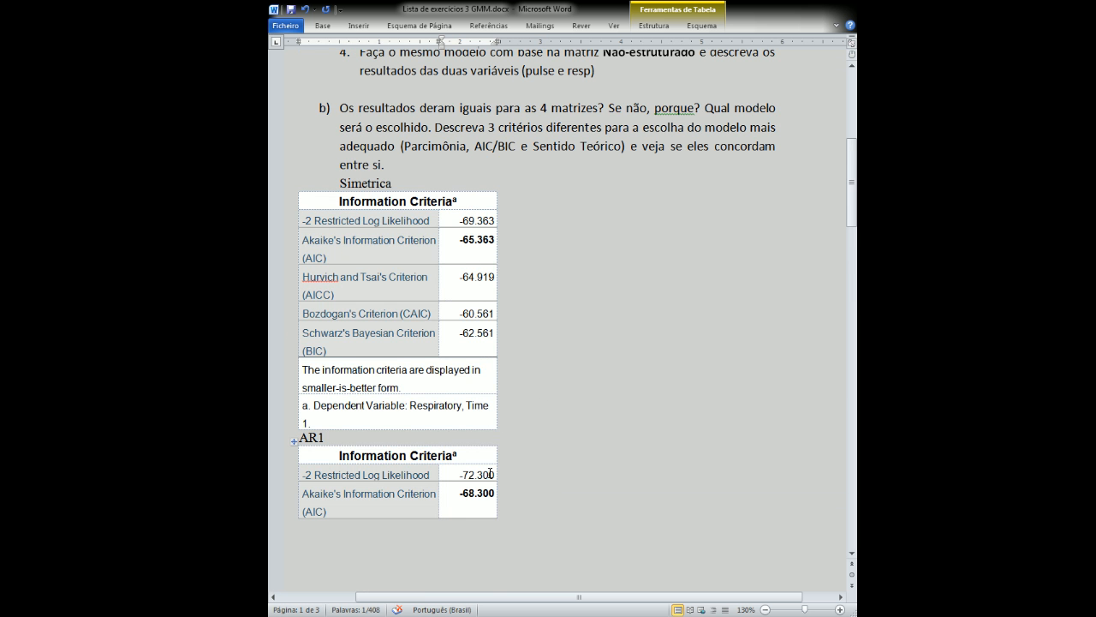
scroll(469, 476, "down", 10)
scroll(457, 235, "up", 3)
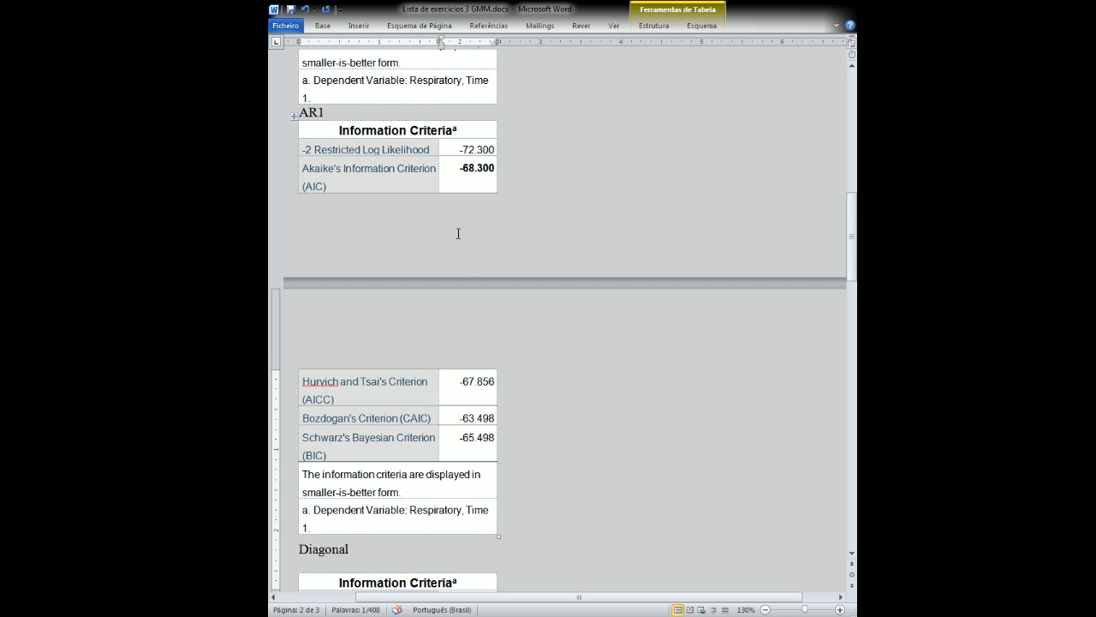
scroll(490, 274, "down", 6)
scroll(489, 274, "down", 5)
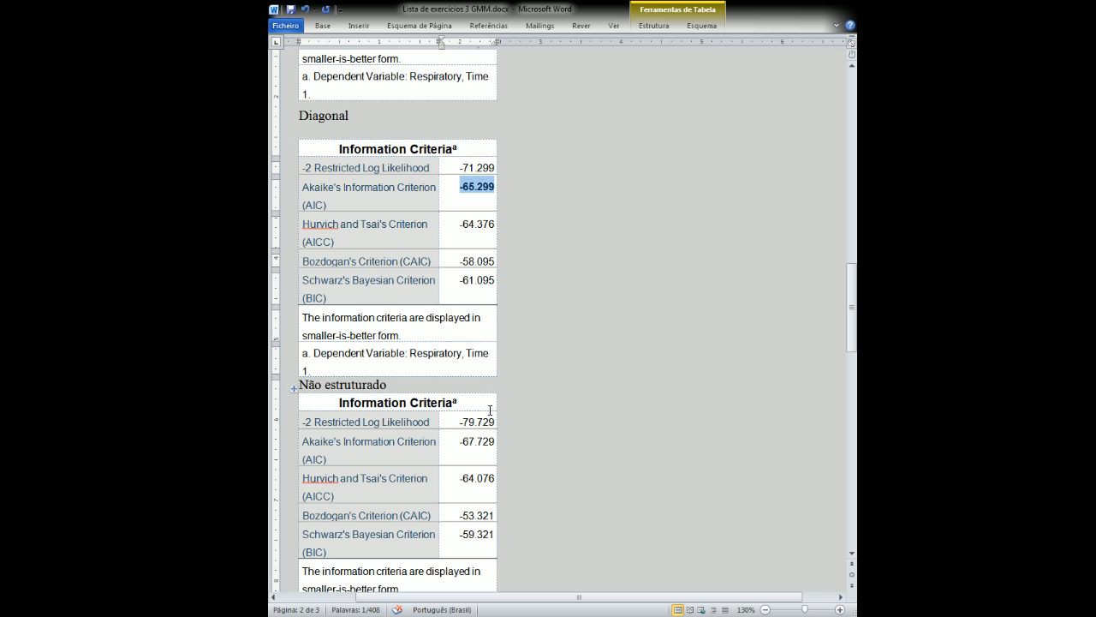
left_click_drag(460, 441, 497, 445)
key("ctrl+n")
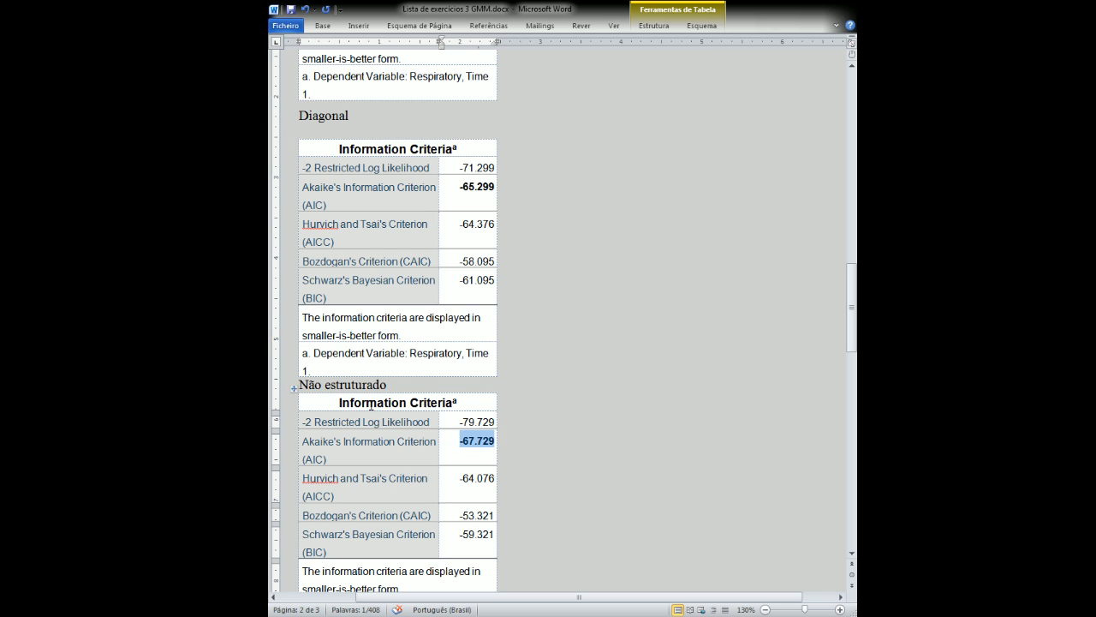
Compare the AIC values against the AIC/BIC criterion in question b and add "melhor aderencia" to the AR1 heading
scroll(524, 443, "up", 15)
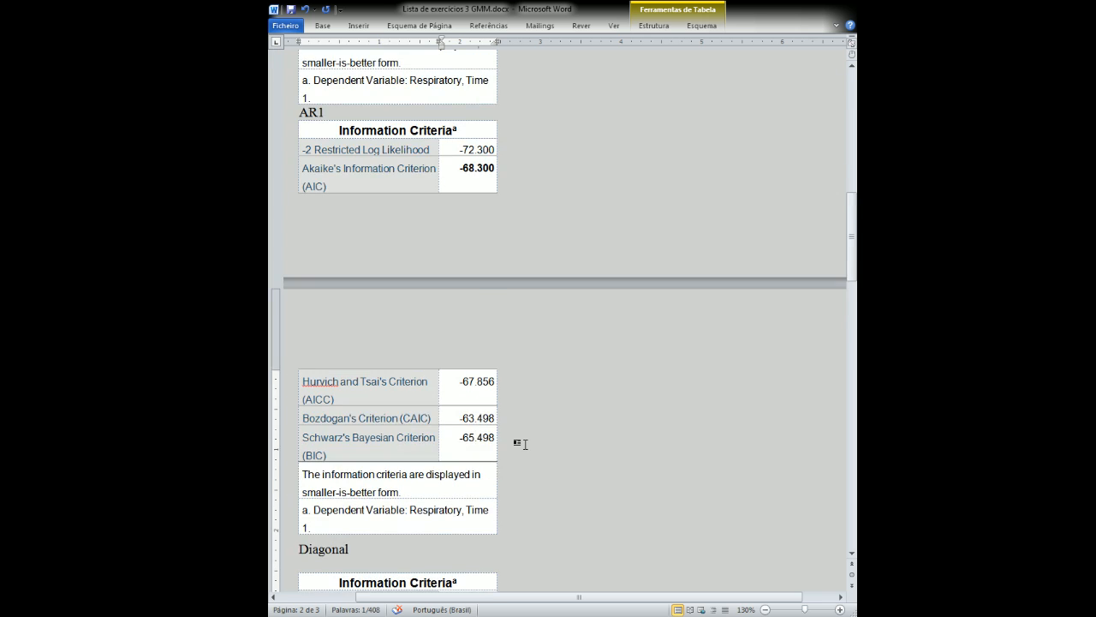
scroll(435, 224, "up", 4)
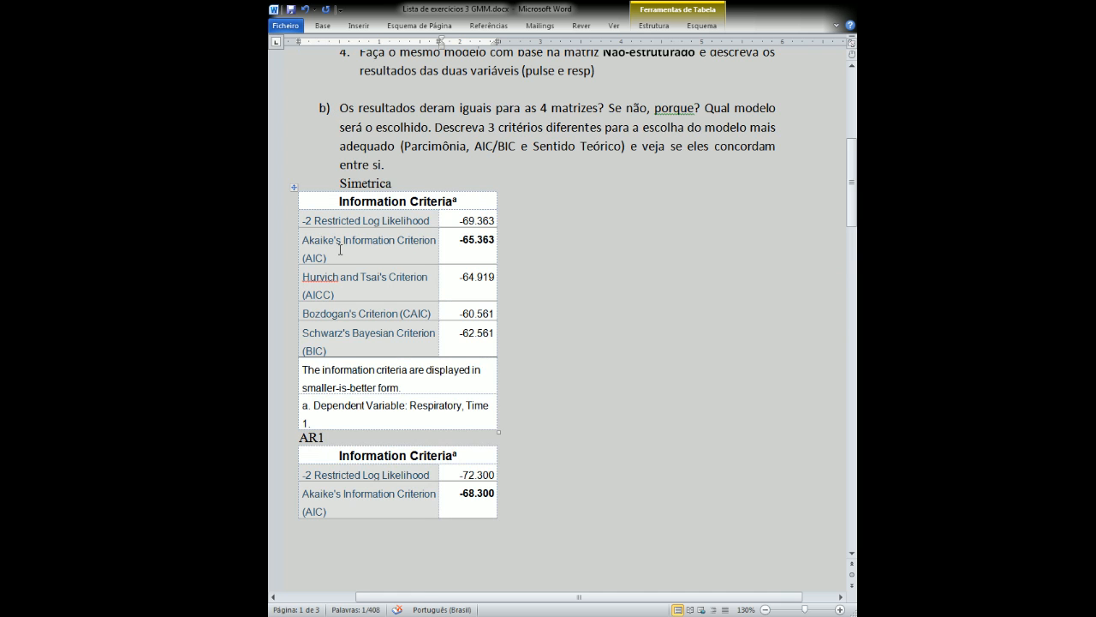
left_click_drag(474, 146, 514, 154)
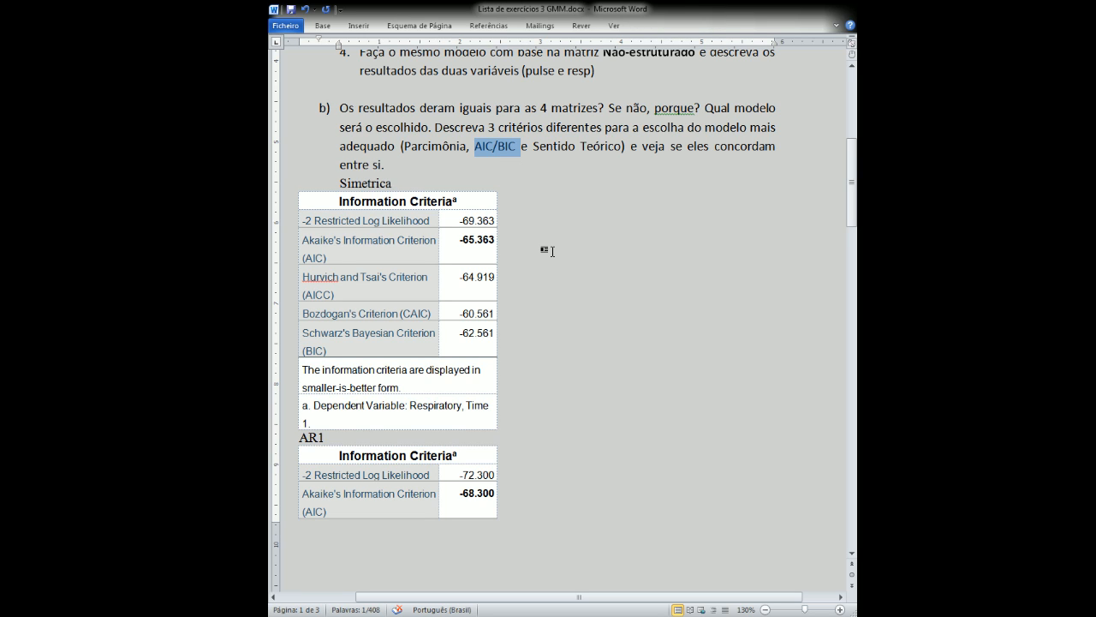
scroll(553, 250, "down", 4)
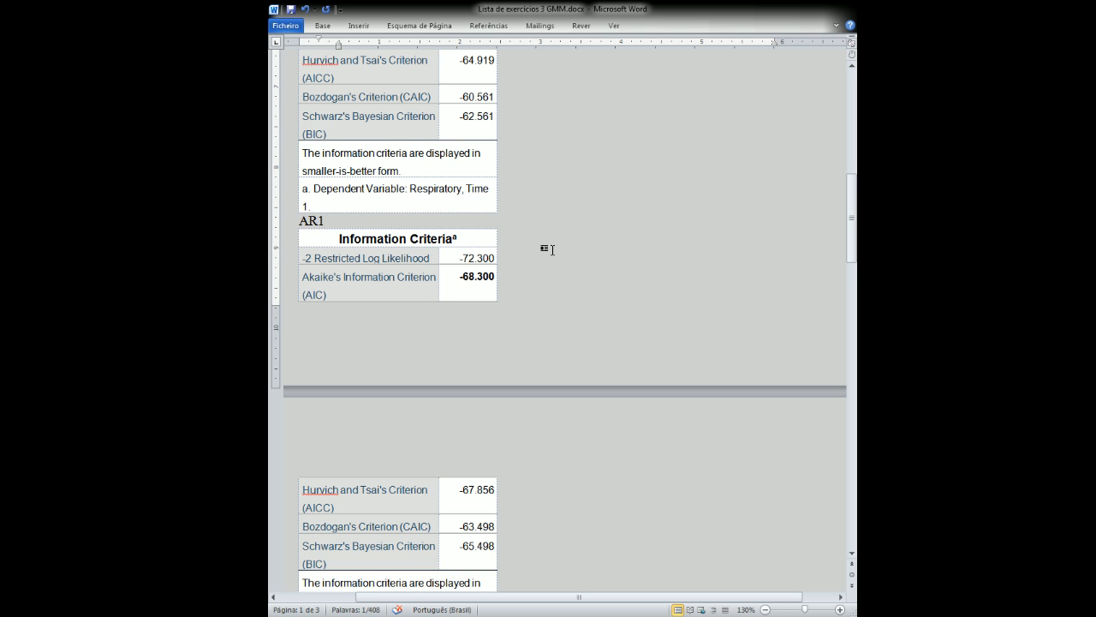
scroll(553, 249, "down", 2)
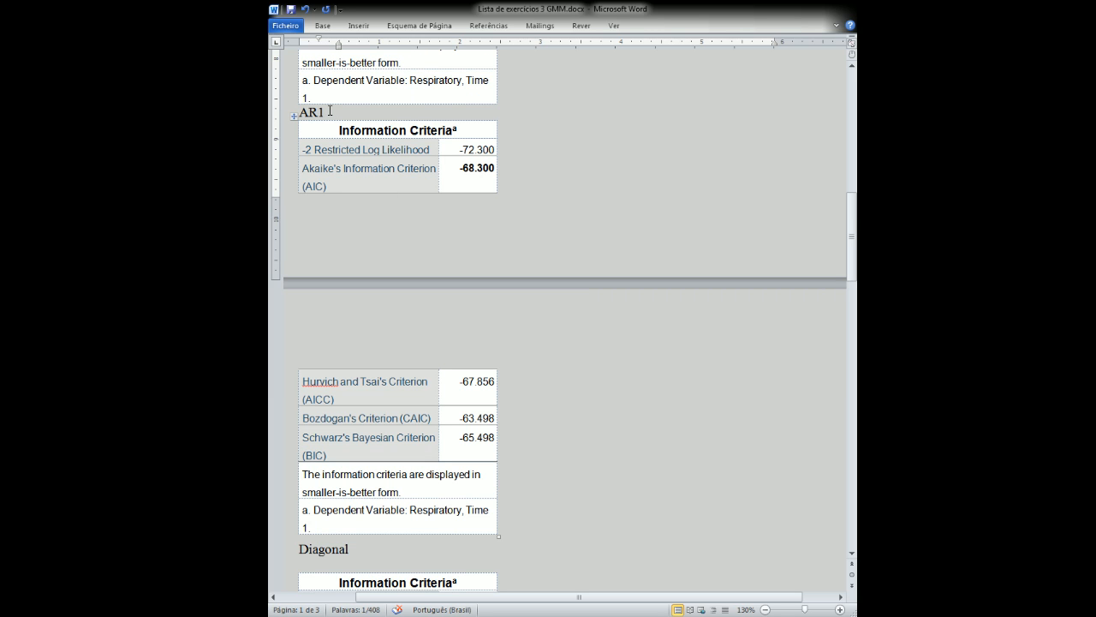
left_click_drag(329, 111, 301, 112)
left_click(347, 112)
type("m")
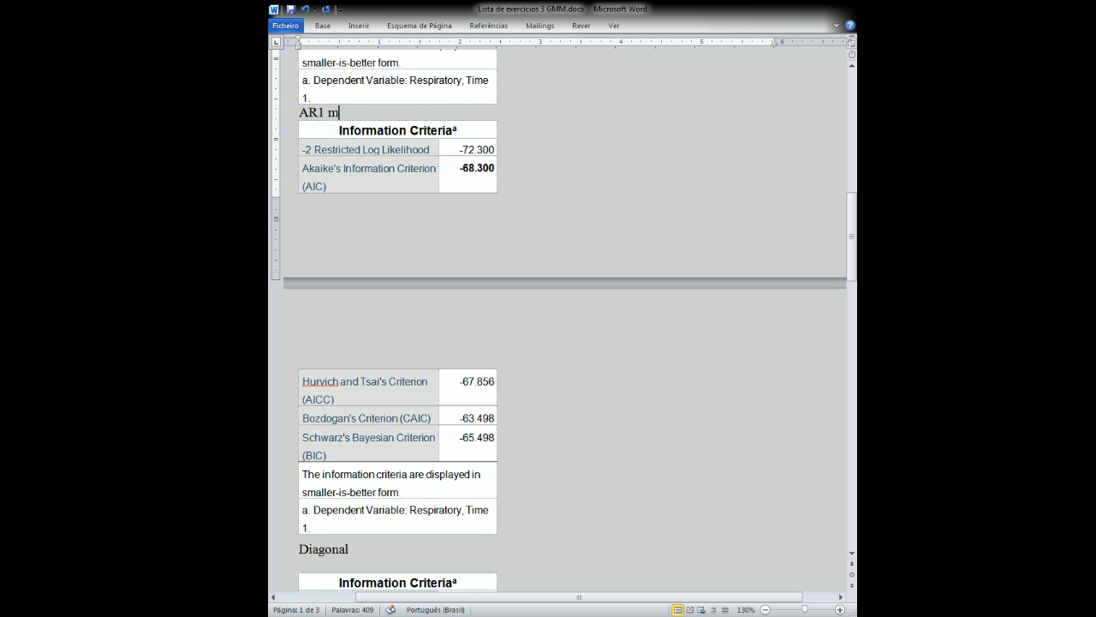
type("elhor aderencia")
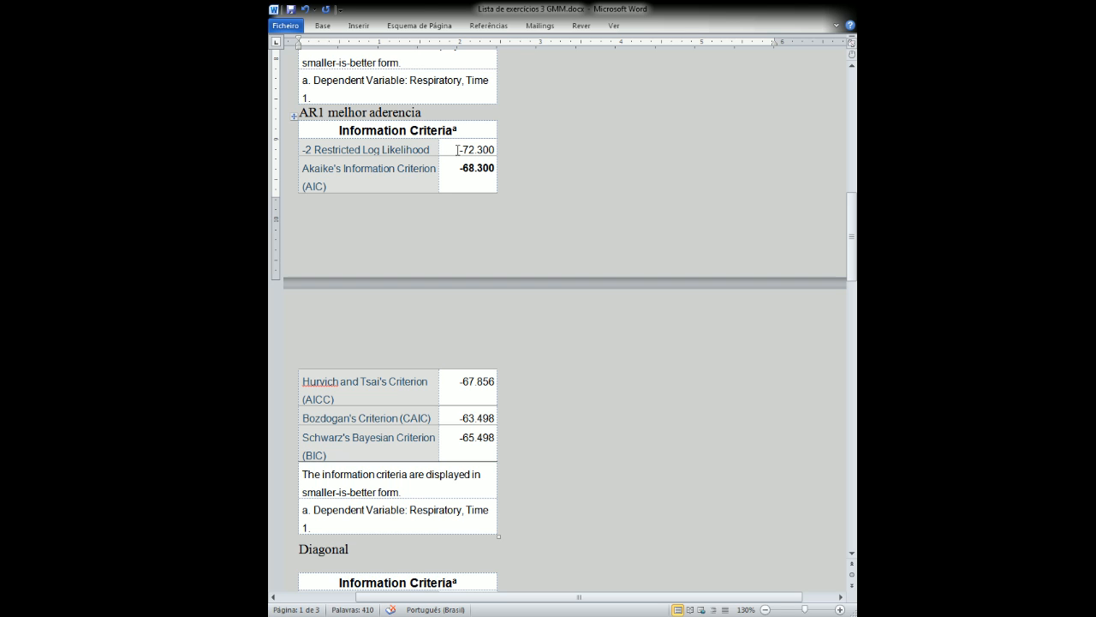
left_click(502, 168)
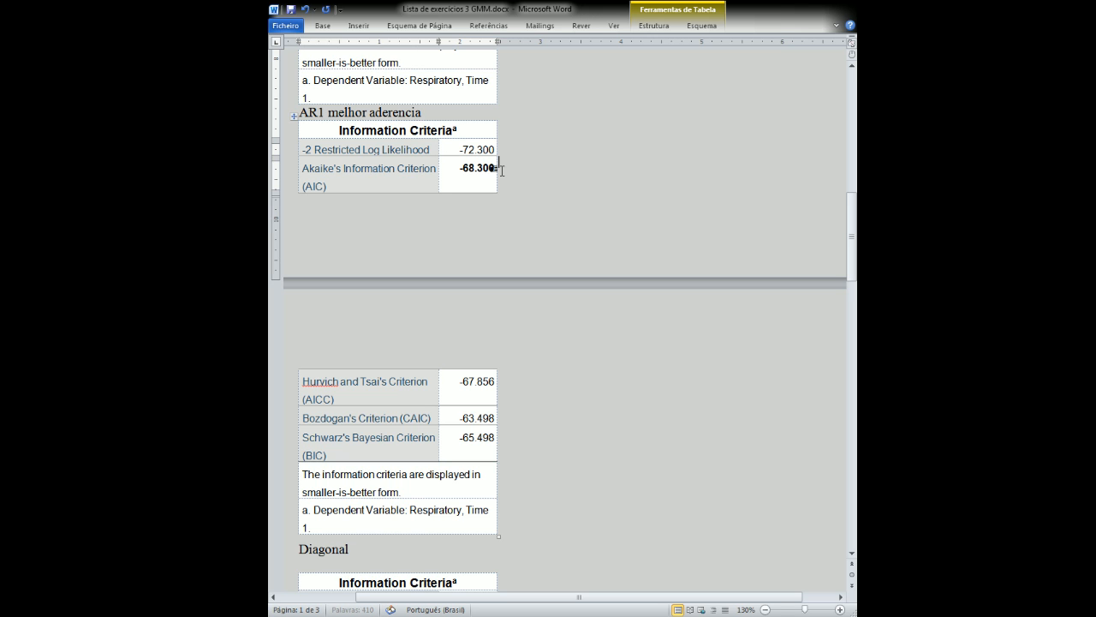
Below the question b text, add an unnumbered line reading "PARCIMONIA: 4 modelos convergiram – NÃO vale!"
scroll(504, 170, "up", 5)
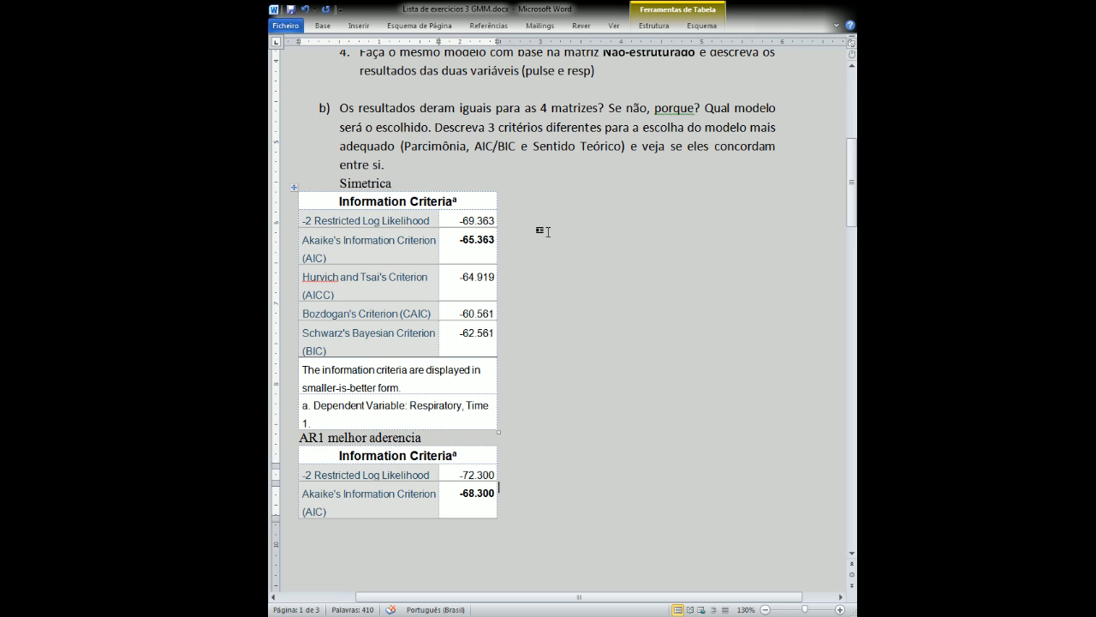
left_click(425, 163)
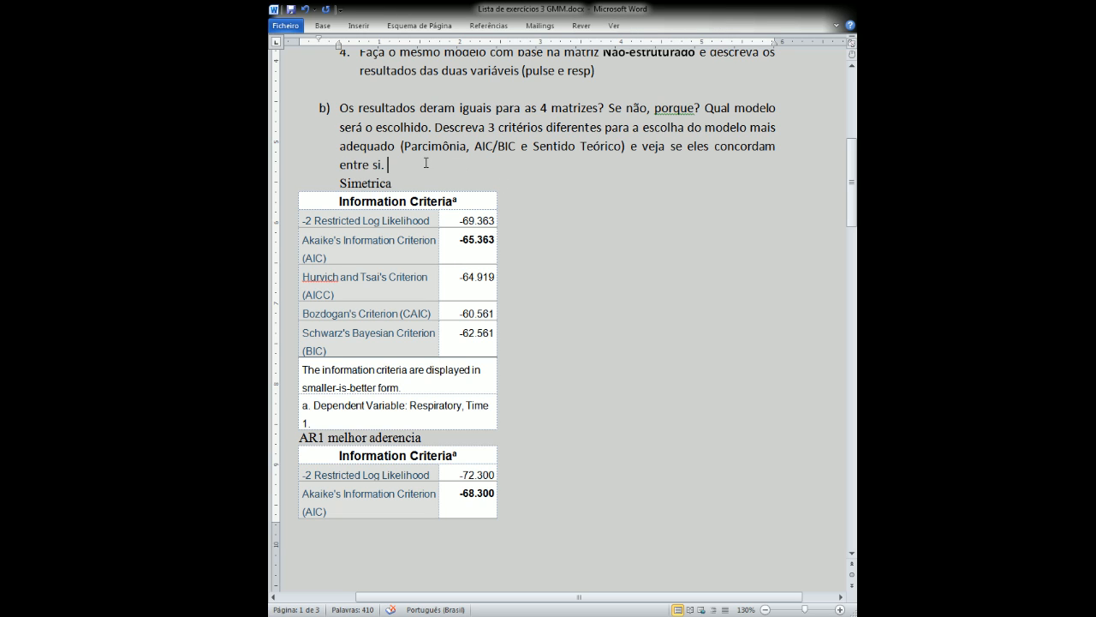
key("Return")
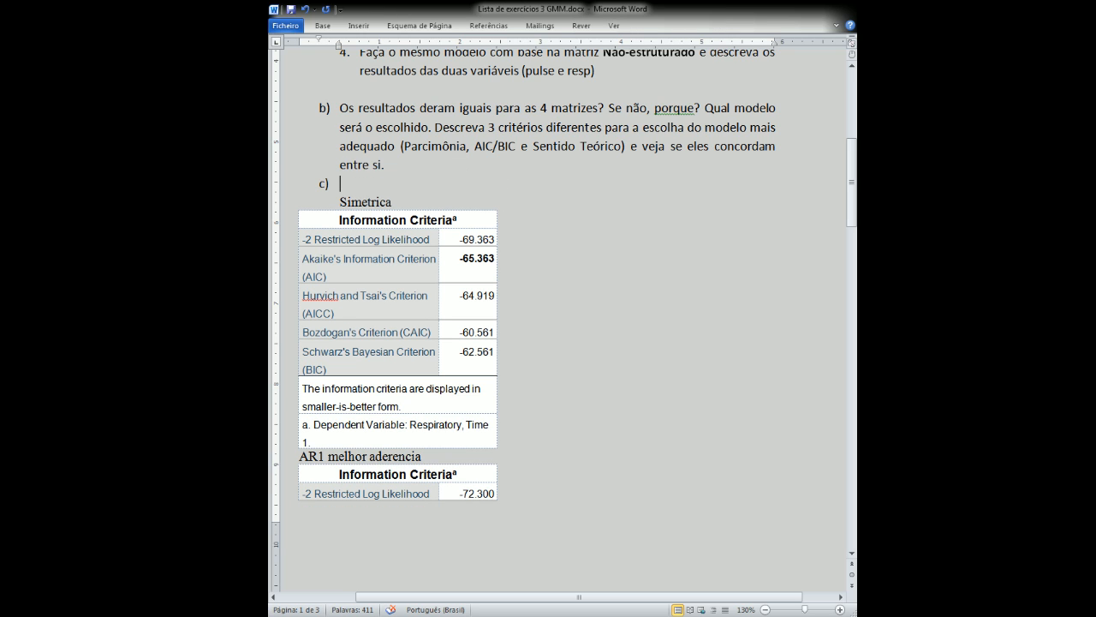
key("BackSpace")
key("Return")
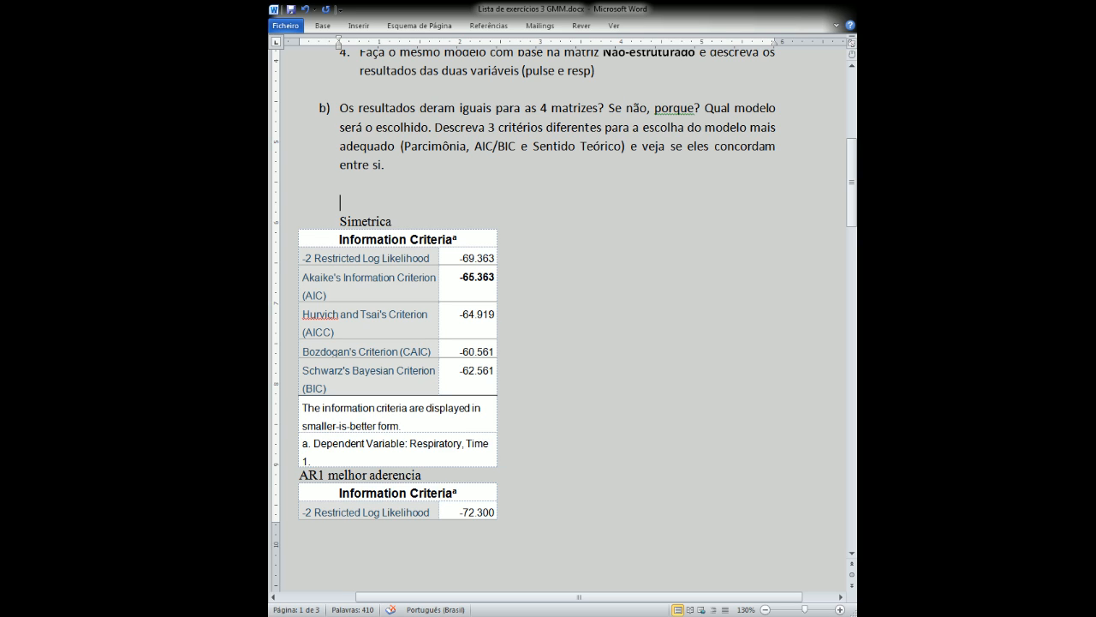
type("PARCIMONIA: 4 modelos con")
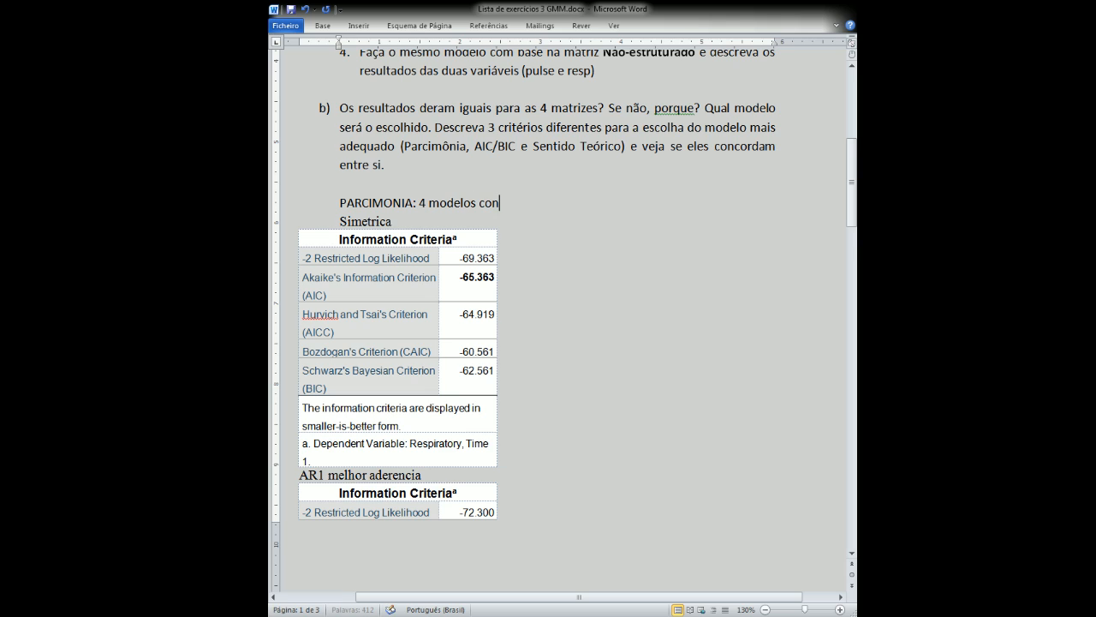
type("vergiram")
type("- ")
type("NÃO val")
type("e")
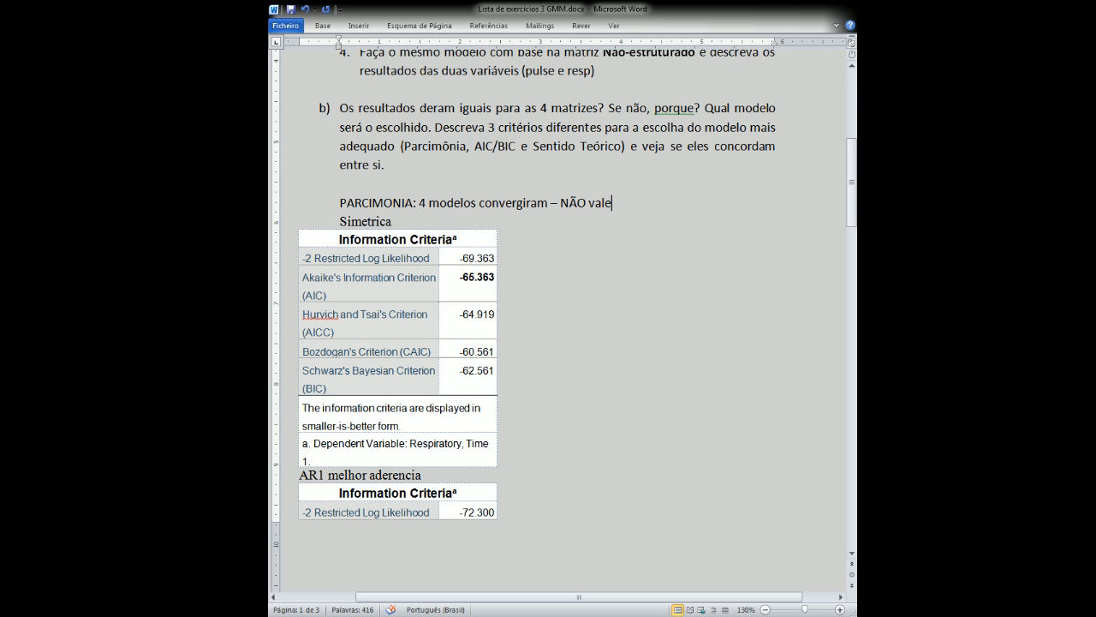
type("!")
Start a new line below the PARCIMONIA answer with the label "SENTIDO TEÓRICO:"
key("Return")
type("Senti")
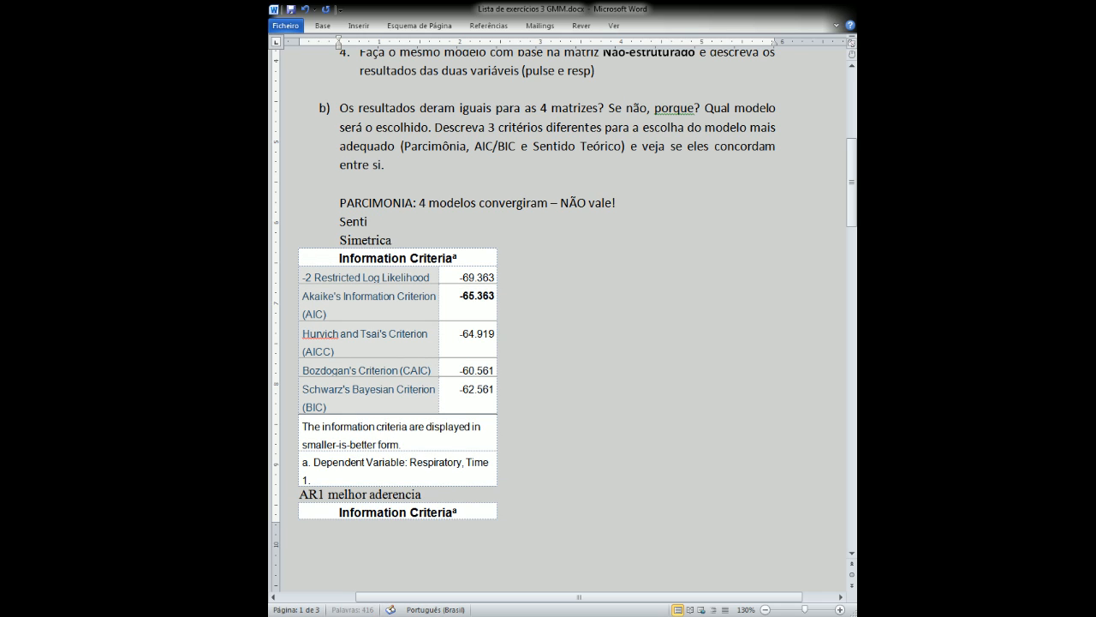
type("do")
key("BackSpace")
key("BackSpace")
key("BackSpace")
key("BackSpace")
key("BackSpace")
key("BackSpace")
type("E")
key("BackSpace")
type("ENTIDO TEÓRICO:")
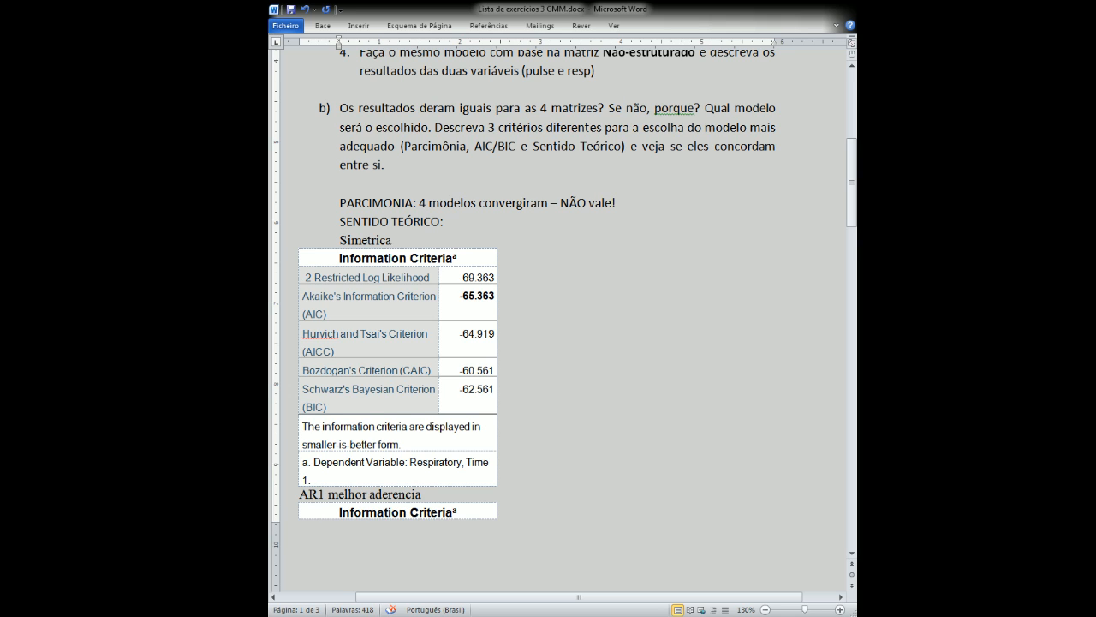
Begin the SENTIDO TEÓRICO answer with "Considerando que a VD resp representa uma medida respiratória de um"
type("Considerando que o")
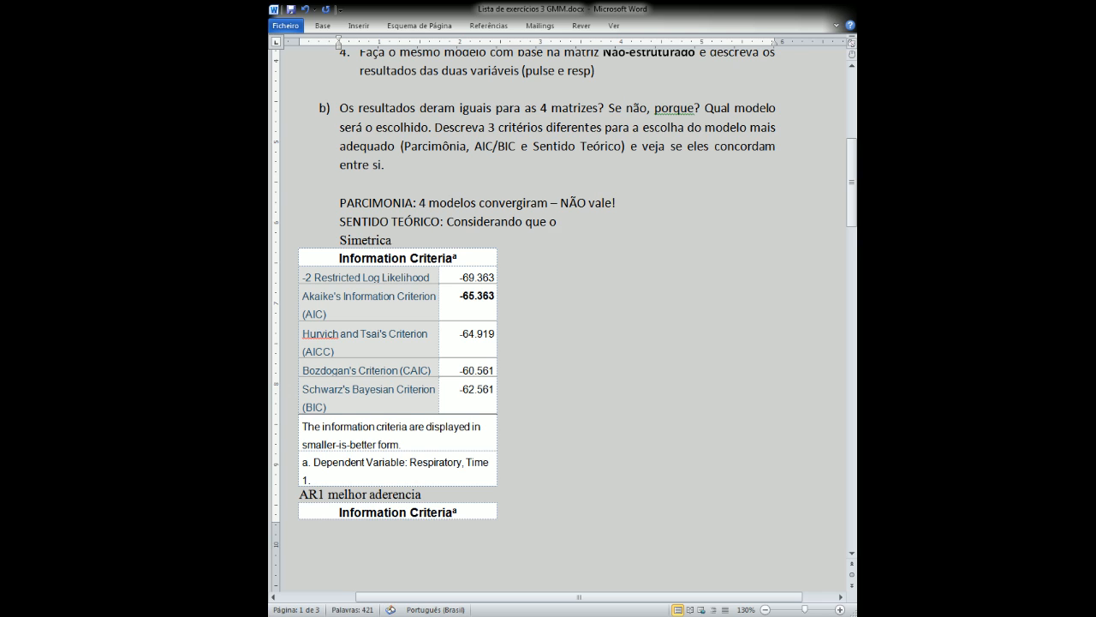
key("BackSpace")
type("a VD resp representa o")
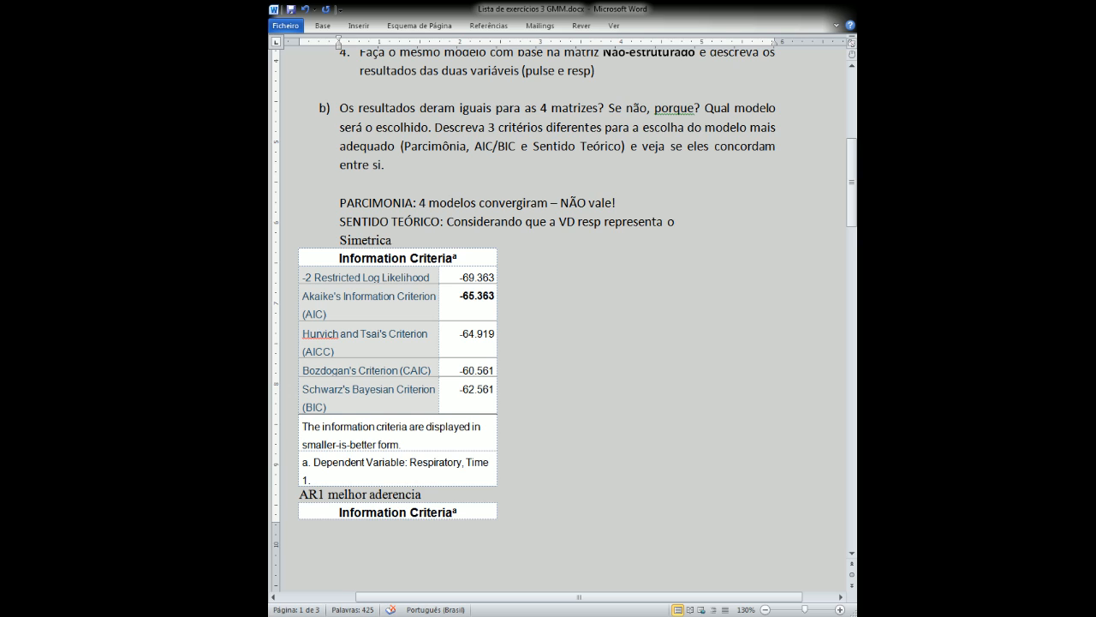
key("BackSpace")
type("uma medida respor")
key("BackSpace")
key("BackSpace")
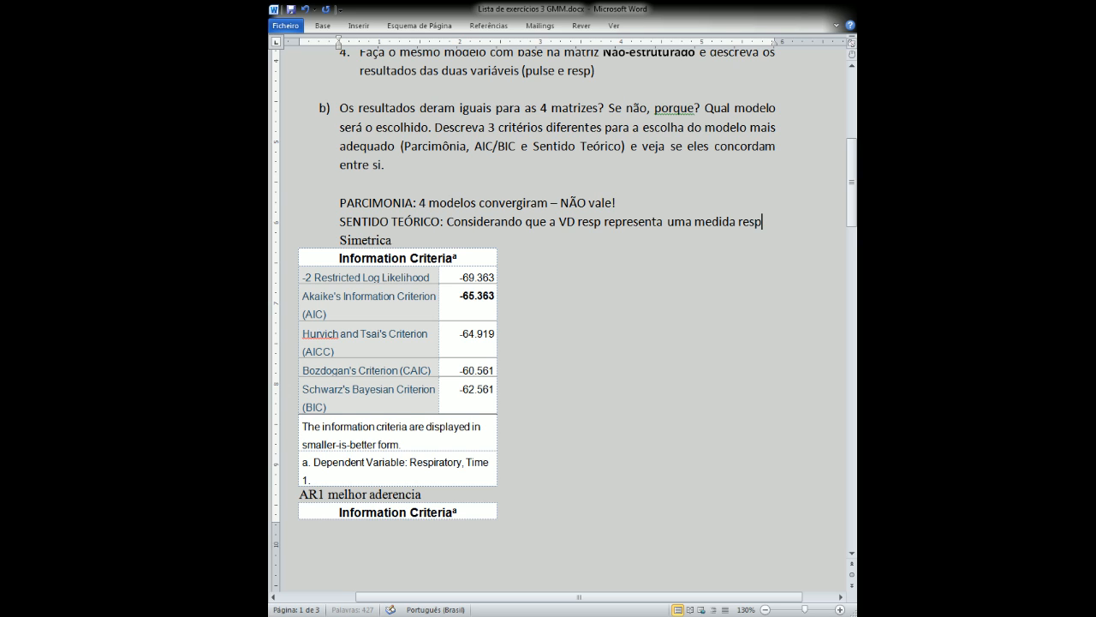
type("iratória de um")
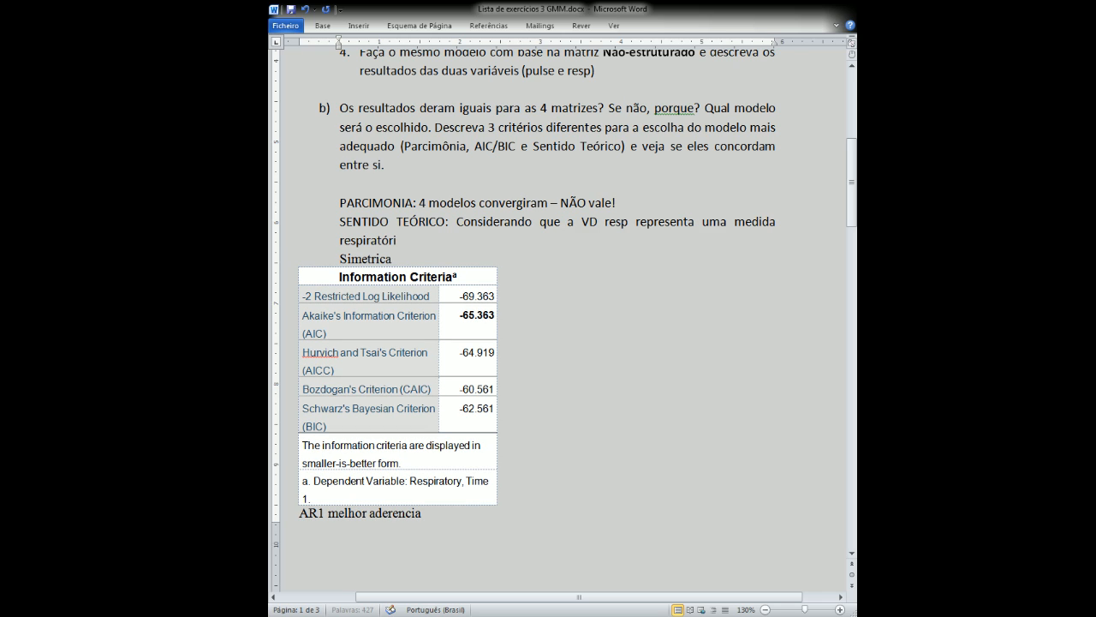
Continue the sentence with "grupo de pacientes que tomaram e outro grupo que não tomou a droga, espero"
type(" grupo de paic")
key("BackSpace")
key("BackSpace")
type("ci")
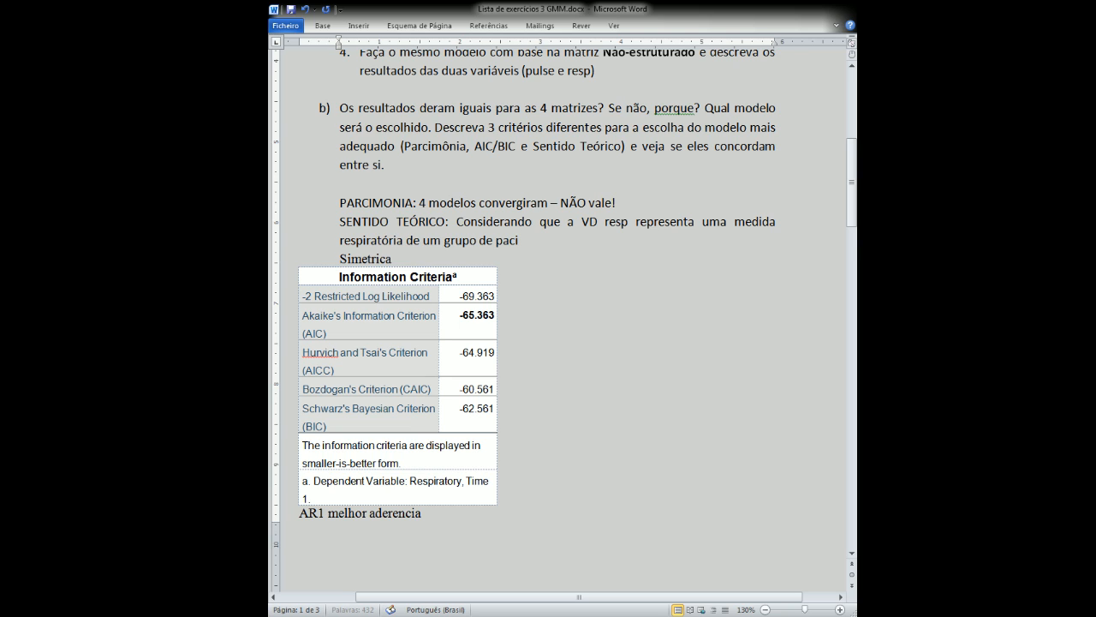
type("entes que tomaram e outro grup")
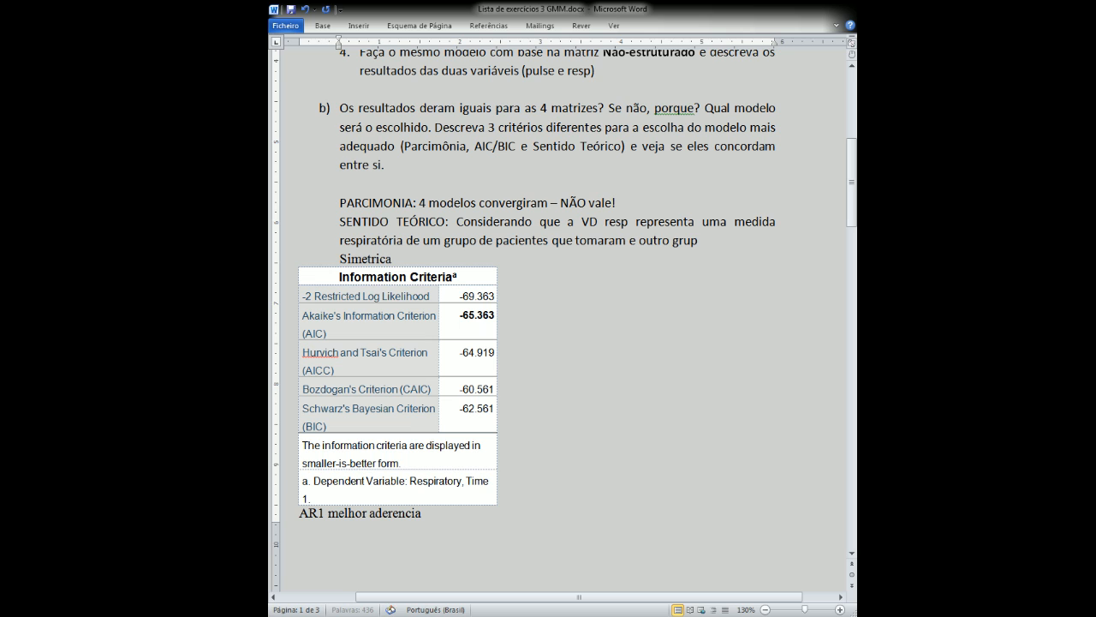
type("o que não tomrou")
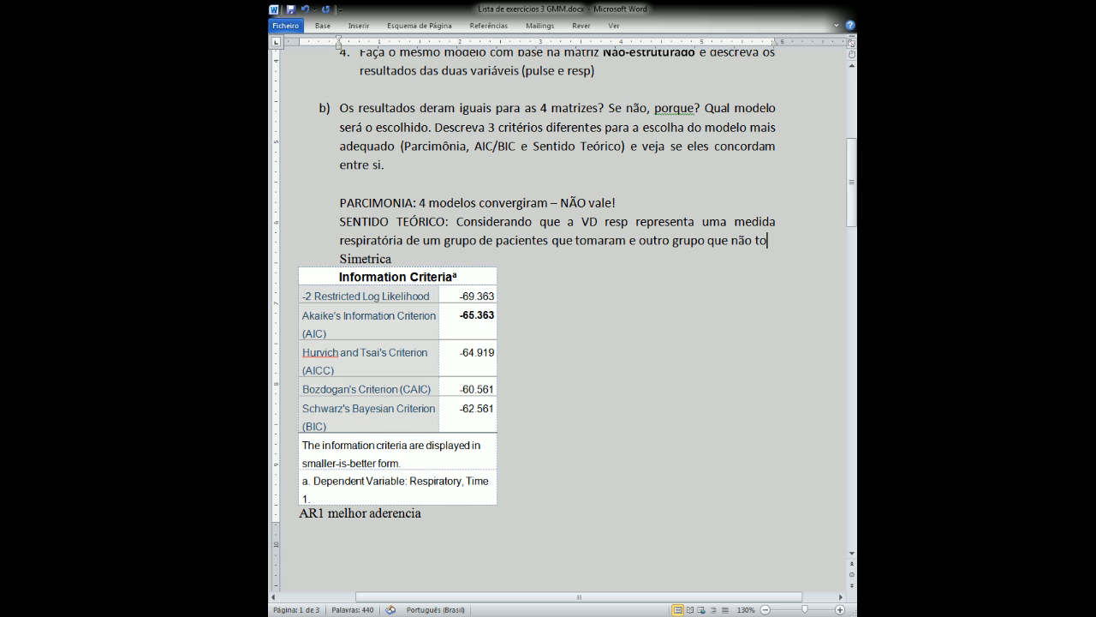
key("BackSpace")
key("BackSpace")
key("BackSpace")
key("BackSpace")
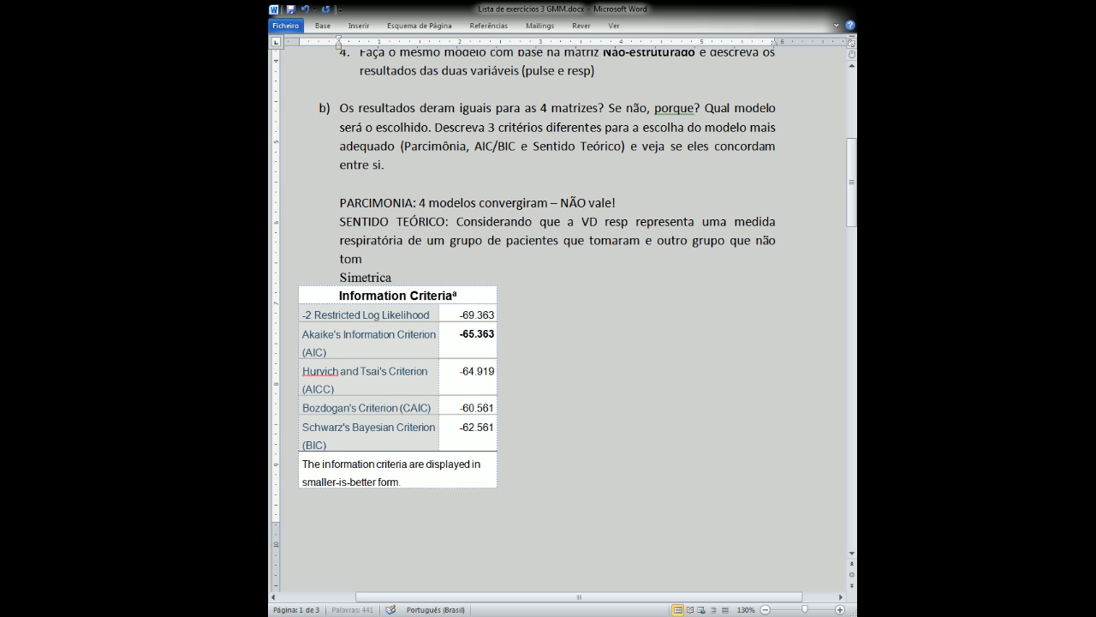
type("mou a droga")
key("BackSpace")
key("BackSpace")
type("ga, espero")
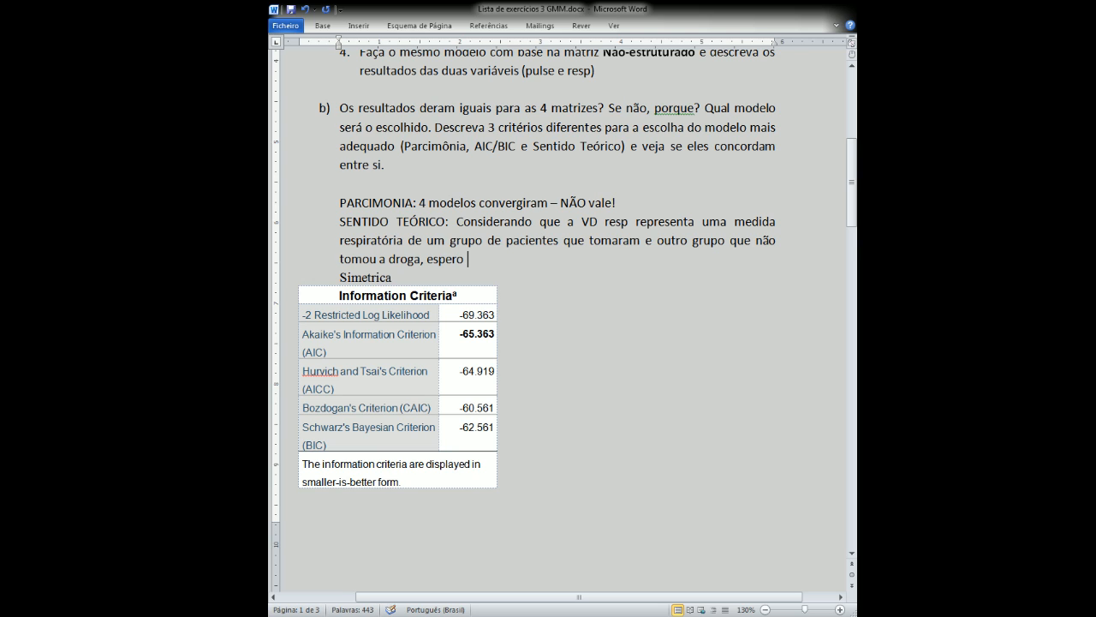
Continue the sentence with "com base no artigo…, que no grupo droga ao menos o efeito da mesma é aditivo e constante ao longo do tempo"
type(" com base no artigo...")
type(", qu")
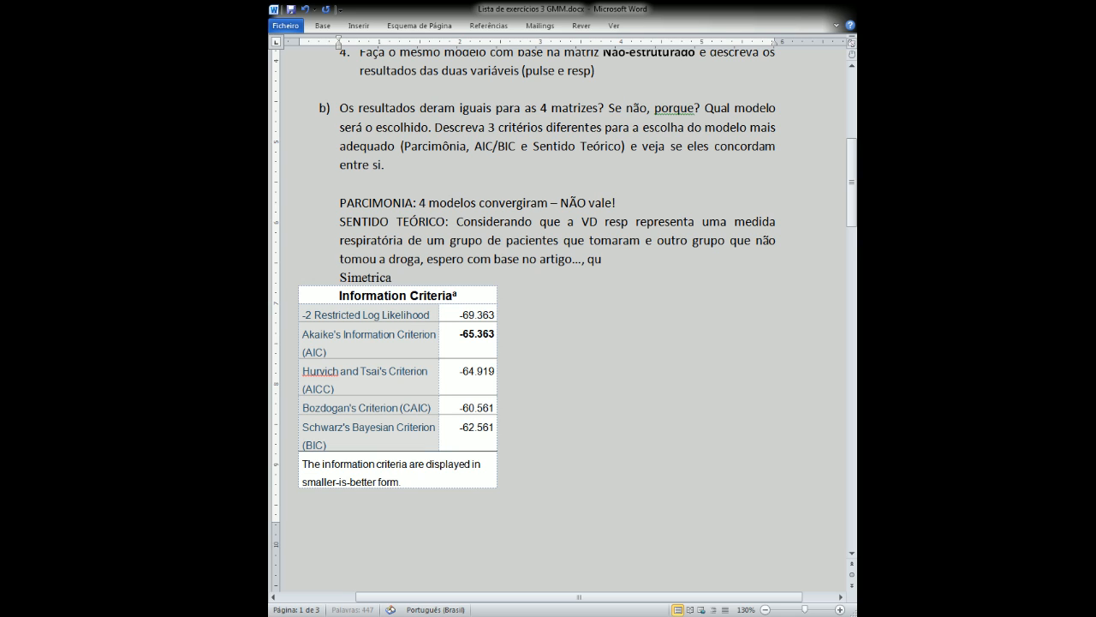
type("e no grupo droga ao ")
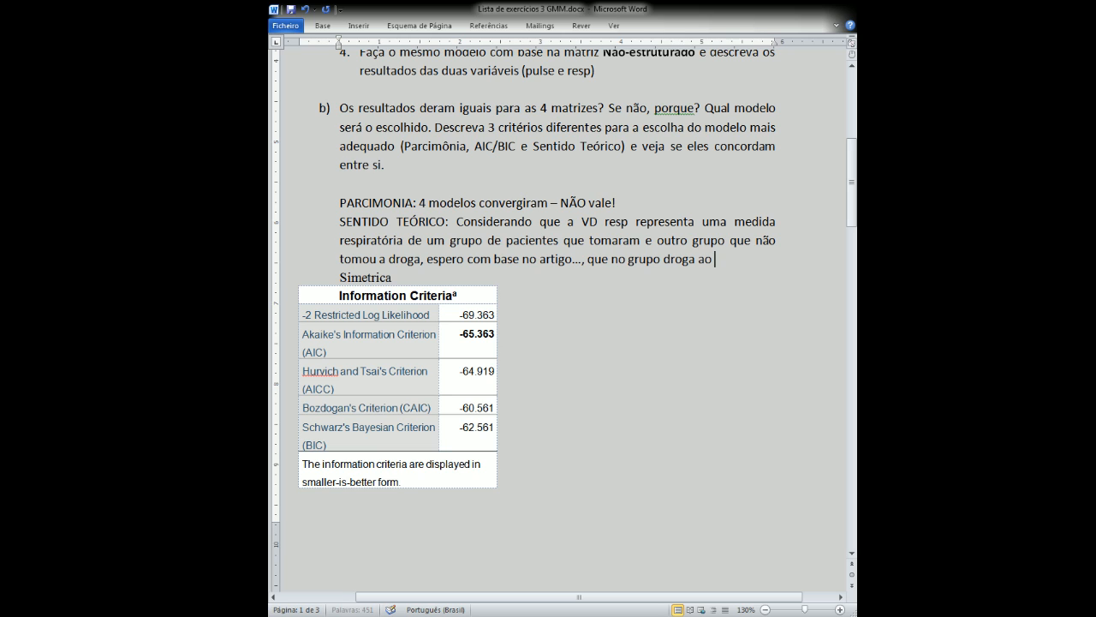
type("menos o efeito da mesma")
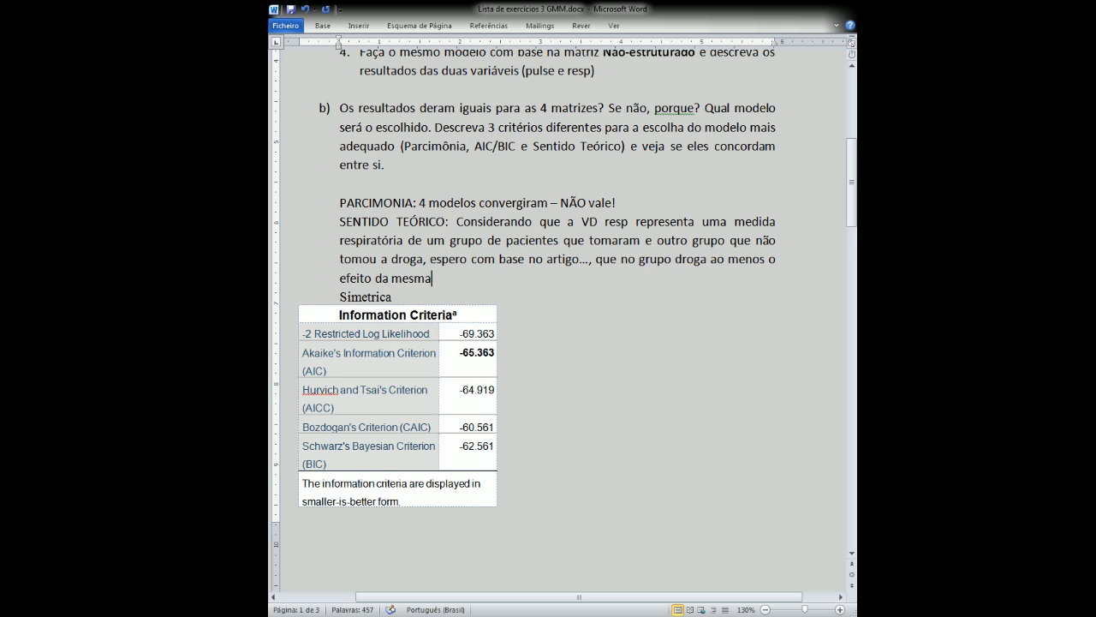
type(" é aditivo e constante")
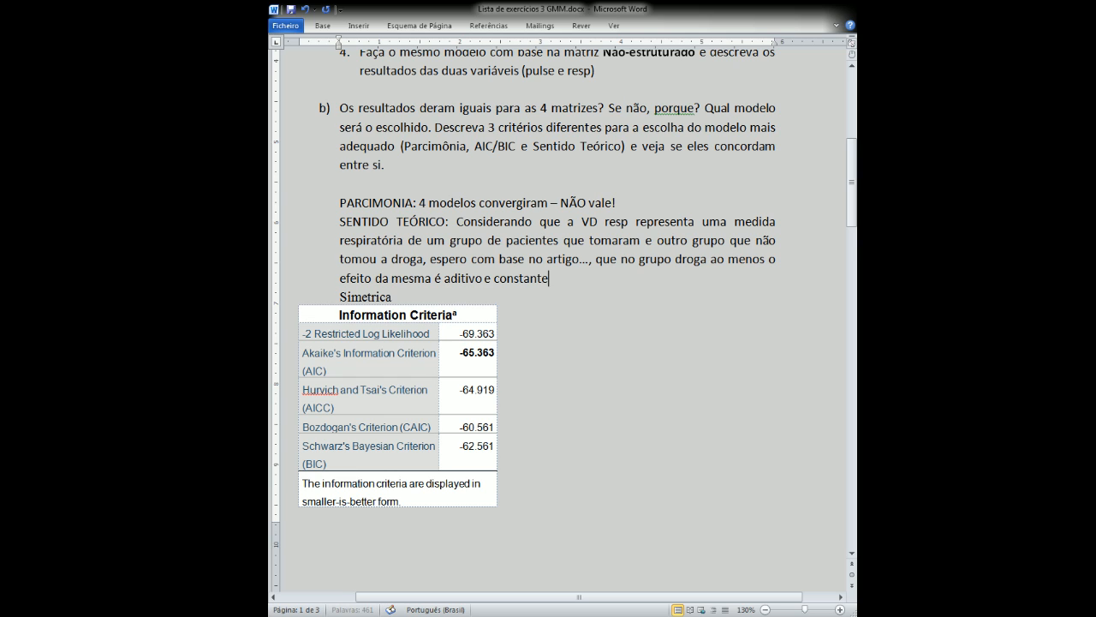
type(" ao longo do tempo,")
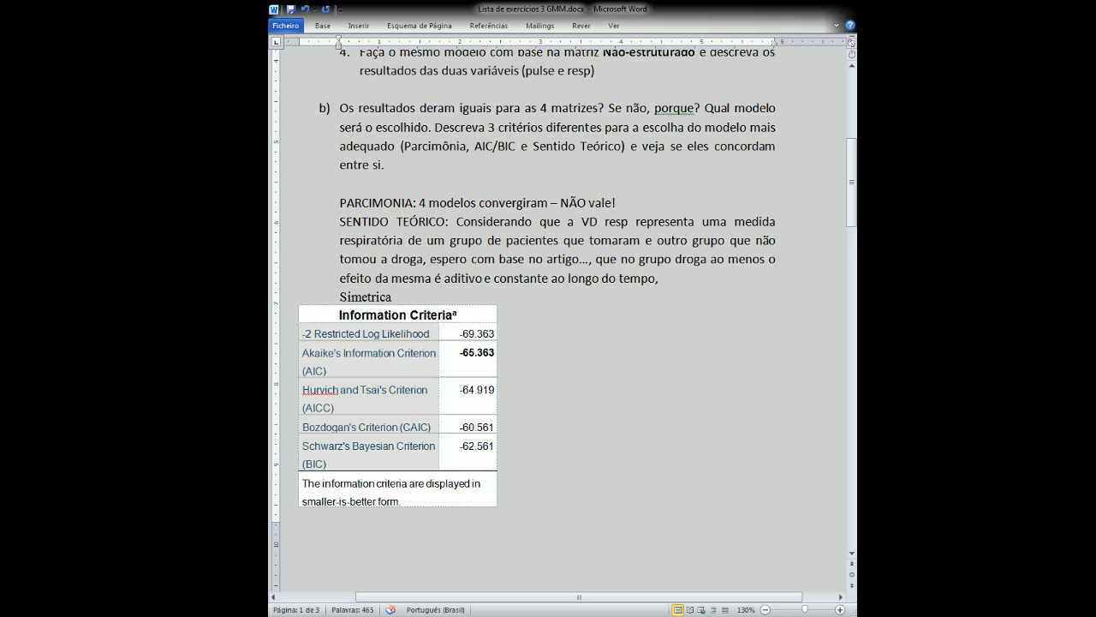
Finish the SENTIDO TEÓRICO sentence with "– dose resposta constante" and leave an empty line below it
key("BackSpace")
type("-")
type(" dose re")
type("sposta con")
type("stante")
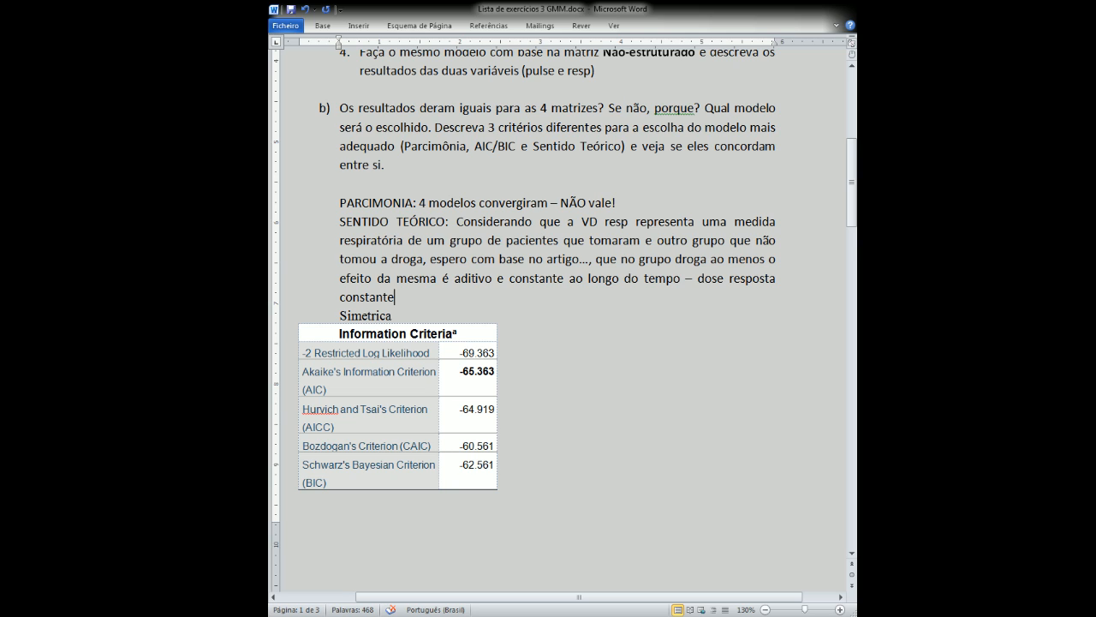
key("Return")
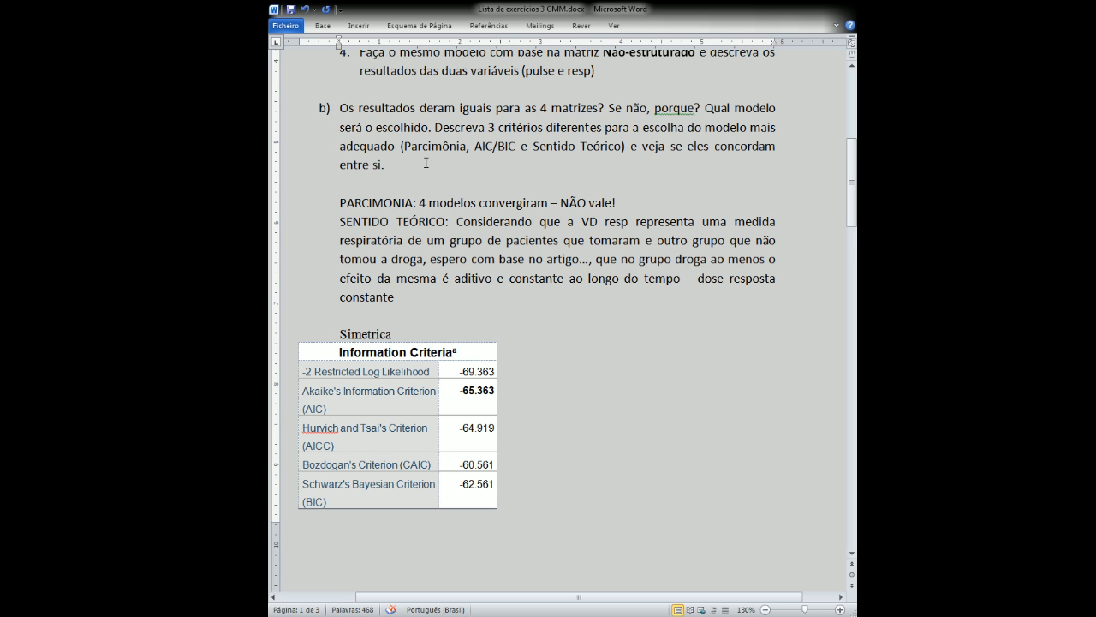
Append "------ AR(1)" to the end of the SENTIDO TEÓRICO paragraph
triple_click(405, 297)
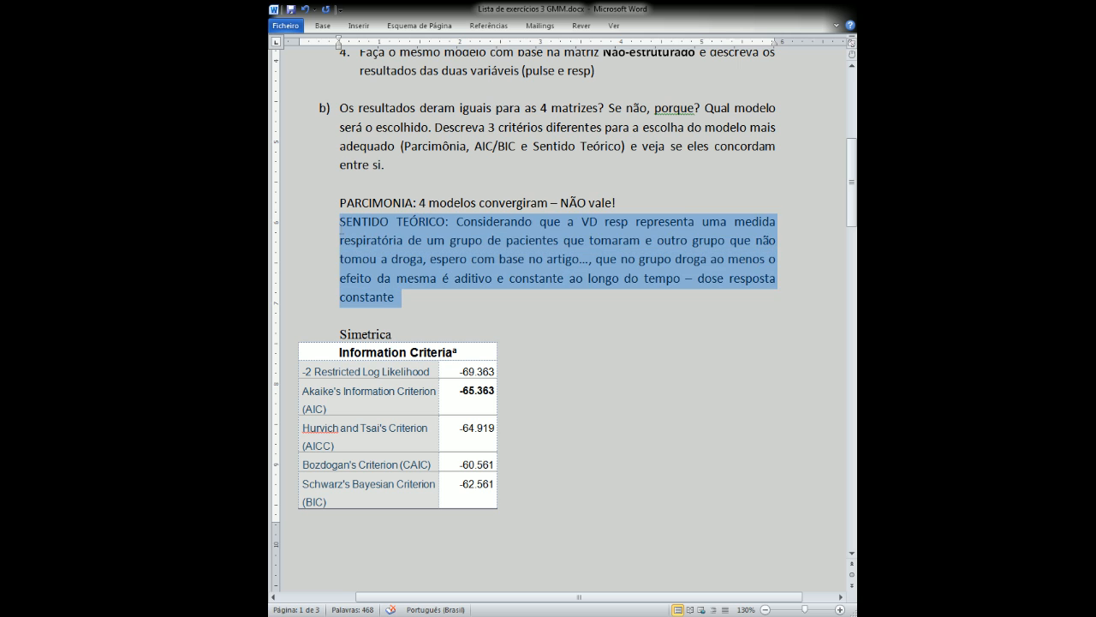
left_click(408, 294)
type("--")
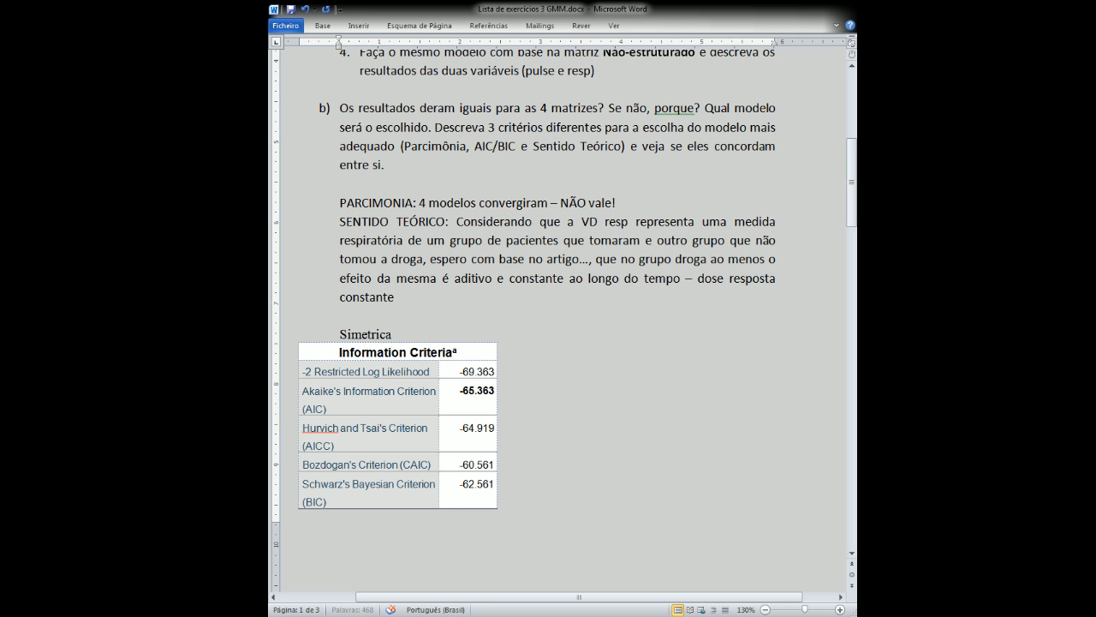
type("---- AR(1)")
key("BackSpace")
left_click_drag(452, 297, 432, 303)
left_click(470, 302)
On a new line below, write "AIC: Foram considerados 4 tipos de matrizes de covariancia e o modelo com mel"
key("Return")
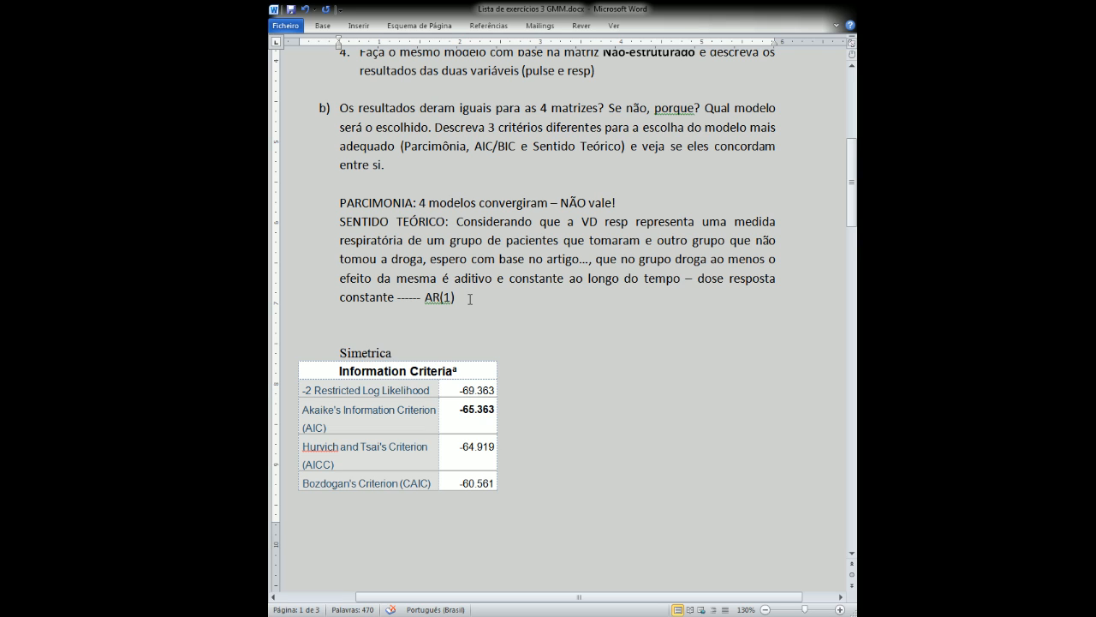
key("Return")
type("AIC: Foram cons")
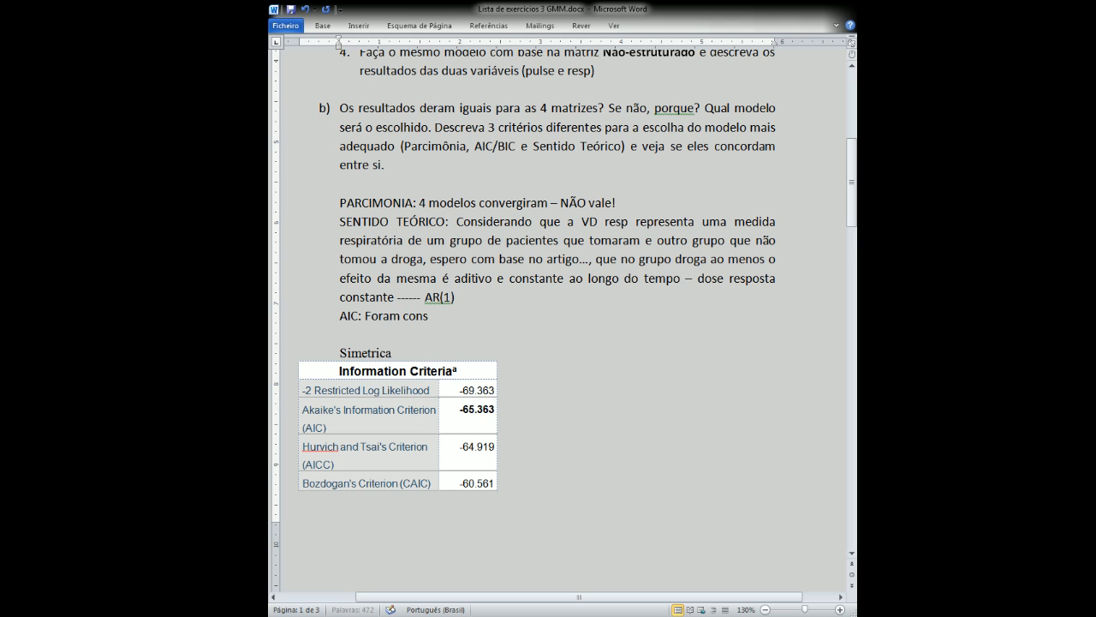
type("iderados 4 tipos de matrizes de coba")
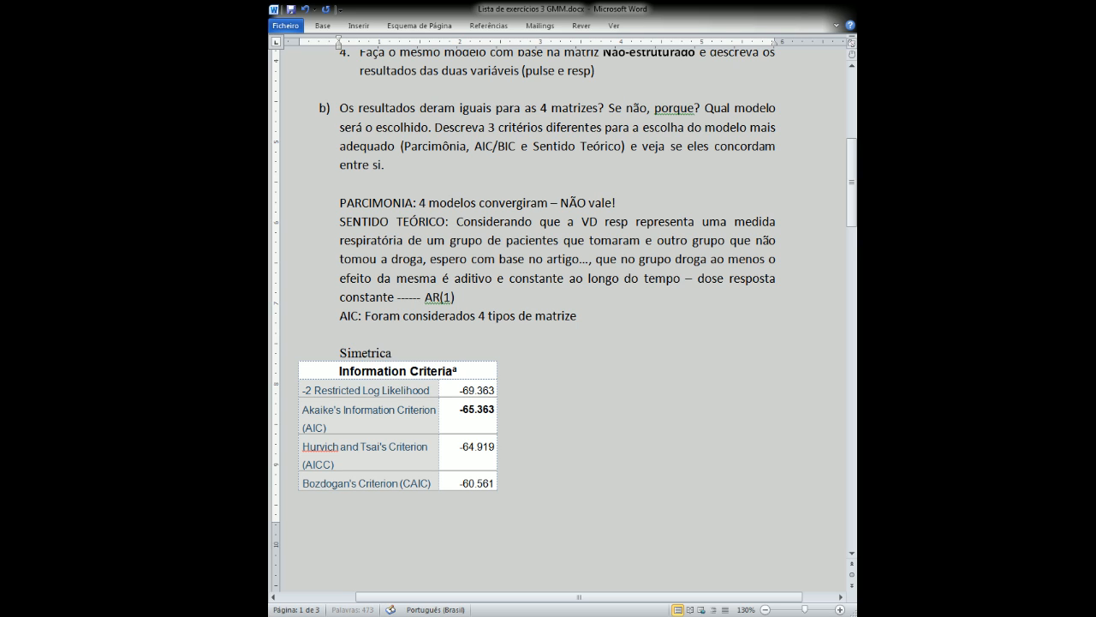
key("BackSpace")
key("BackSpace")
type("variancia")
type(" e a")
key("BackSpace")
key("BackSpace")
type("o modelo com mel")
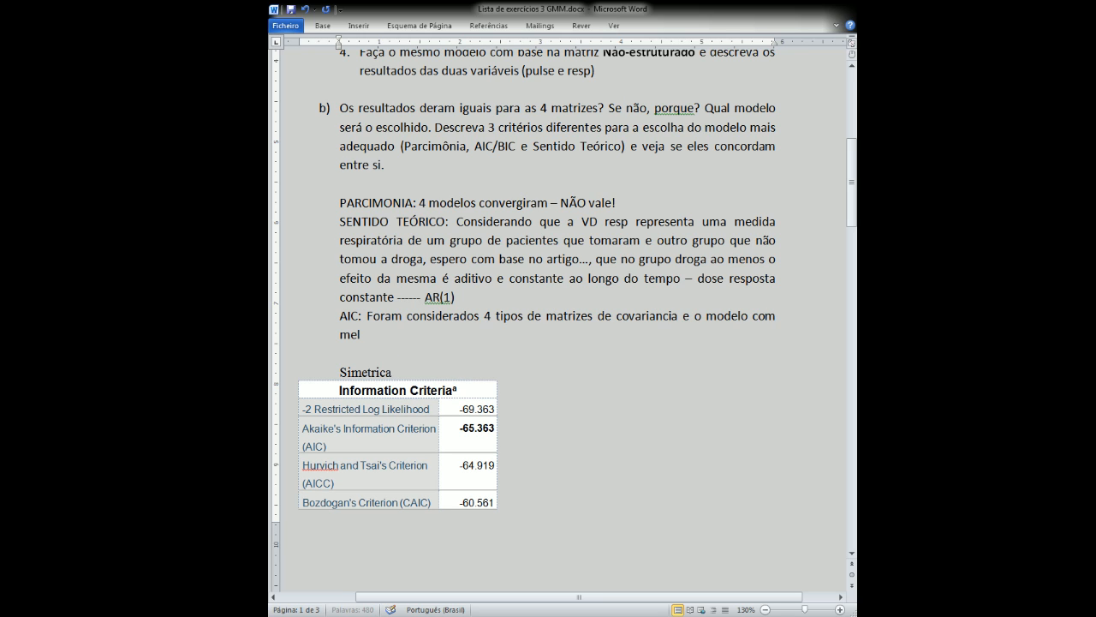
Extend the AIC sentence so it continues "melhor aderencia, com base no AIC,"
type("hor aderencia foi")
key("BackSpace")
key("BackSpace")
key("BackSpace")
key("BackSpace")
type(", com base no AIC,")
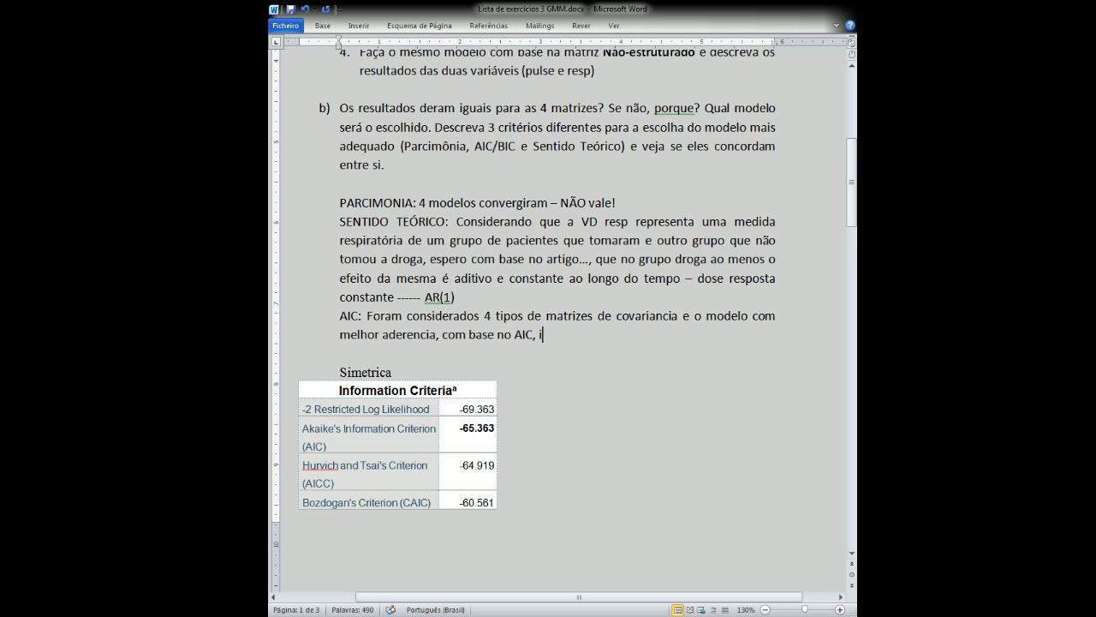
Complete the AIC sentence with "foi o modelo com uso da matriz de covariancia AR(1)"
type(" foi o mo")
key("BackSpace")
key("BackSpace")
type("modelo com uso da co")
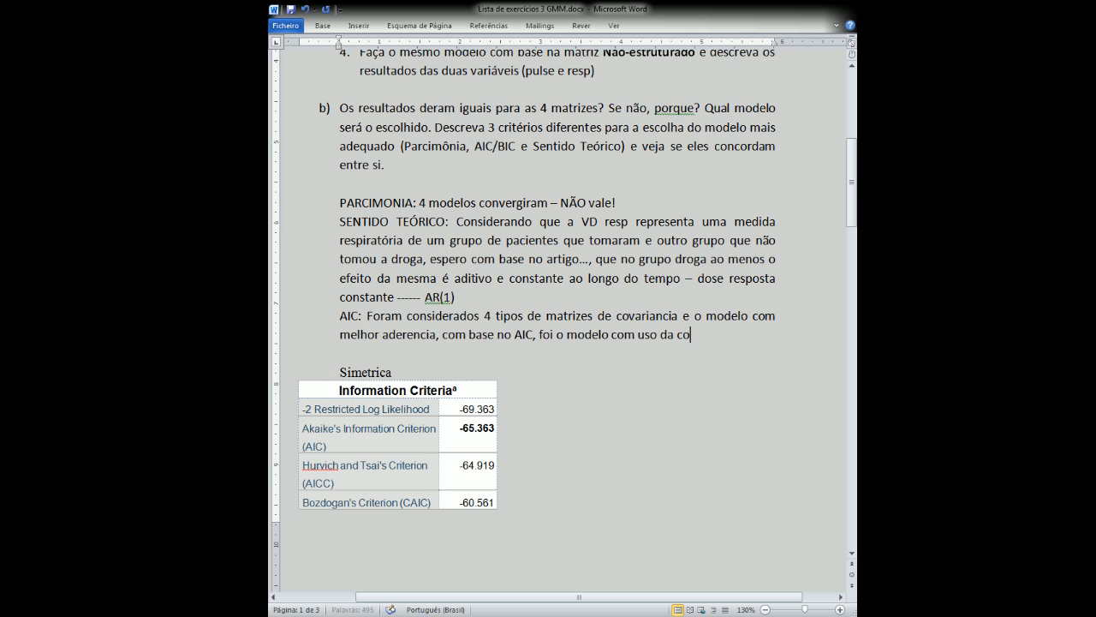
key("BackSpace")
type("matriz de cova")
type("rianci")
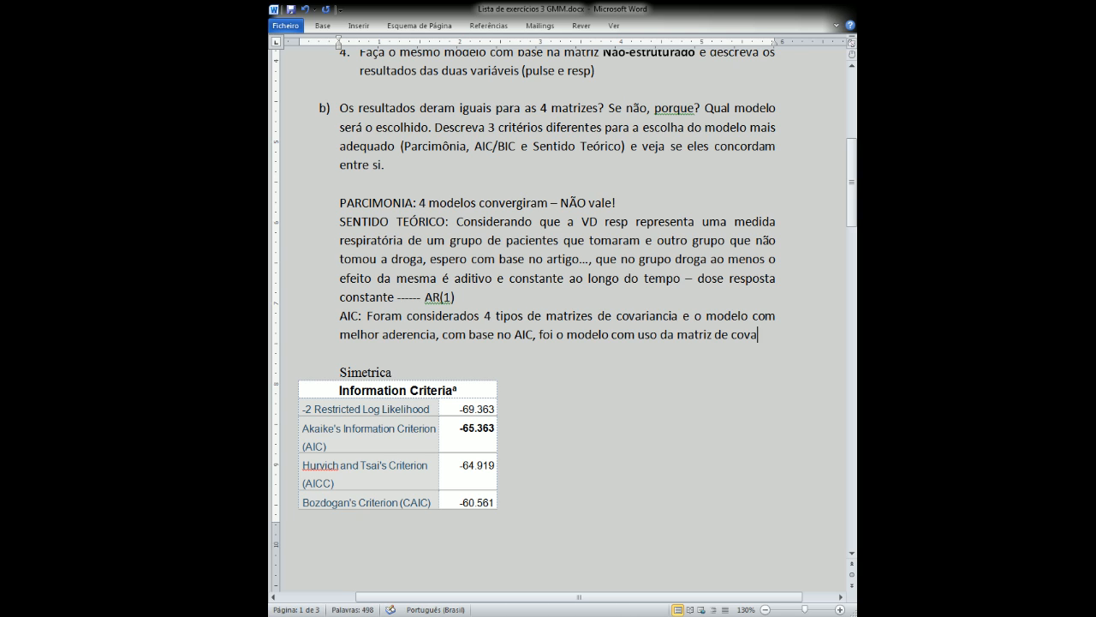
type("a")
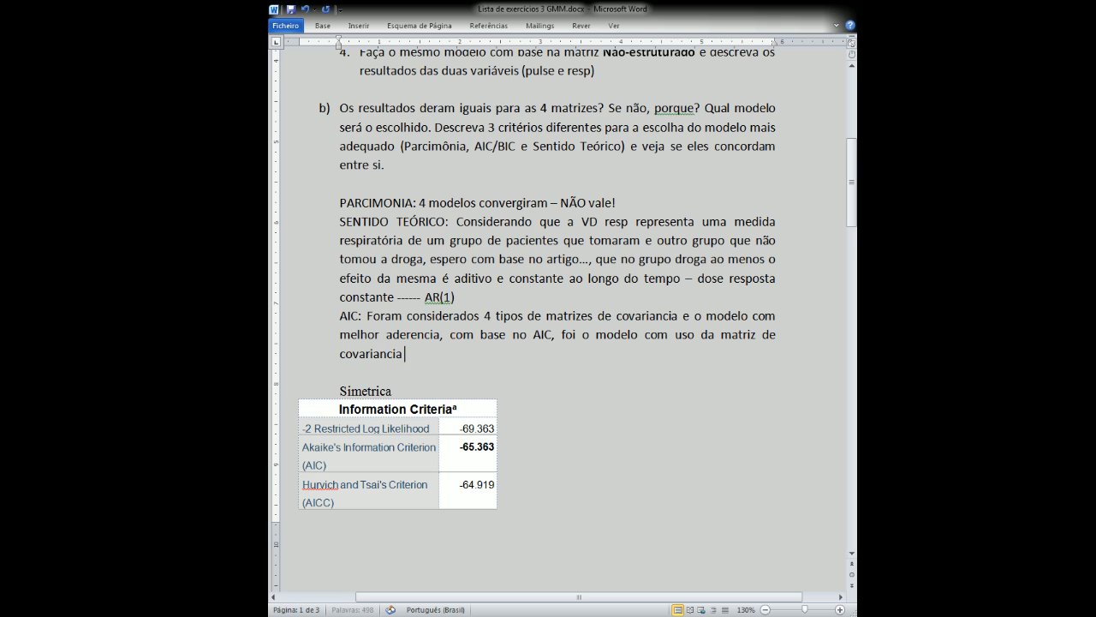
type(" AR(1)")
Make the labels "AIC:" and "SENTIDO TEÓRICO:" bold at the start of their paragraphs
left_click_drag(362, 314, 340, 314)
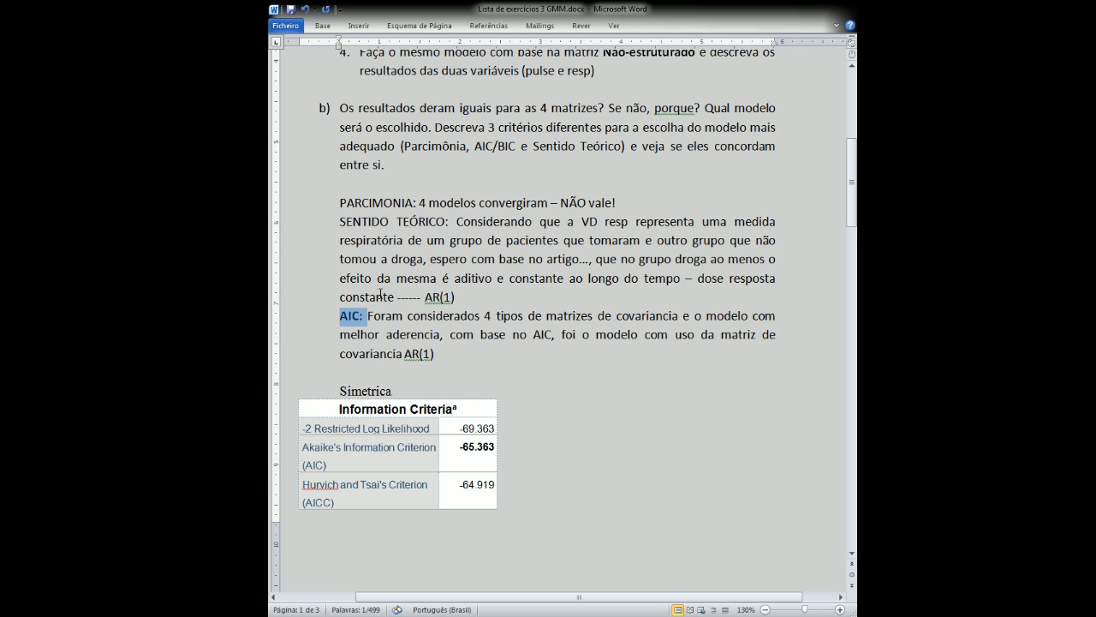
left_click_drag(456, 222, 365, 224)
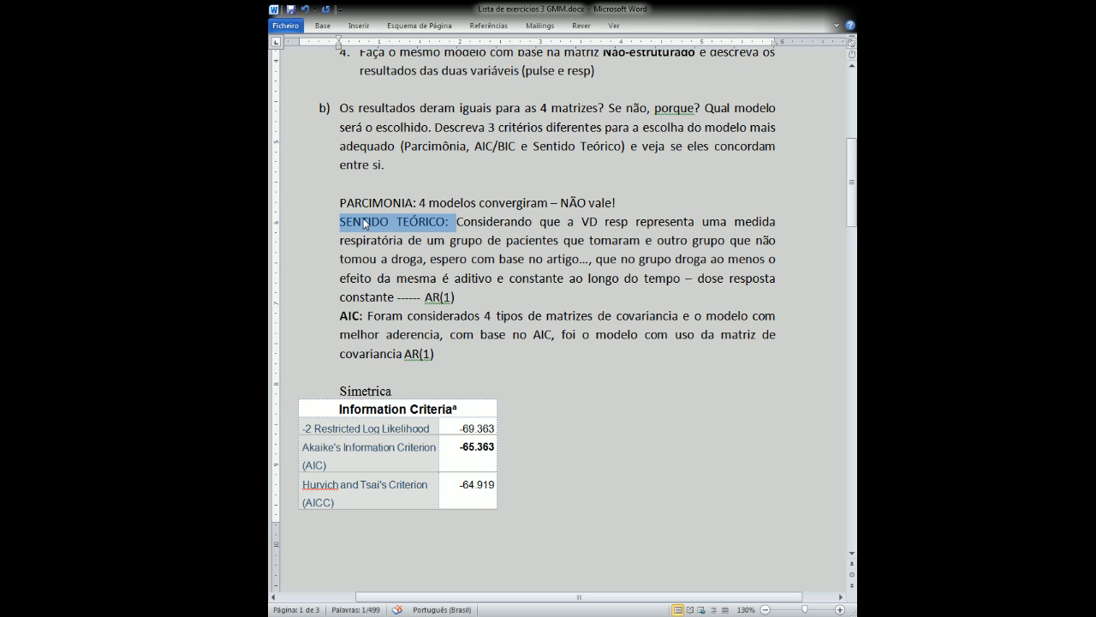
key("ctrl+b")
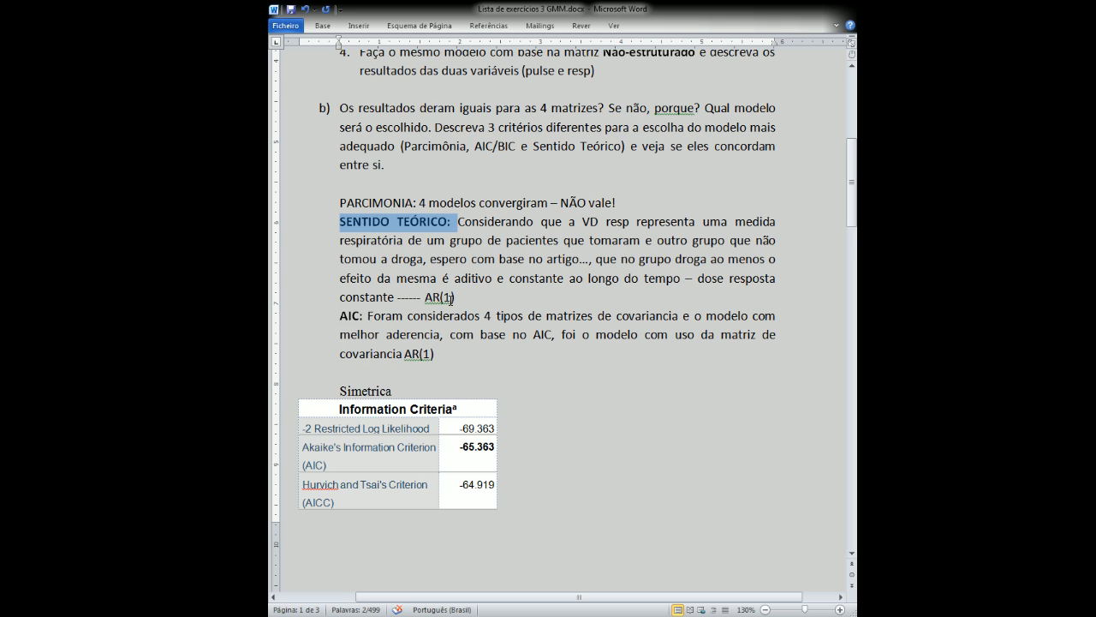
left_click(438, 355)
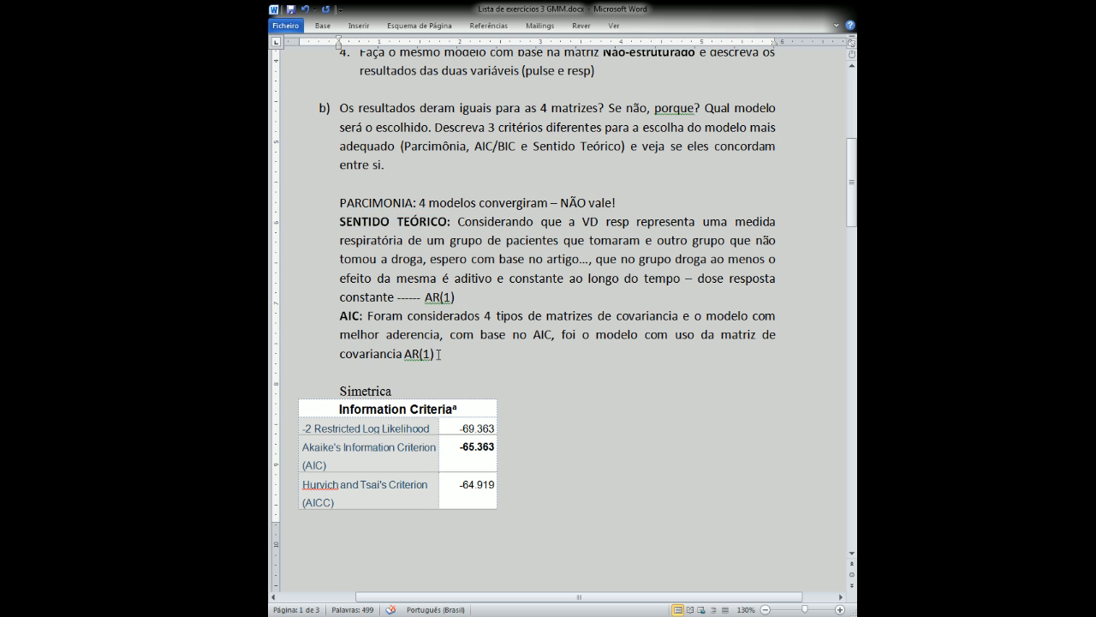
Review the parsimony, theoretical sense and AIC answers together with the Information Criteria tables of the four covariance structures
left_click_drag(440, 354, 353, 209)
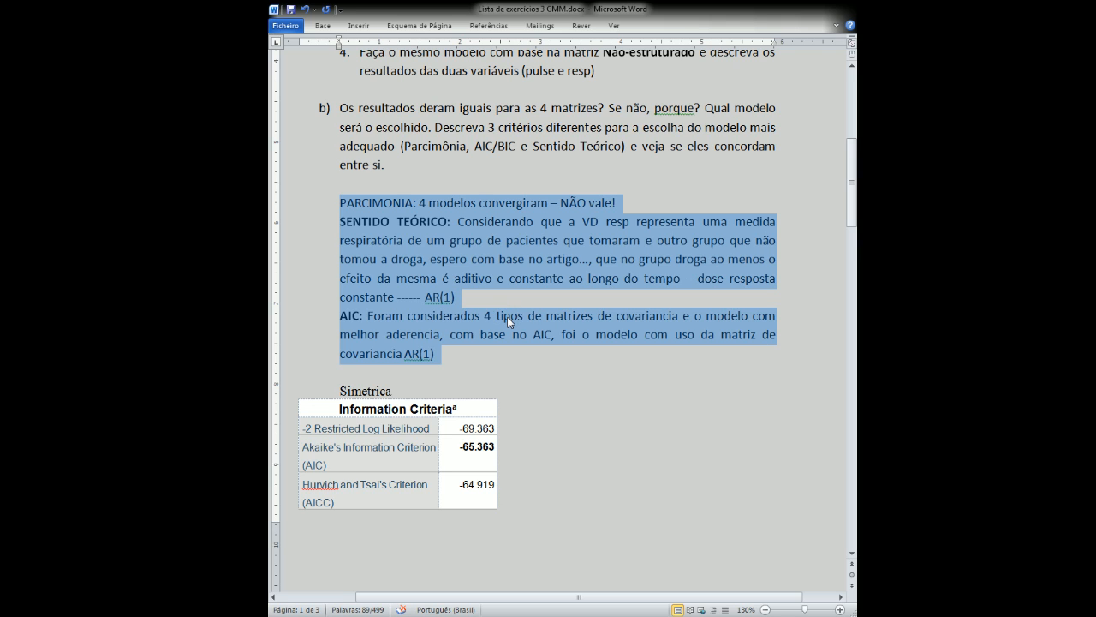
left_click(544, 358)
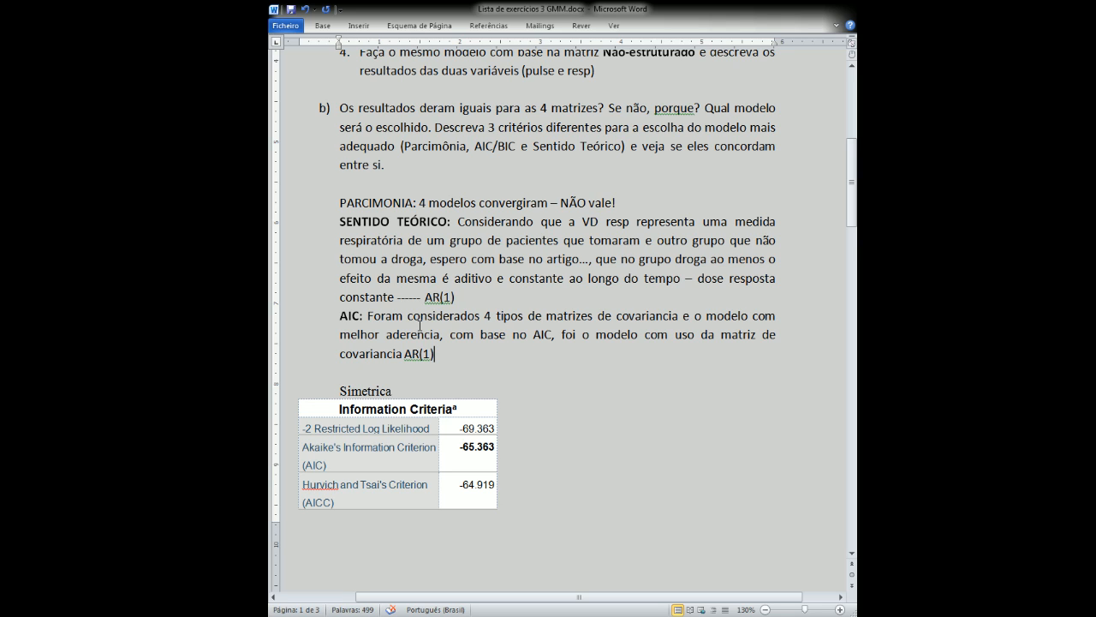
left_click(421, 297)
left_click_drag(459, 353, 340, 203)
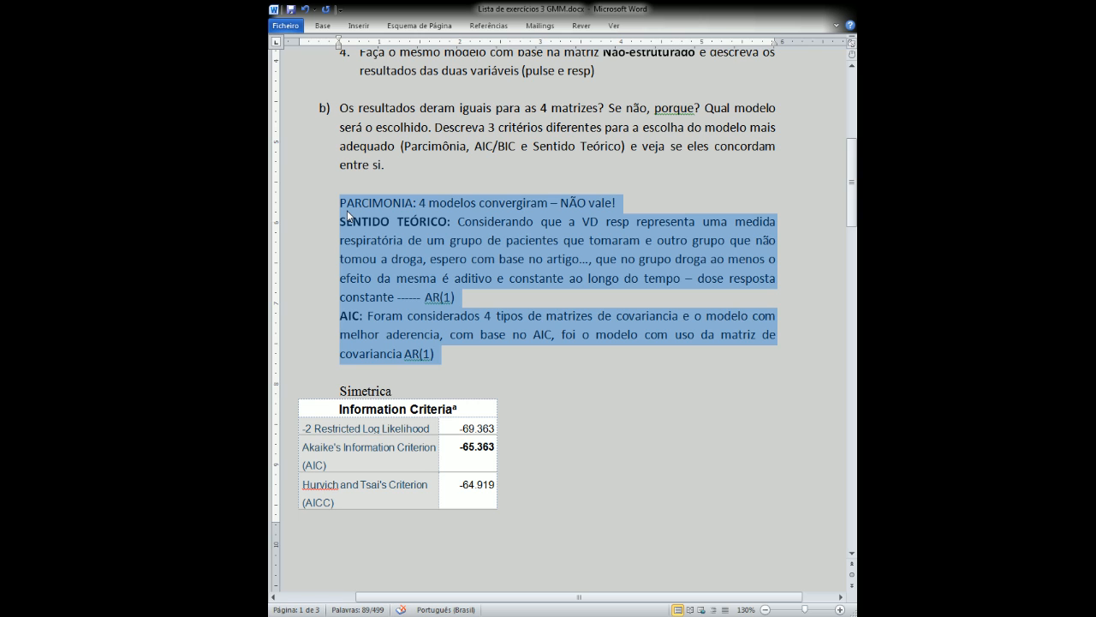
left_click(487, 358)
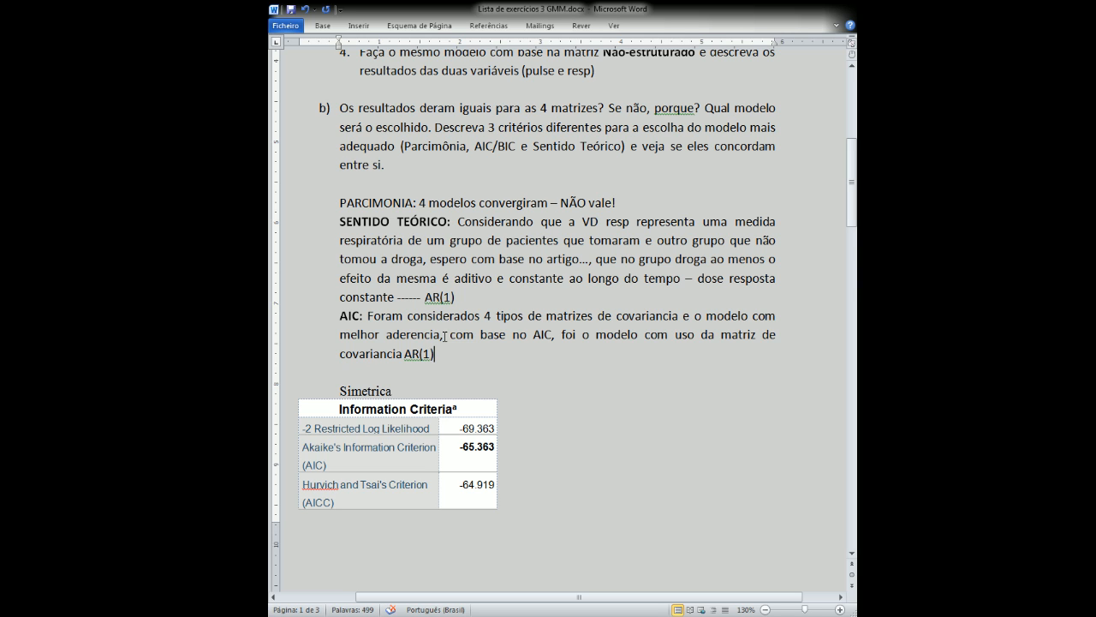
left_click_drag(449, 358, 358, 206)
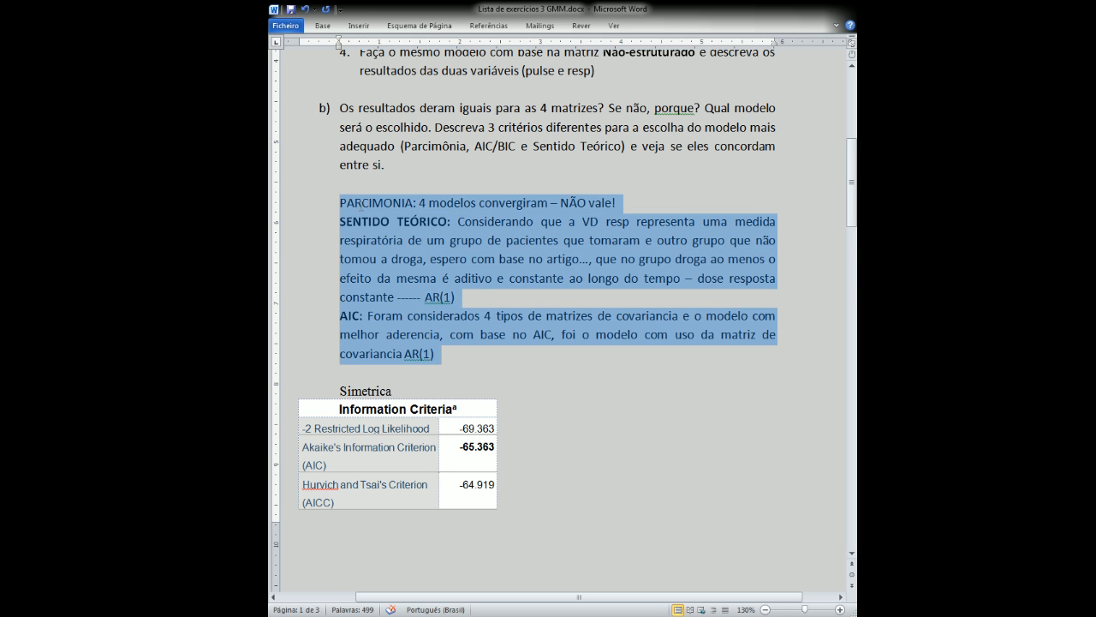
left_click(531, 347)
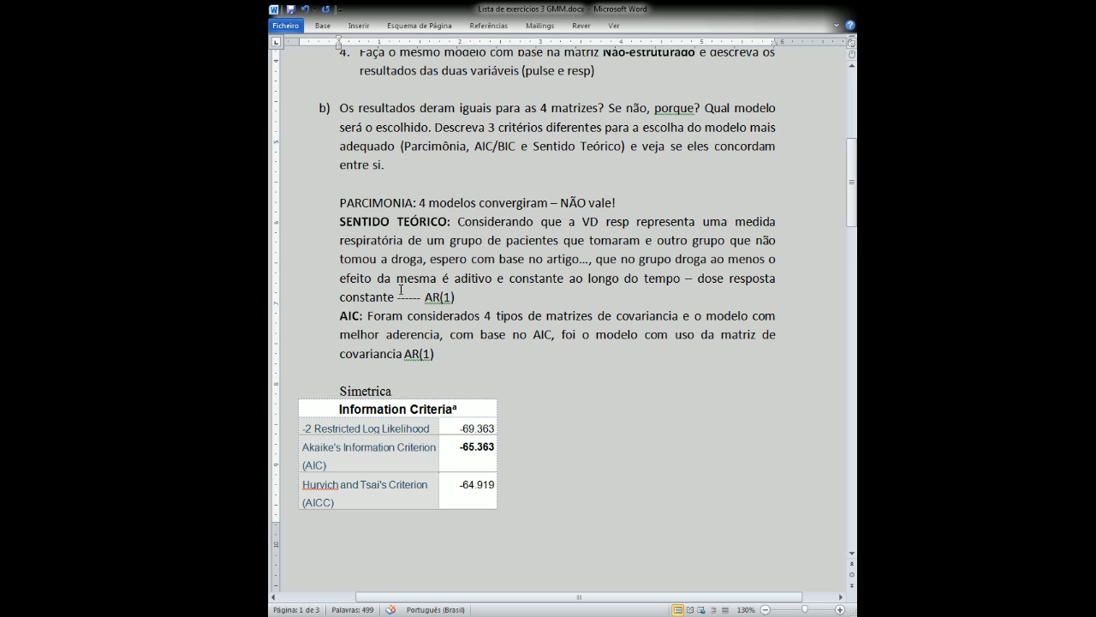
scroll(549, 350, "down", 10)
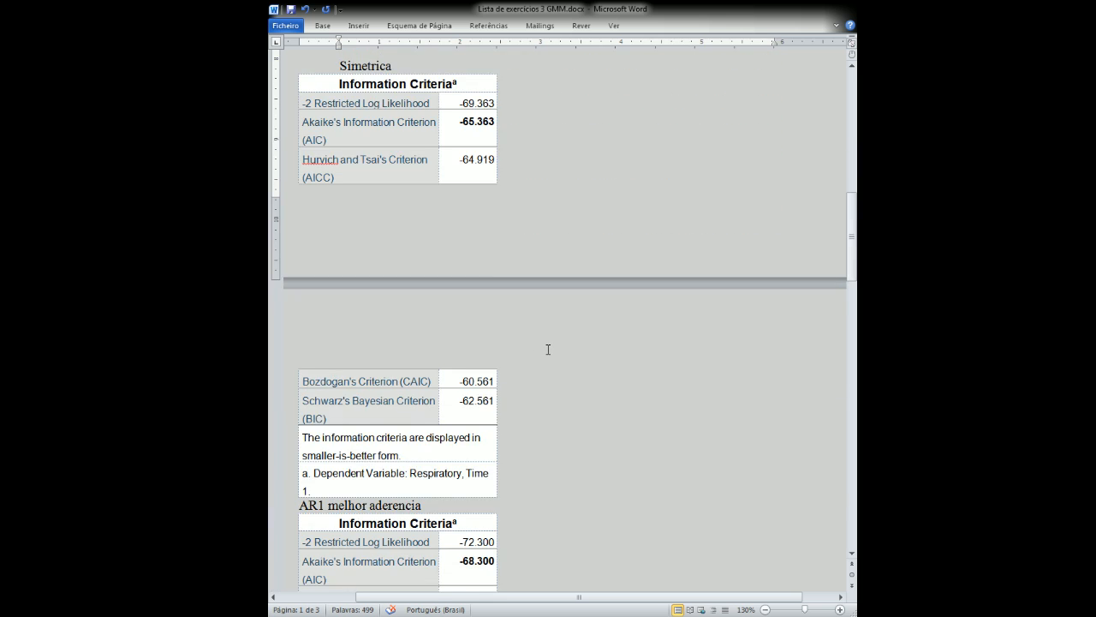
scroll(542, 348, "down", 3)
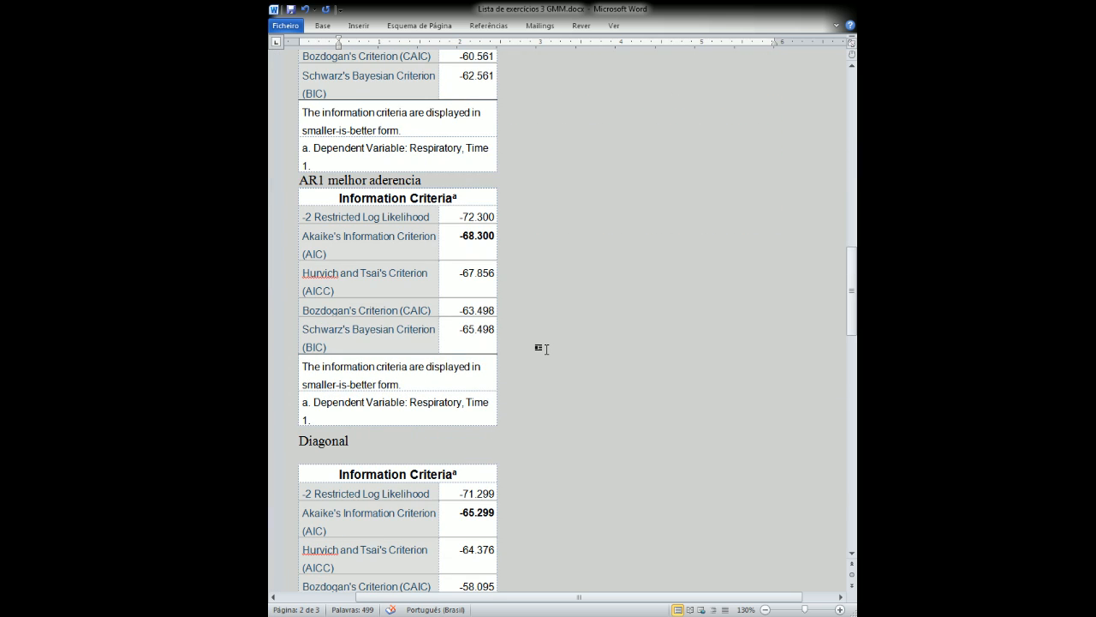
scroll(544, 348, "down", 6)
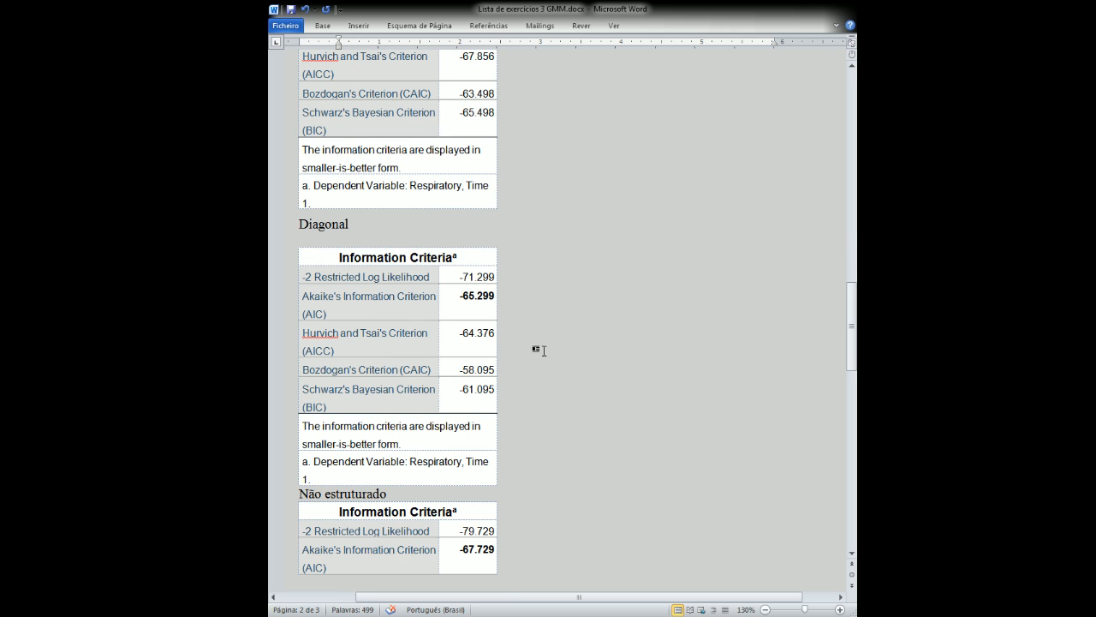
scroll(542, 350, "up", 20)
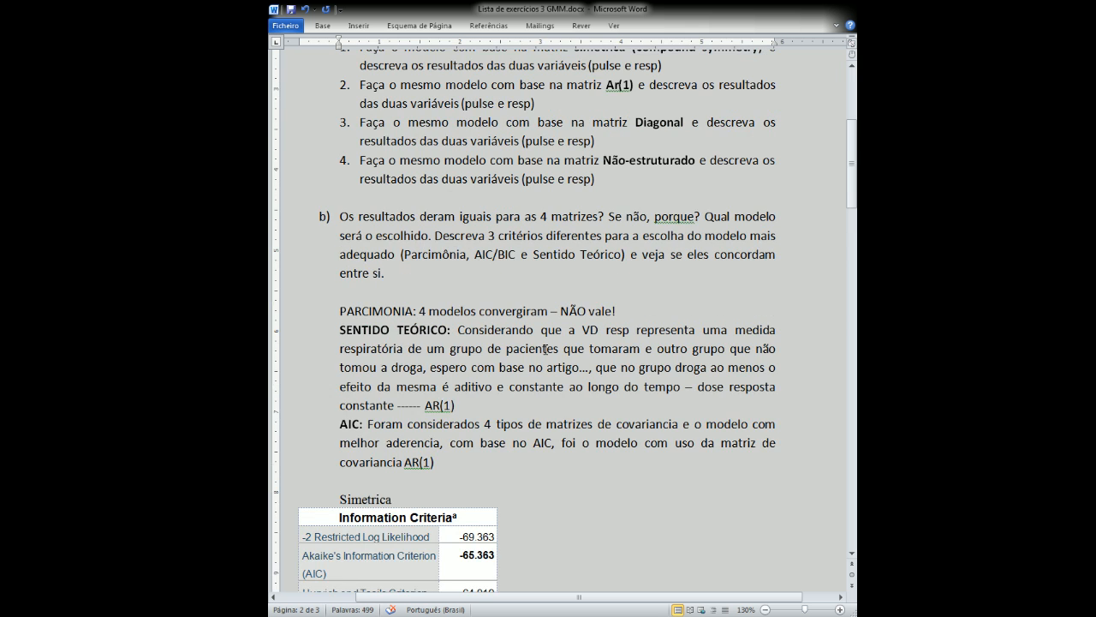
scroll(546, 350, "up", 3)
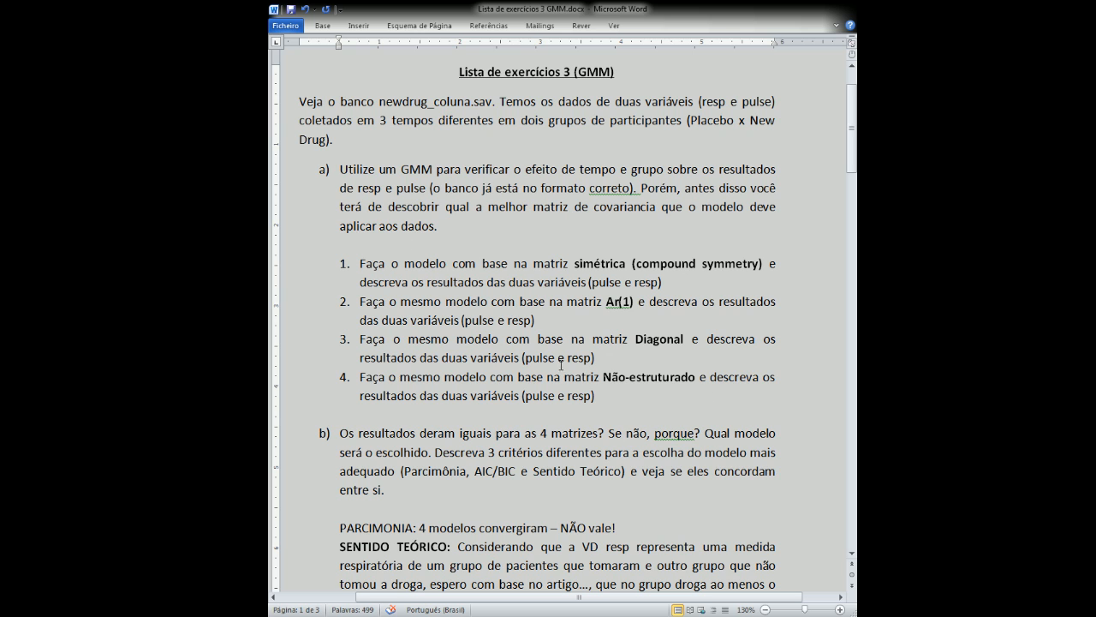
scroll(548, 357, "down", 6)
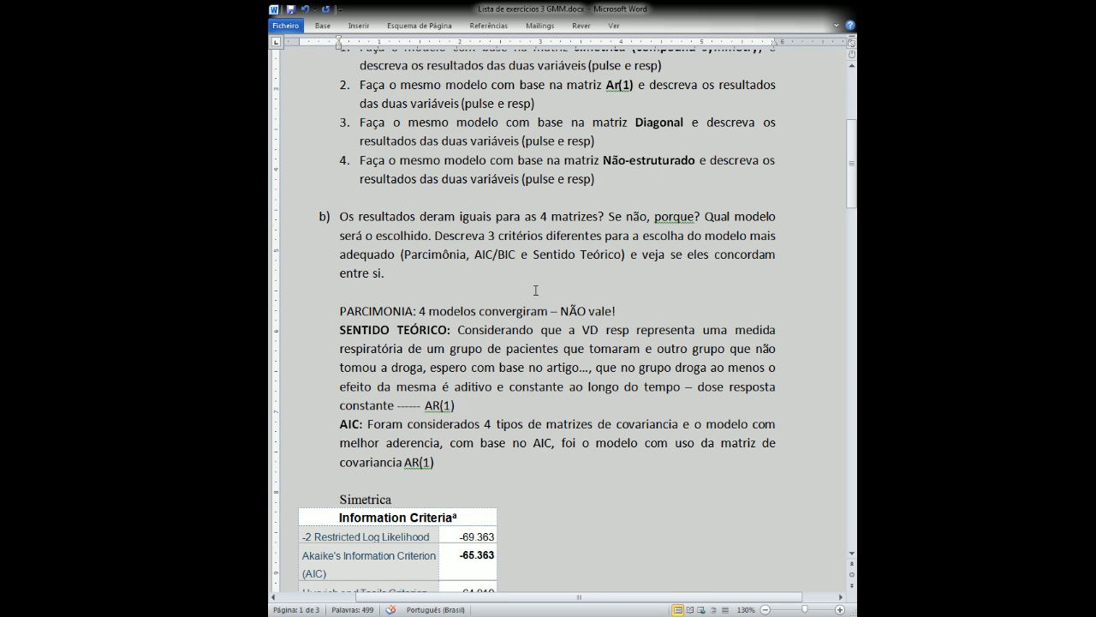
Append "- AR(1)" to the end of question c, with "AR(1)" in bold
scroll(465, 310, "down", 20)
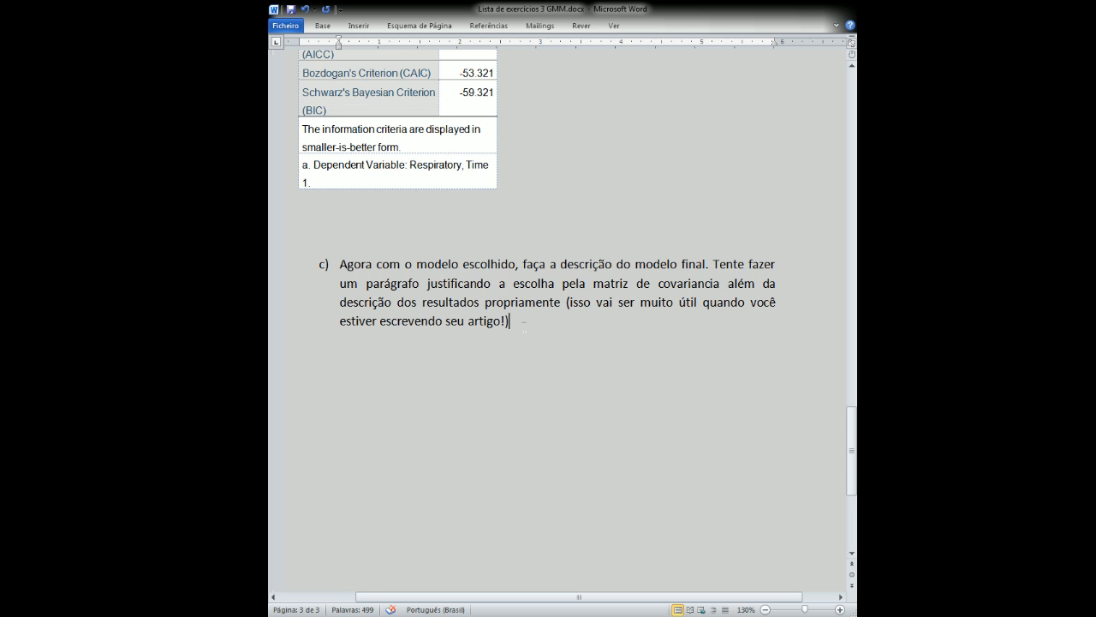
left_click(523, 321)
type("-")
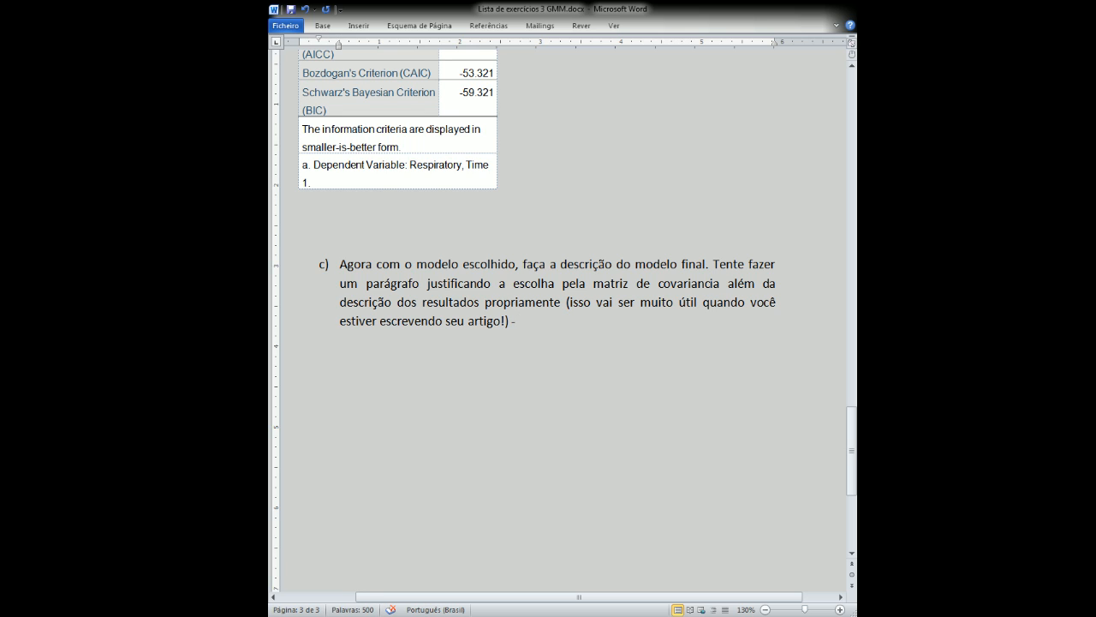
key("ctrl+b")
type("AR(!")
key("BackSpace")
type("1)")
Switch to the SPSS Data Editor and delete the residual variables RESID_1 to RESID_4 from the dataset
key("alt+Tab")
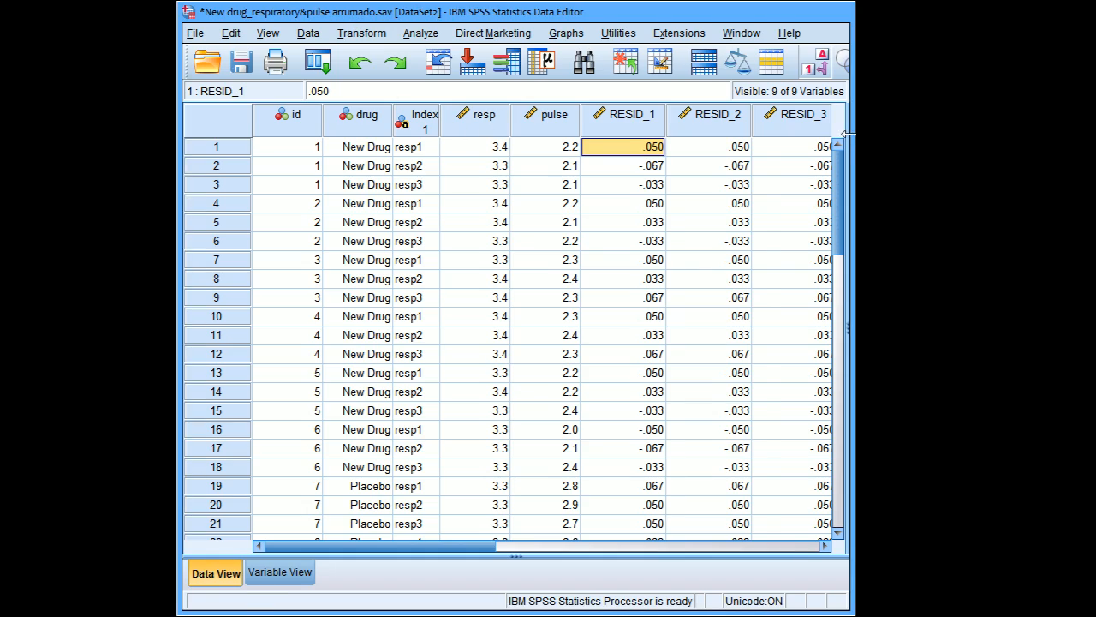
left_click_drag(850, 138, 882, 170)
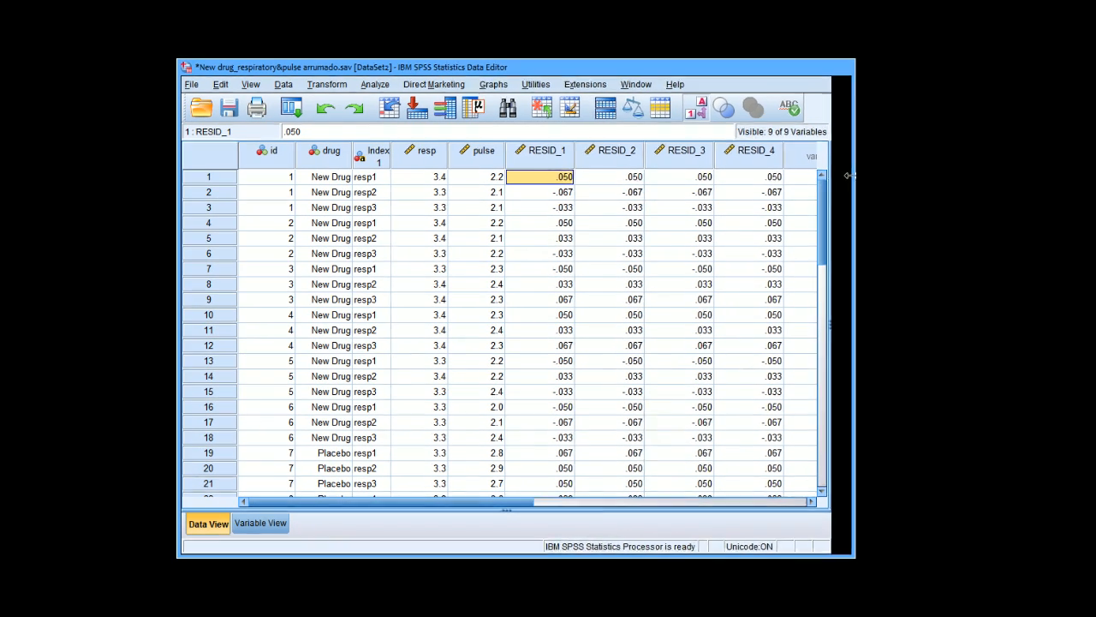
left_click_drag(542, 159, 730, 157)
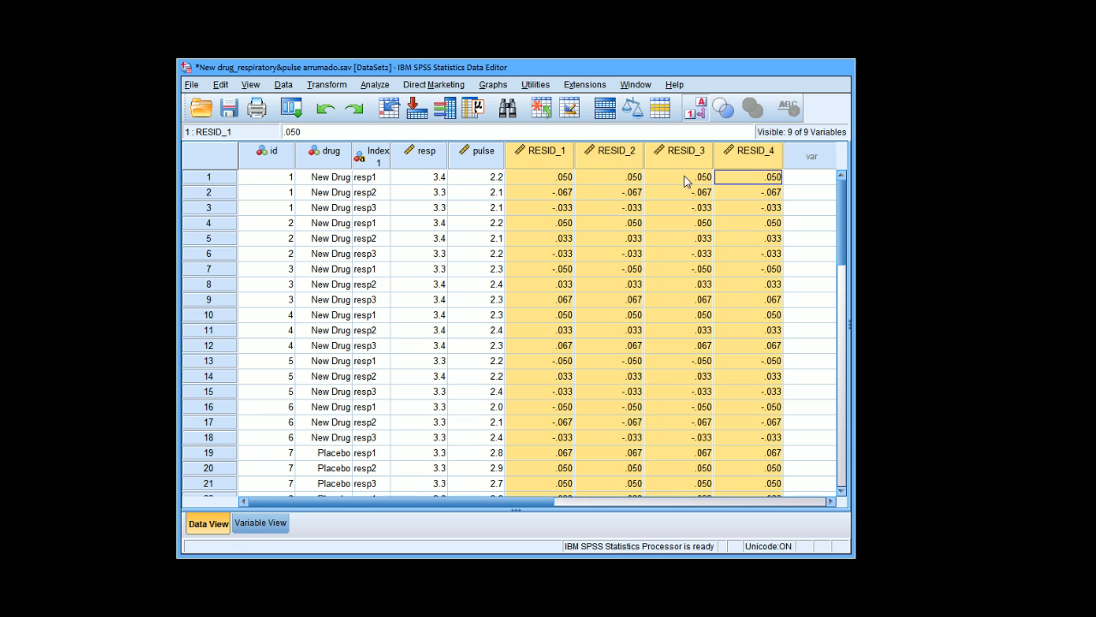
key("Delete")
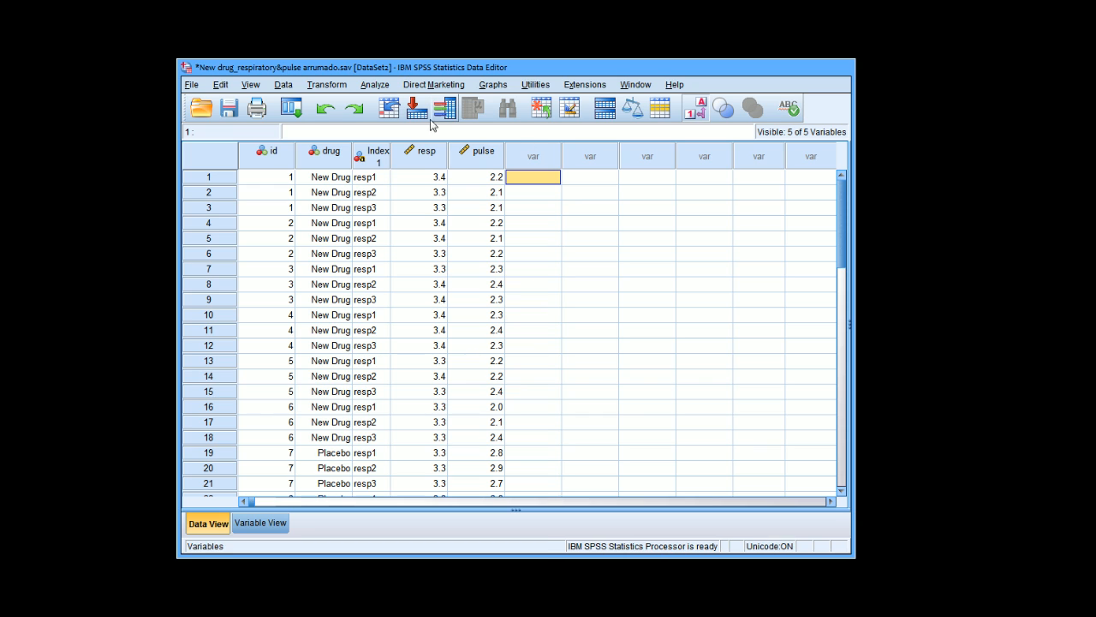
Start a linear mixed model with id as subject and TEMPO as repeated, setting the repeated covariance type to AR(1)
left_click(386, 86)
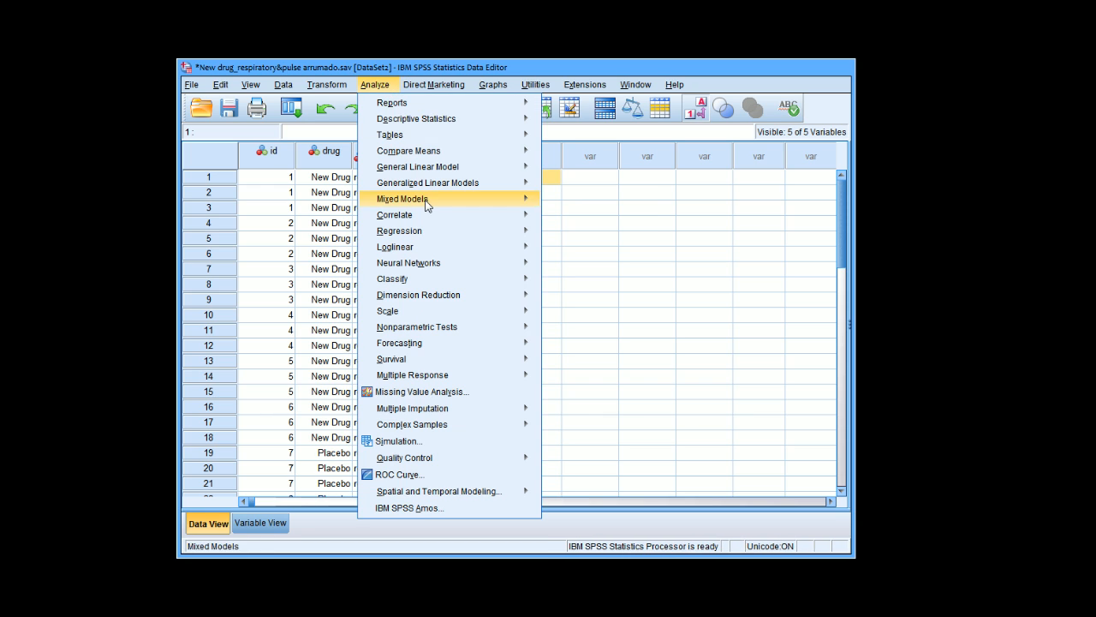
mouse_move(428, 202)
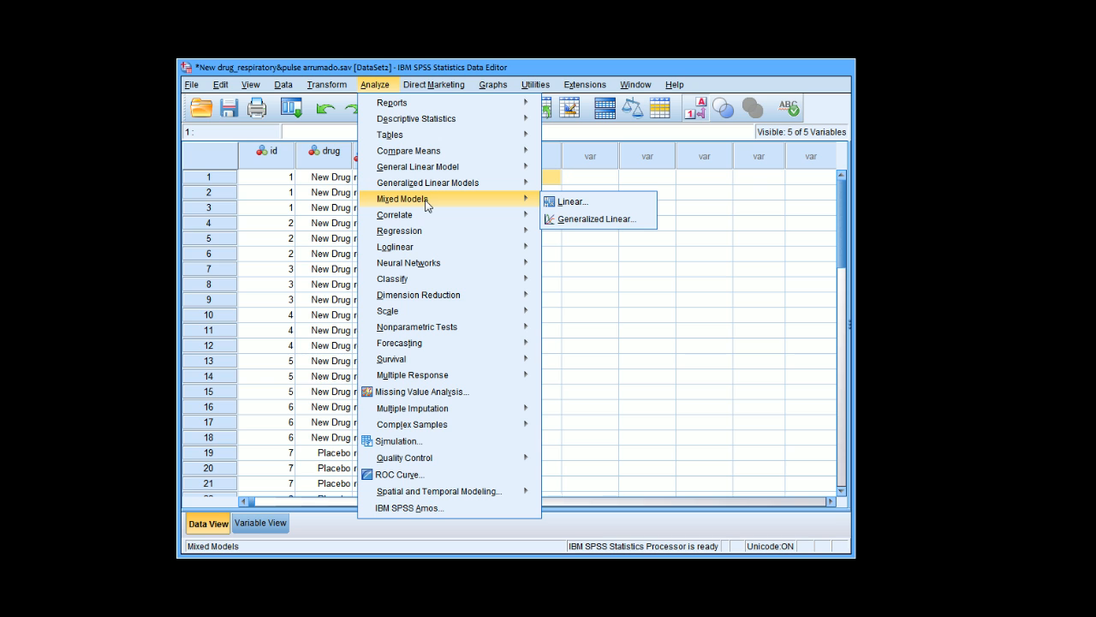
left_click(572, 205)
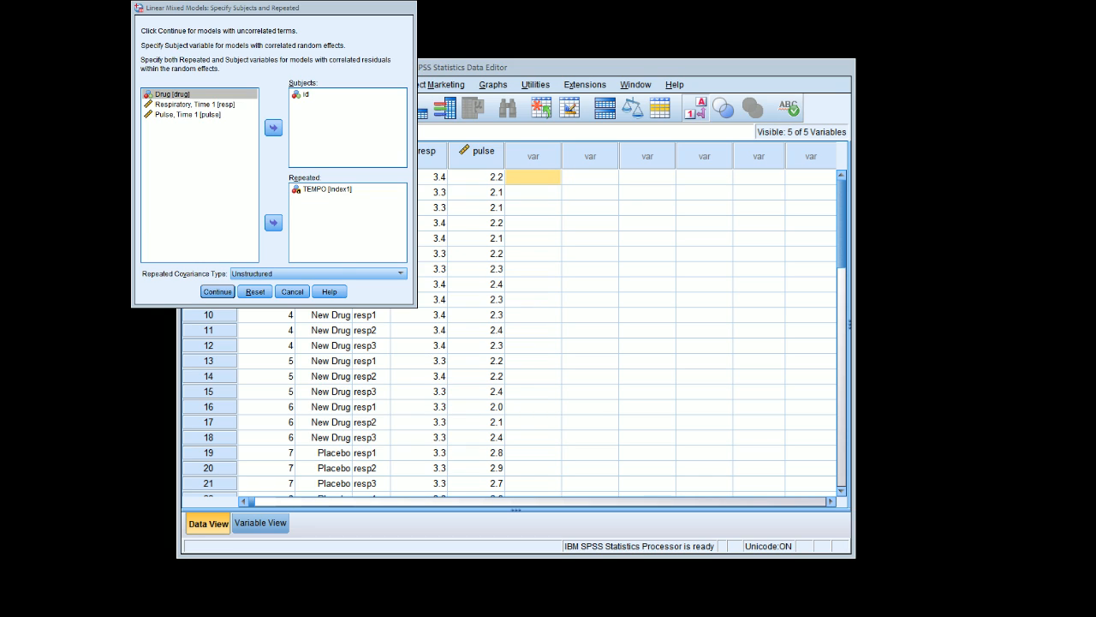
left_click_drag(274, 8, 471, 122)
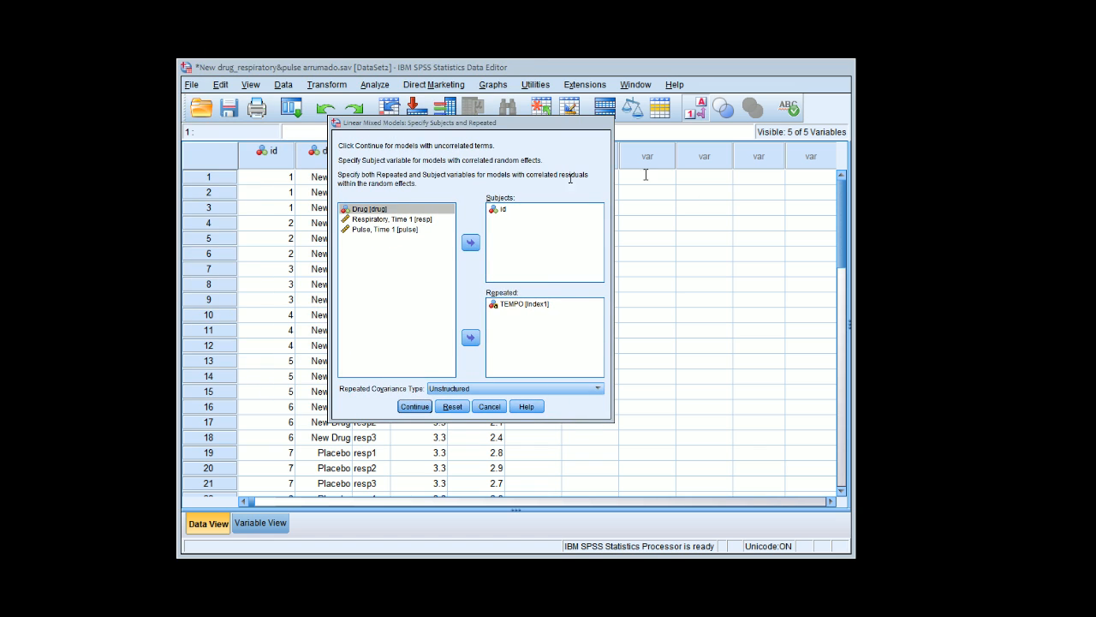
left_click(494, 128)
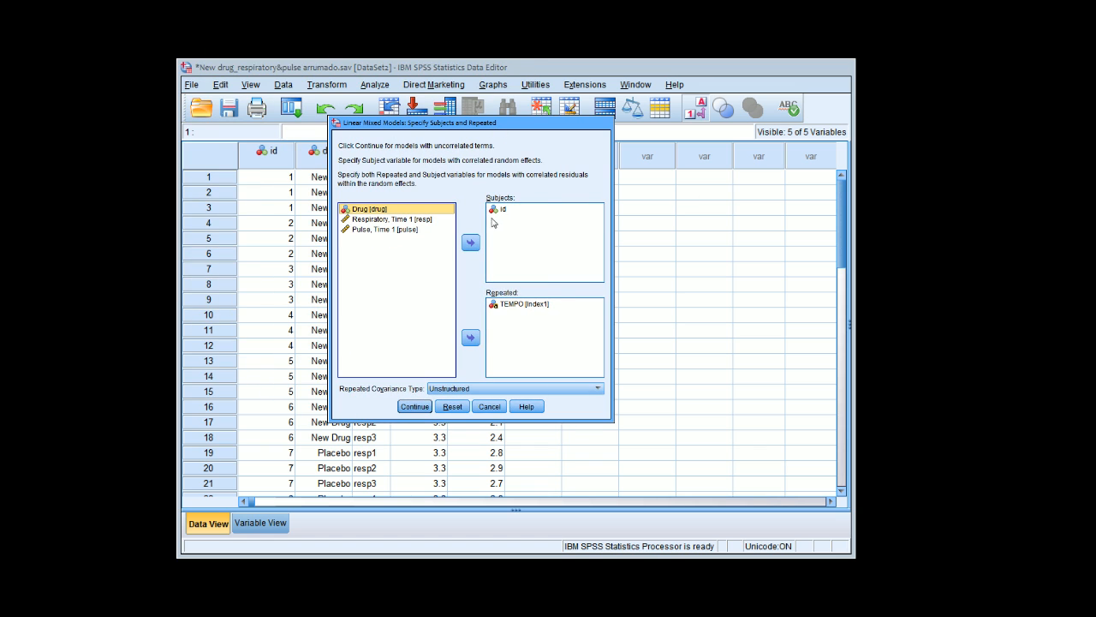
left_click(537, 391)
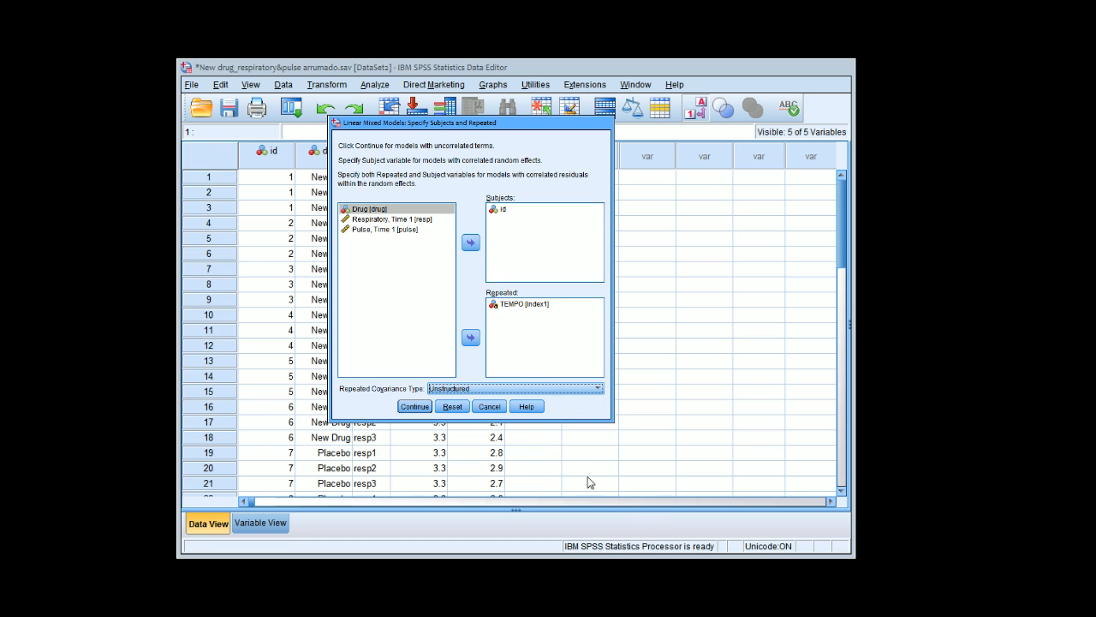
left_click(556, 412)
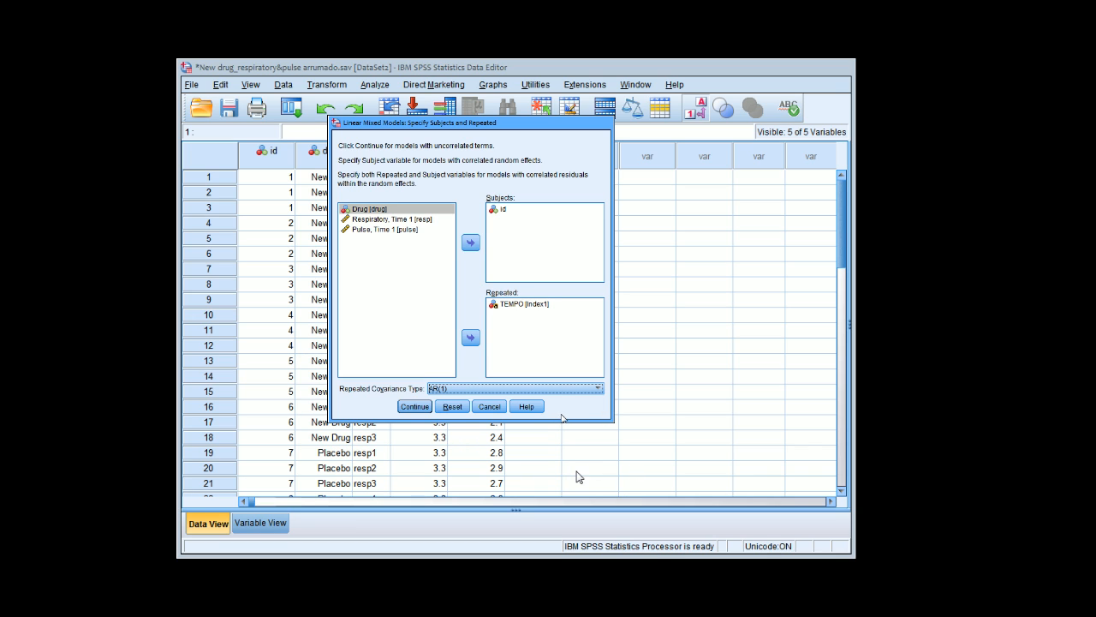
left_click(412, 408)
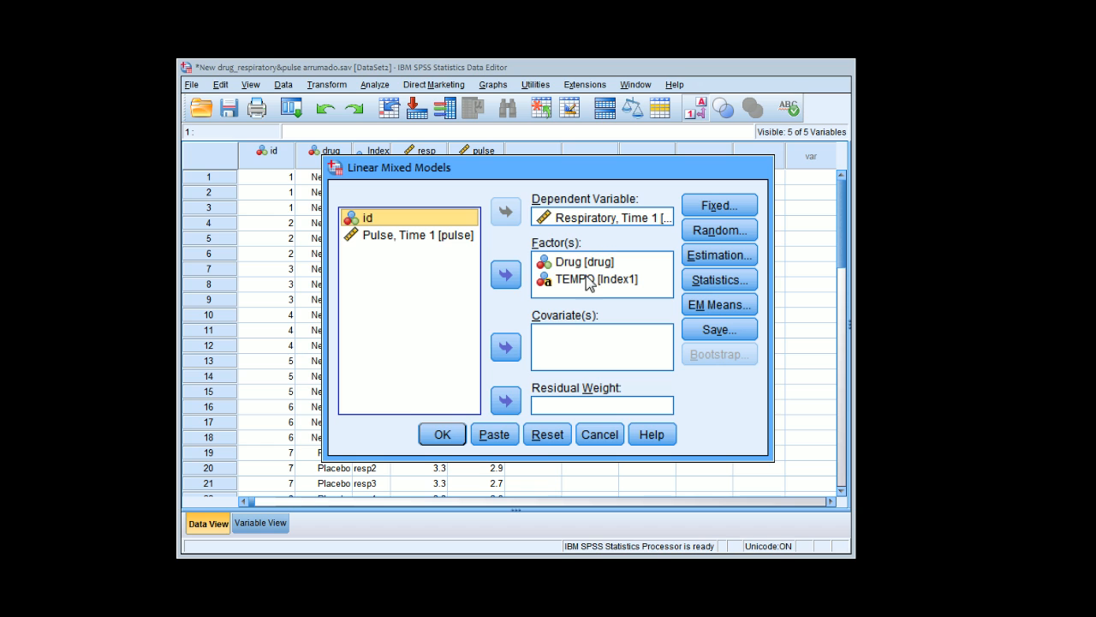
Check the model's factorial drug and Index1 fixed effects, its selected statistics and the Bonferroni-adjusted main-effect comparisons for the estimated marginal means
left_click(718, 211)
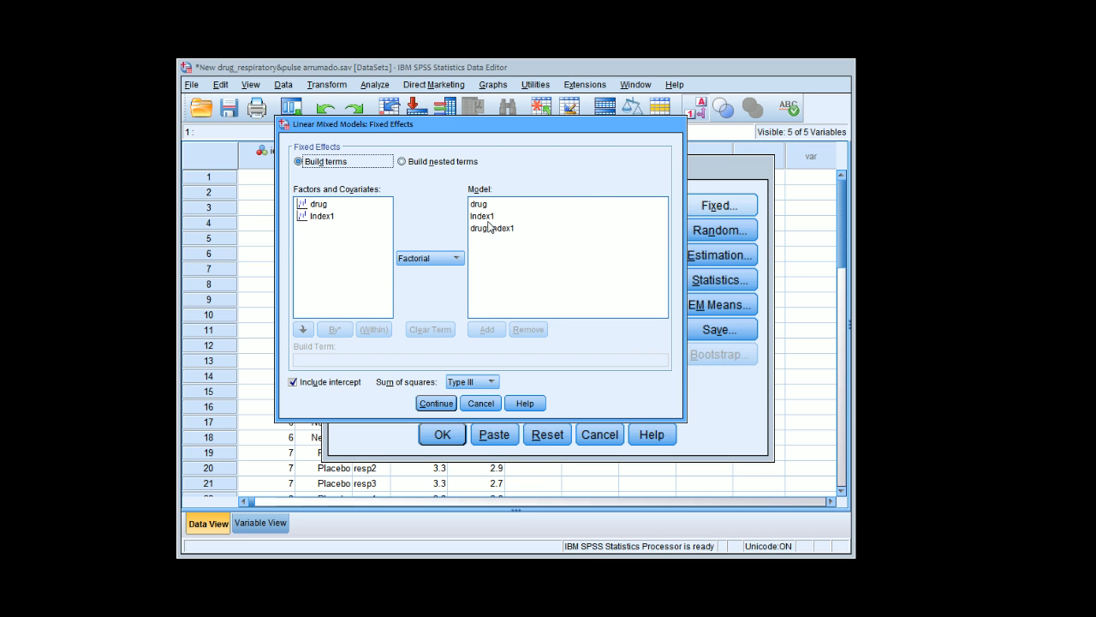
left_click(435, 402)
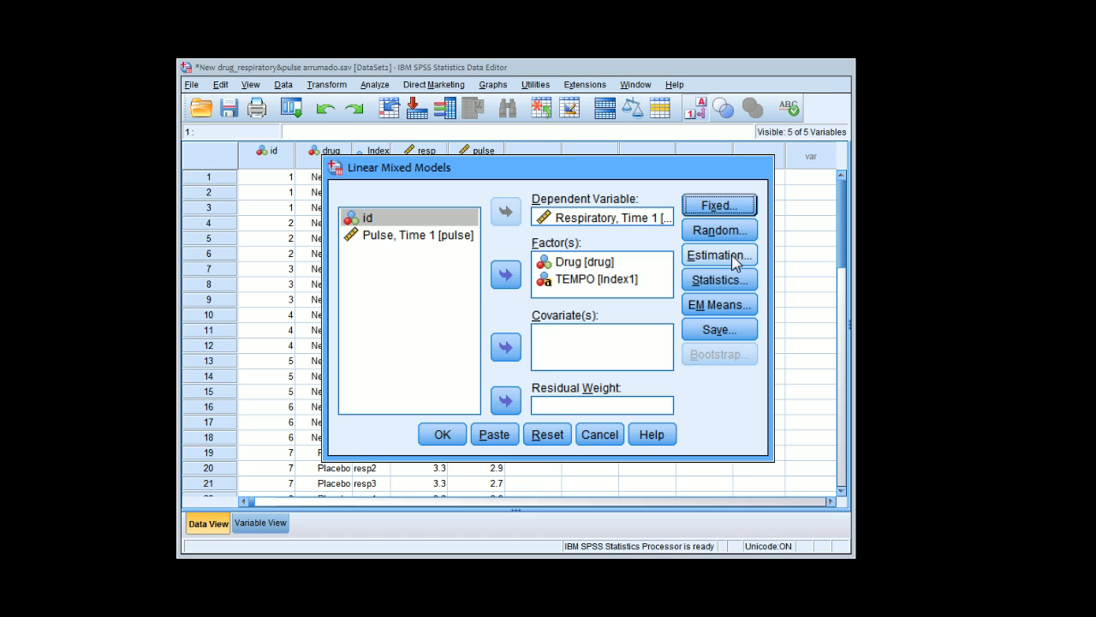
left_click(728, 282)
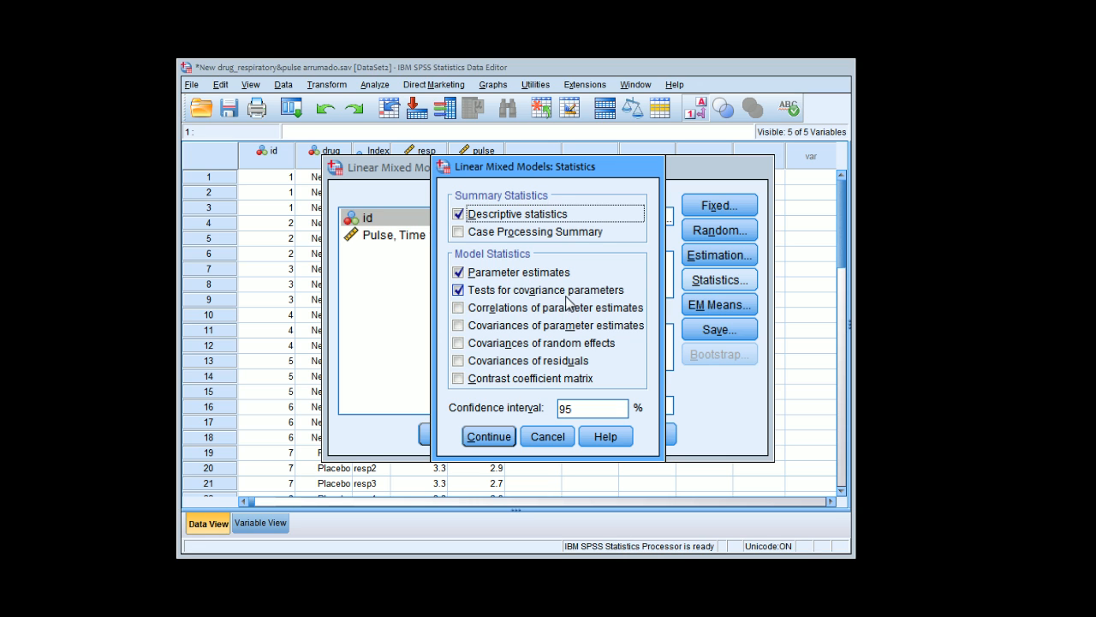
left_click(492, 436)
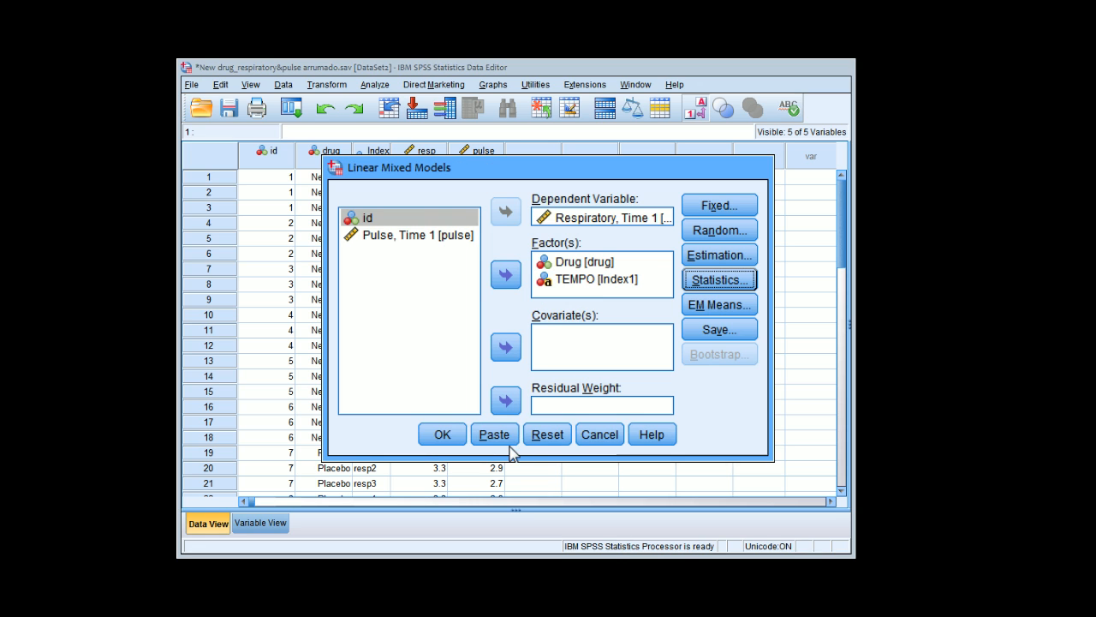
left_click(711, 308)
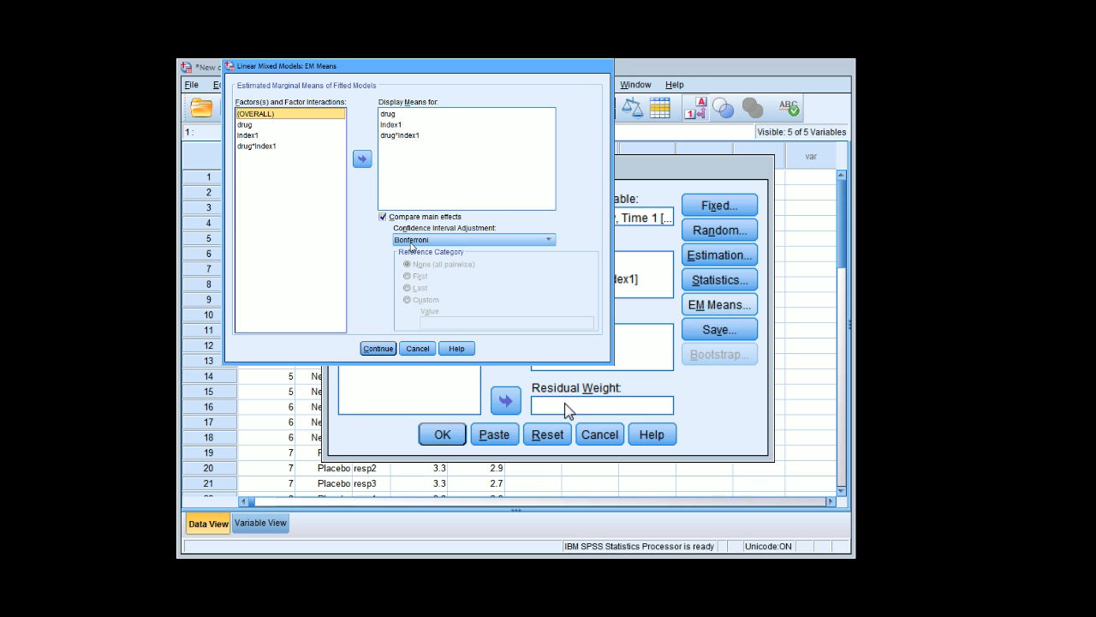
left_click(378, 348)
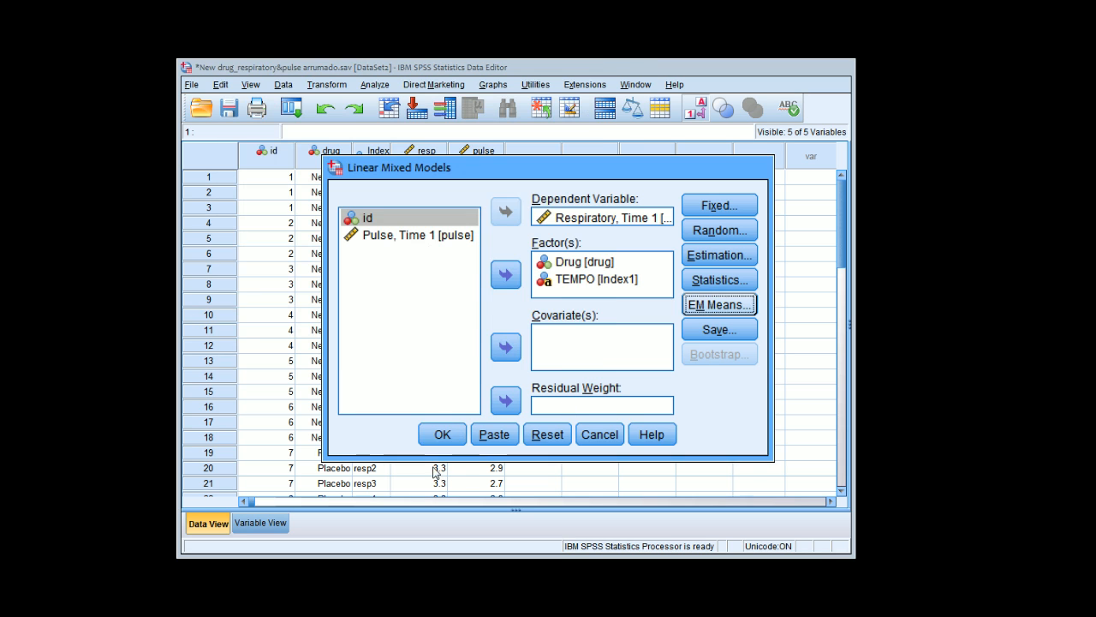
Set the mixed model to save its residuals and run the analysis
left_click(692, 333)
left_click(544, 312)
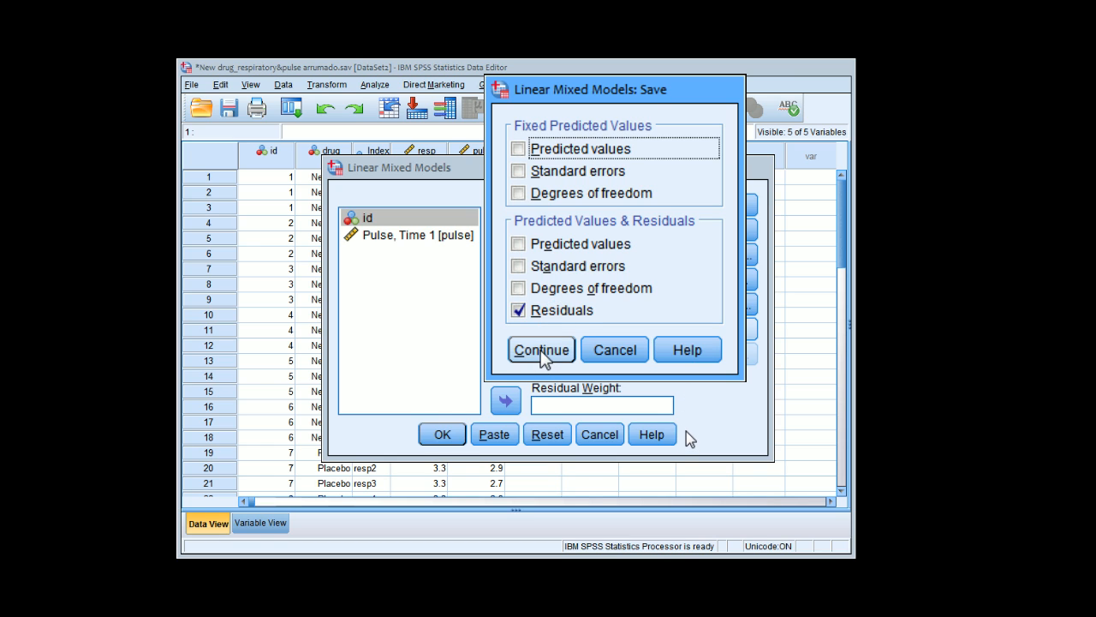
left_click(540, 353)
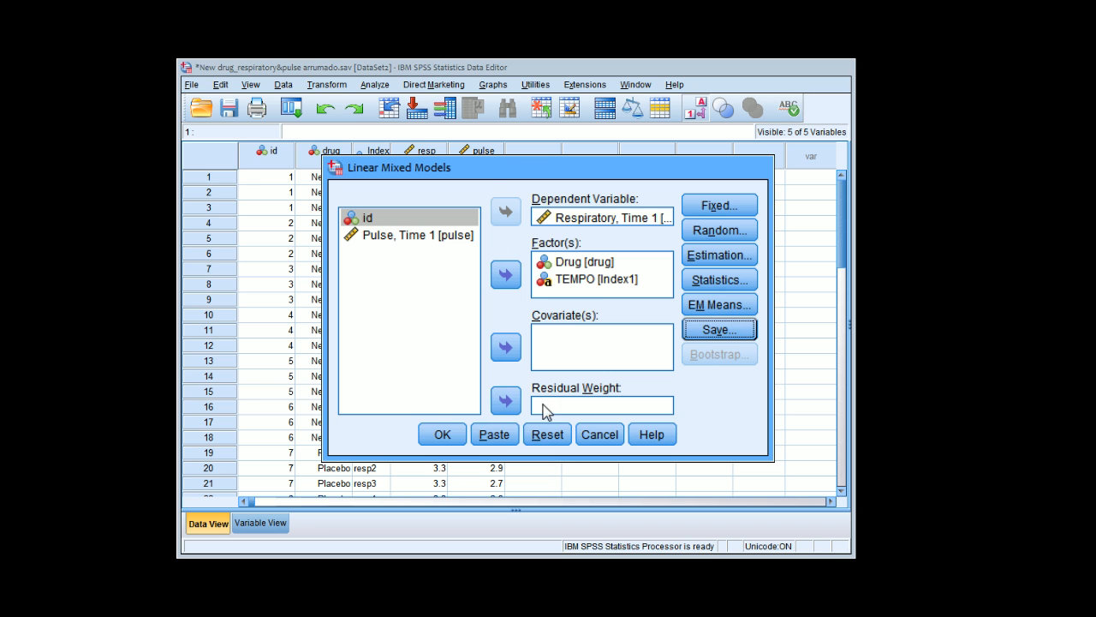
left_click(442, 434)
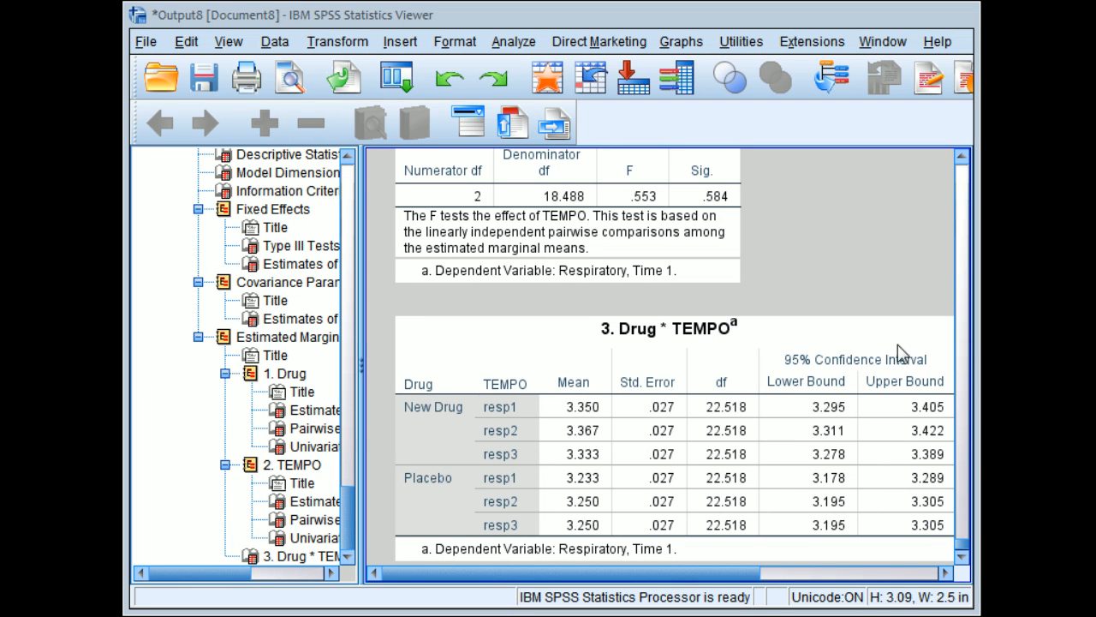
Find the newest Mixed Model Analysis in the output and examine its Information Criteria and Type III Tests of Fixed Effects
left_click_drag(349, 526, 351, 505)
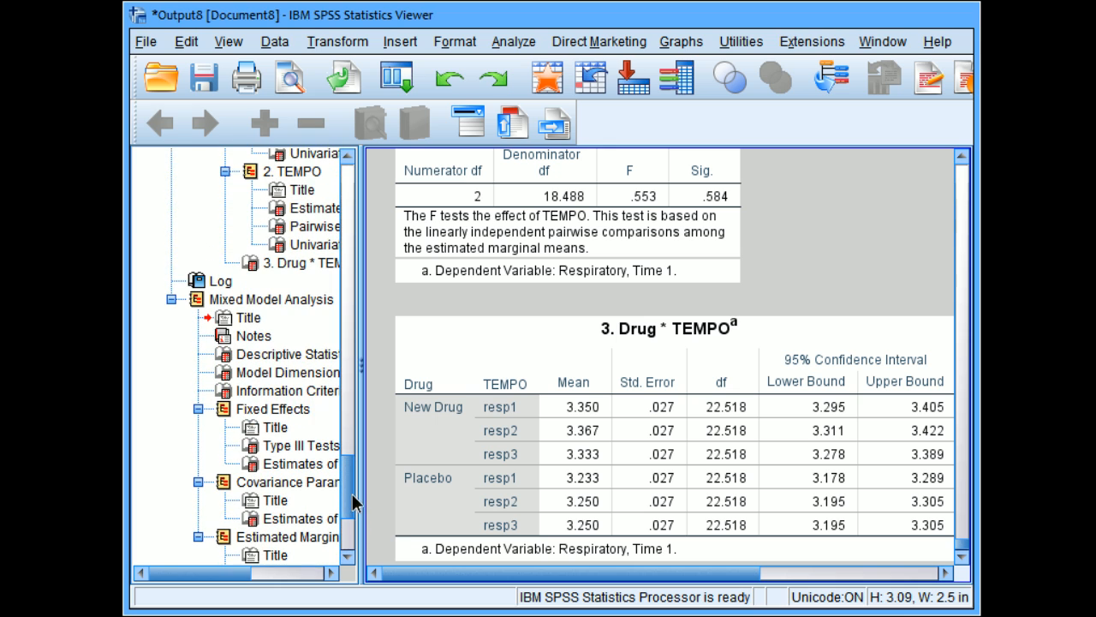
left_click(199, 302)
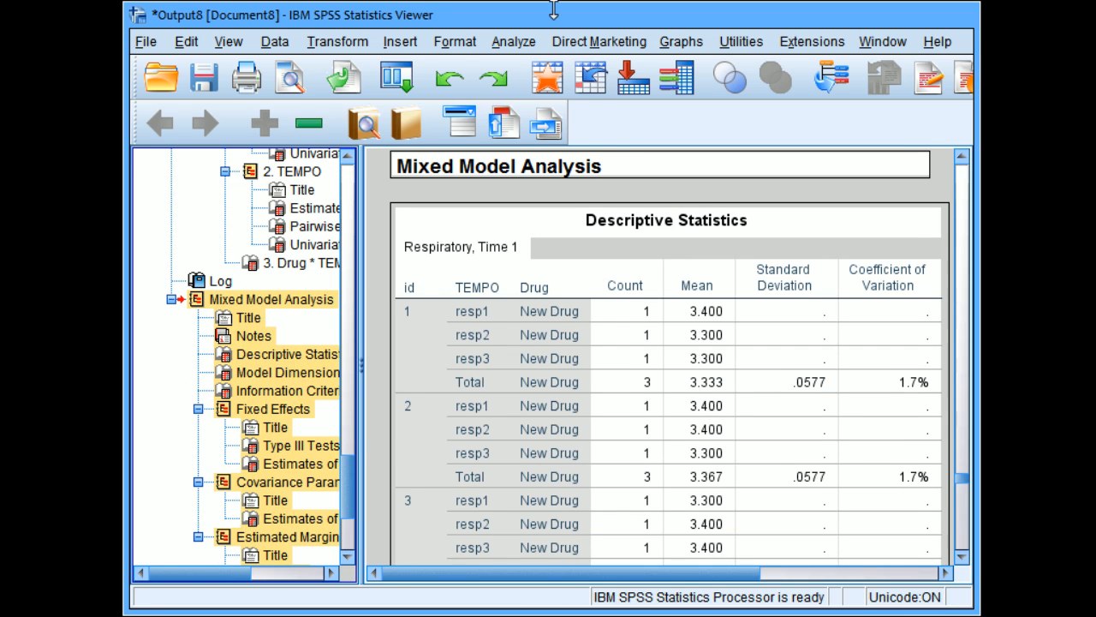
left_click(775, 359)
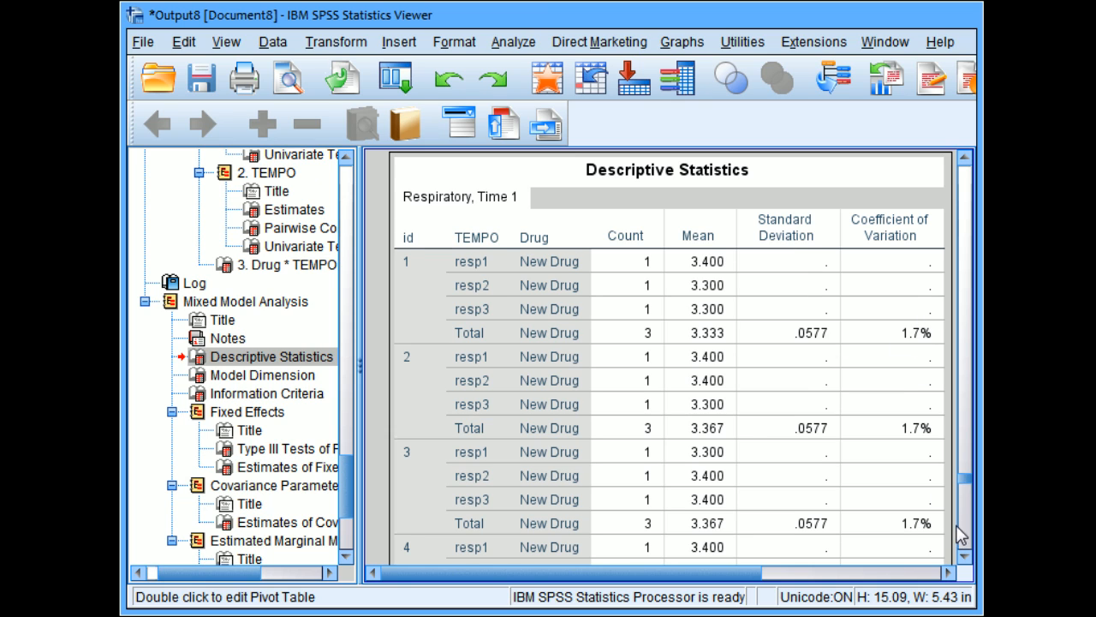
left_click(962, 555)
left_click_drag(960, 552, 959, 554)
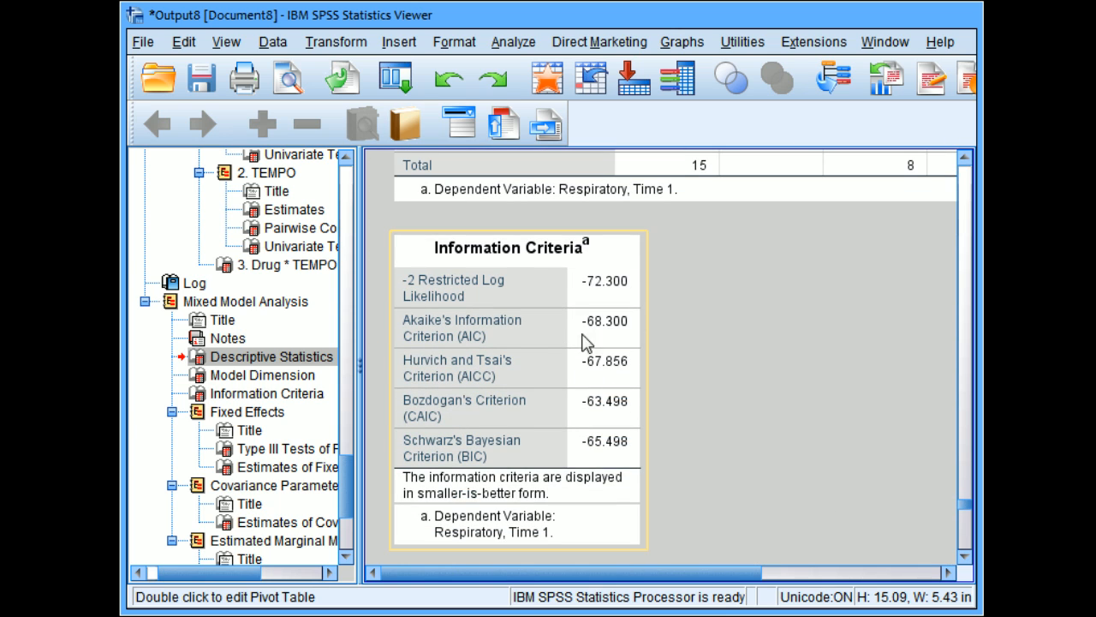
left_click_drag(966, 556, 973, 559)
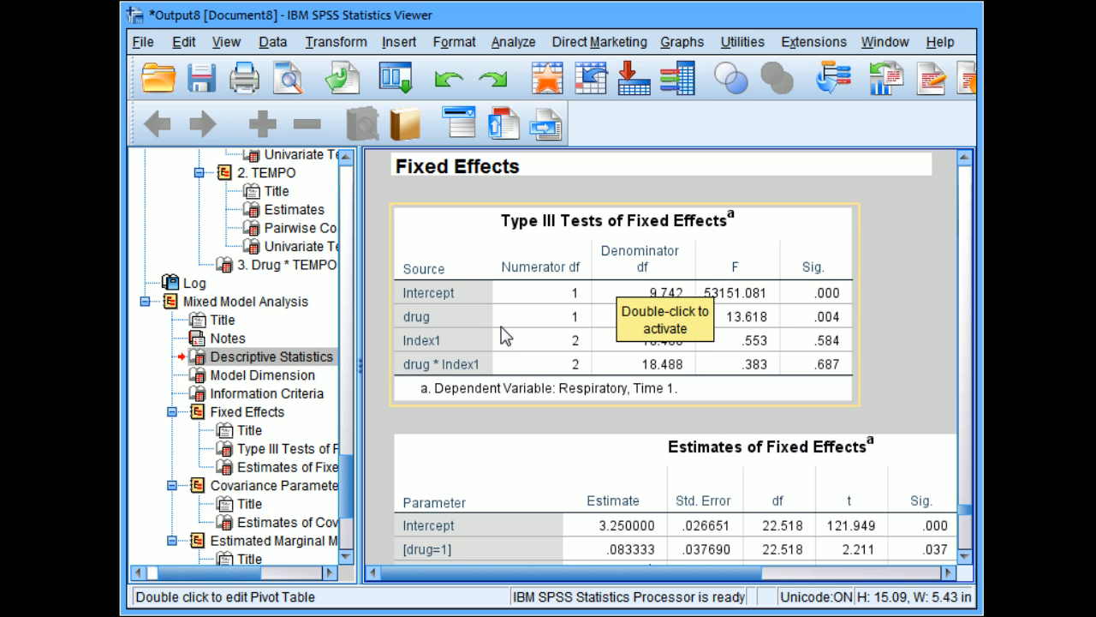
left_click(923, 323)
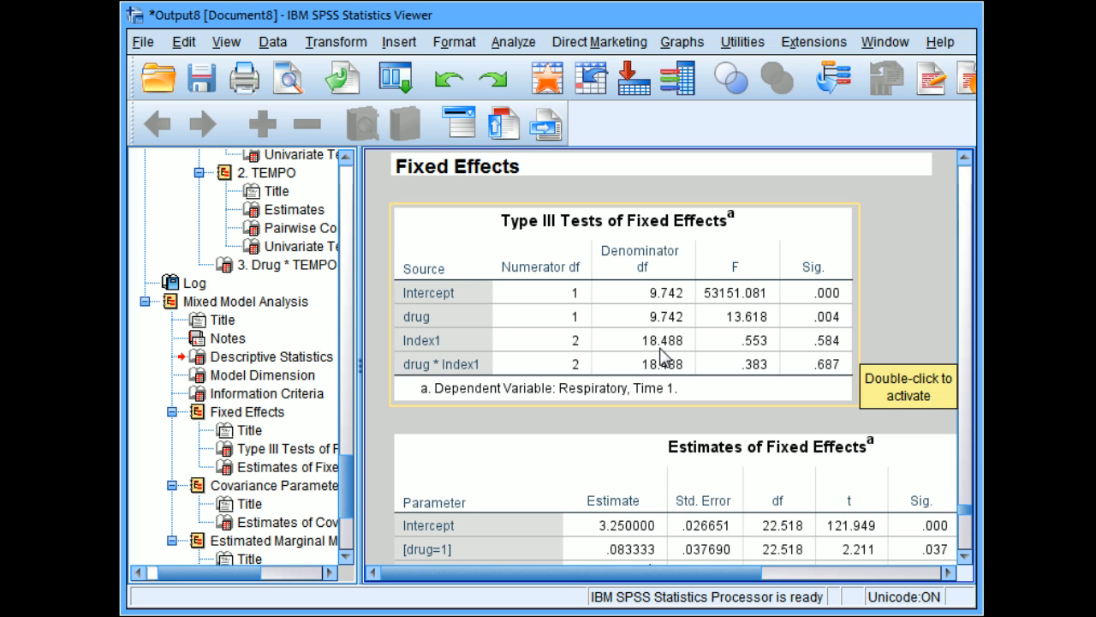
double_click(846, 325)
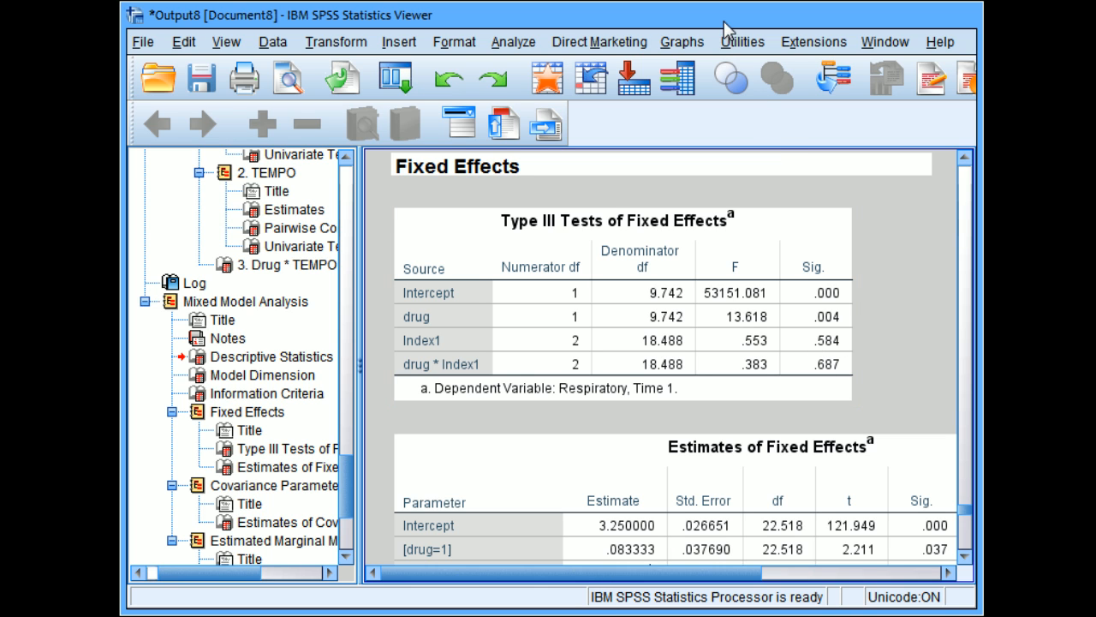
Resize the output window to show whole tables and examine the Estimates of Fixed Effects alongside the Type III tests
left_click_drag(977, 610, 940, 611)
left_click(878, 489)
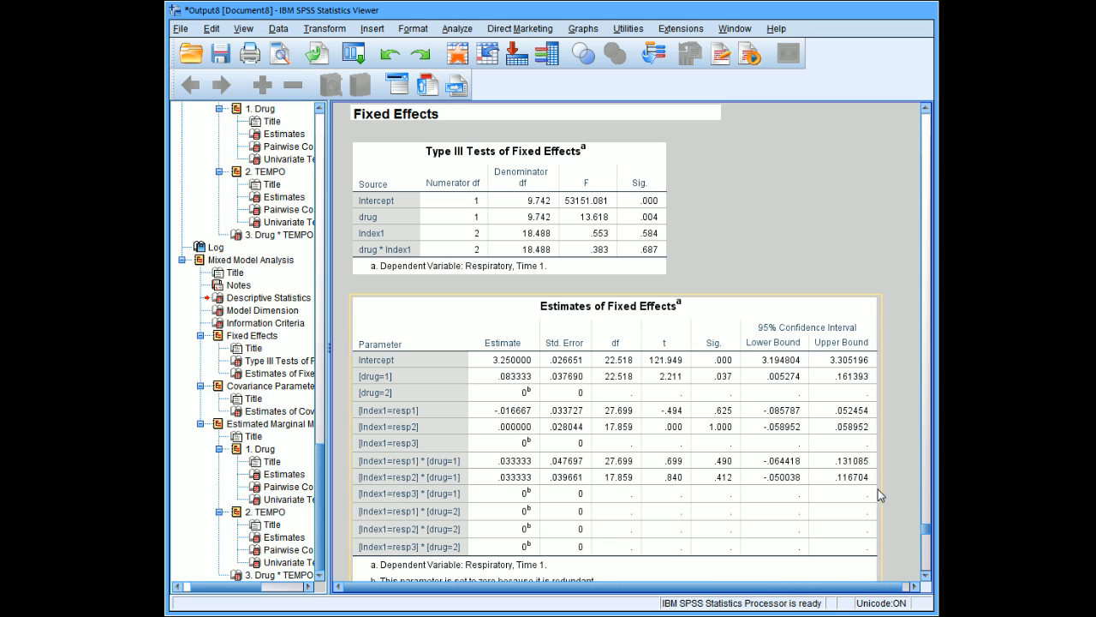
left_click(915, 541)
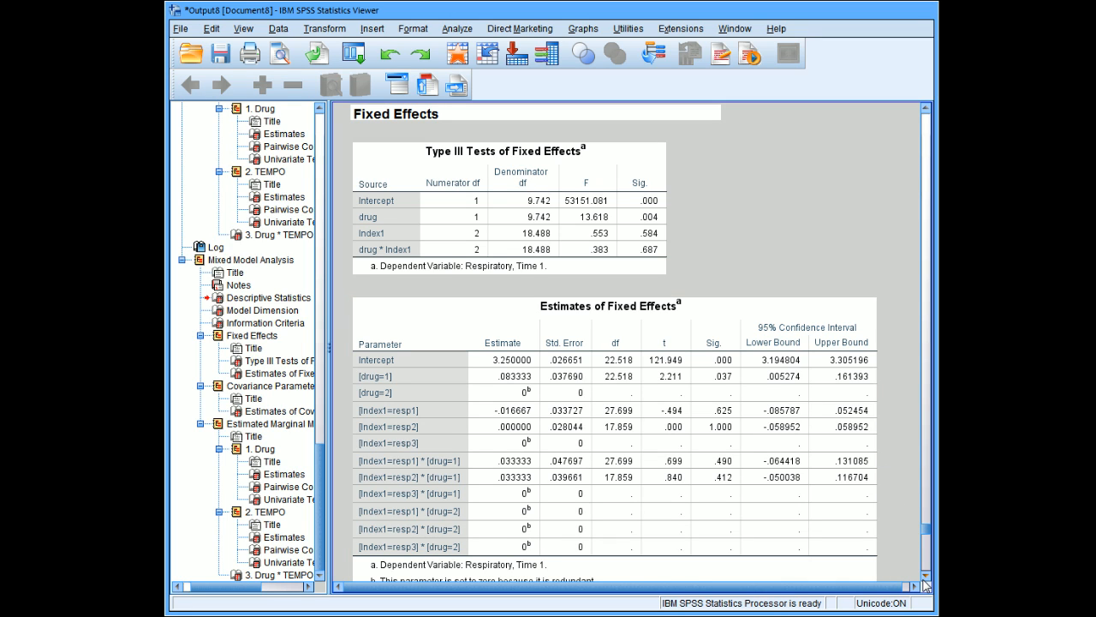
left_click(925, 577)
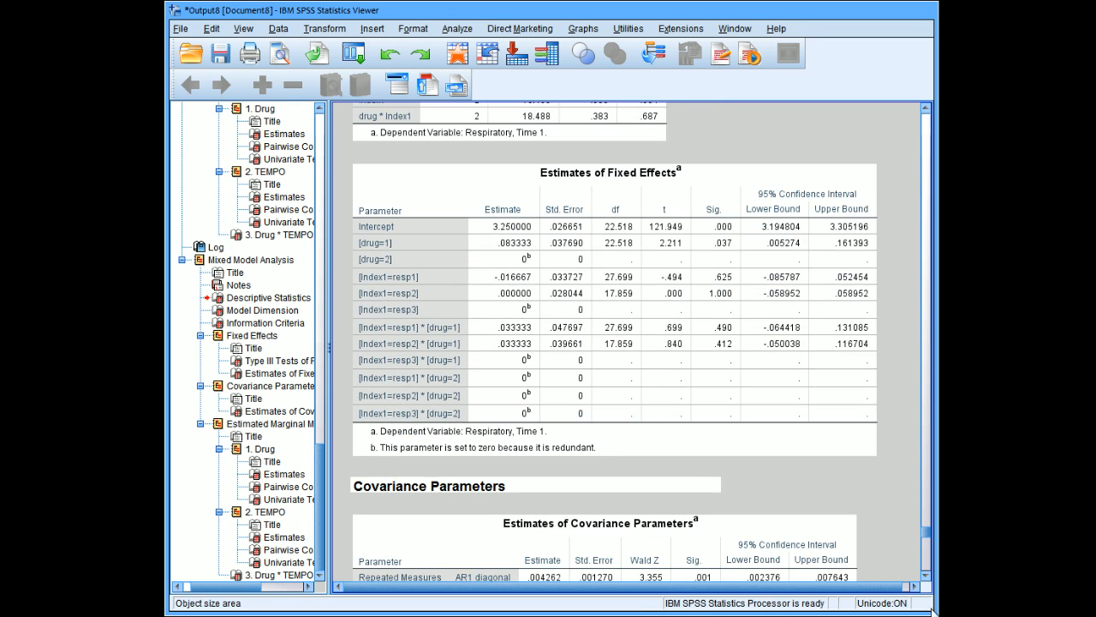
left_click_drag(925, 597, 912, 608)
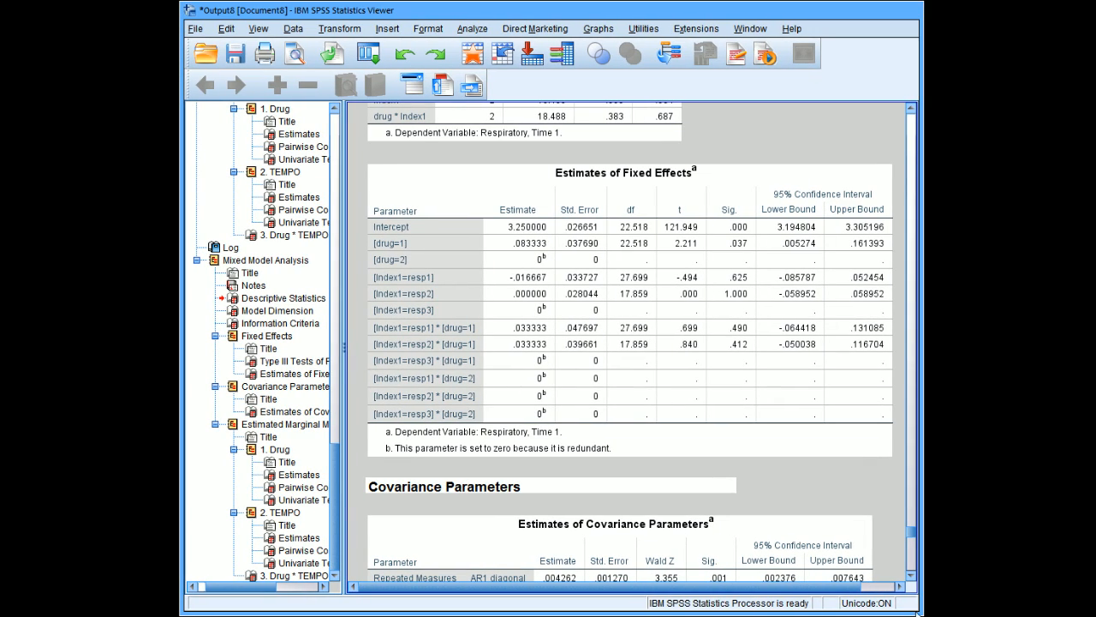
left_click(835, 451)
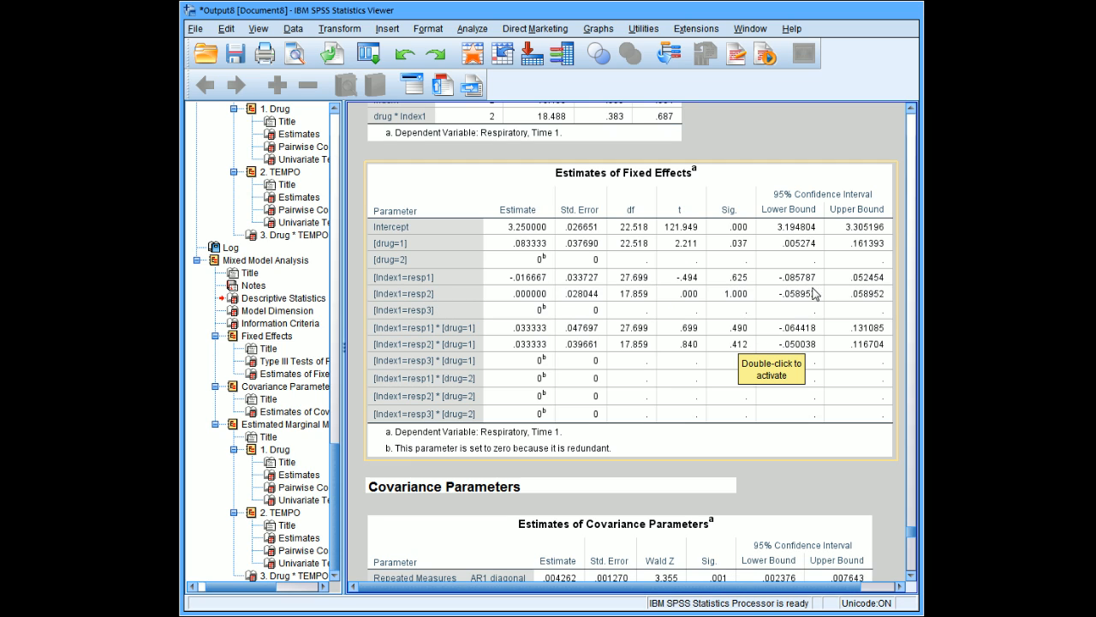
left_click(912, 108)
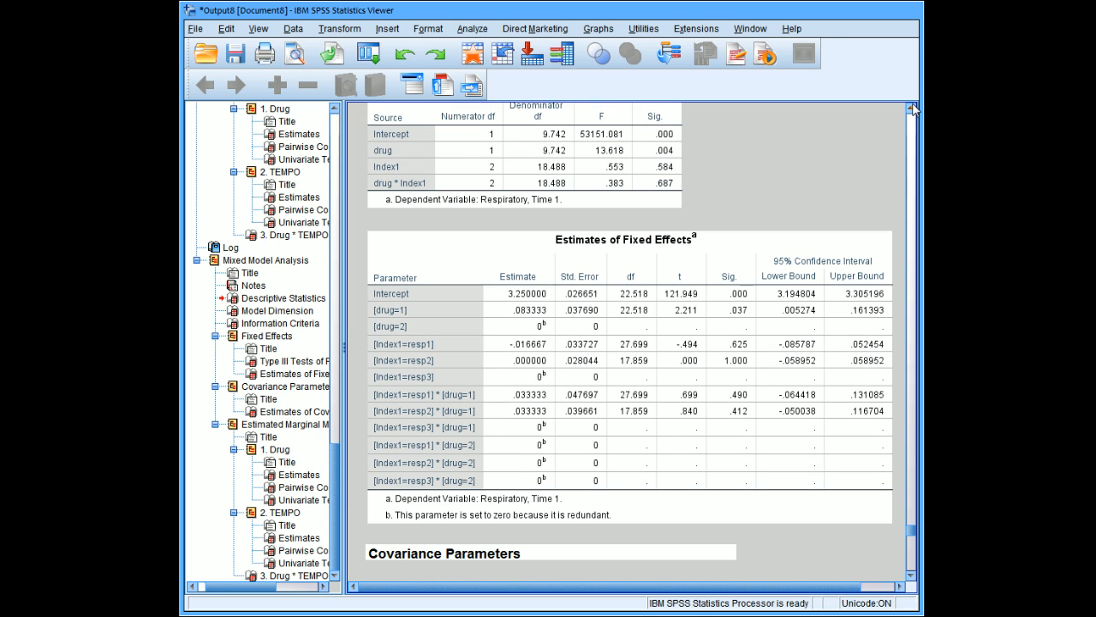
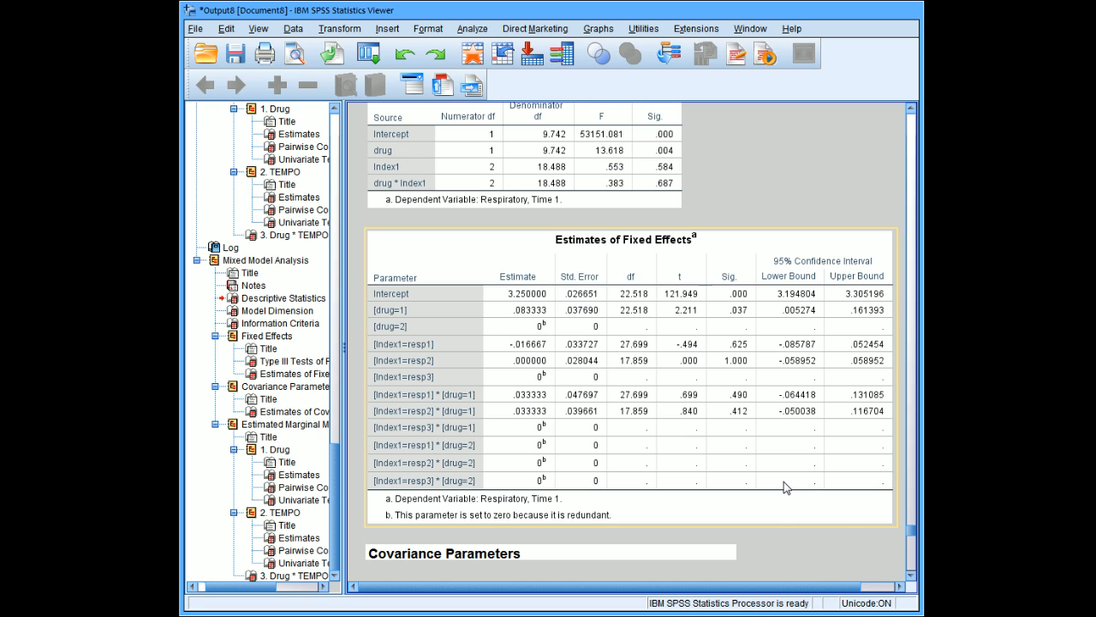
Examine the covariance parameter estimates and the estimated marginal means with pairwise comparisons for Drug and TEMPO
left_click(909, 576)
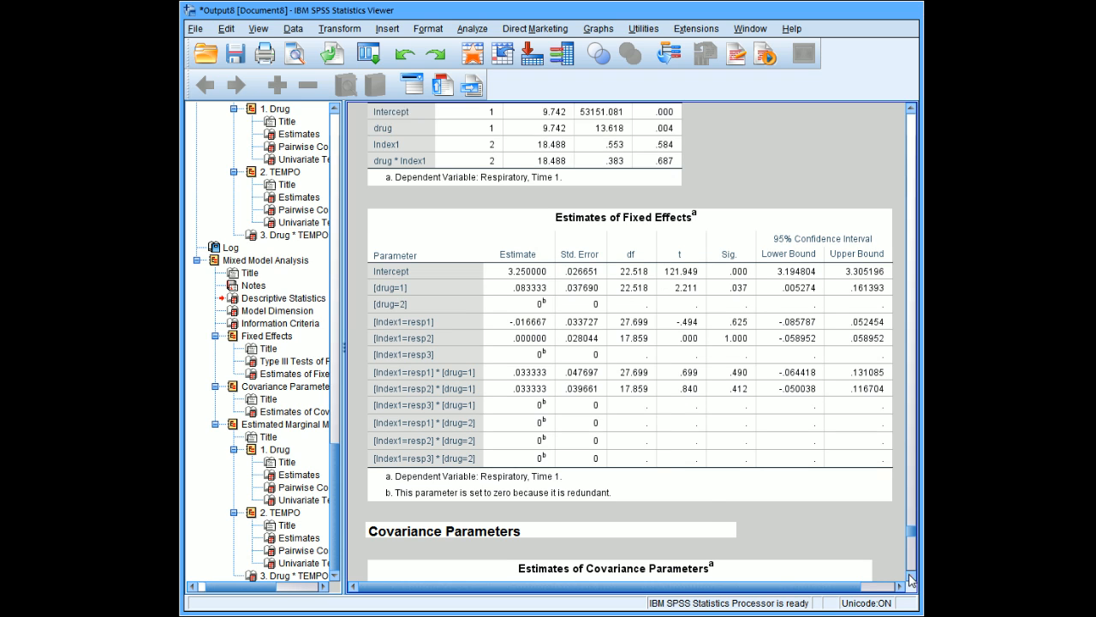
left_click(910, 575)
left_click(909, 577)
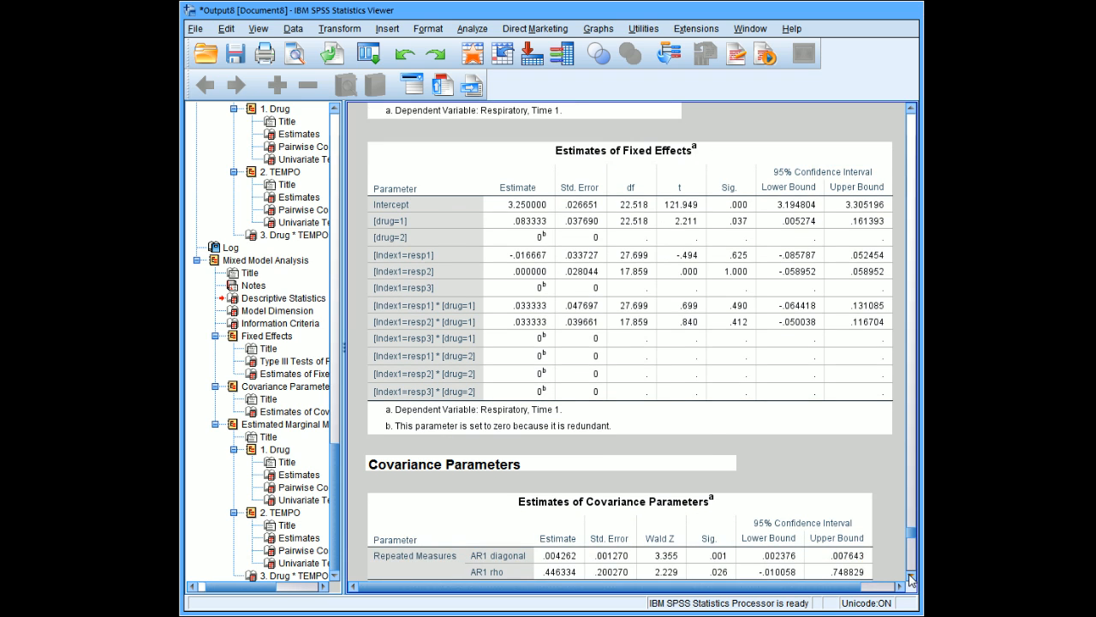
left_click(910, 577)
left_click(909, 577)
left_click_drag(909, 578, 909, 579)
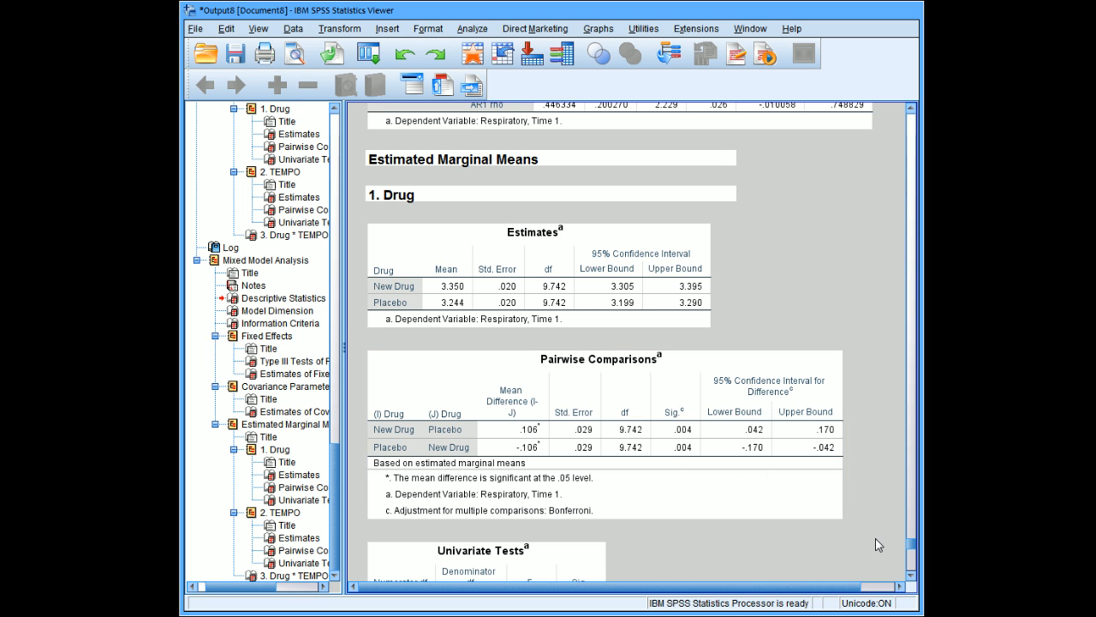
left_click(911, 579)
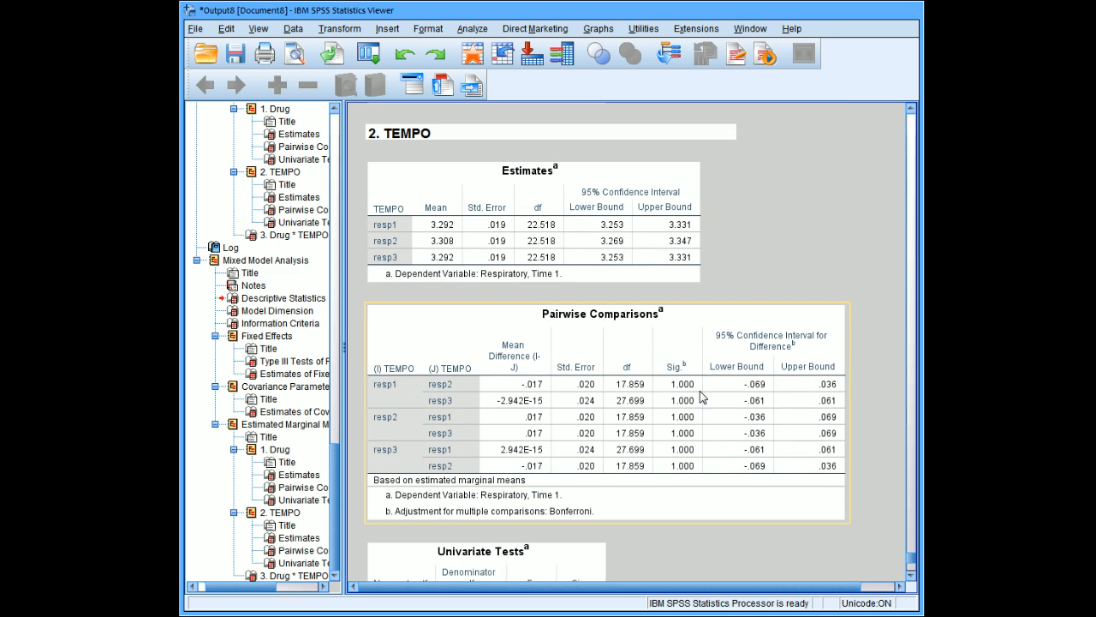
left_click(913, 579)
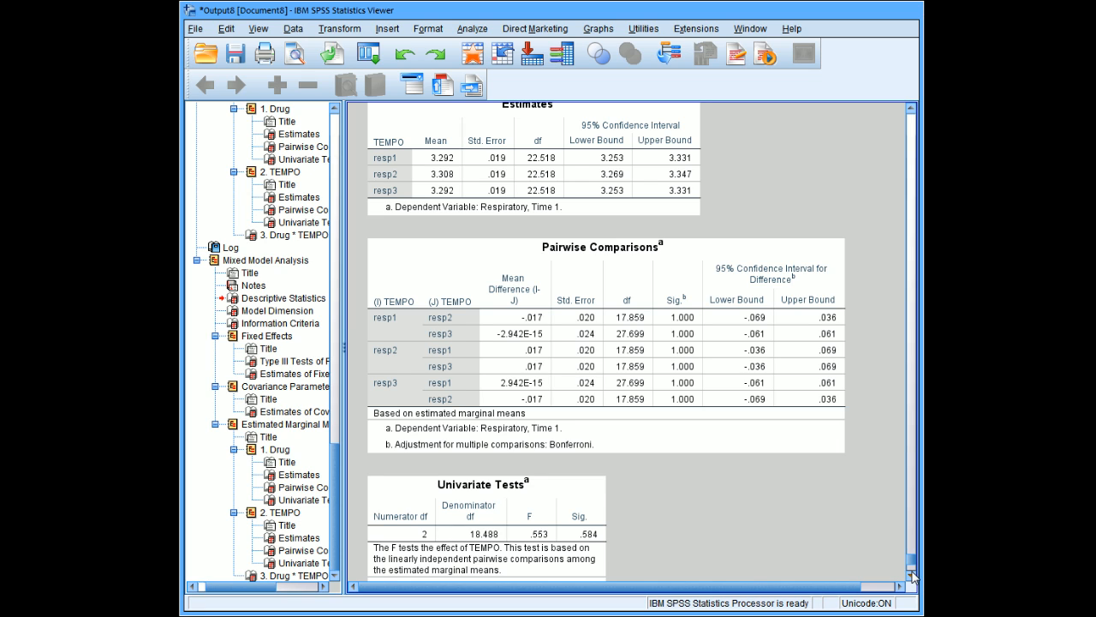
scroll(913, 576, "down", 5)
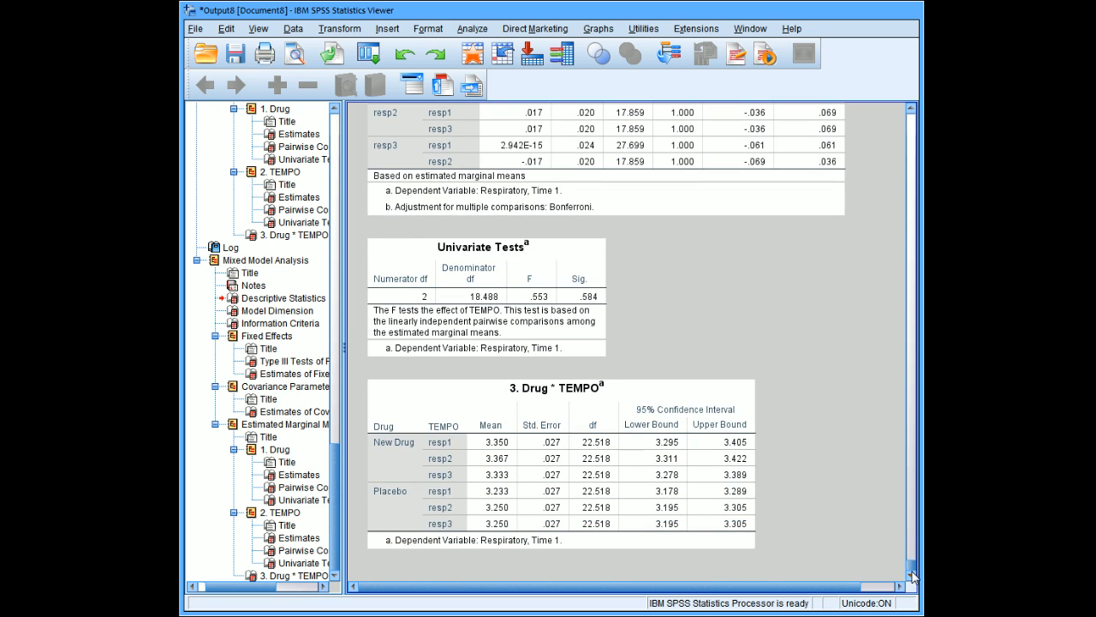
Examine the Drug * TEMPO estimated marginal means and their 95% confidence intervals
left_click(685, 473)
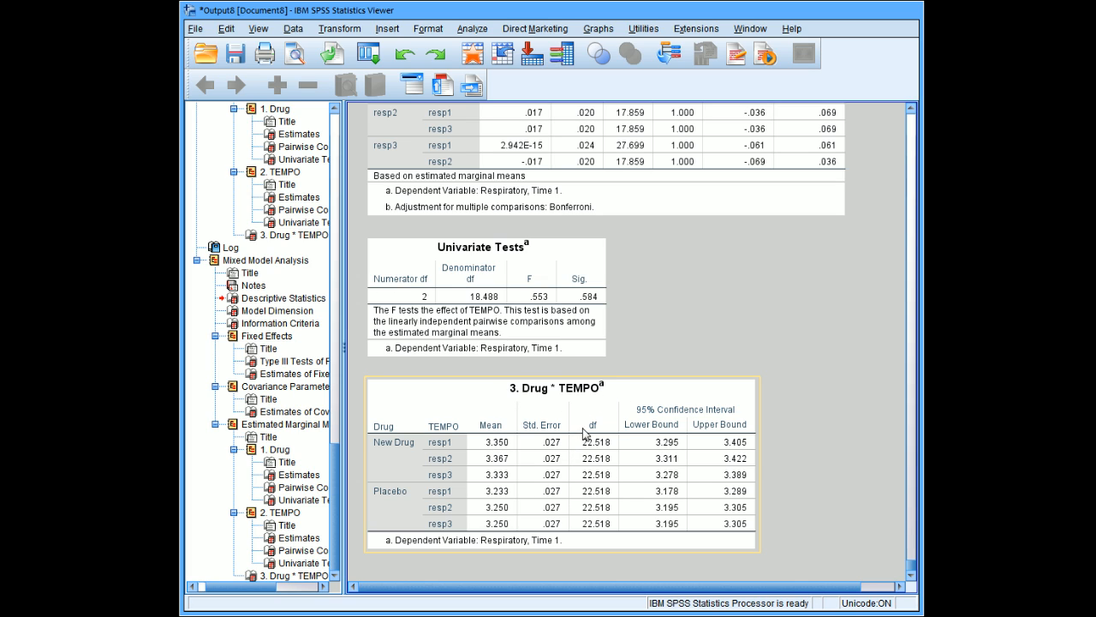
left_click(558, 565)
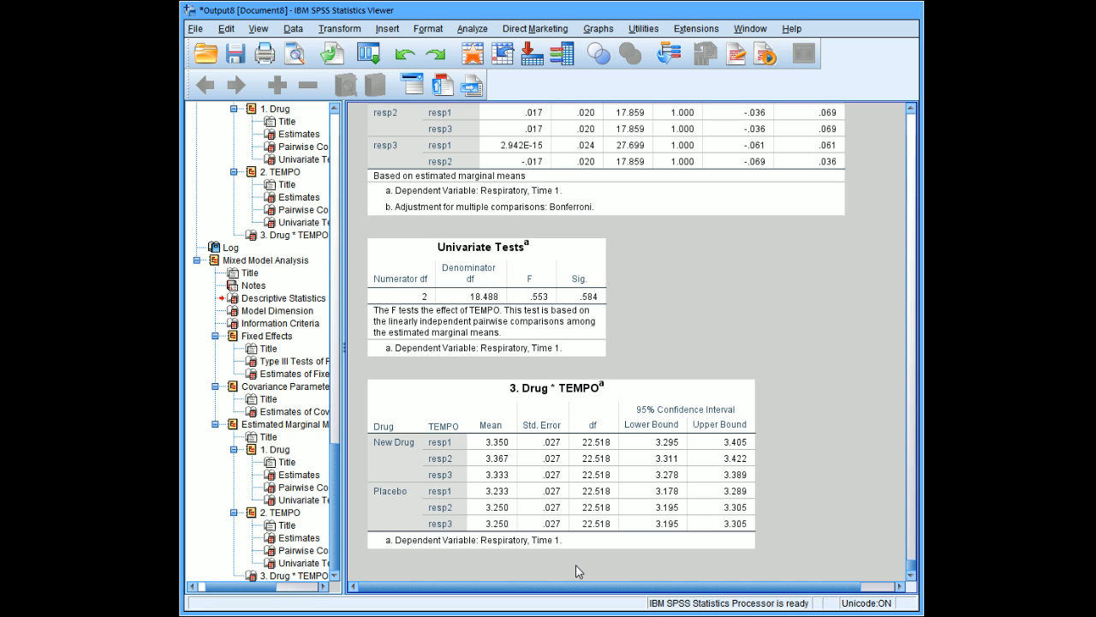
left_click(604, 535)
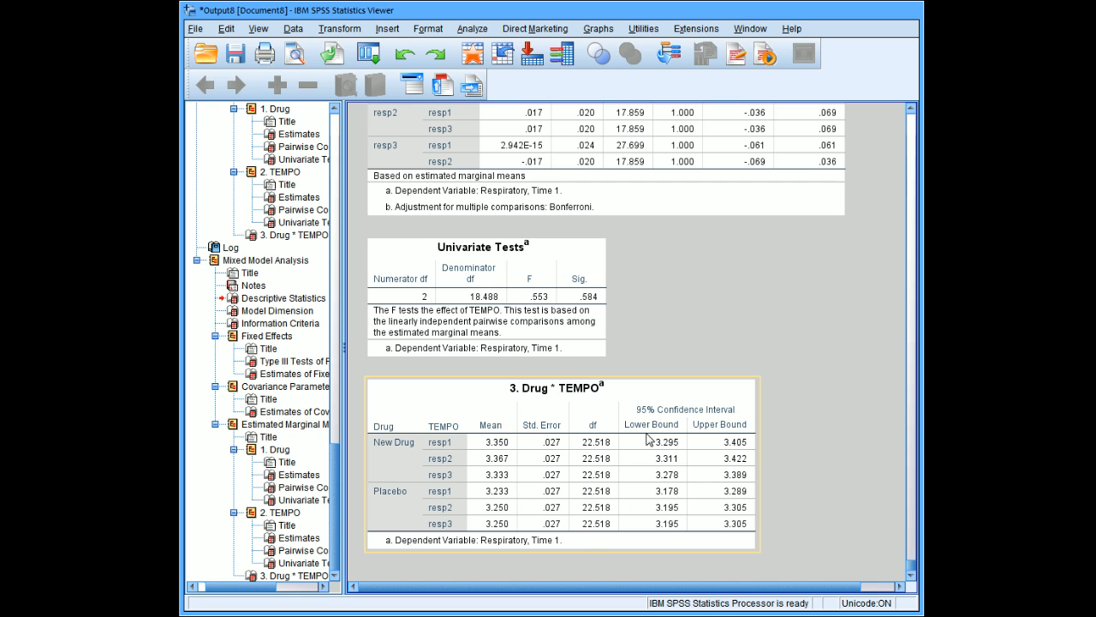
left_click(788, 422)
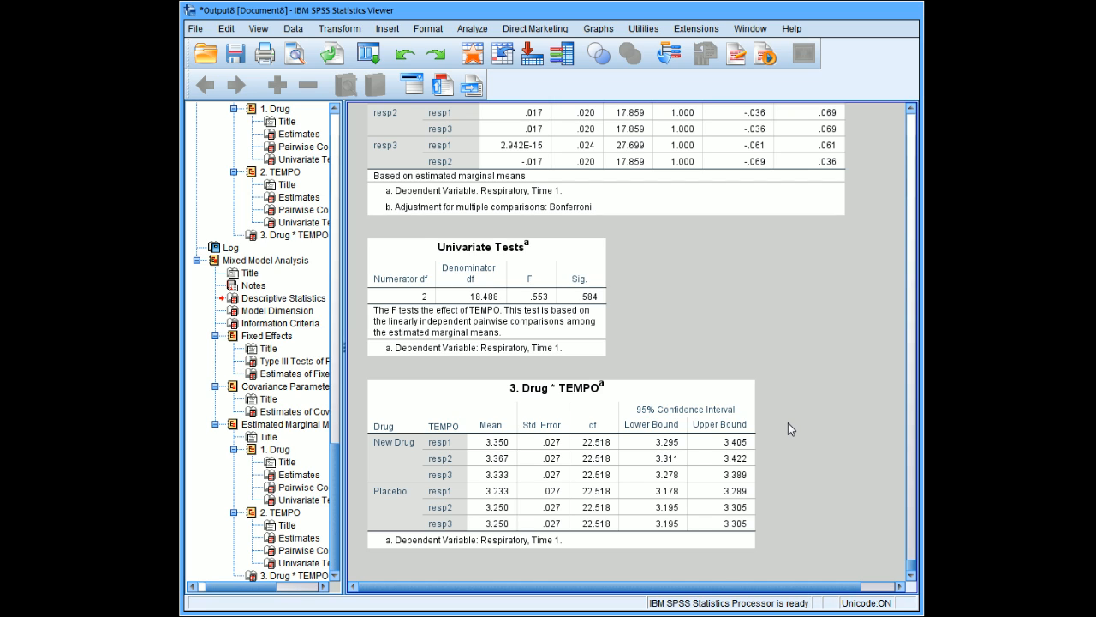
left_click(697, 411)
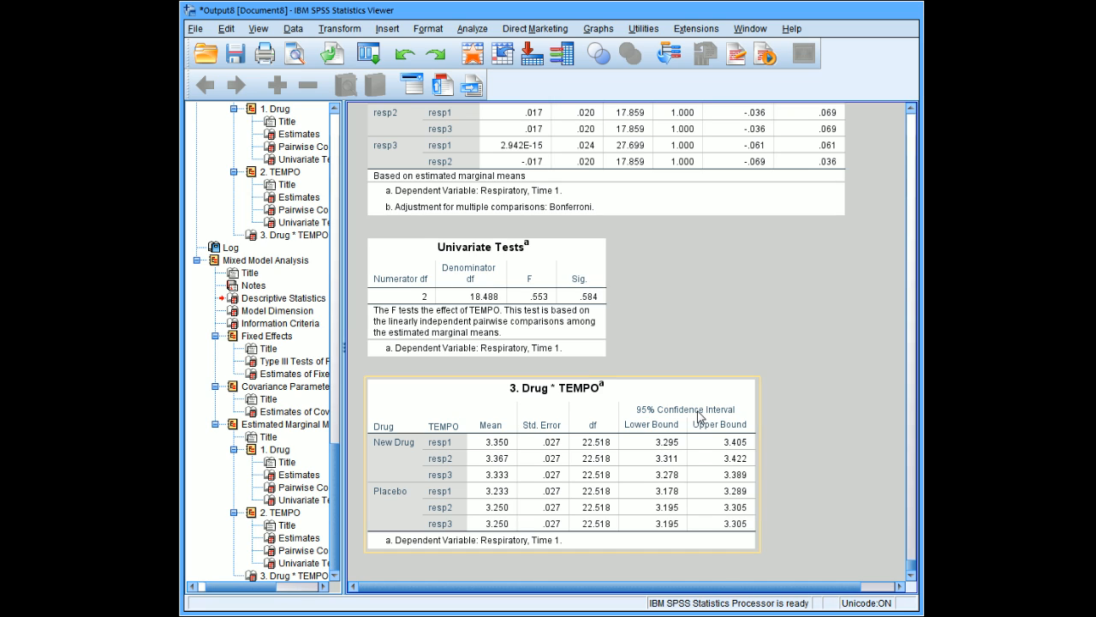
left_click(792, 392)
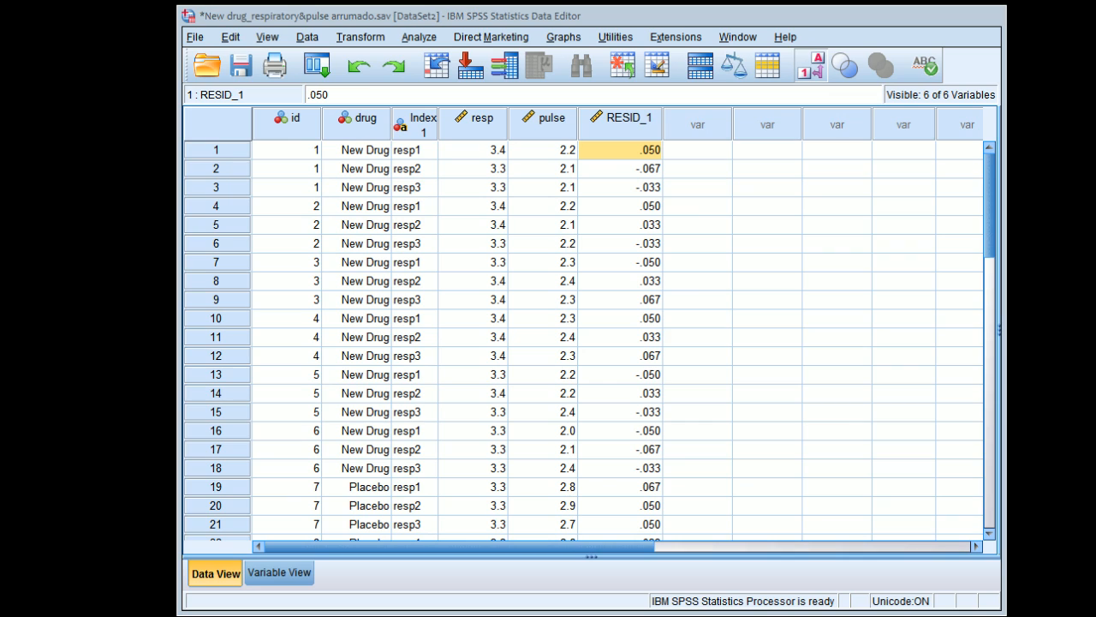
Reopen the linear mixed model for resp with its AR(1) repeated covariance and existing settings, and paste its commands into a syntax window
left_click(338, 16)
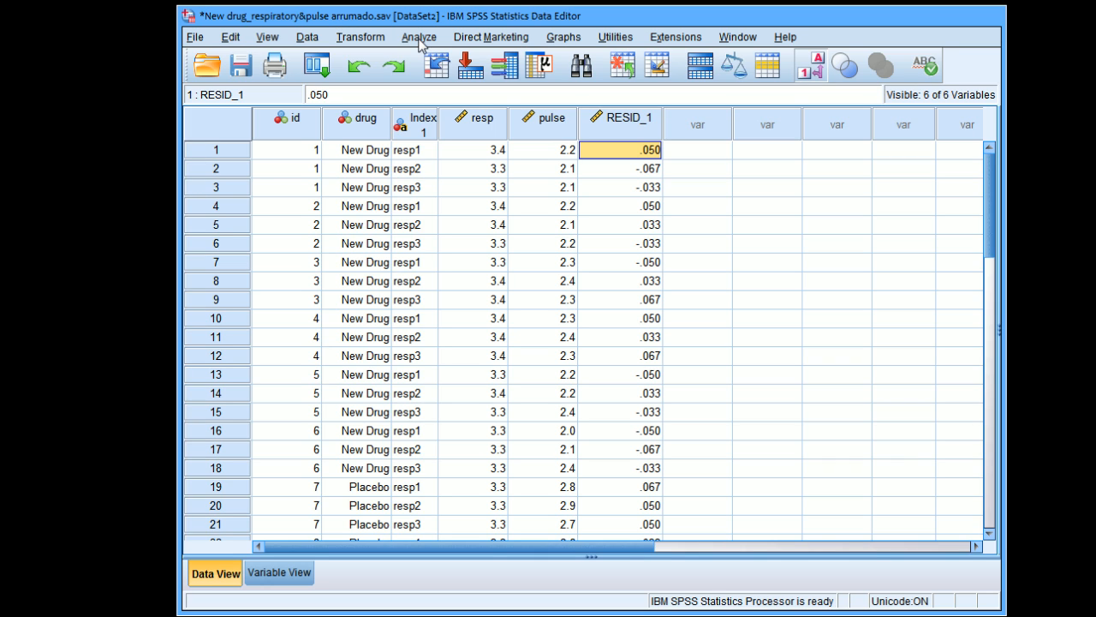
left_click(1053, 82)
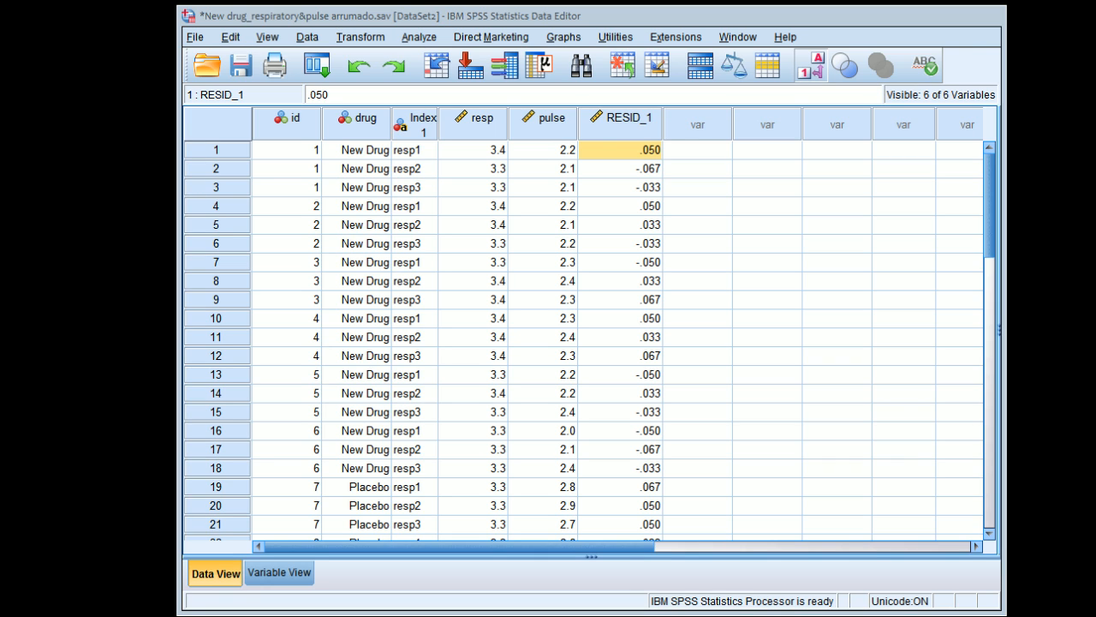
left_click(410, 43)
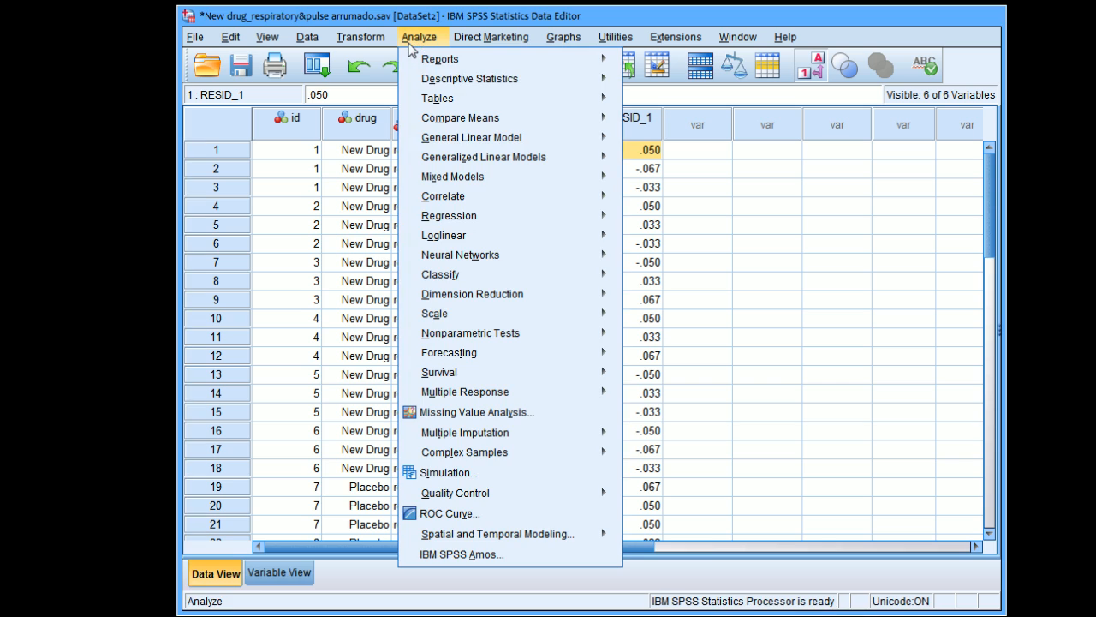
mouse_move(516, 182)
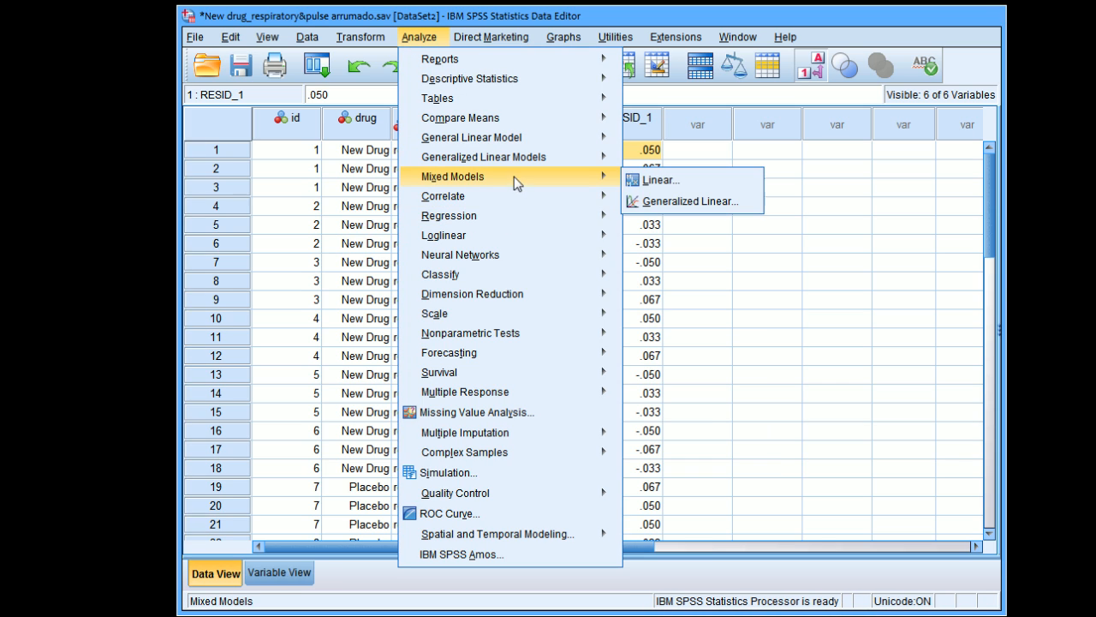
left_click(659, 179)
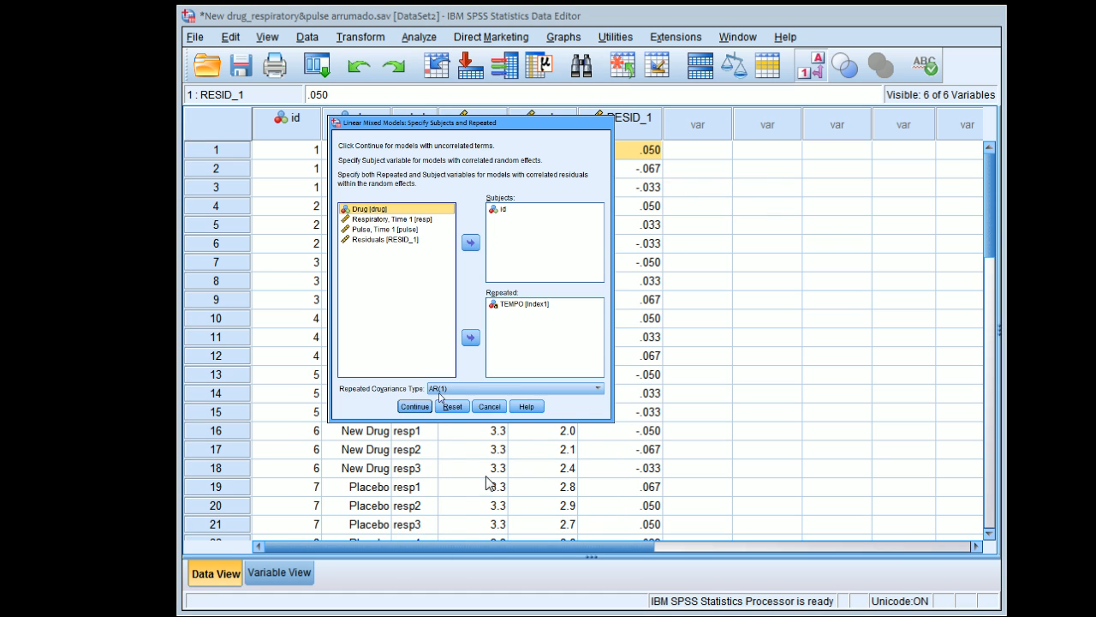
left_click(415, 407)
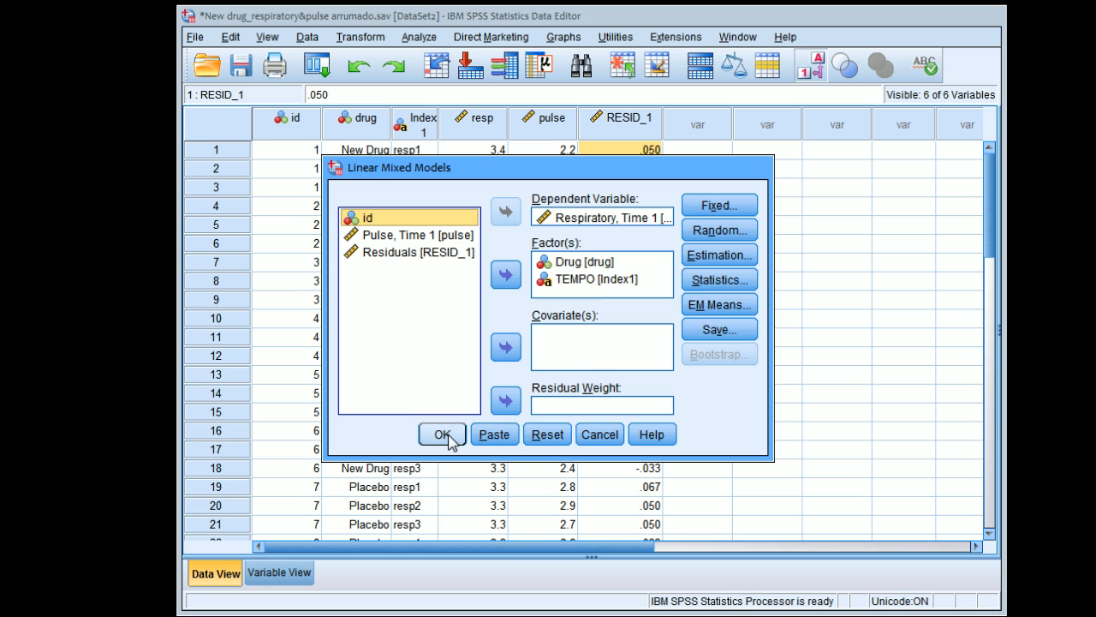
left_click(493, 435)
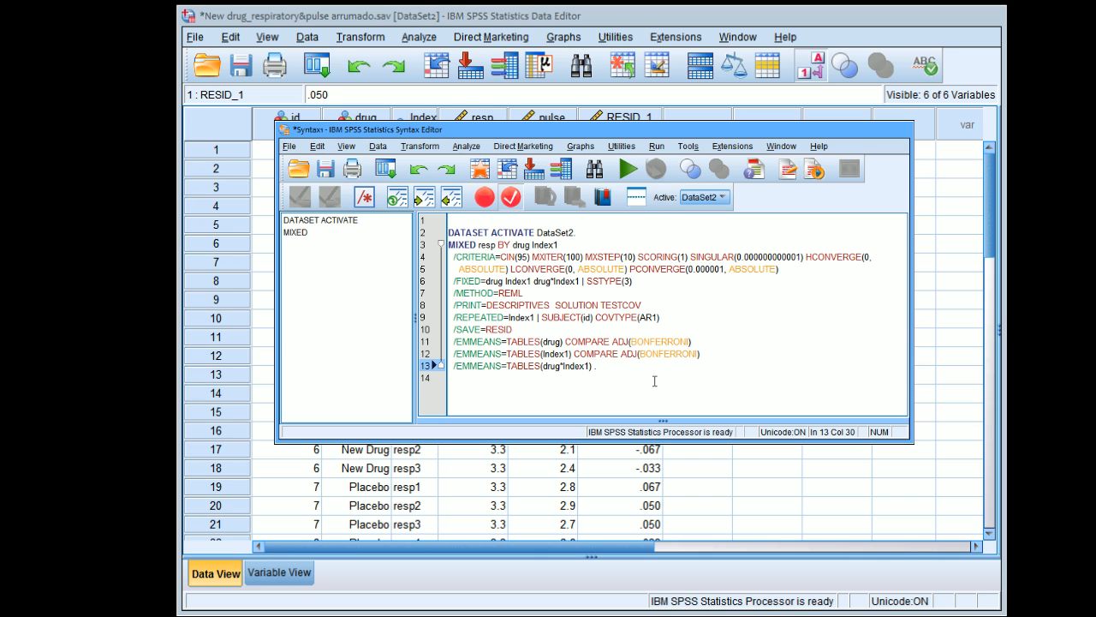
Add compare(drug) adj(bonferroni) to the drug*Index1 EMMEANS line and run the whole MIXED syntax
type("ompare(drug ")
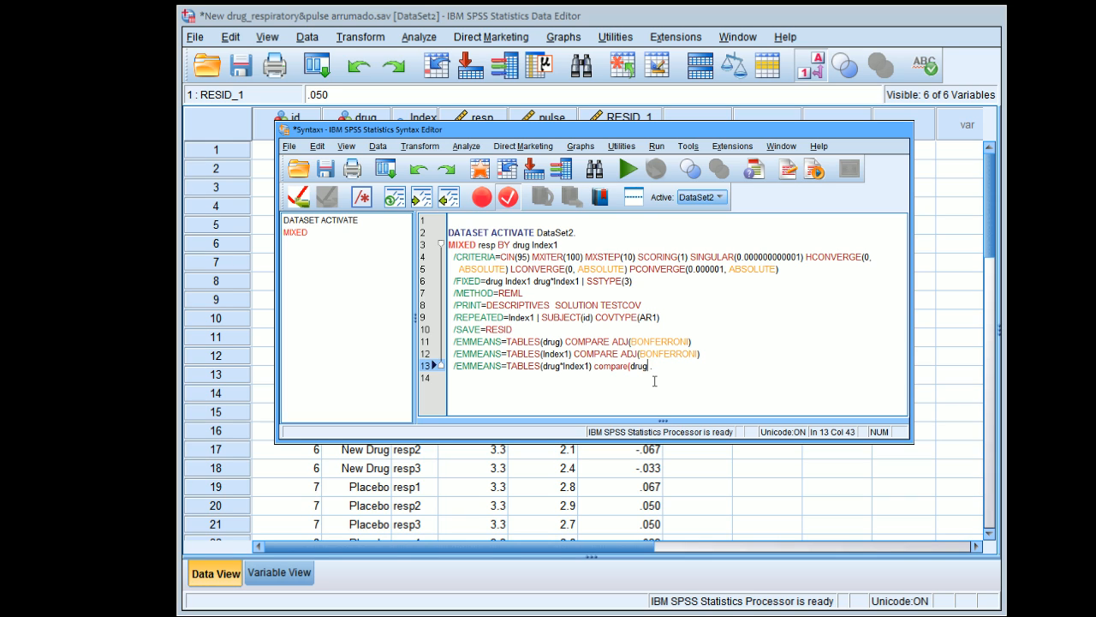
type(")")
type(" adj(")
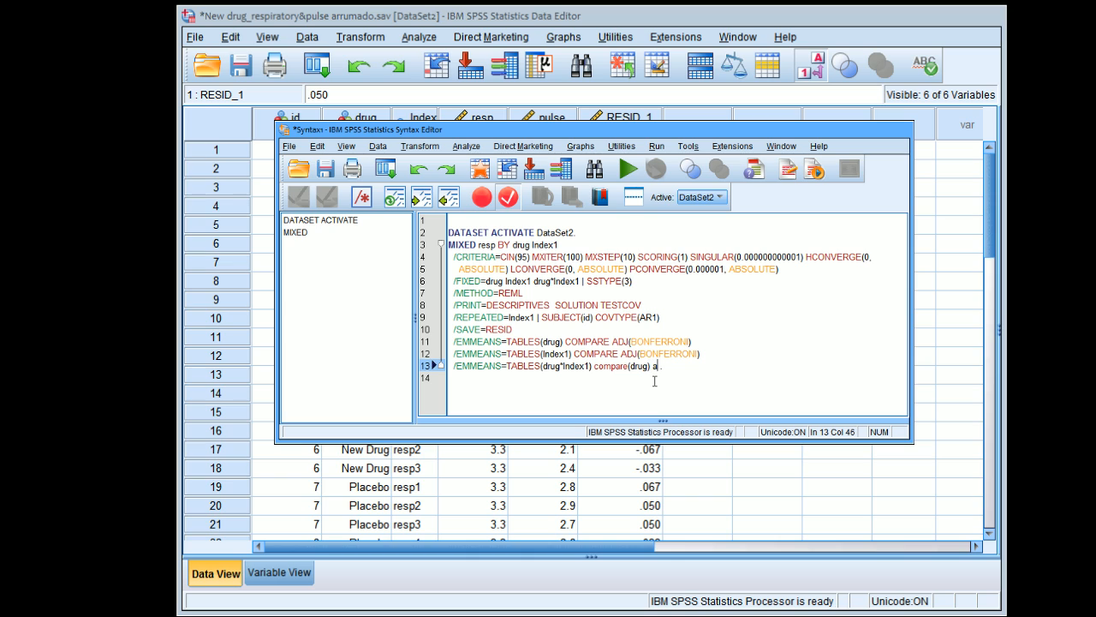
type("bonferroni")
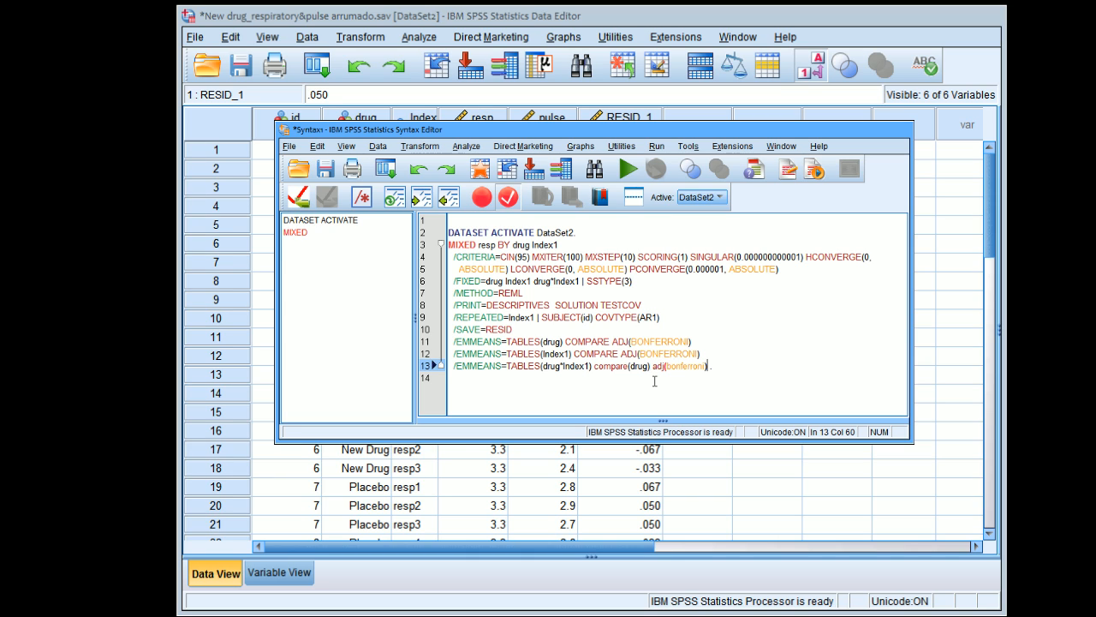
type(")")
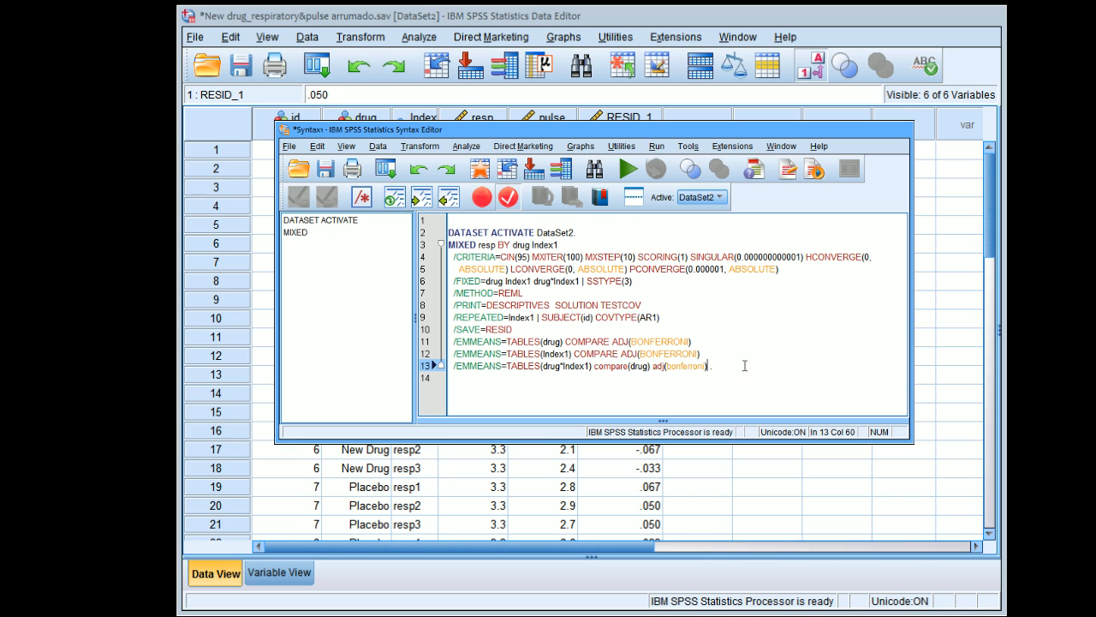
left_click_drag(719, 368, 448, 232)
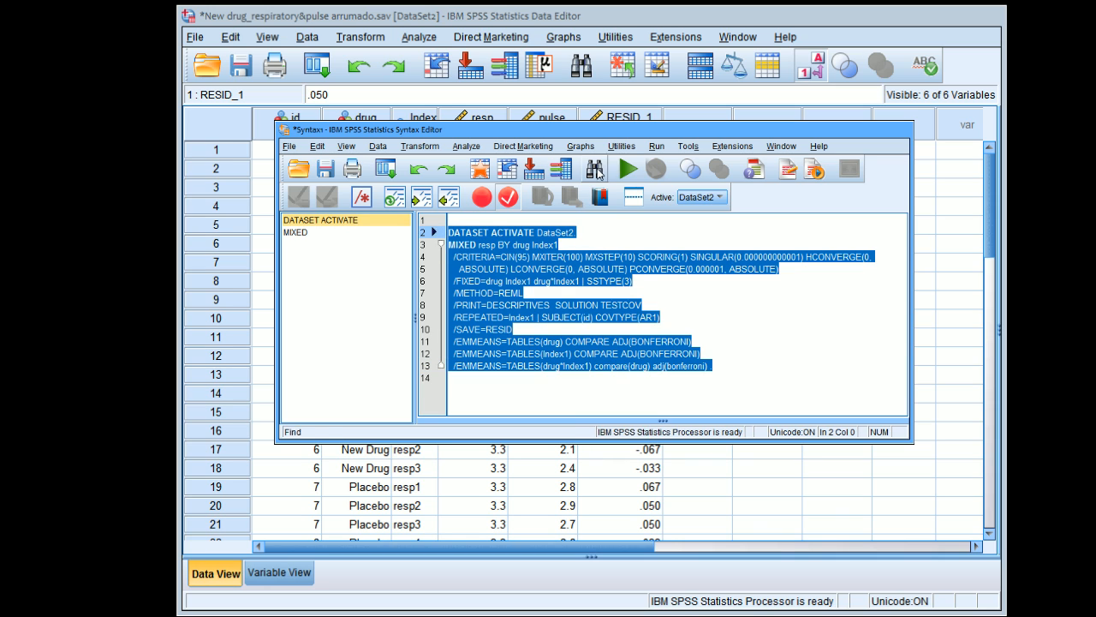
left_click(629, 170)
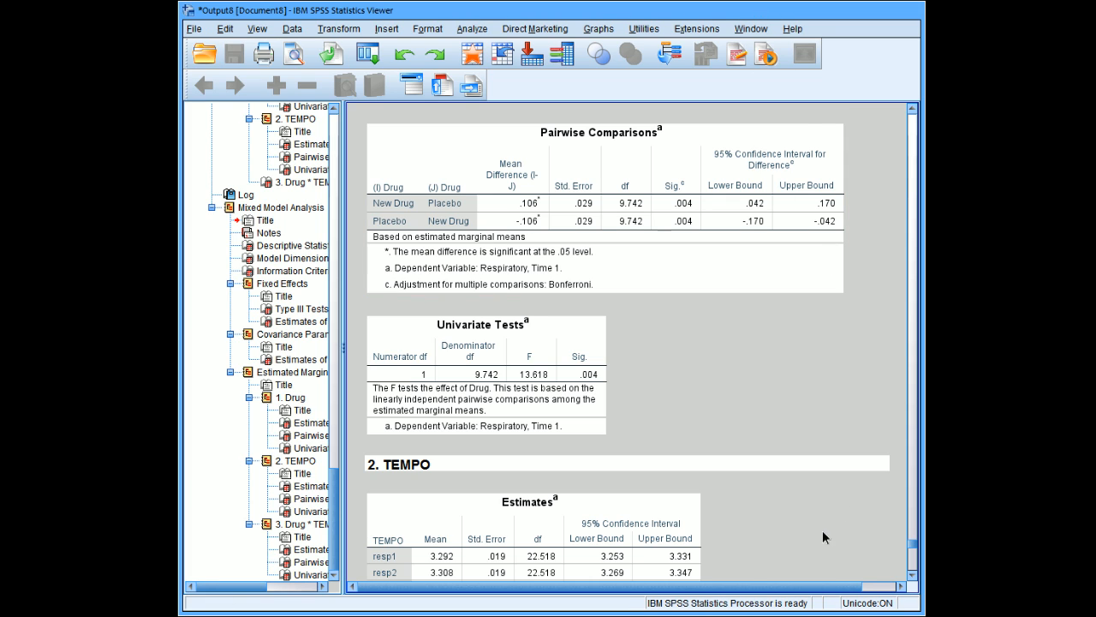
Examine the new Drug * TEMPO estimates and the Bonferroni pairwise comparisons of drugs within each time point
scroll(822, 530, "down", 5)
scroll(820, 528, "down", 8)
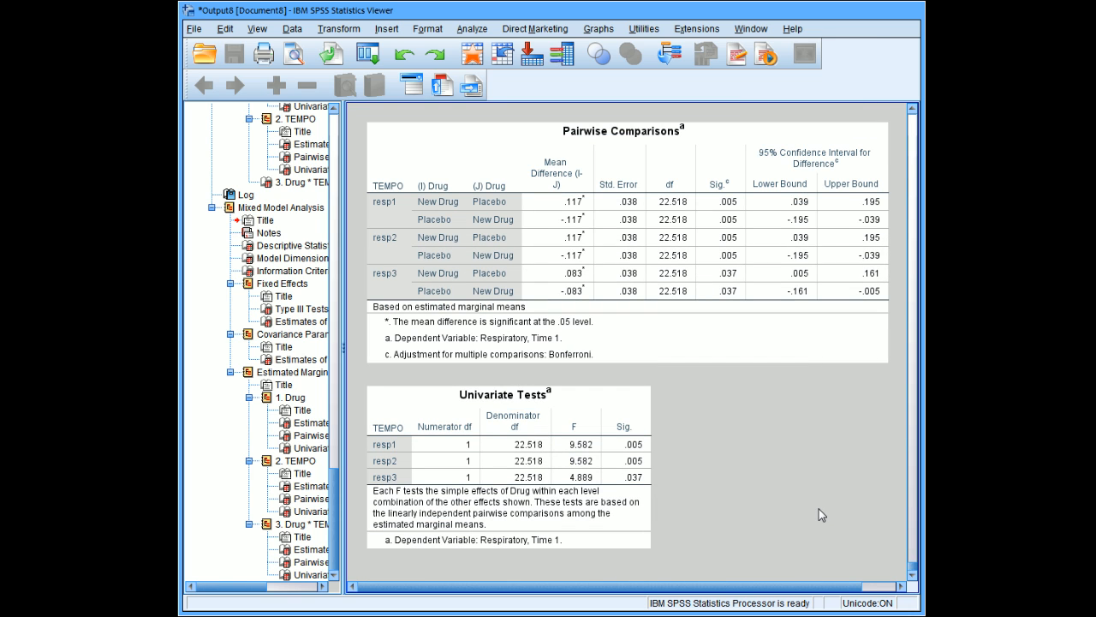
left_click(913, 108)
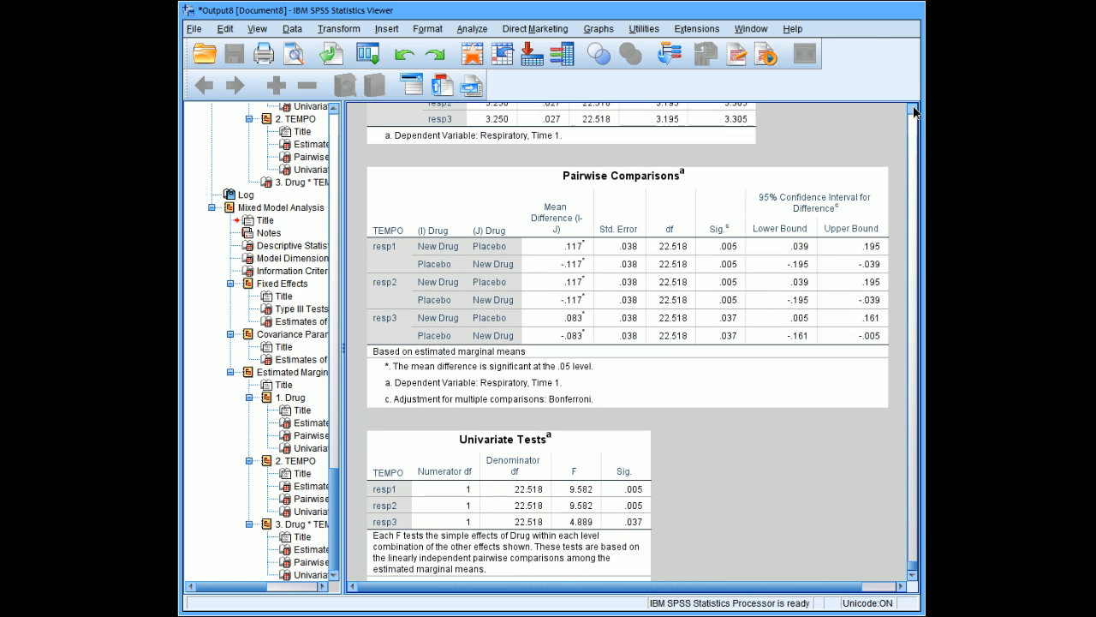
left_click(912, 109)
left_click(653, 172)
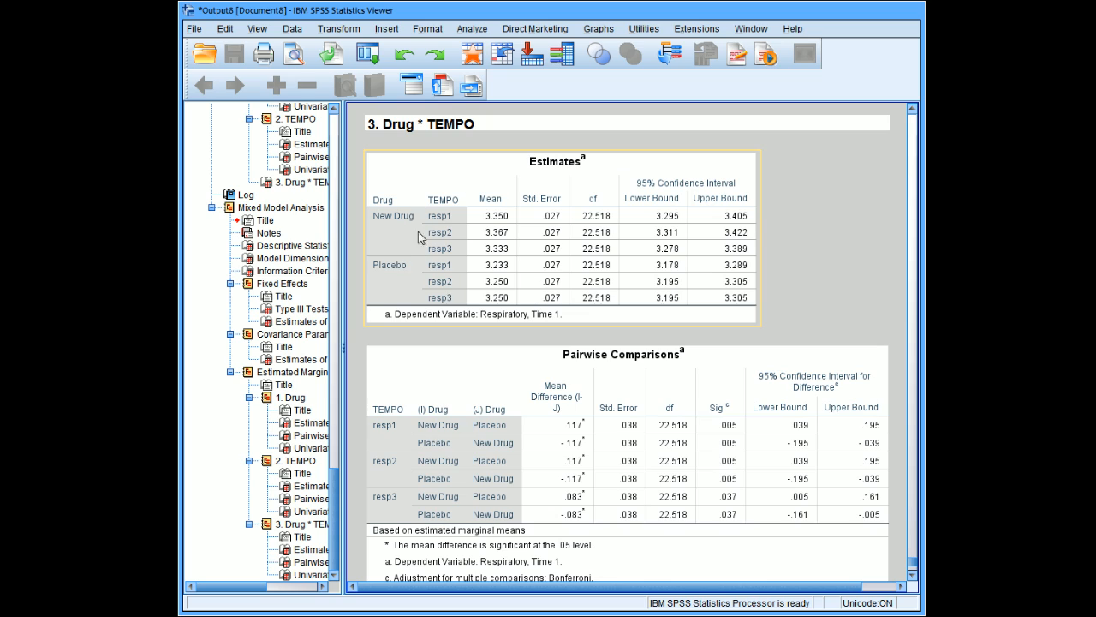
left_click(618, 483)
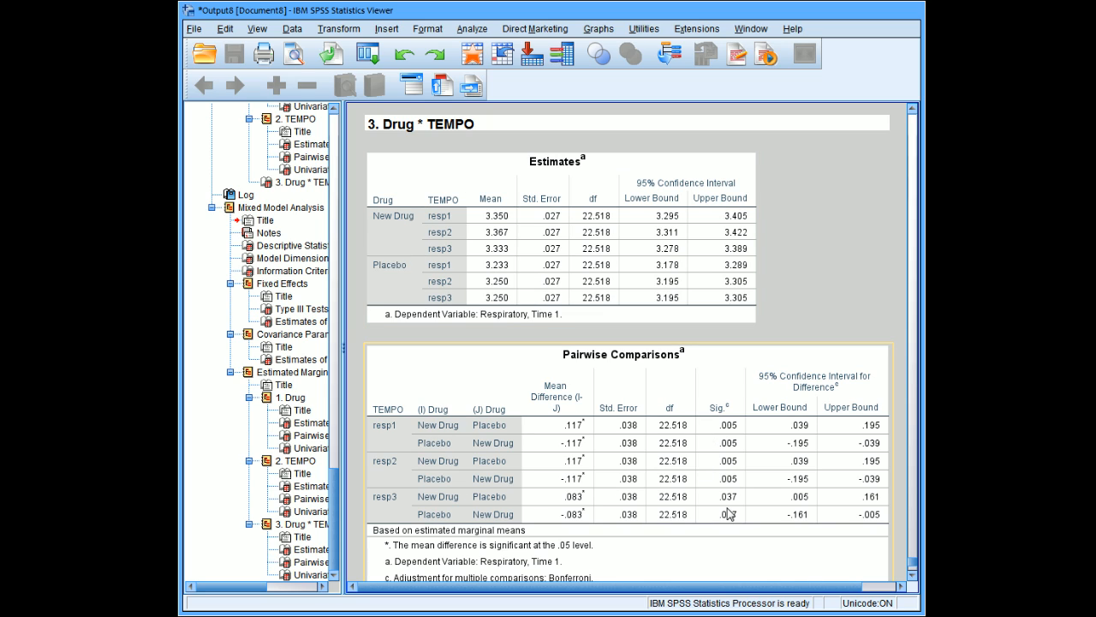
left_click(823, 269)
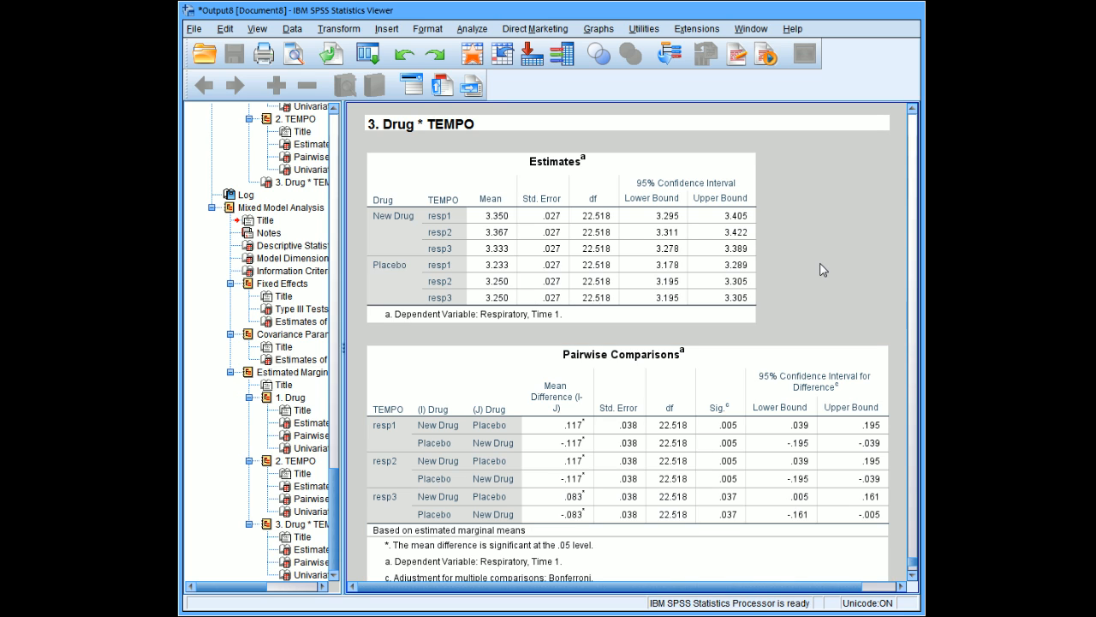
left_click(776, 395)
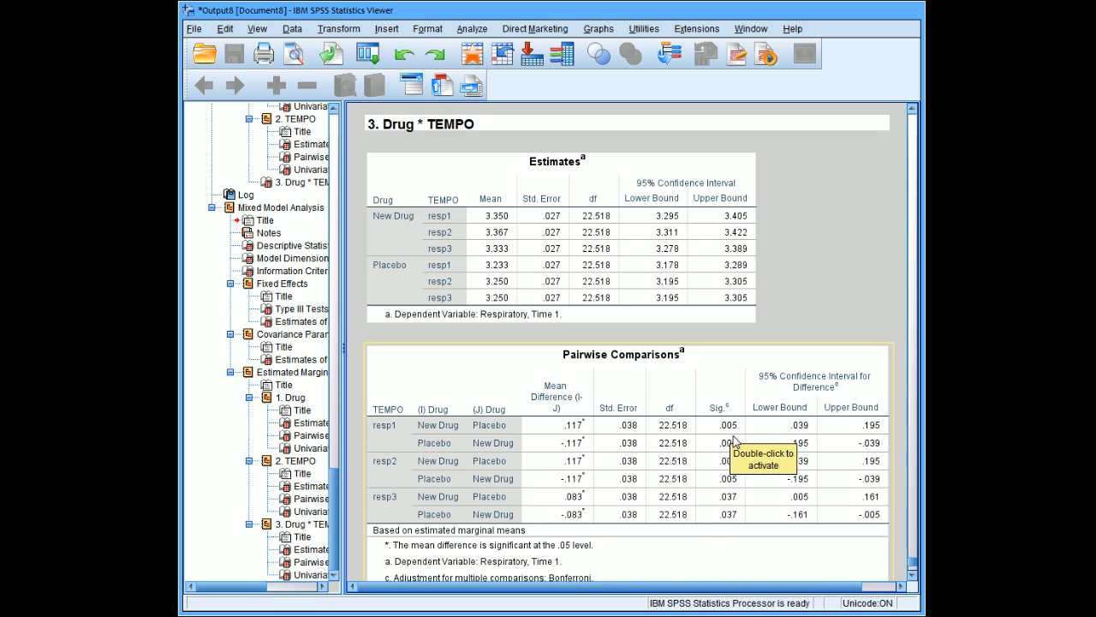
Go back through the marginal means of TEMPO and Drug and review the fixed effects estimates and Type III tests
left_click(914, 113)
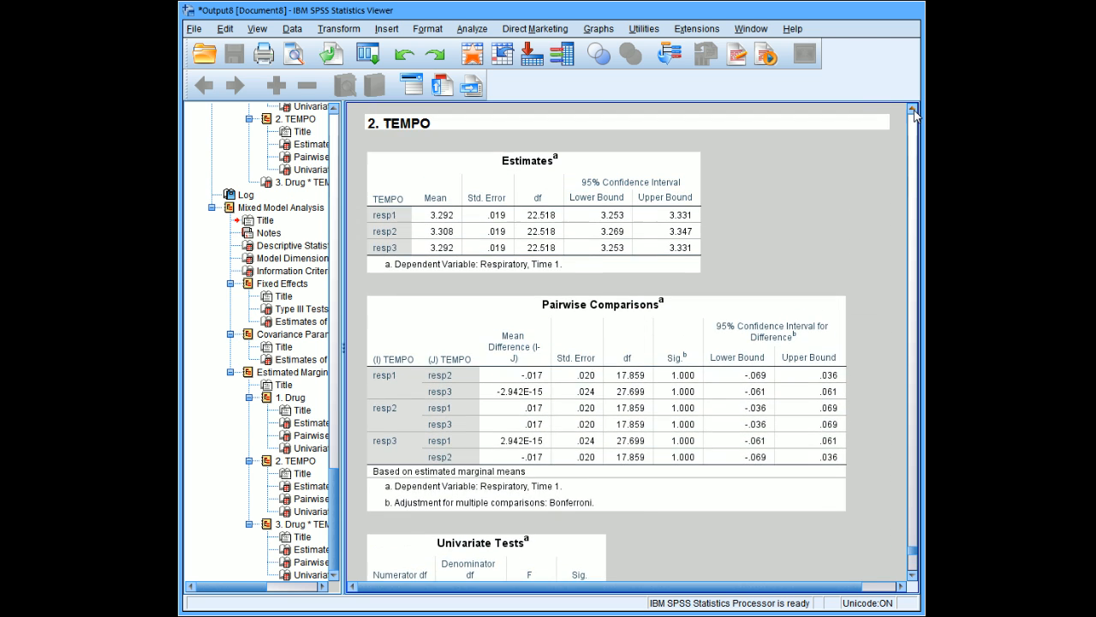
left_click(914, 112)
left_click(914, 112)
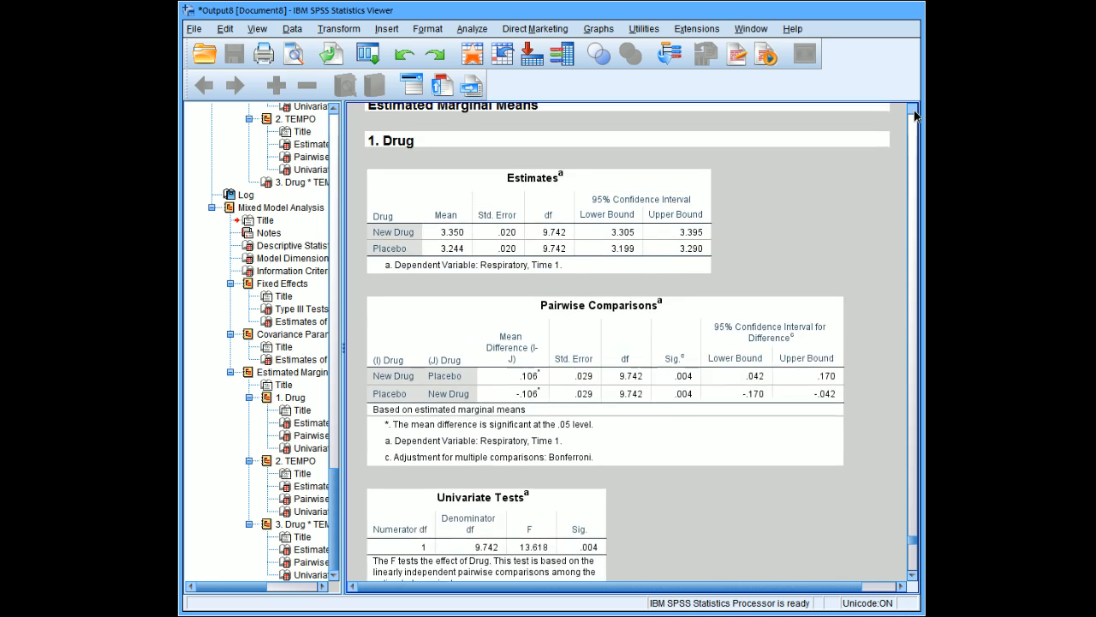
left_click(913, 112)
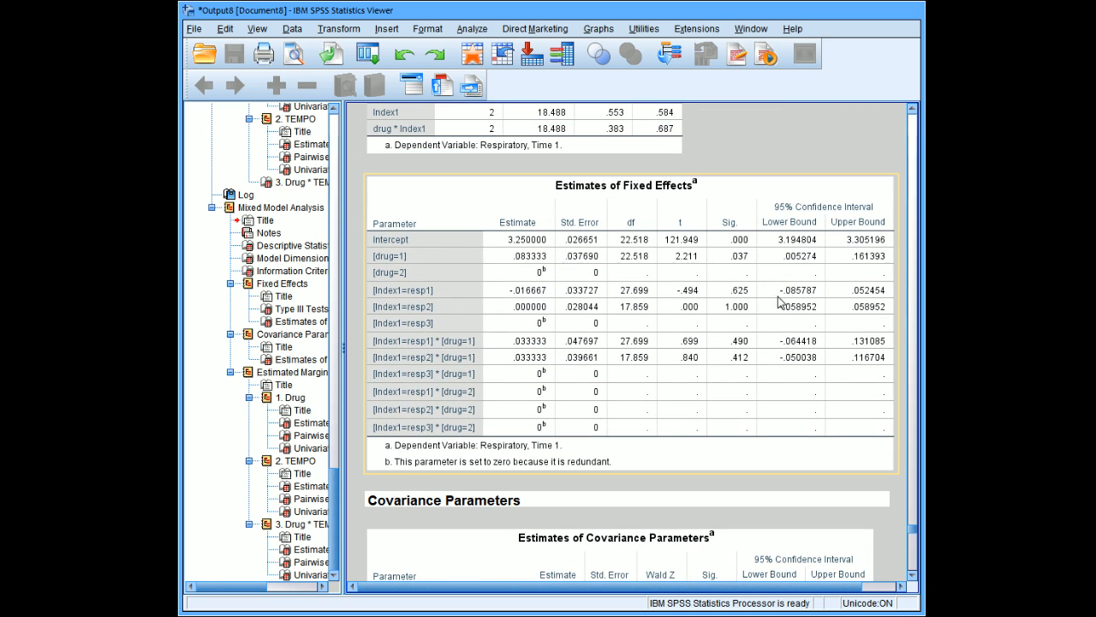
left_click(913, 113)
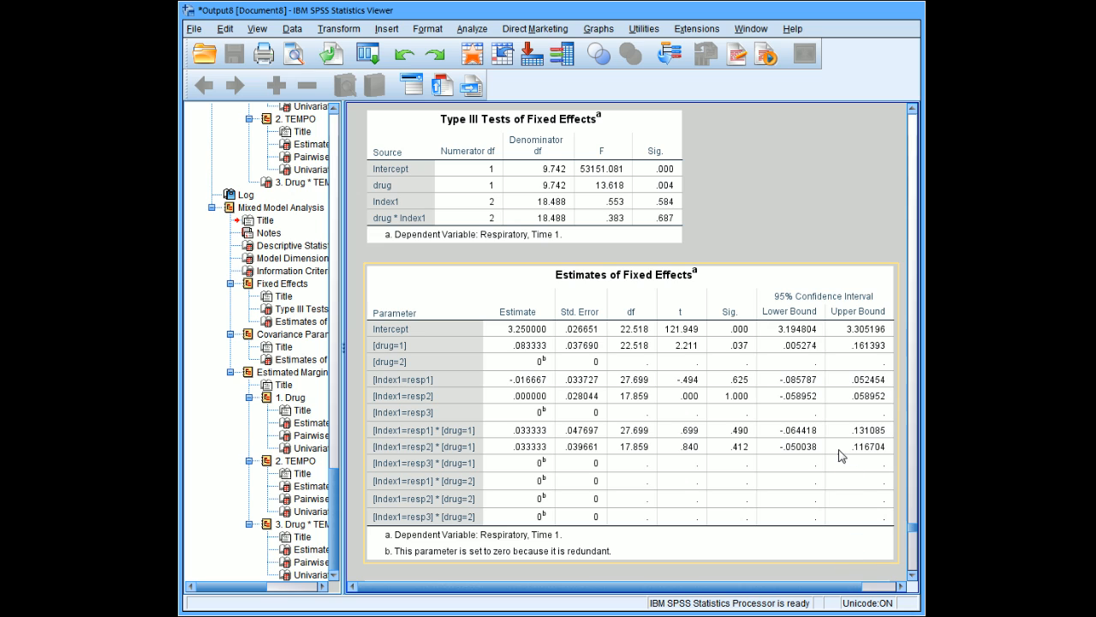
left_click(865, 240)
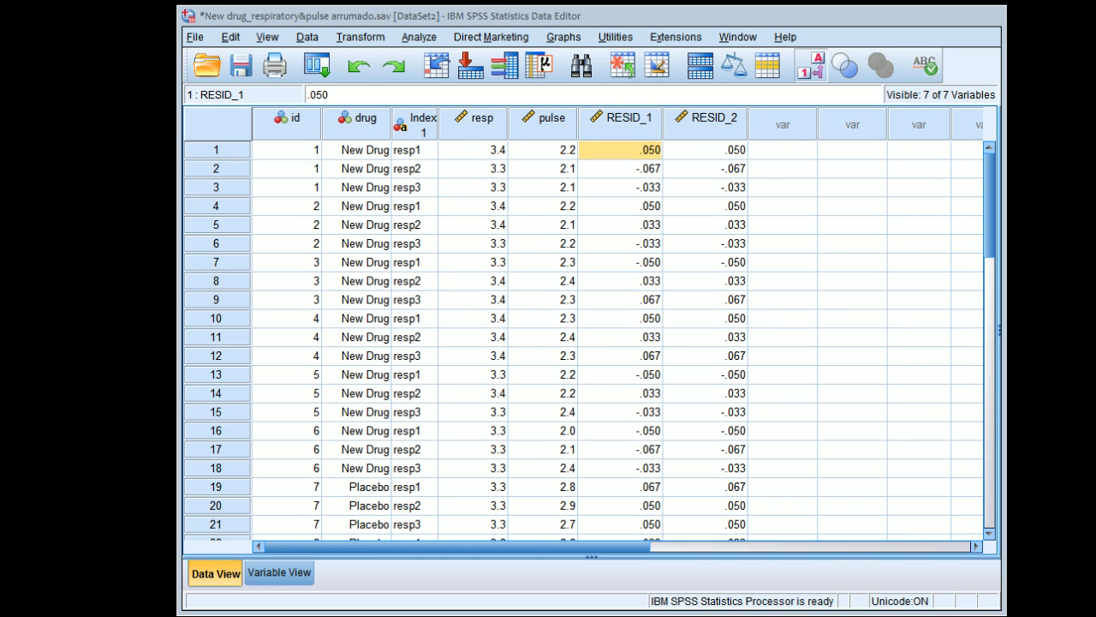
Switch to the Data Editor and delete the duplicate residual variable RESID_2
left_click(181, 113)
left_click(723, 127)
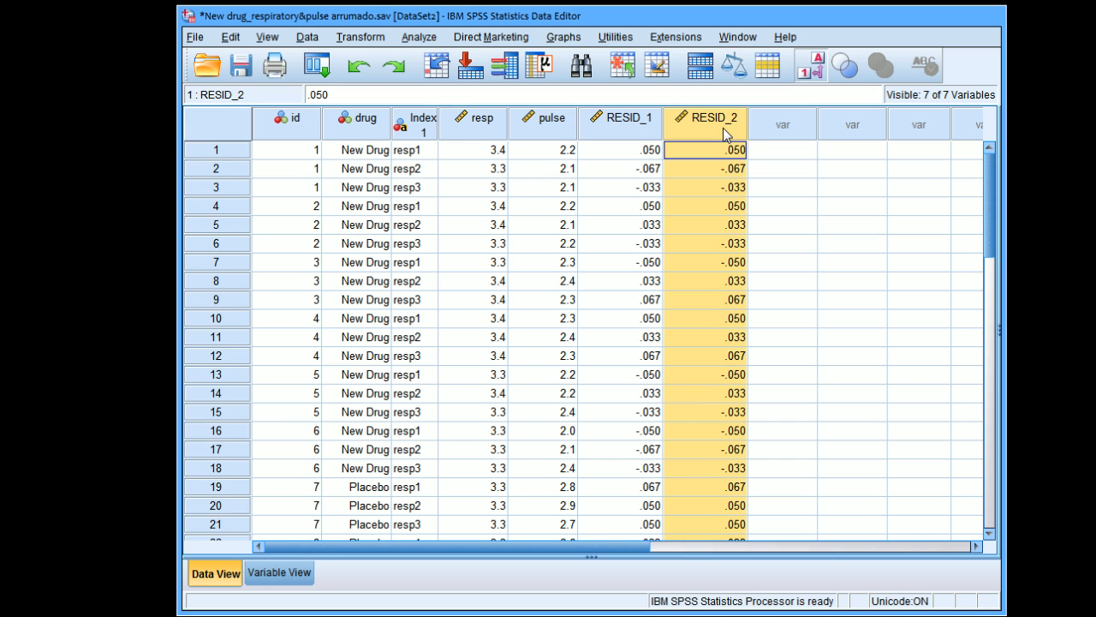
key("Delete")
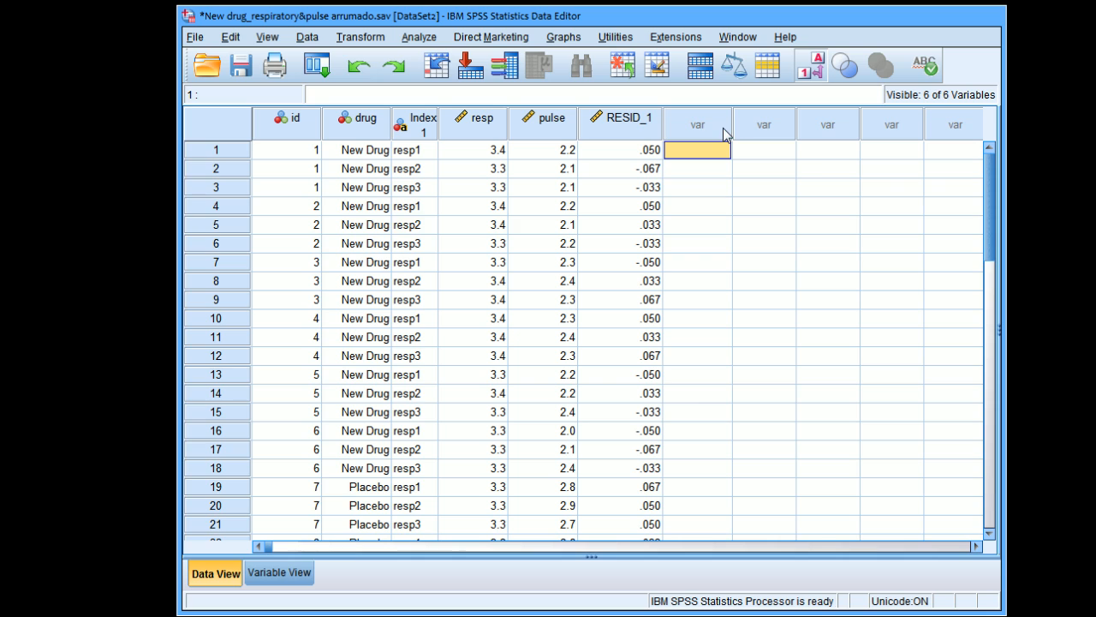
Select the RESID_1 column and make the Data Editor window narrower
left_click(638, 120)
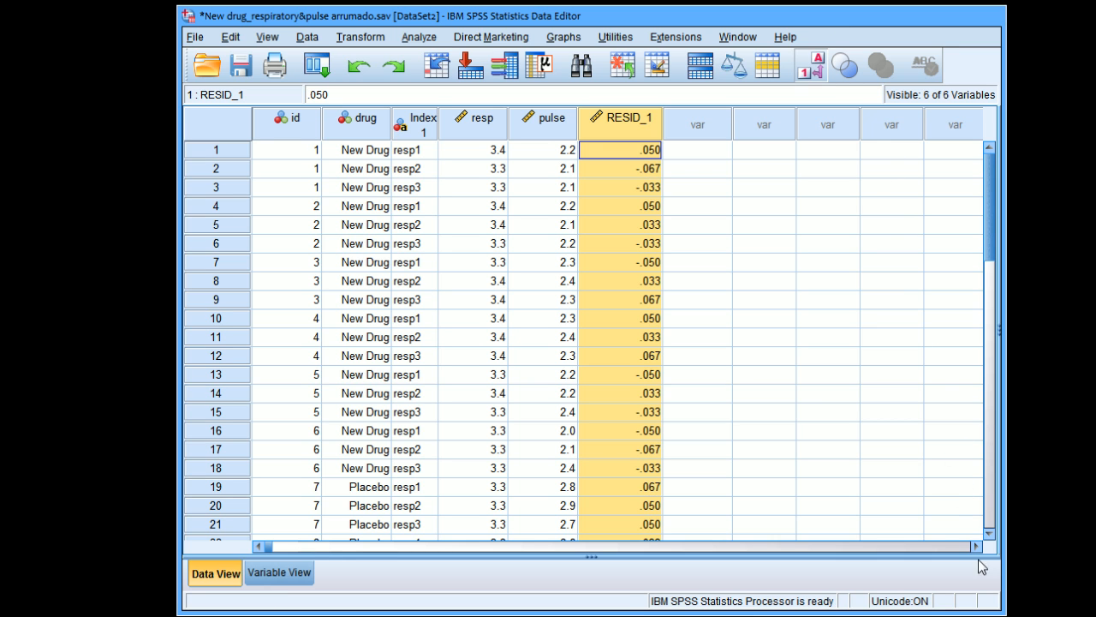
left_click_drag(996, 610, 872, 608)
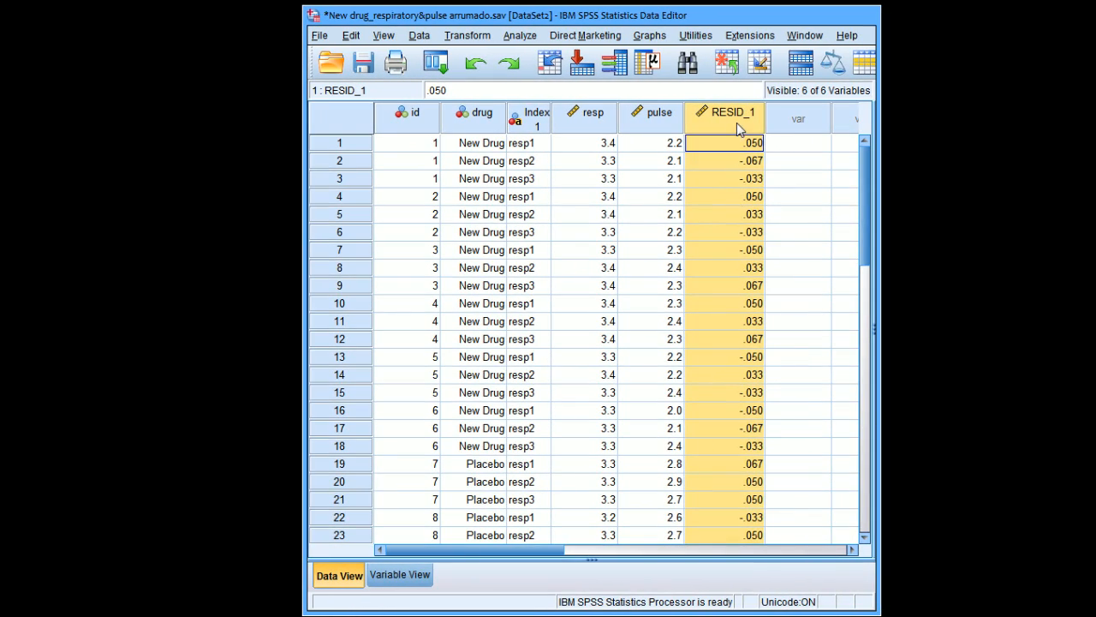
mouse_move(736, 122)
mouse_move(692, 142)
Set up a Q-Q plot with Residuals [RESID_1] as the variable and Normal as the test distribution
left_click(513, 36)
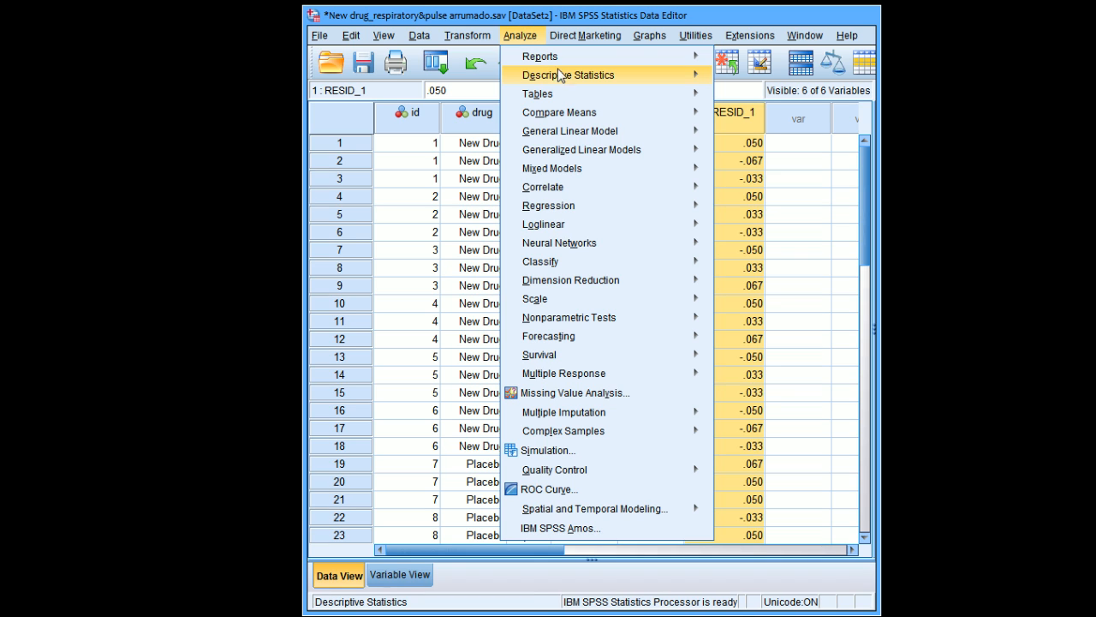
mouse_move(563, 79)
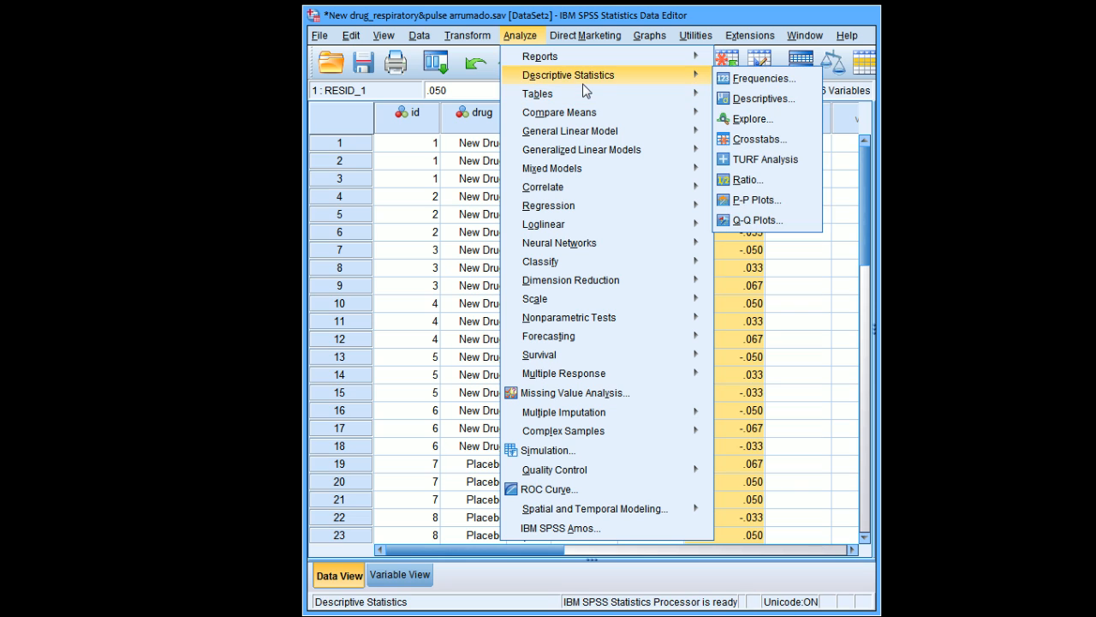
left_click(757, 220)
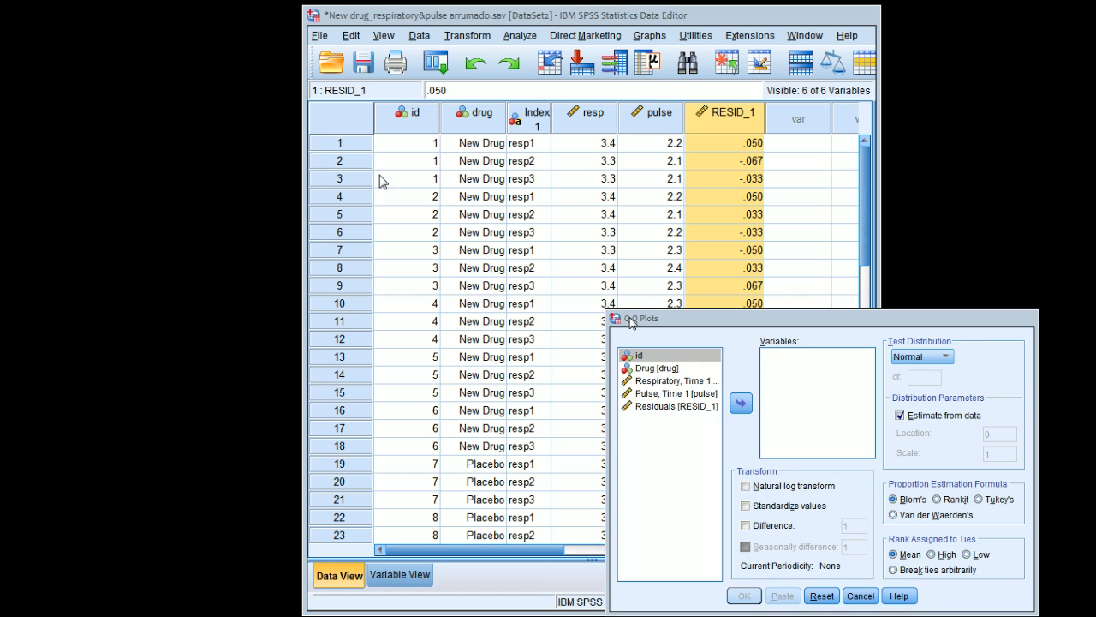
left_click_drag(650, 318, 397, 138)
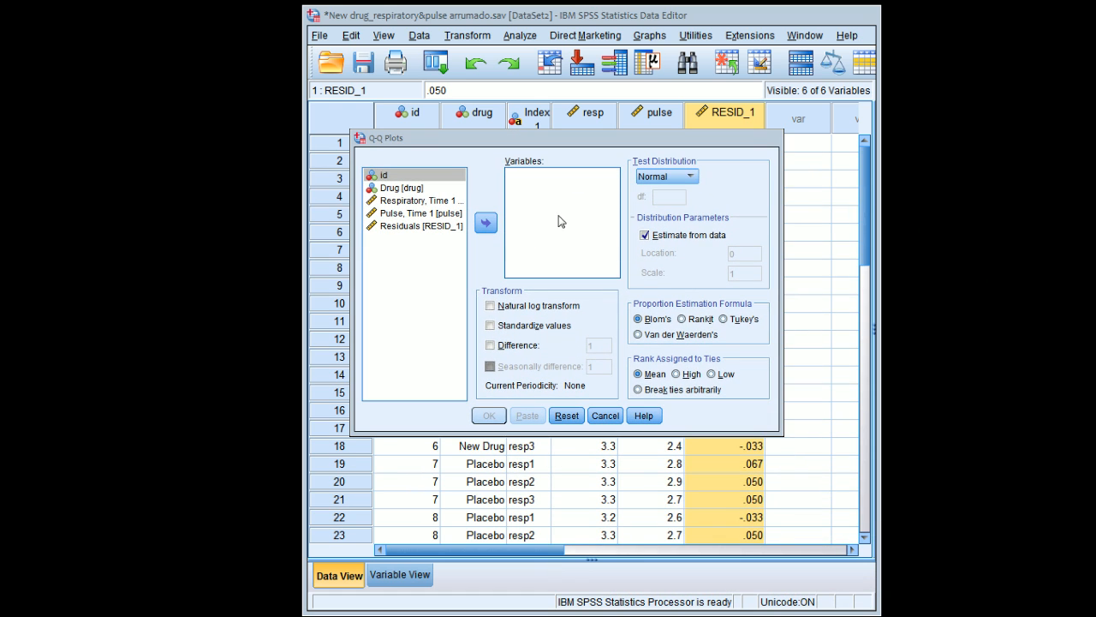
left_click(461, 140)
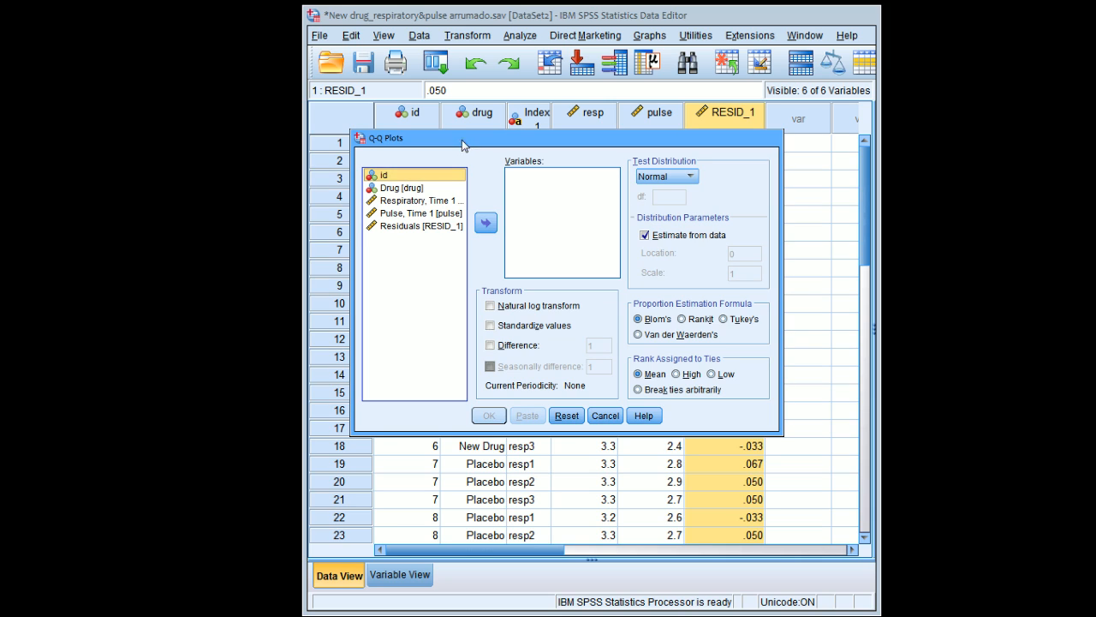
left_click(432, 226)
left_click(483, 223)
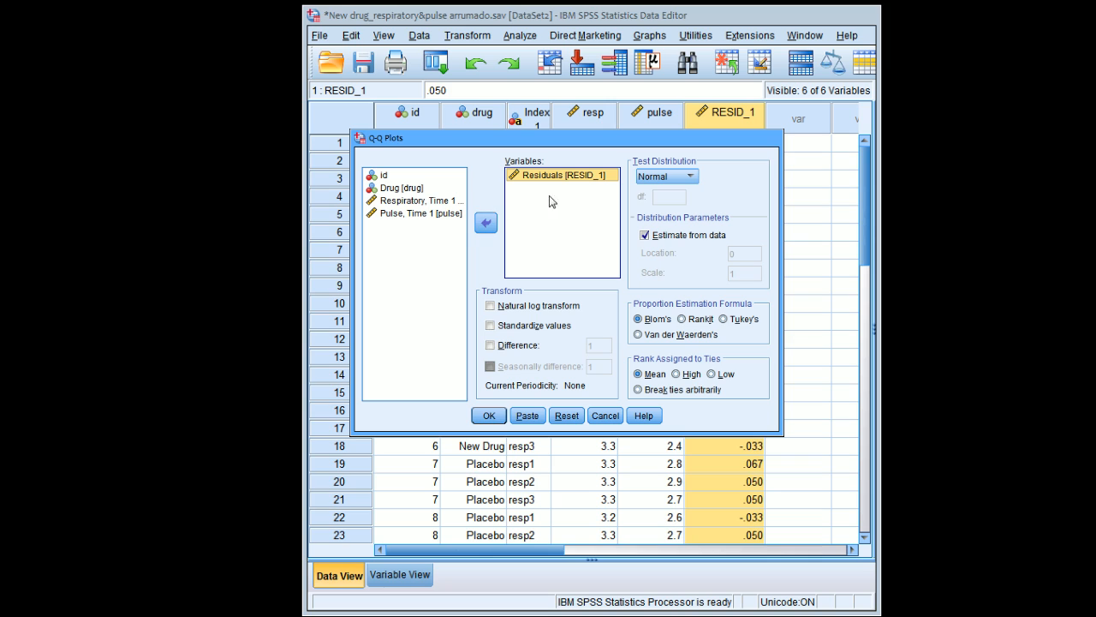
left_click(565, 179)
left_click(692, 178)
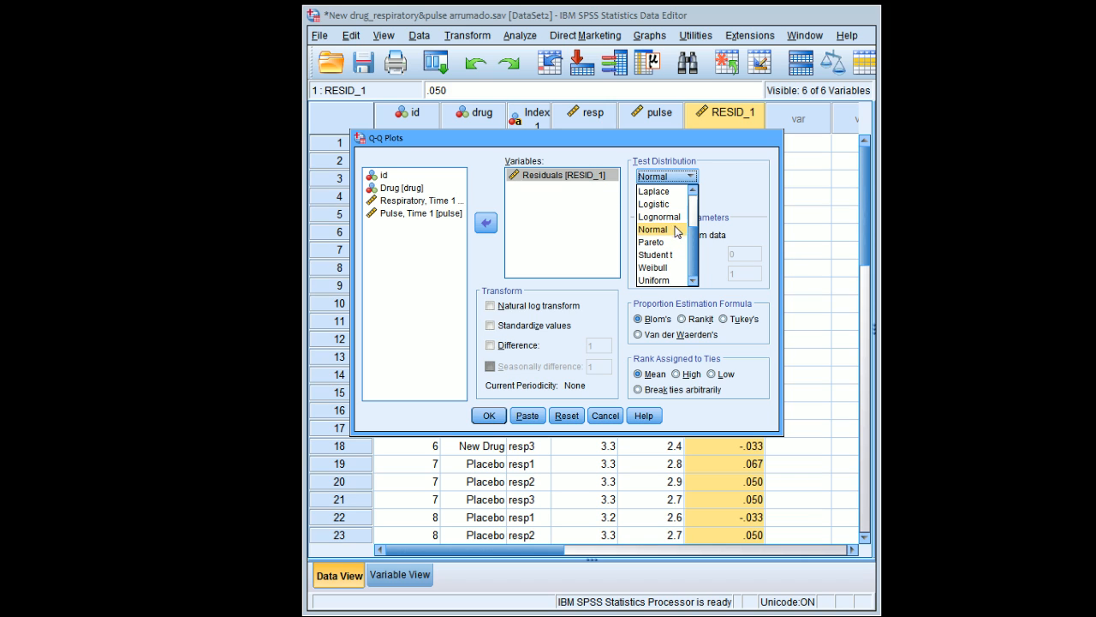
mouse_move(696, 248)
left_mouse_down()
mouse_move(697, 217)
mouse_move(697, 257)
left_mouse_up()
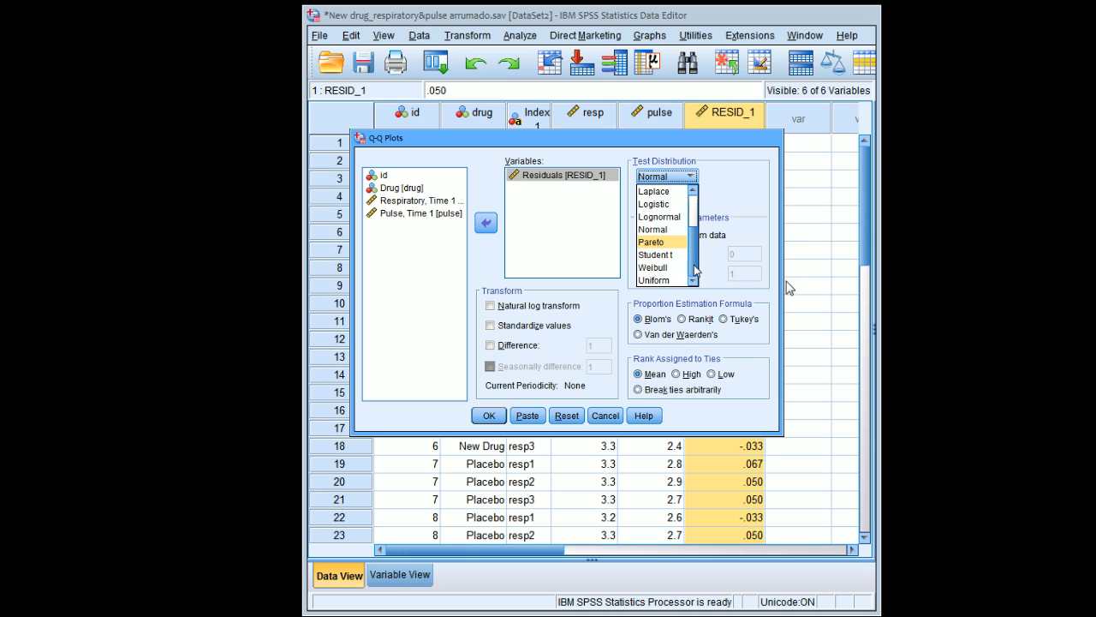
left_click(676, 230)
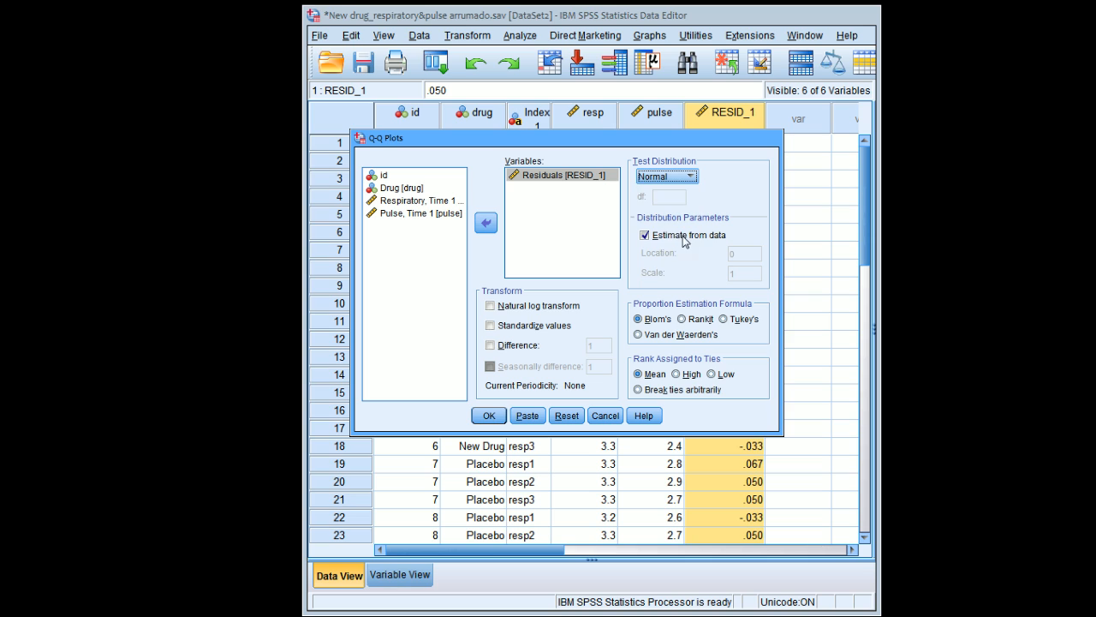
Try Gamma and Exponential as alternative test distributions for the residuals Q-Q plot
left_click(683, 184)
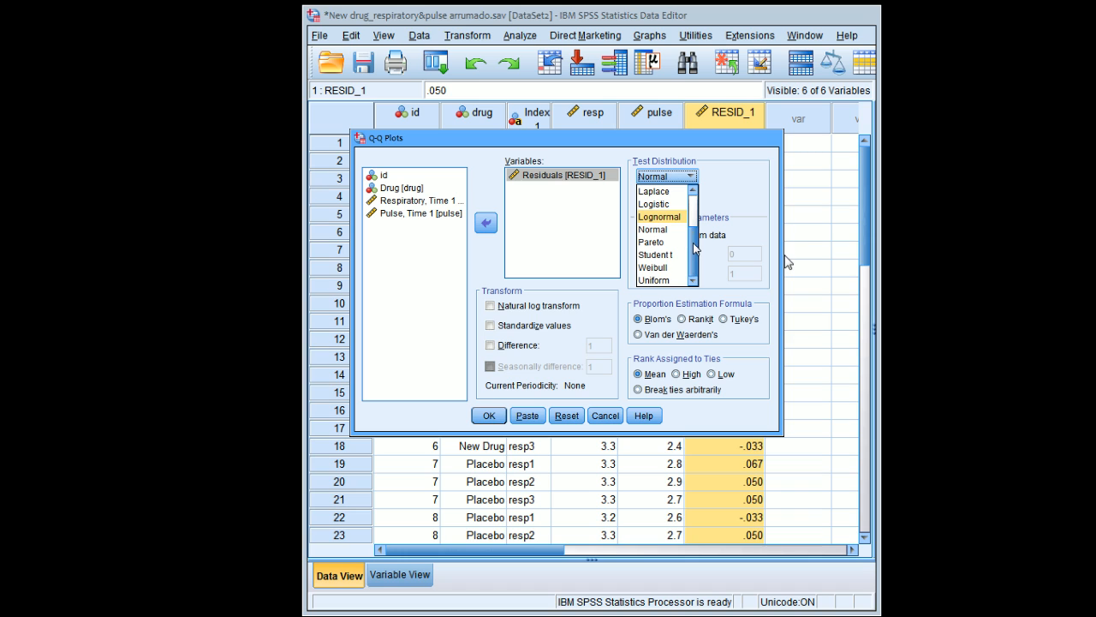
scroll(696, 231, "up", 1)
scroll(697, 231, "up", 1)
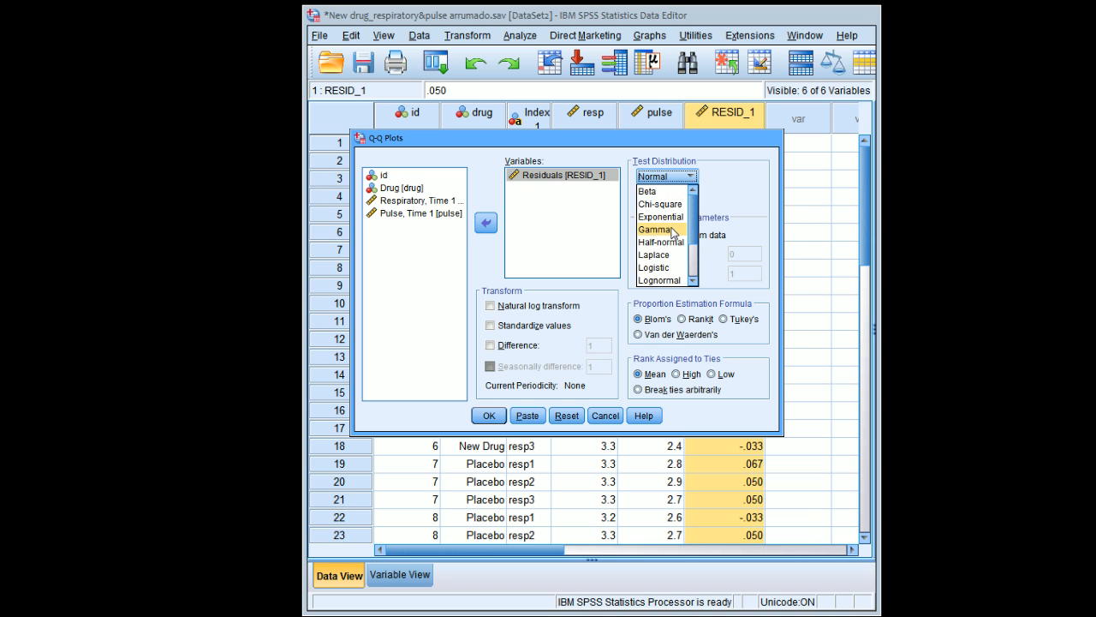
left_click(673, 232)
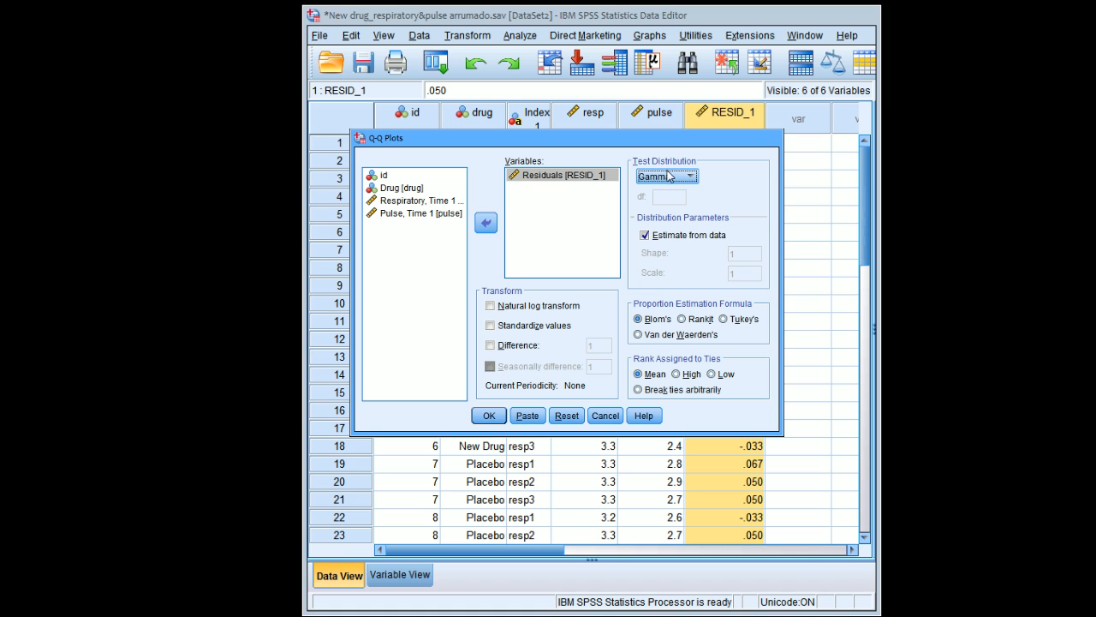
left_click(667, 177)
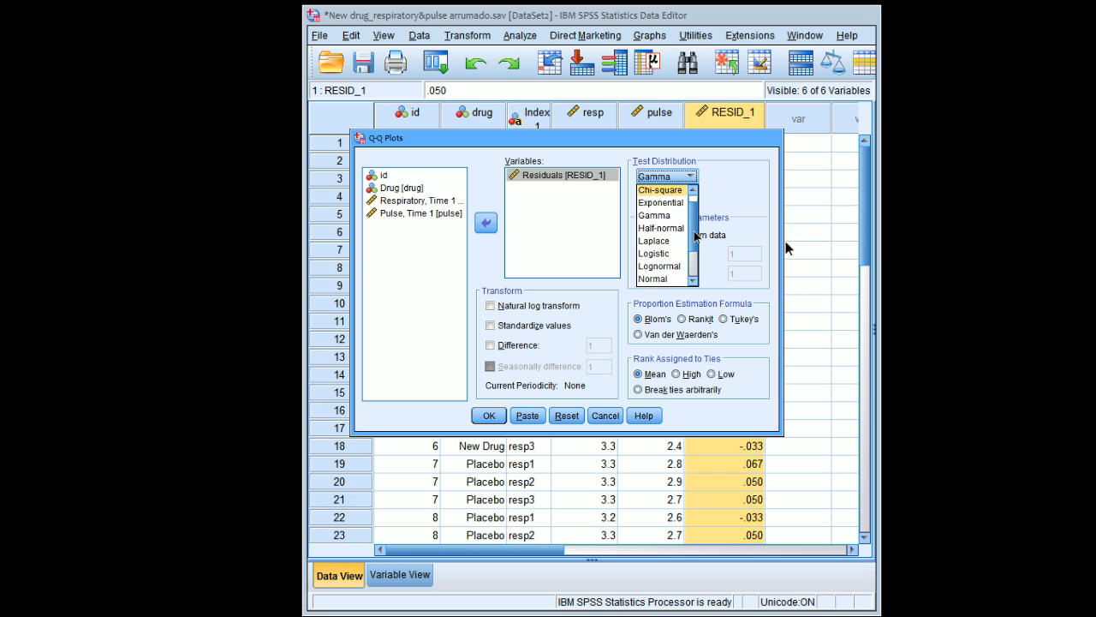
scroll(686, 255, "down", 2)
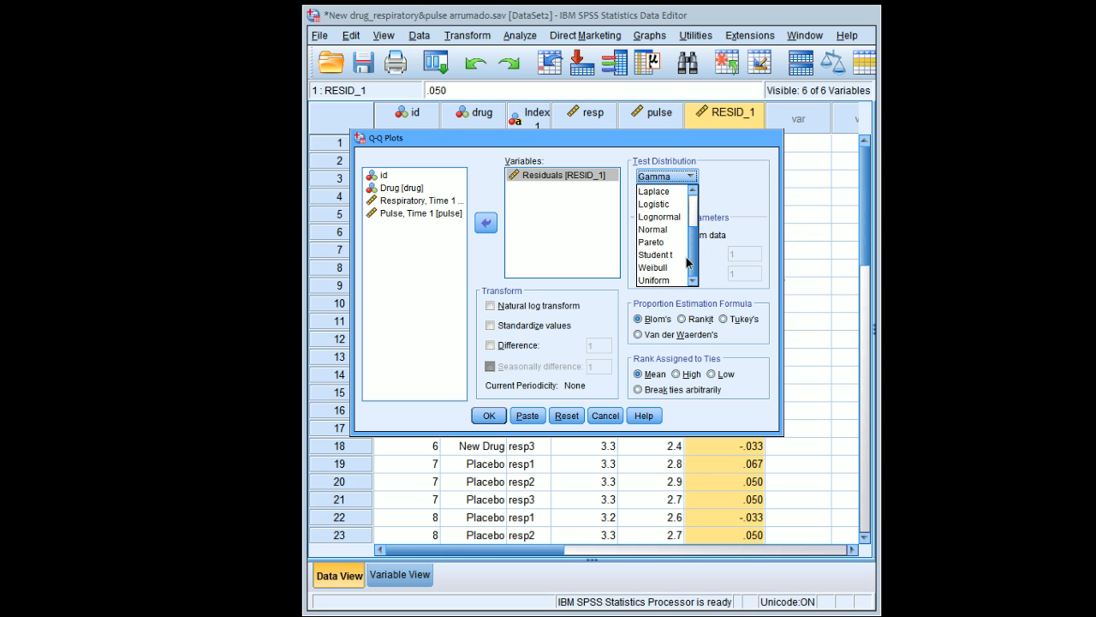
left_click_drag(689, 258, 783, 237)
left_click(677, 210)
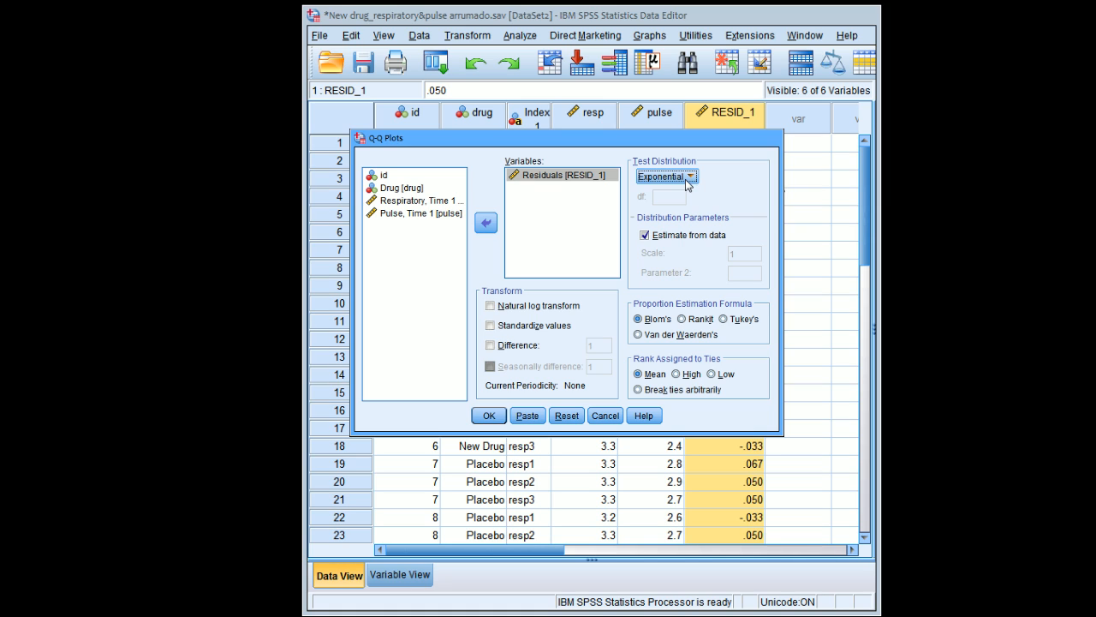
left_click(690, 177)
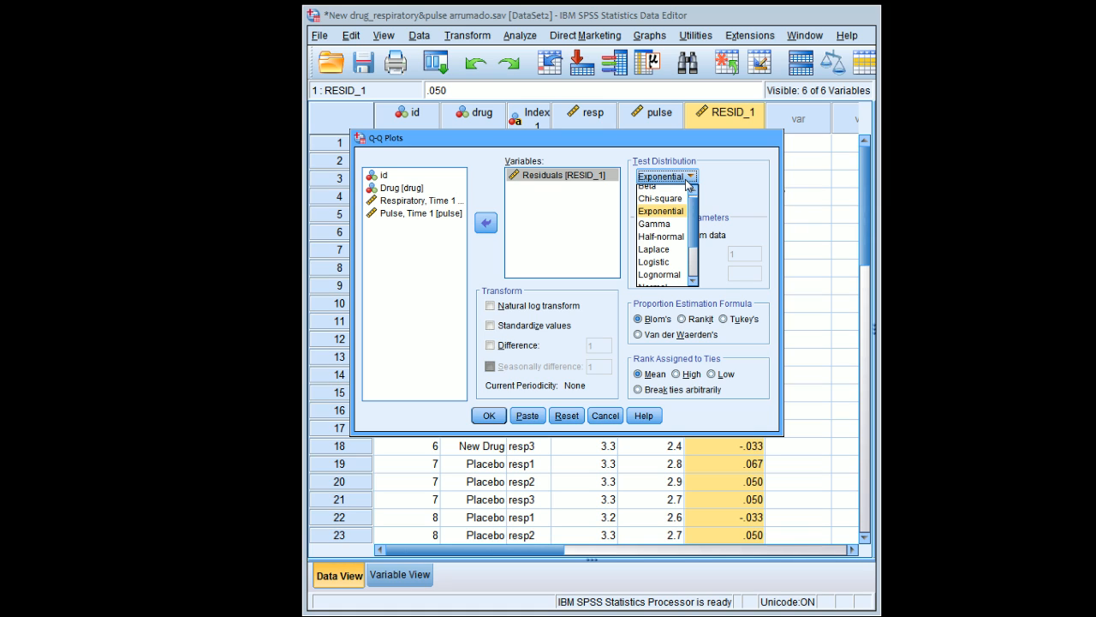
left_click(676, 223)
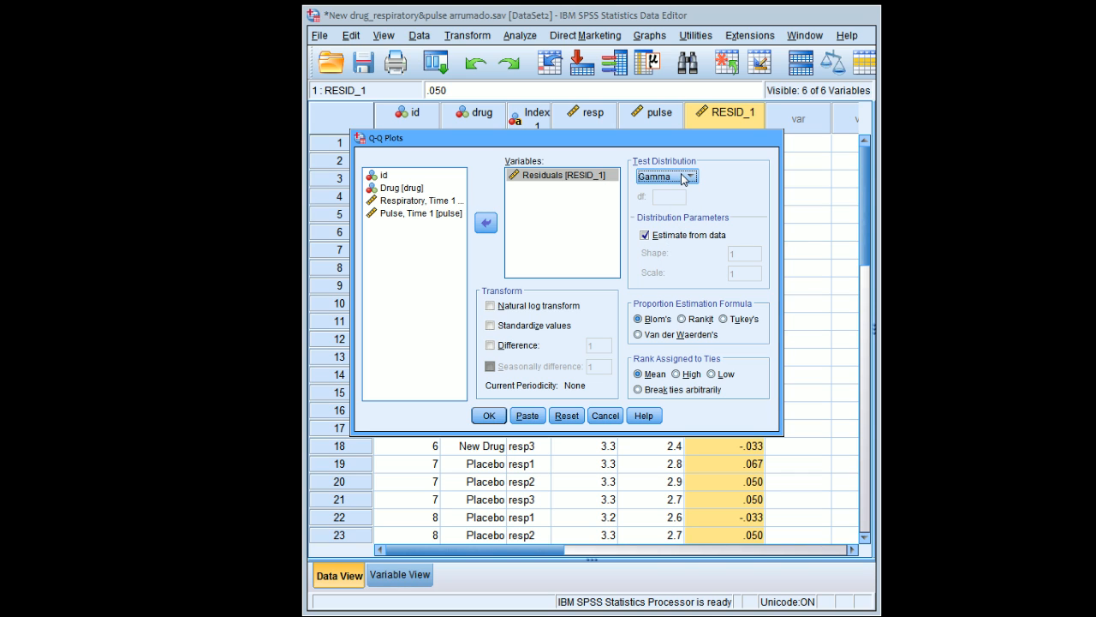
Set the test distribution back to Normal and generate the Q-Q plot of the residuals
left_click(684, 177)
left_click_drag(694, 217, 695, 213)
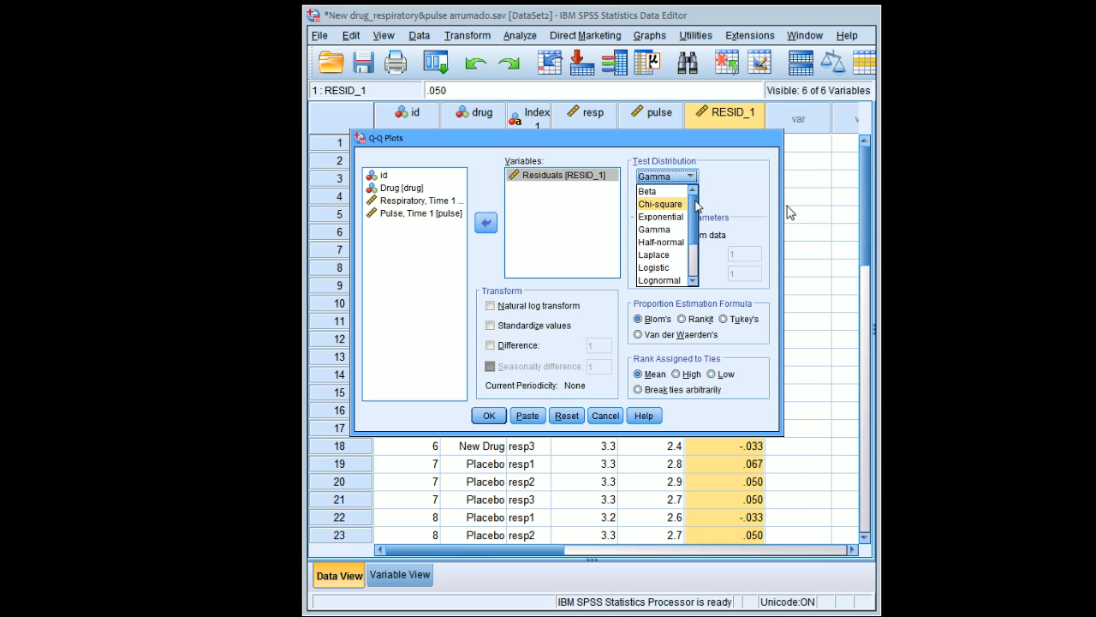
left_click_drag(695, 224, 694, 256)
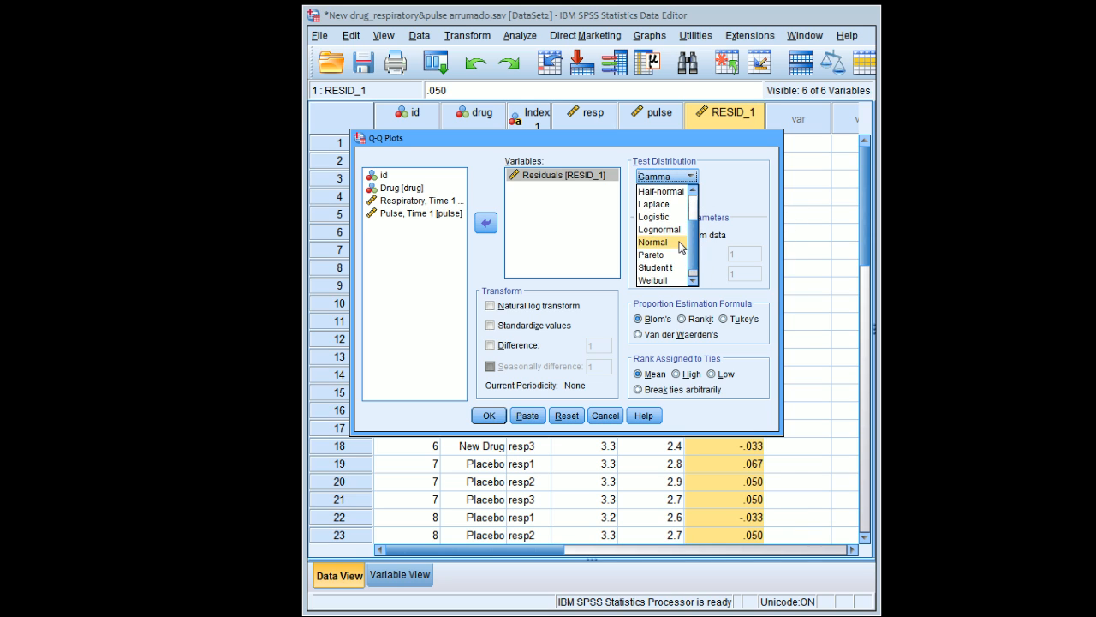
left_click(676, 242)
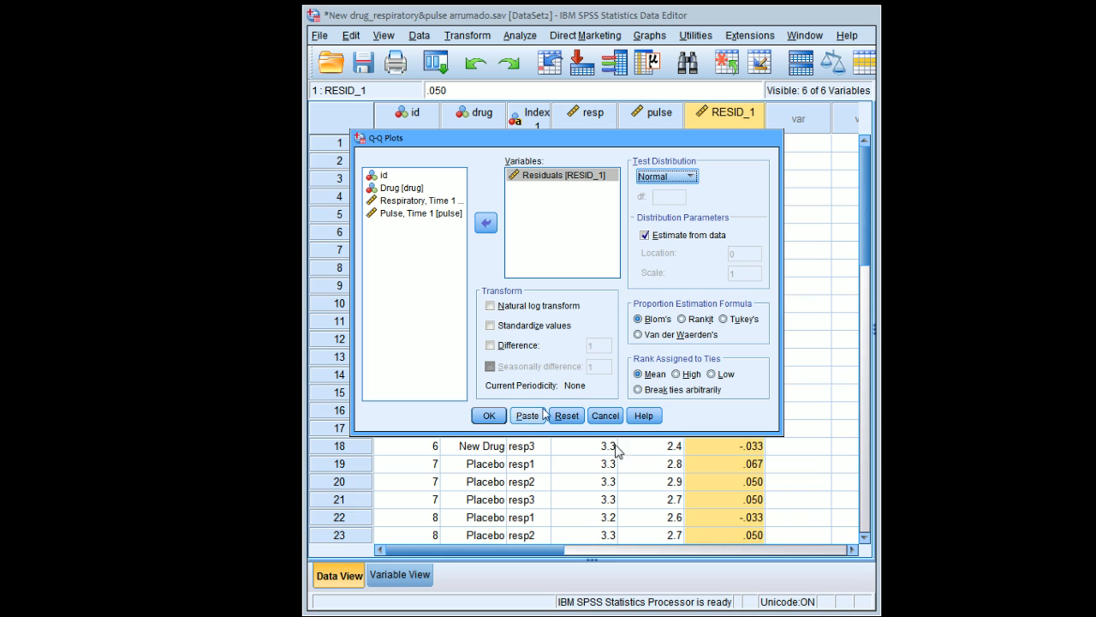
left_click(491, 417)
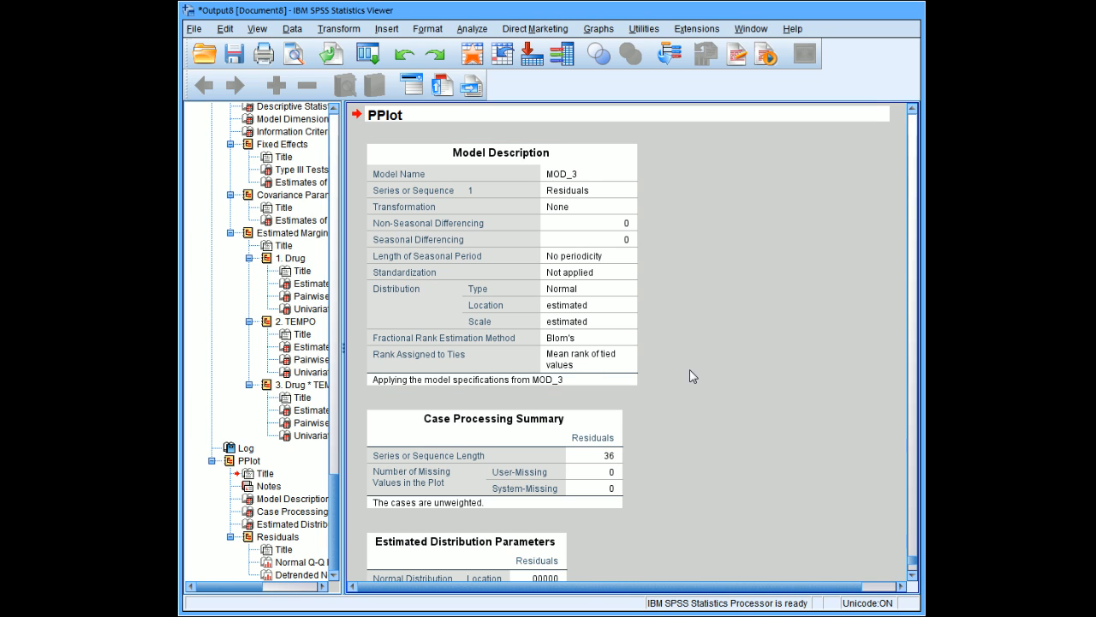
Examine the Normal Q-Q Plot of Residuals to judge how closely the points follow the reference line
scroll(910, 579, "down", 10)
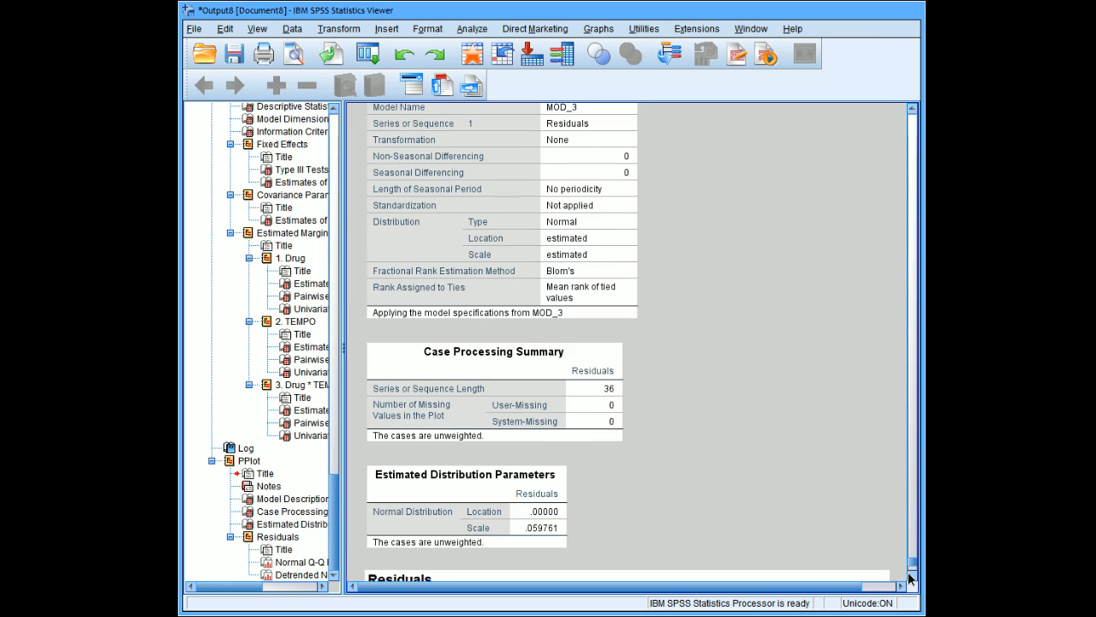
scroll(910, 579, "down", 5)
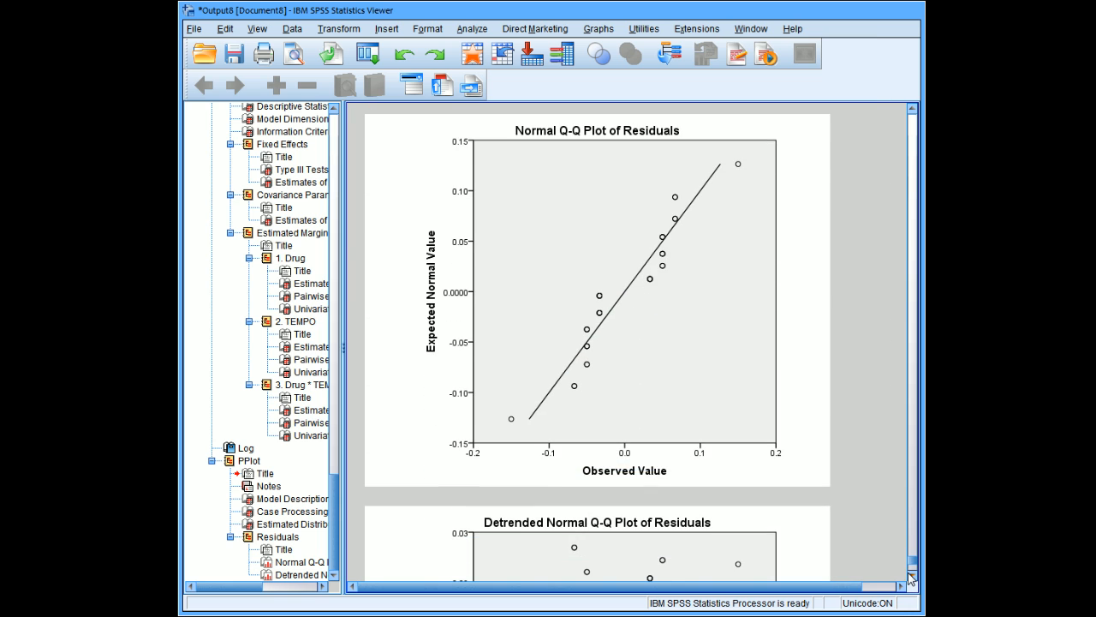
left_click(700, 433)
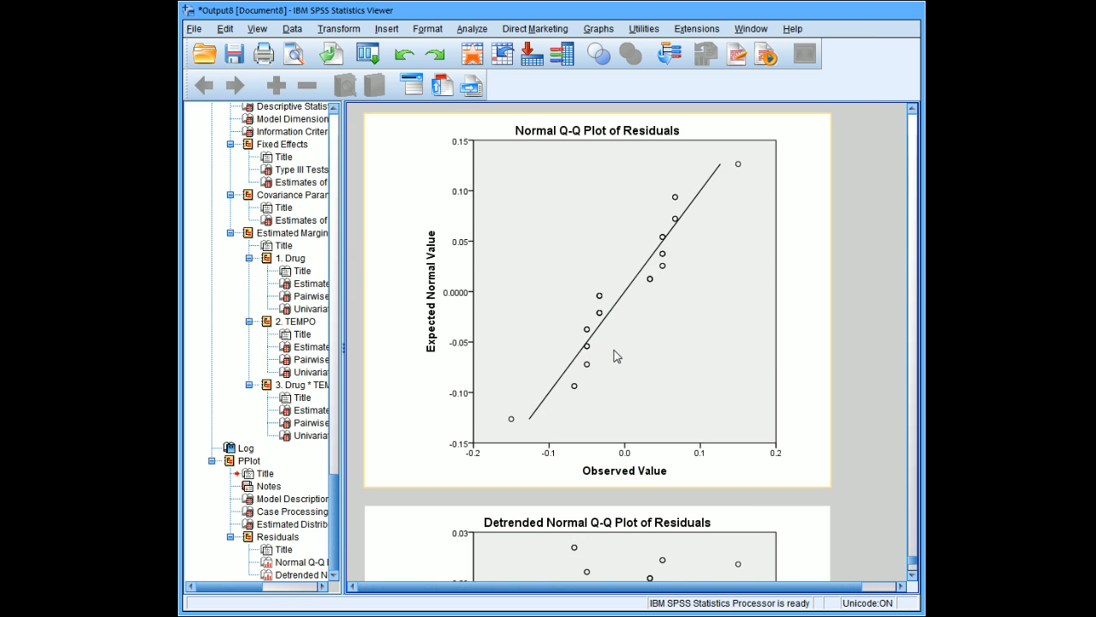
left_click(845, 349)
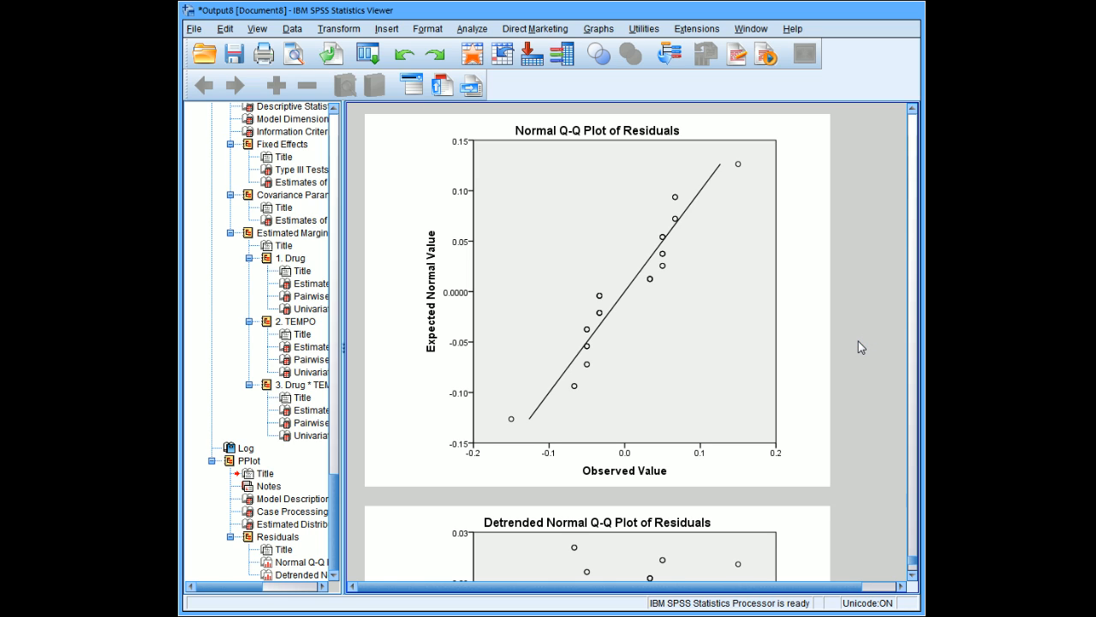
left_click(634, 382)
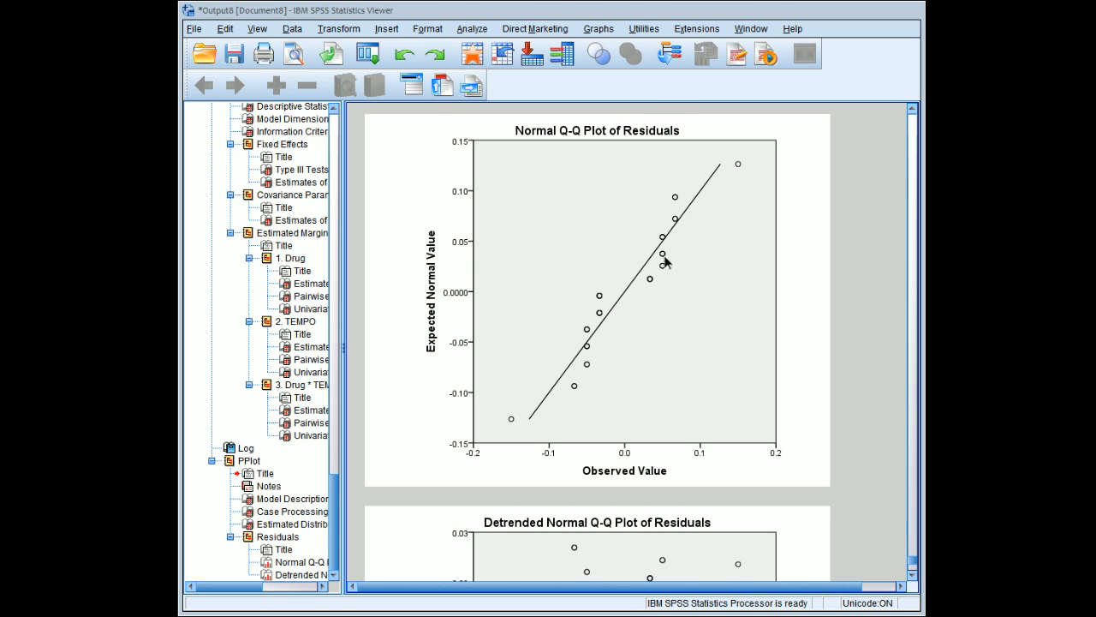
left_click(745, 252)
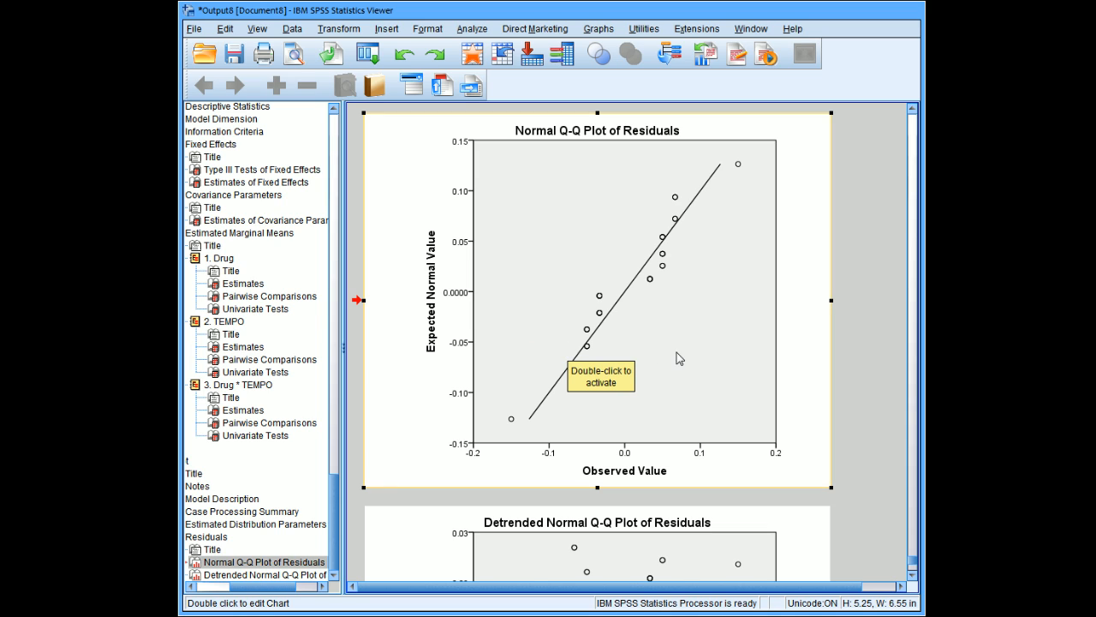
left_click(856, 353)
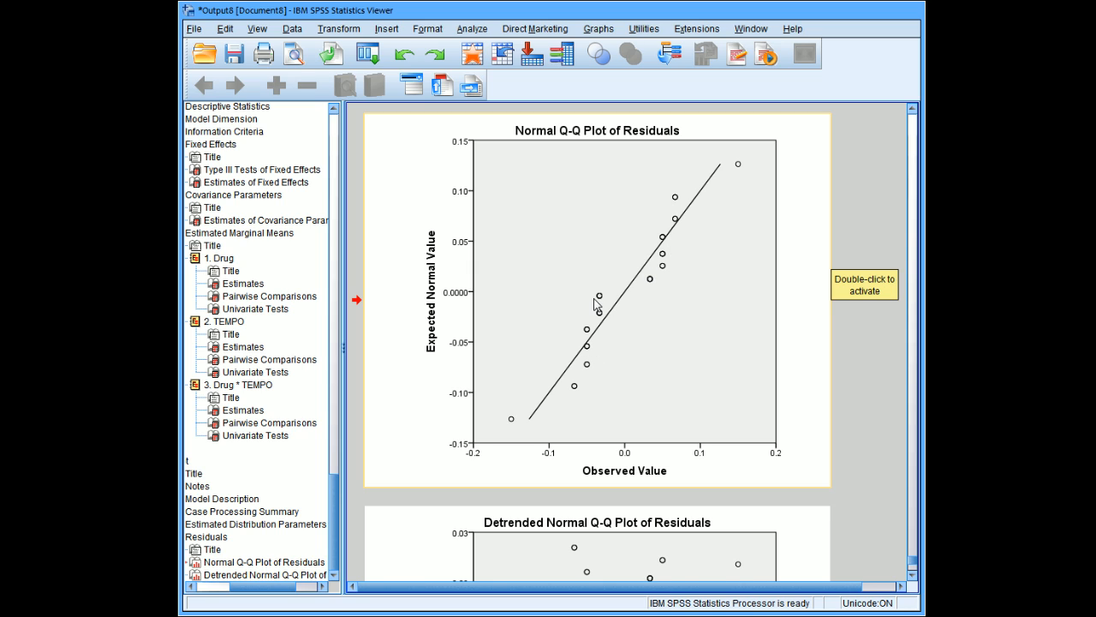
double_click(660, 279)
left_click(853, 223)
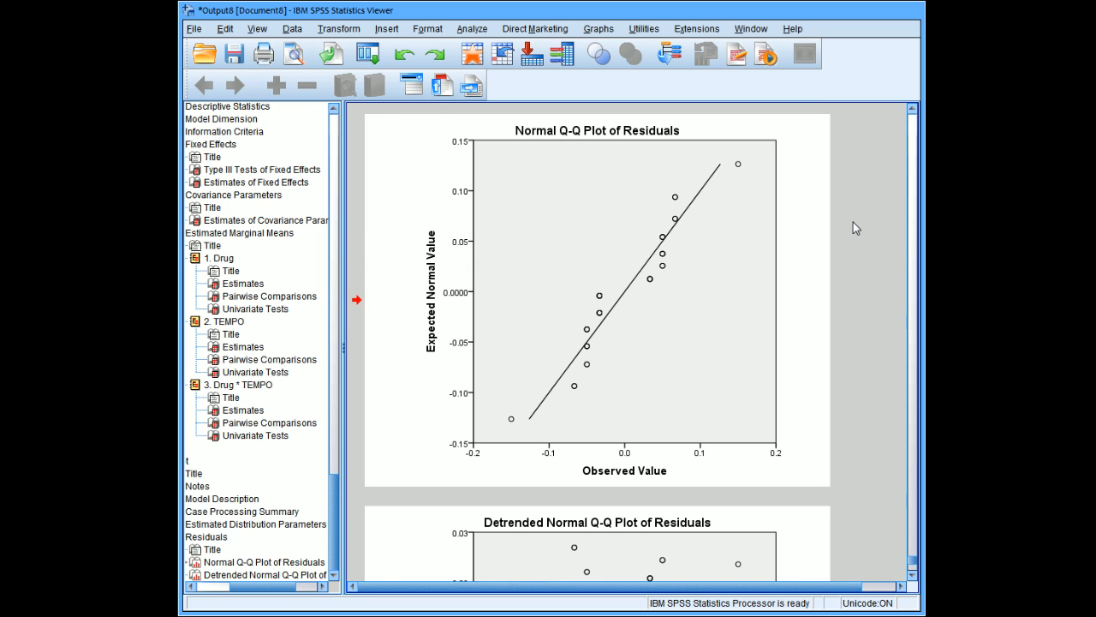
left_click(739, 229)
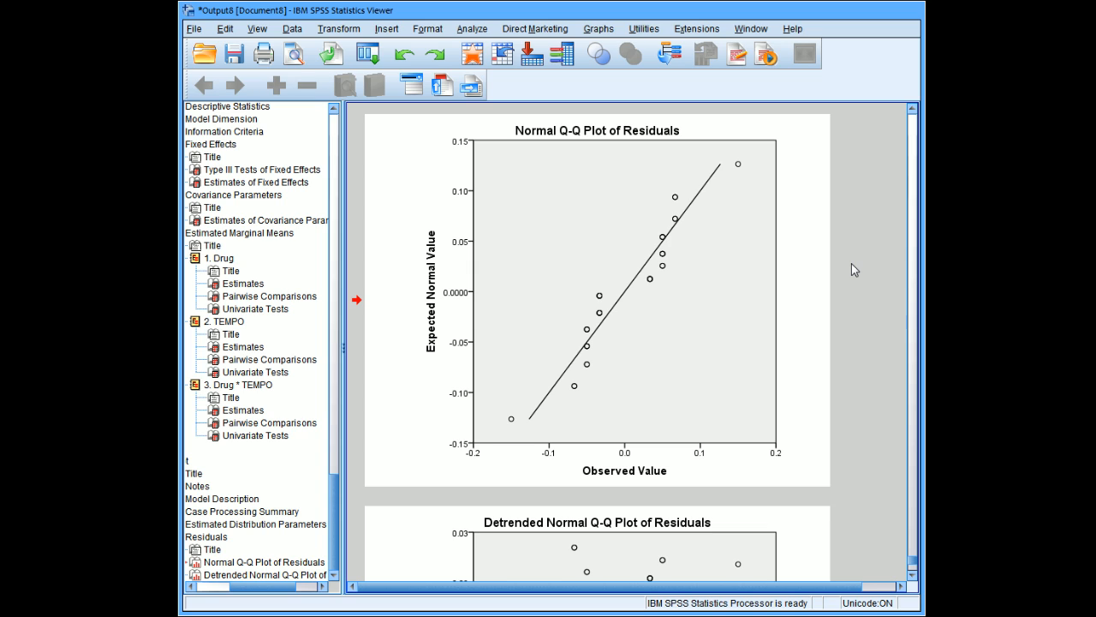
left_click(820, 261)
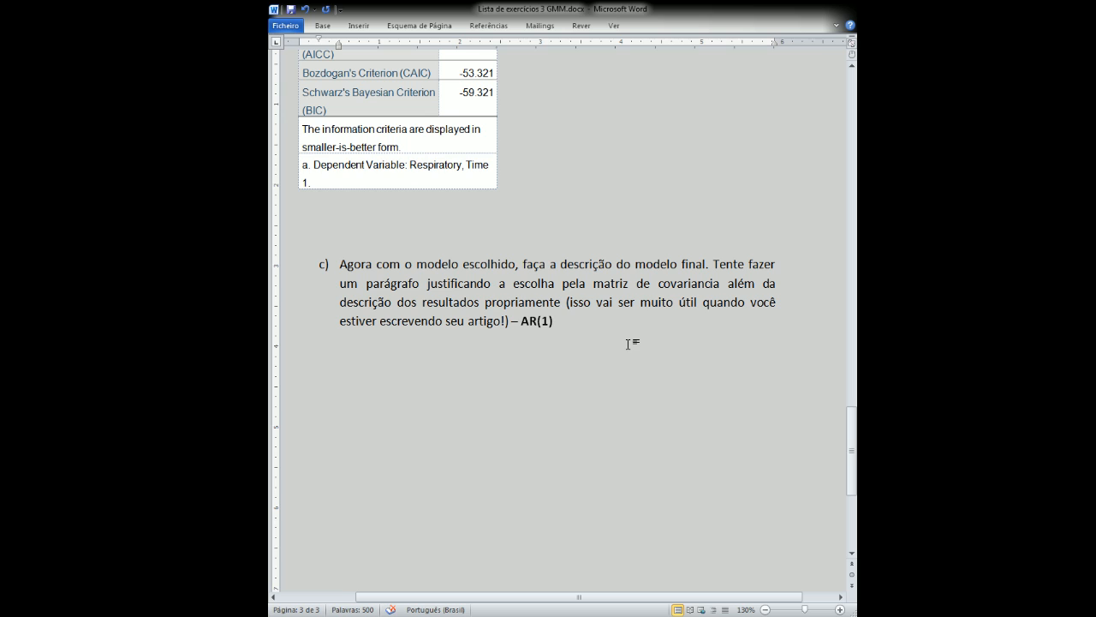
In the Word exercise document, add the heading "Parte1 – Justificativa da escolha da matriz de covariancia" below item c
key("Return")
key("BackSpace")
type("Parte1 - Just")
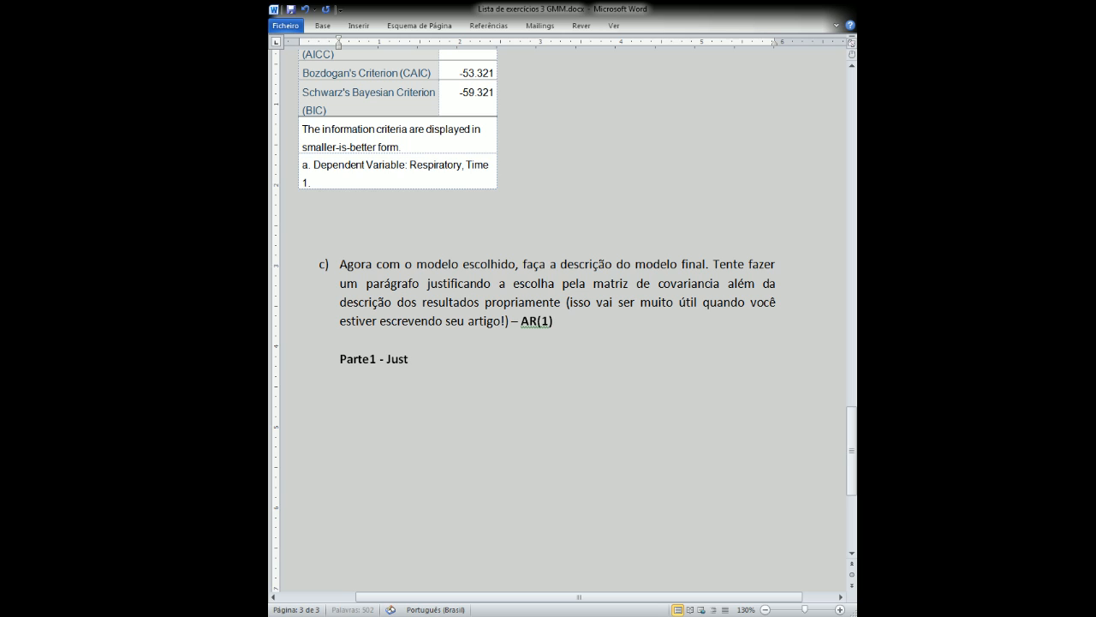
type("ificativa da escolha da")
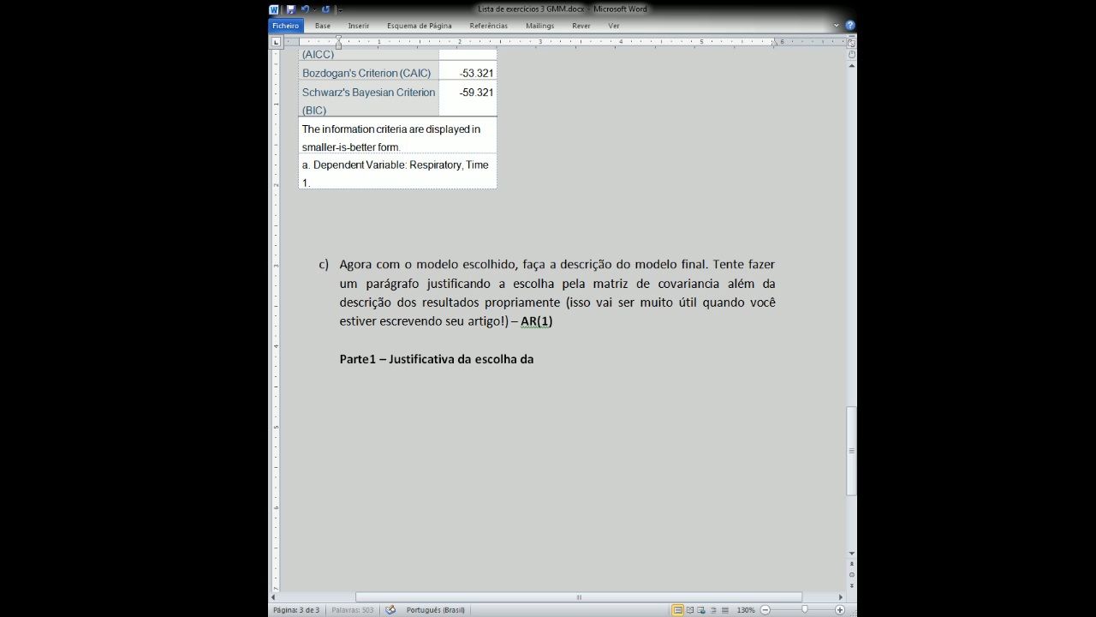
type(" matriz de covarianciant")
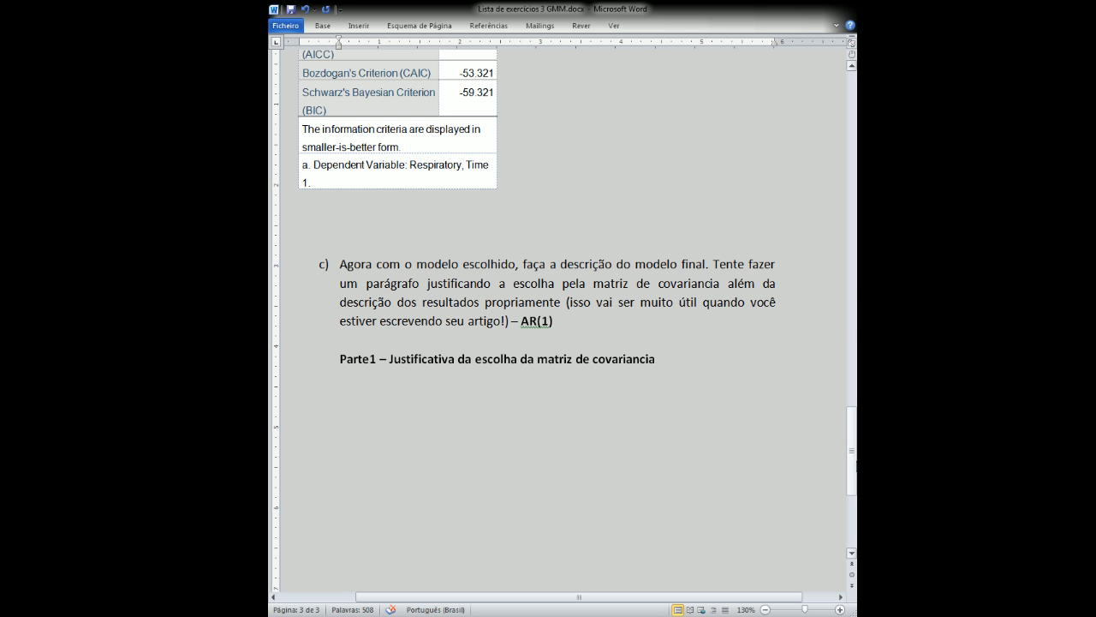
Copy the AIC justification paragraph from item b and paste it below the "Parte1" heading in item c
left_click_drag(853, 465, 853, 190)
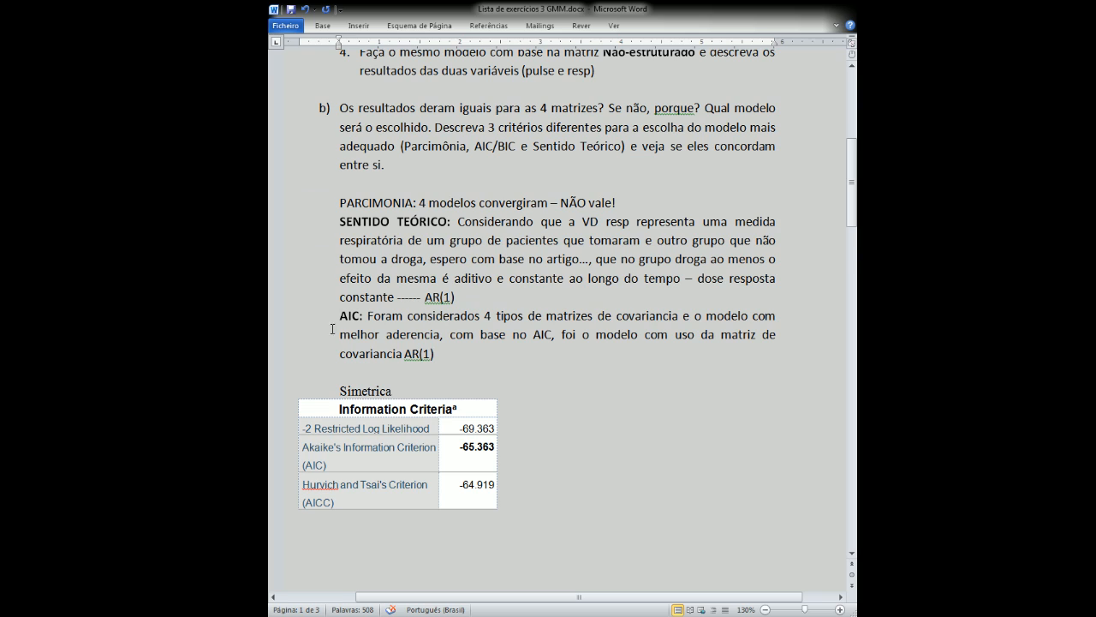
left_click_drag(443, 354, 343, 322)
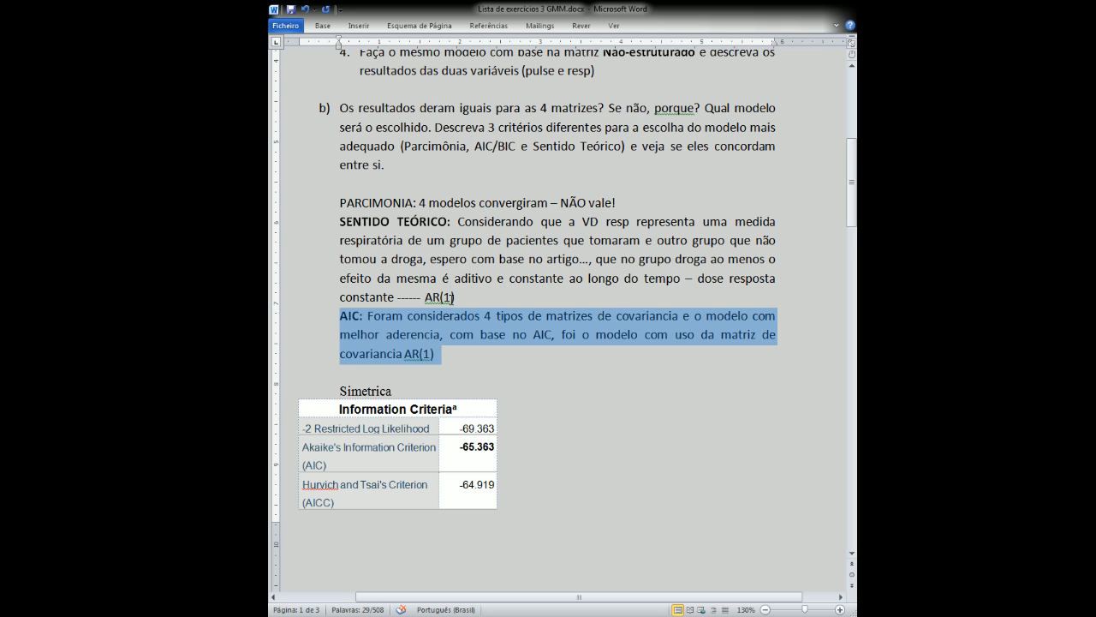
left_click_drag(340, 221, 467, 300)
left_click_drag(438, 361, 348, 315)
key("ctrl+c")
left_click_drag(853, 184, 853, 447)
left_click(524, 391)
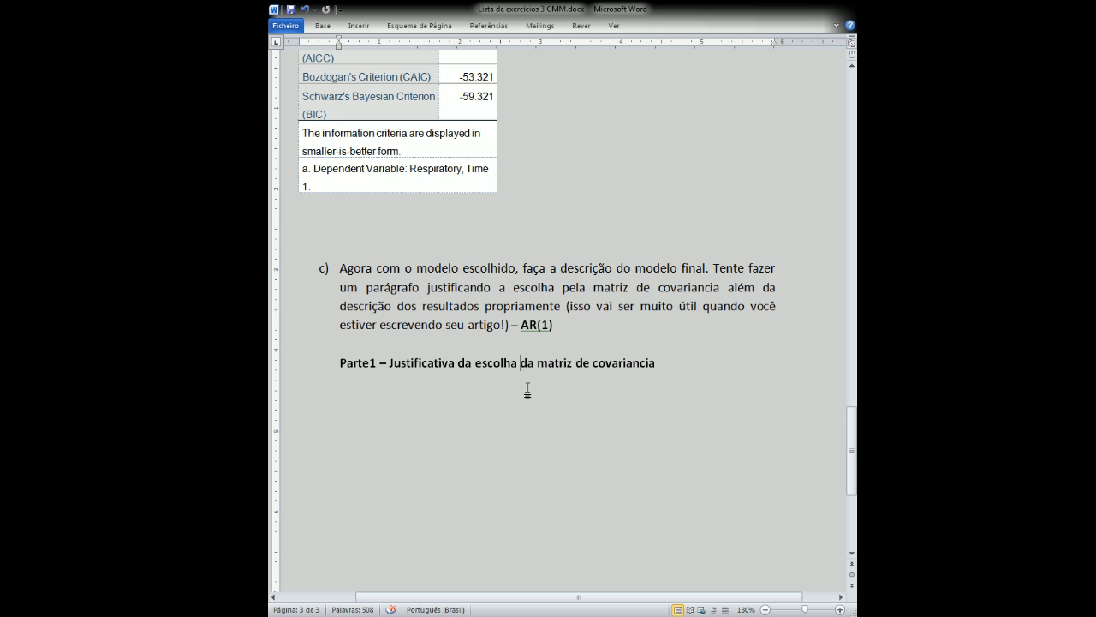
key("Return")
key("ctrl+v")
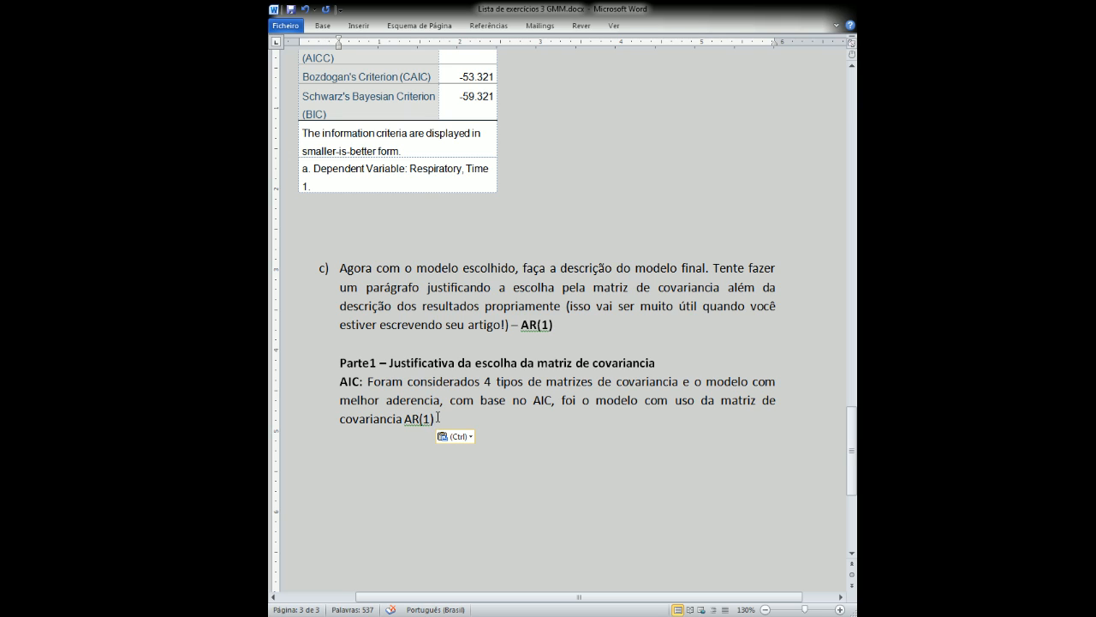
Below the pasted AIC paragraph, add the heading "Parte 2 – Descrição do dado em si"
key("Return")
type("Parte")
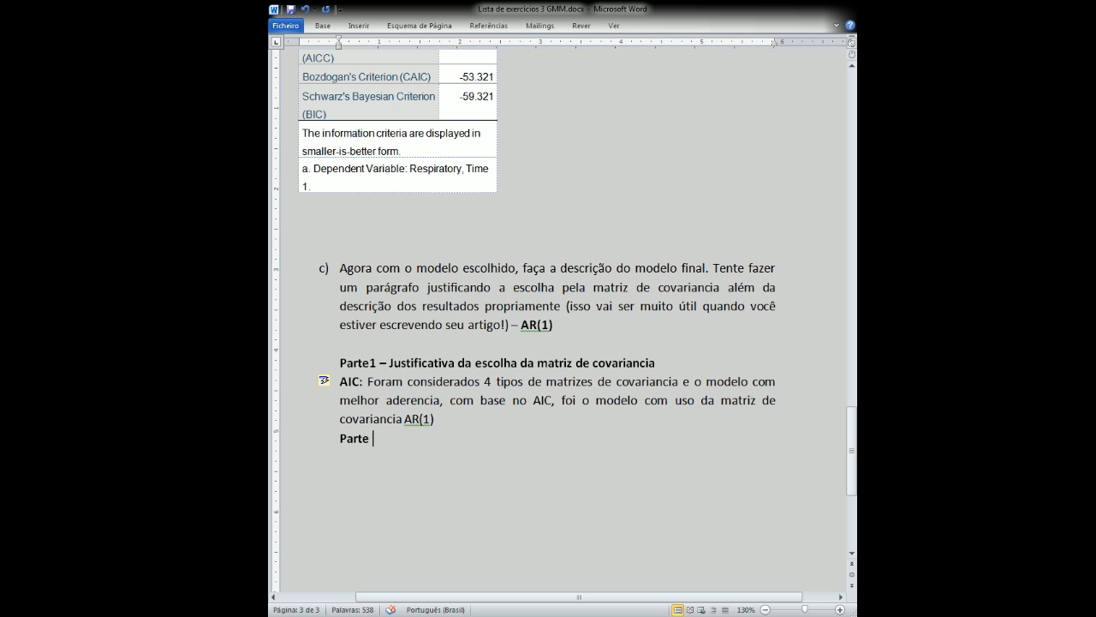
type(" 2 -")
type(" Descriç")
type("ão do dad")
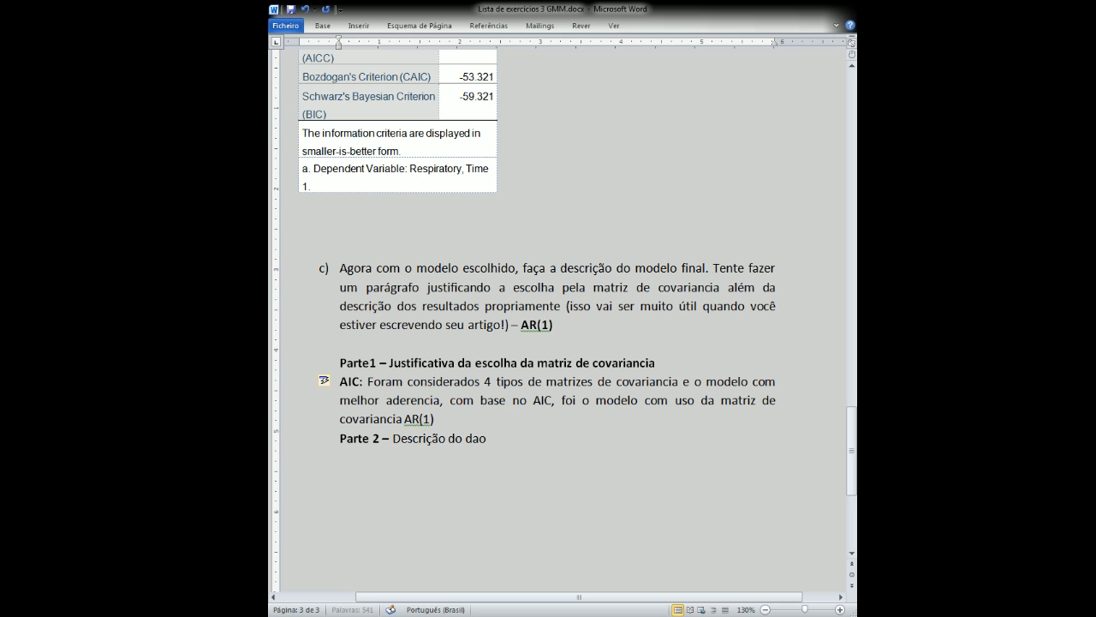
type("o em si")
Start the results paragraph under Parte 2 with "Utilizando-se um modelo GMM, obteve-se efeito significante"
type("utiliz")
key("BackSpace")
key("BackSpace")
key("BackSpace")
key("BackSpace")
key("BackSpace")
key("BackSpace")
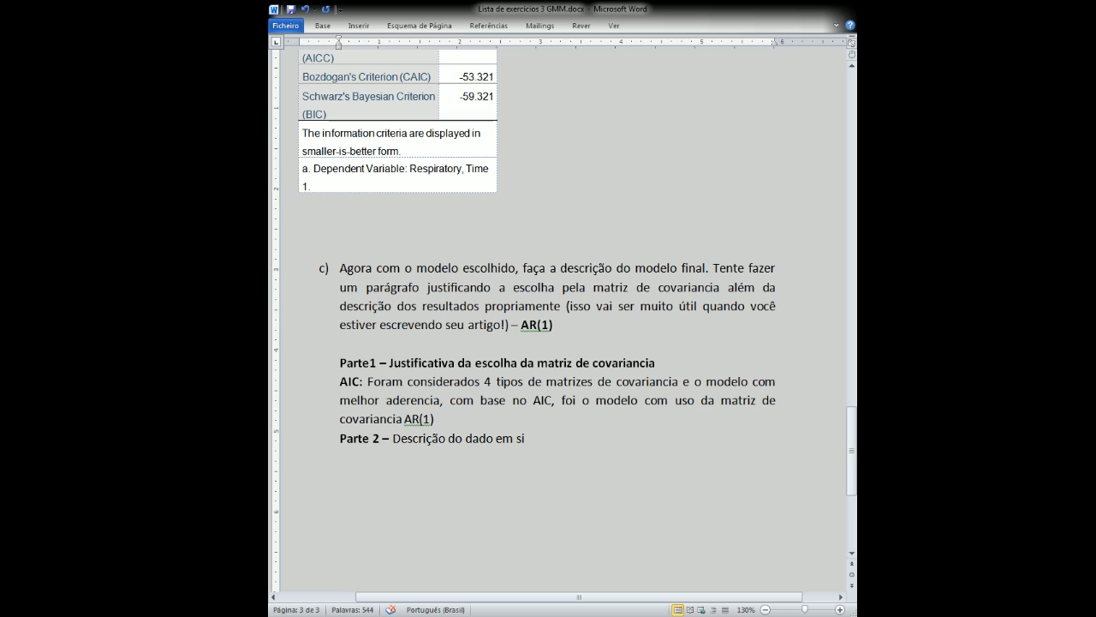
type("Utilizando-se um")
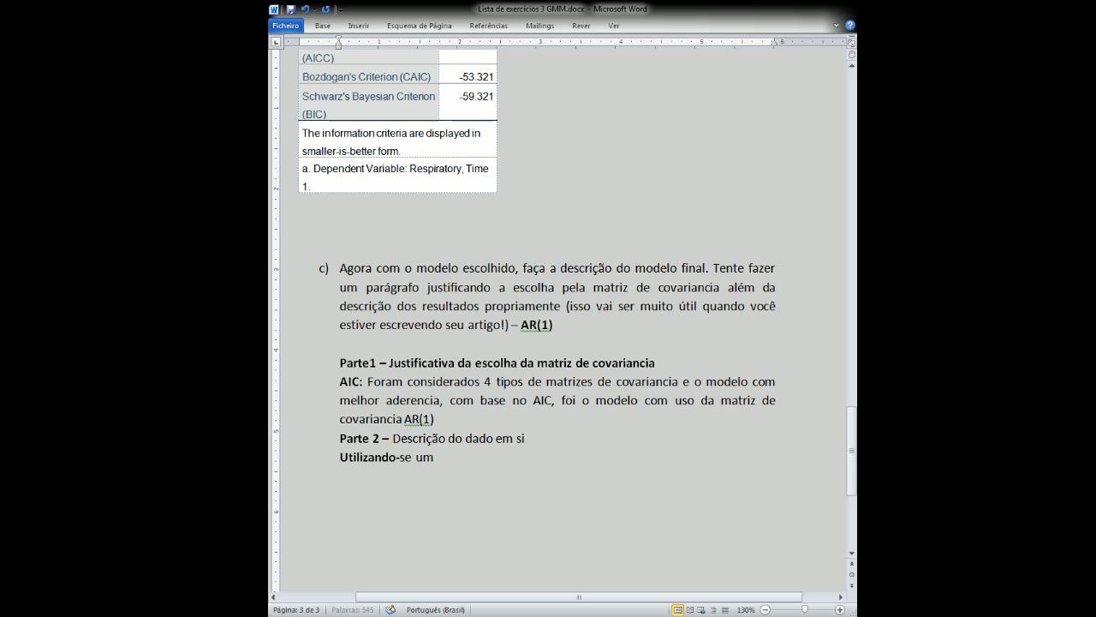
type(" modelo")
type(" GMM")
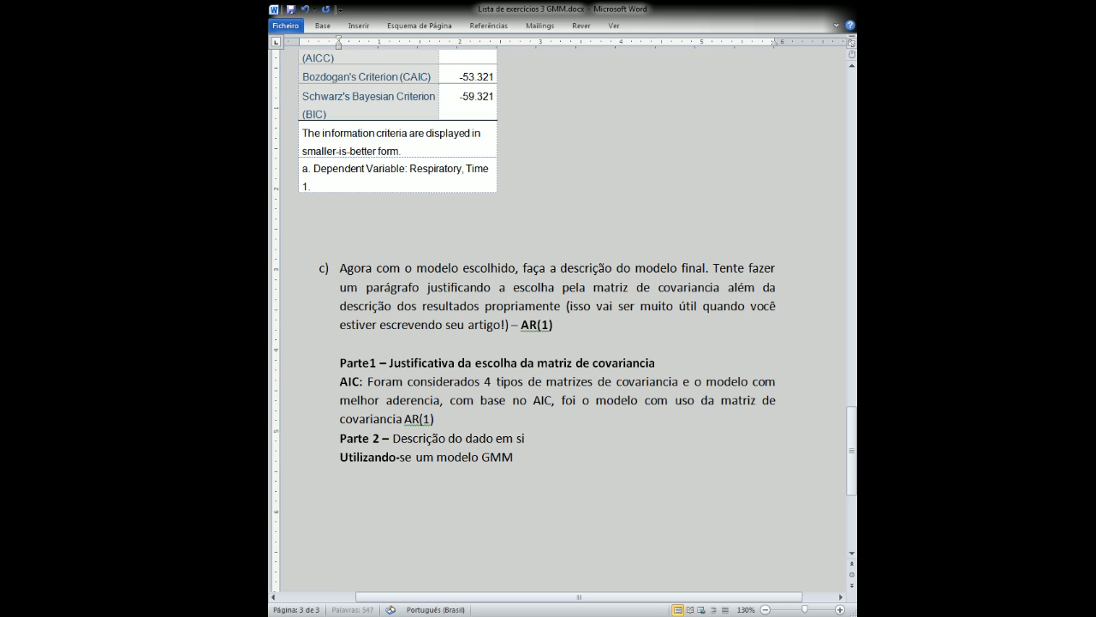
type(", obteve-se efeito signfici")
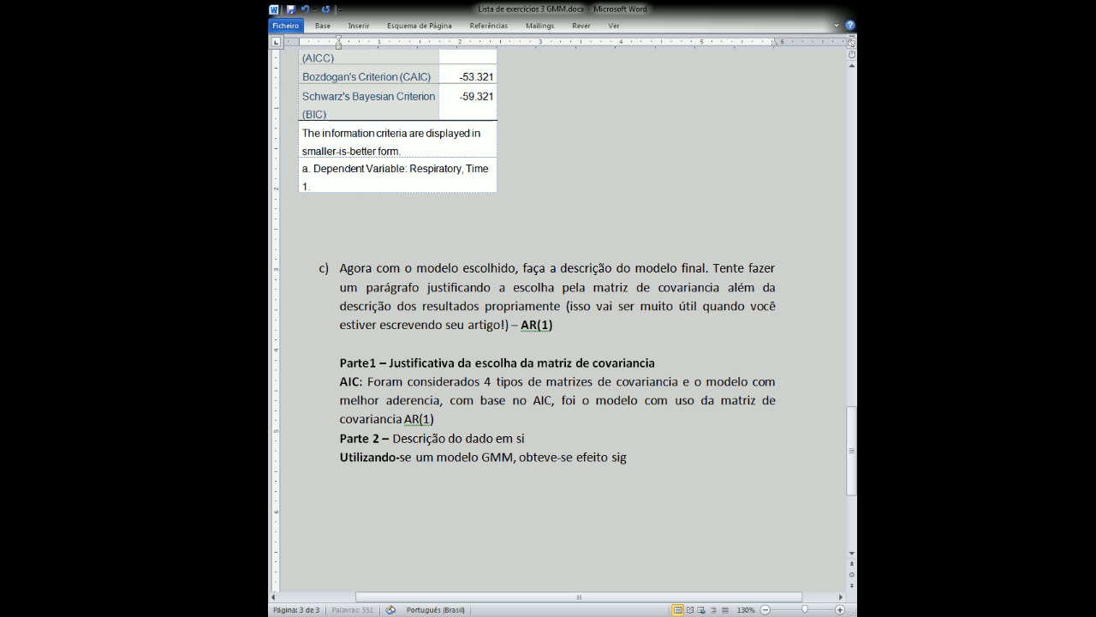
key("BackSpace")
key("BackSpace")
key("BackSpace")
key("BackSpace")
type("ificante")
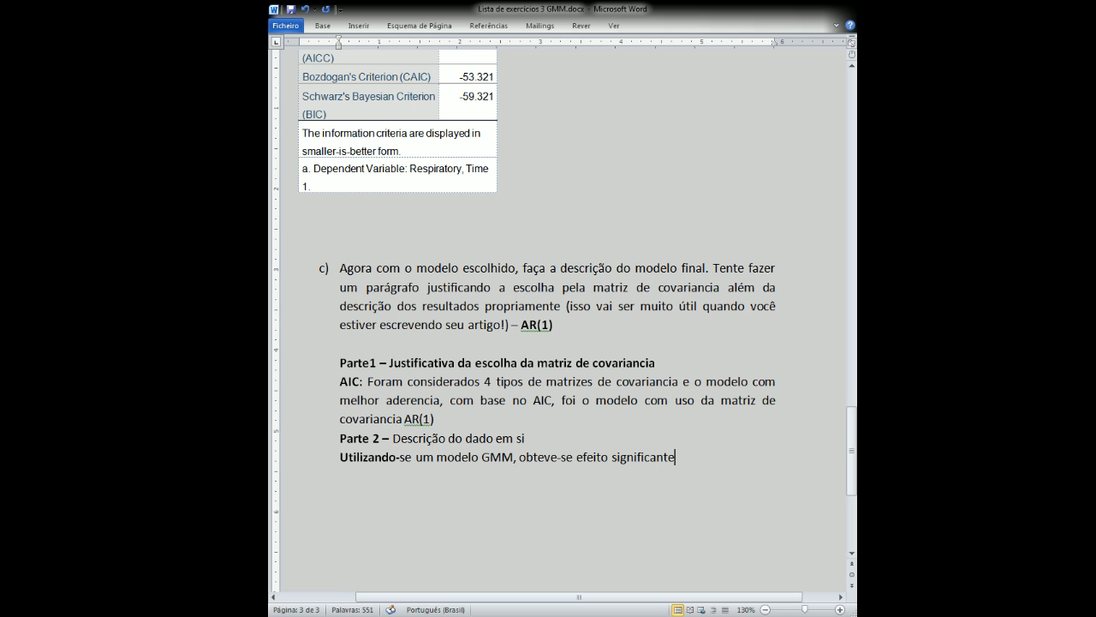
Complete the sentence with "do grupo (Wald, Gl, P – Fixed factors) mas não do tempo nem da interação para a variavel resp."
type(" do grupo (Wald")
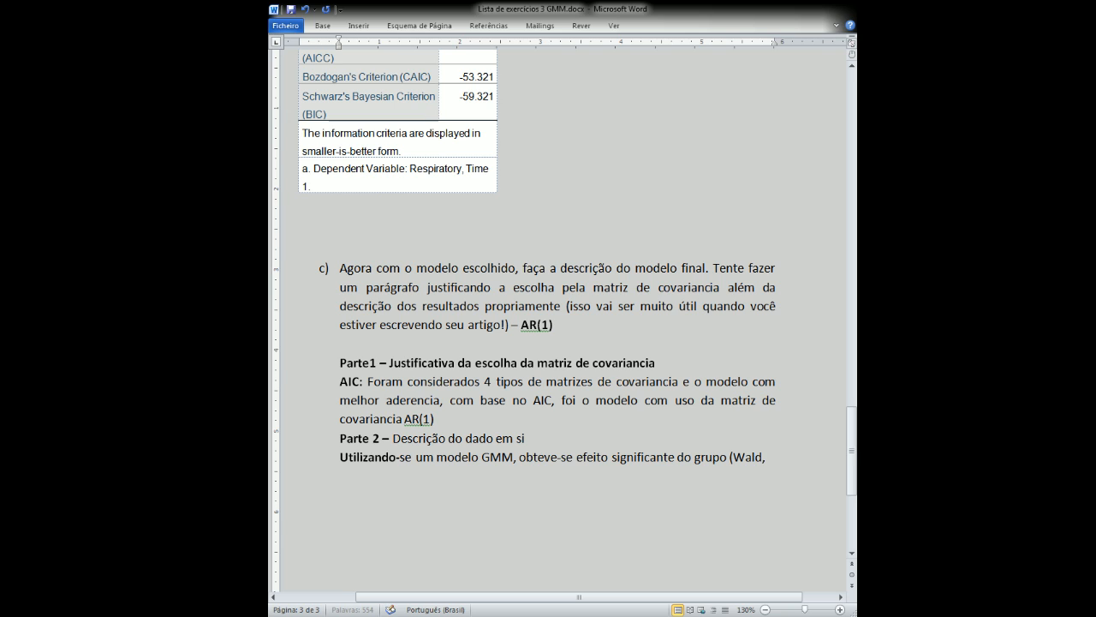
type(", Gl, ")
type("P - Fi")
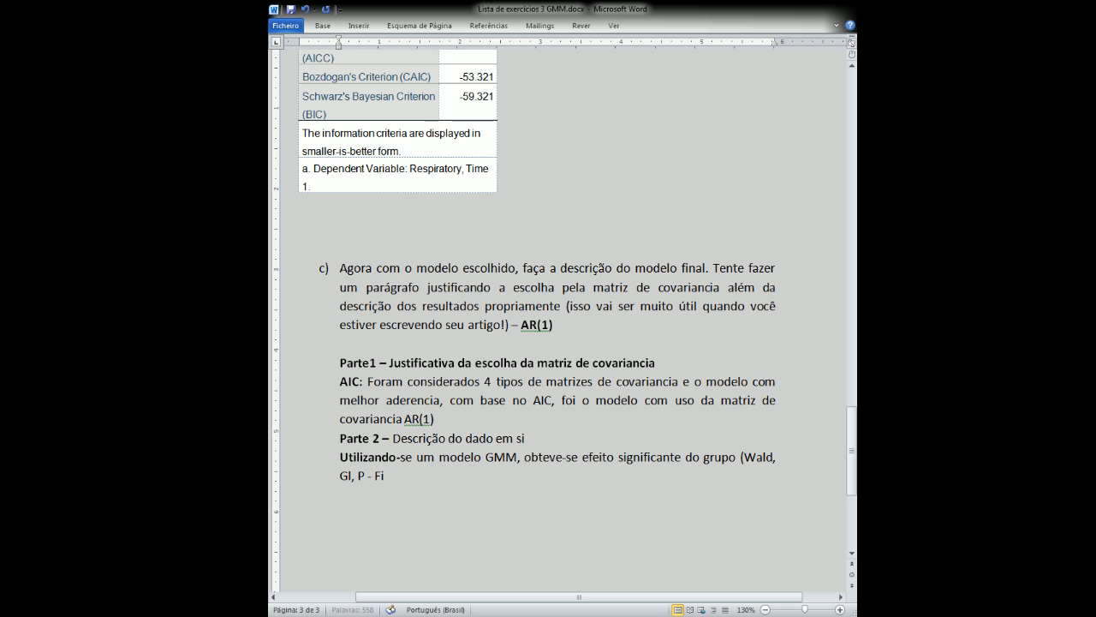
type("xed factor")
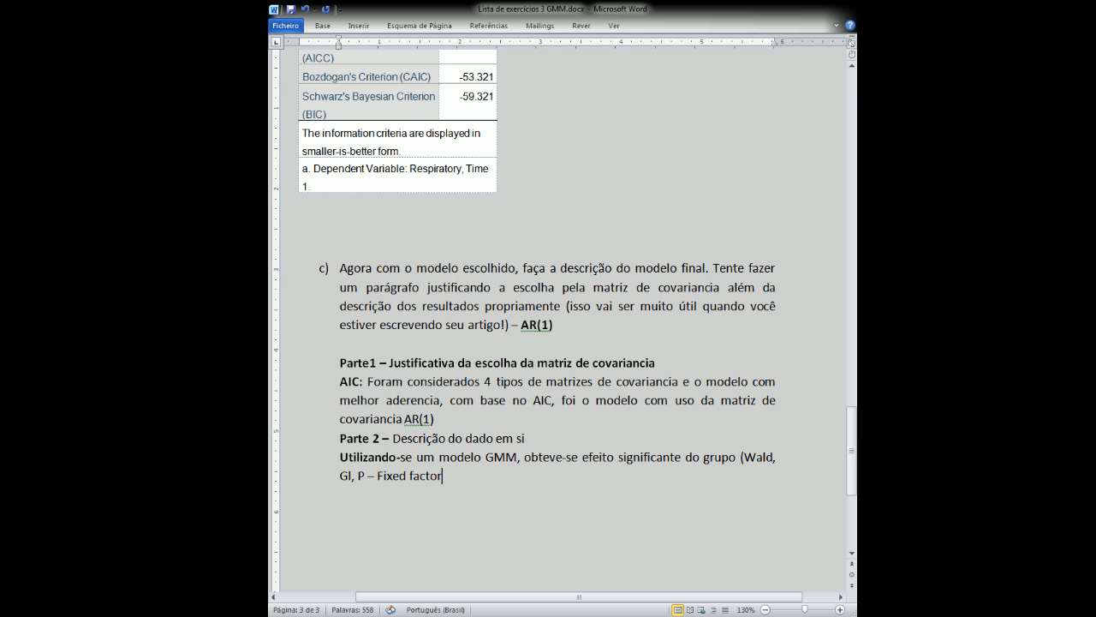
type("s) mas não da")
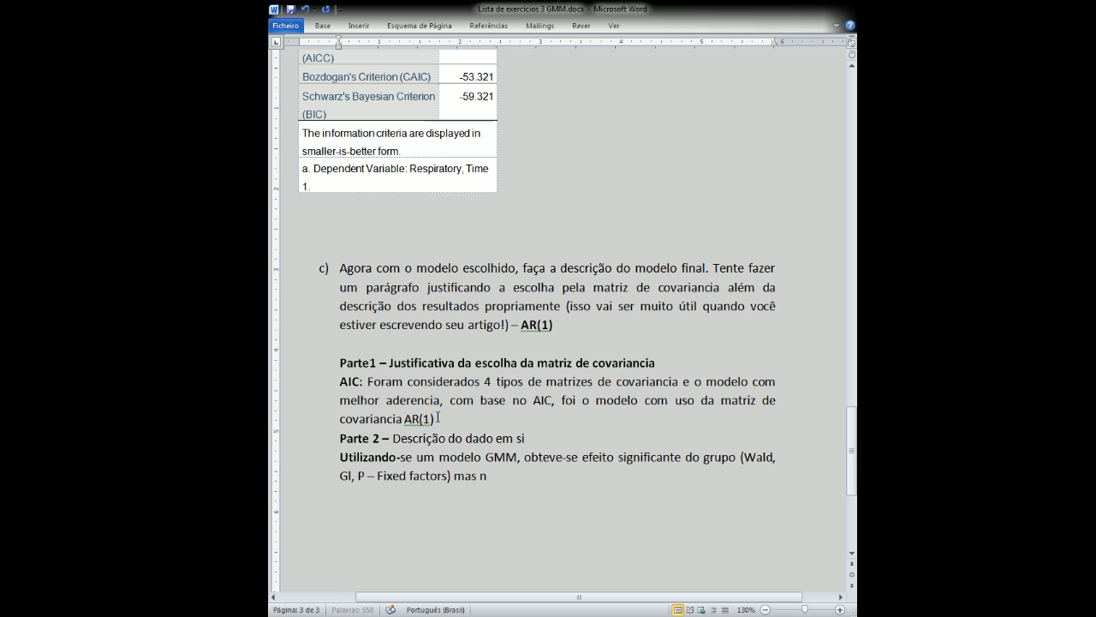
key("BackSpace")
key("BackSpace")
type("o tempo nem da i")
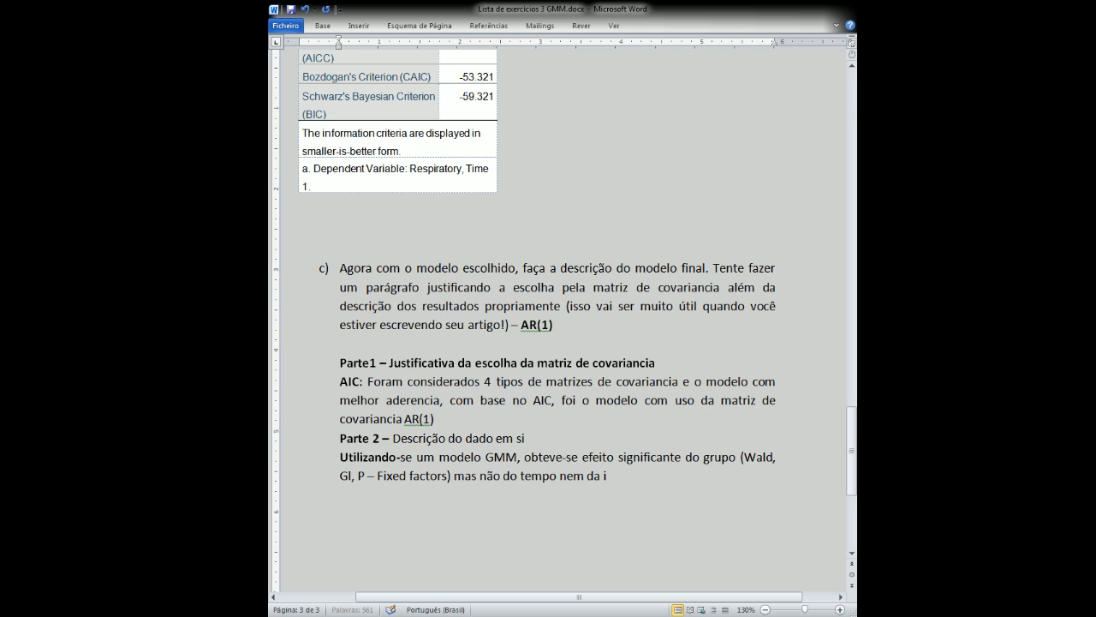
type("nteração para a variavel")
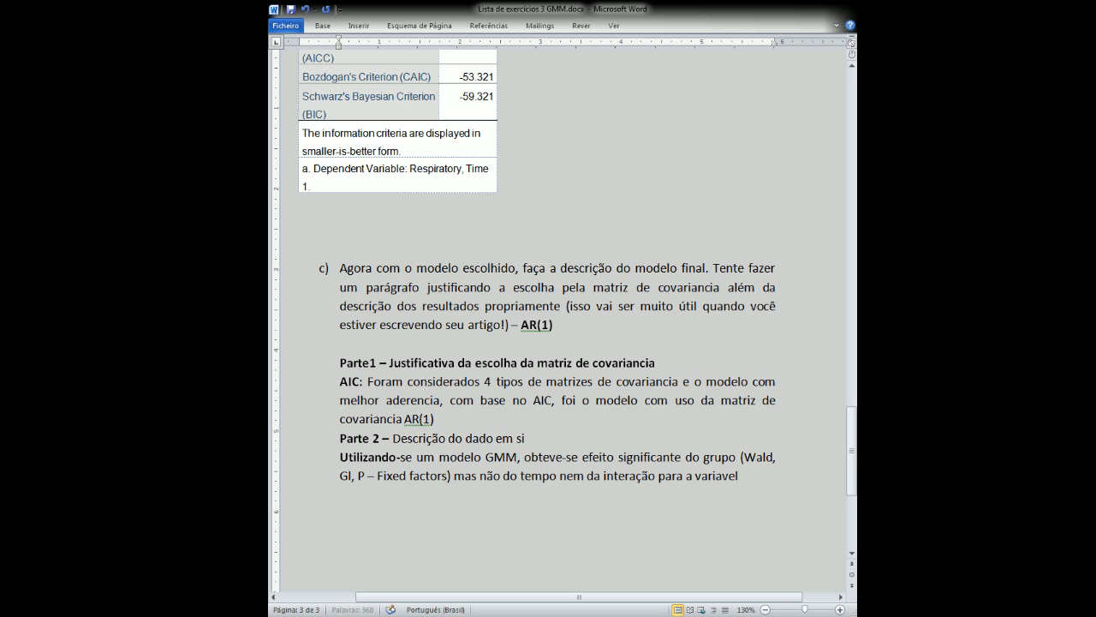
type(" resp.")
Begin a new paragraph below the GMM sentence with "A análise subsequente mostrou que o grupo"
key("Return")
type("A an")
type("´lis")
key("BackSpace")
key("BackSpace")
key("BackSpace")
key("BackSpace")
key("BackSpace")
key("BackSpace")
type("análise subse")
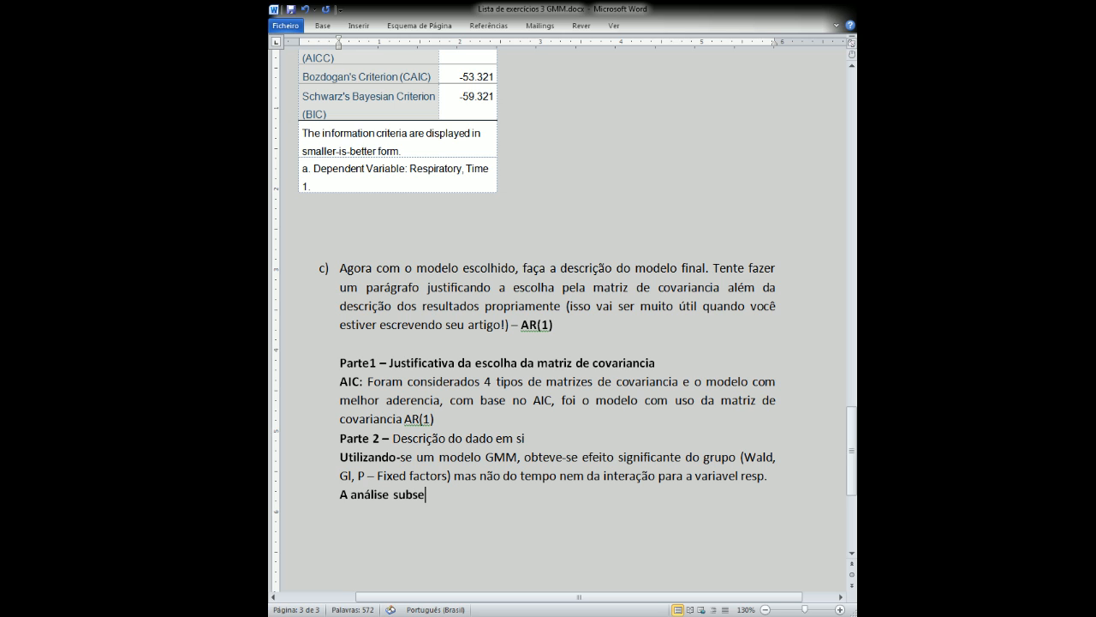
type("quente mostrou")
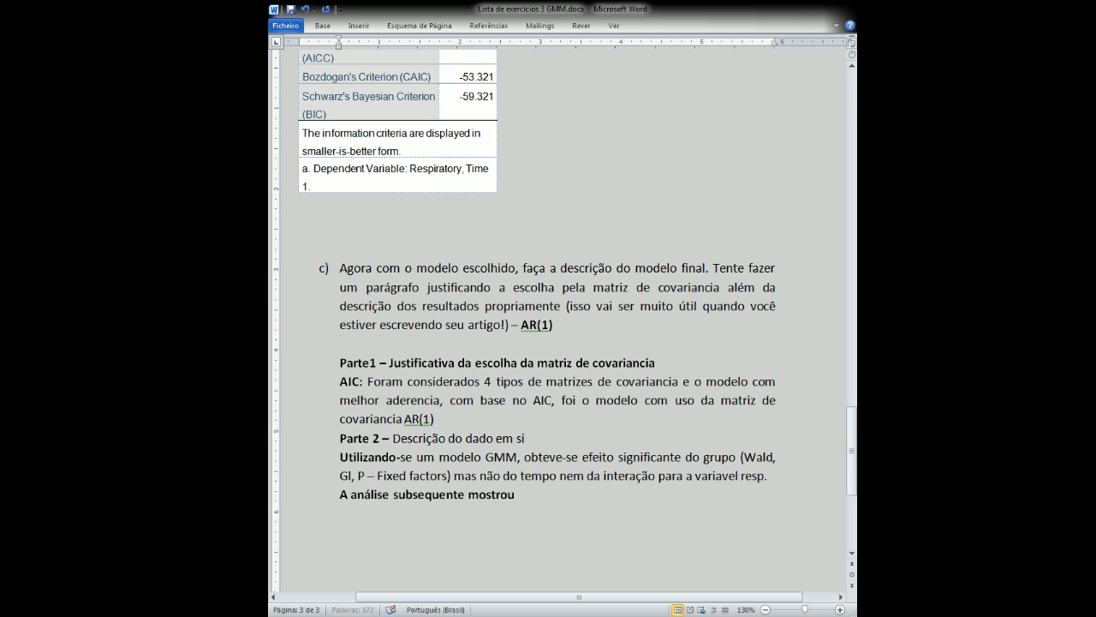
type(" que o grupo ")
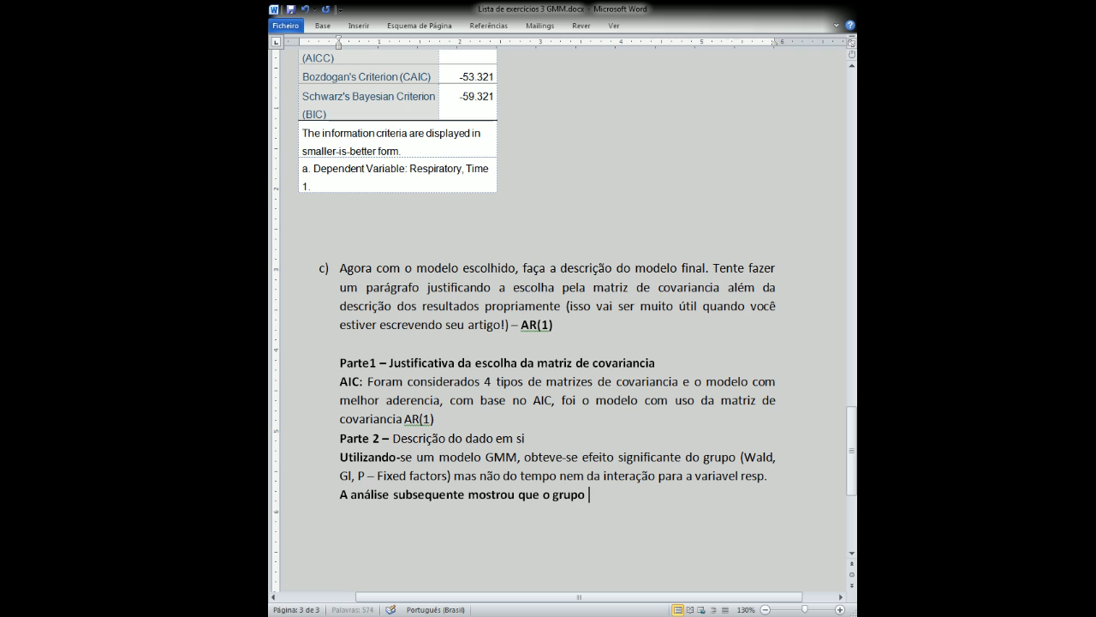
Continue the subsequent-analysis sentence with "droga teve uma média maior de resp do que o placebo (B=… IC B, p"
type("droga teve uma me'd")
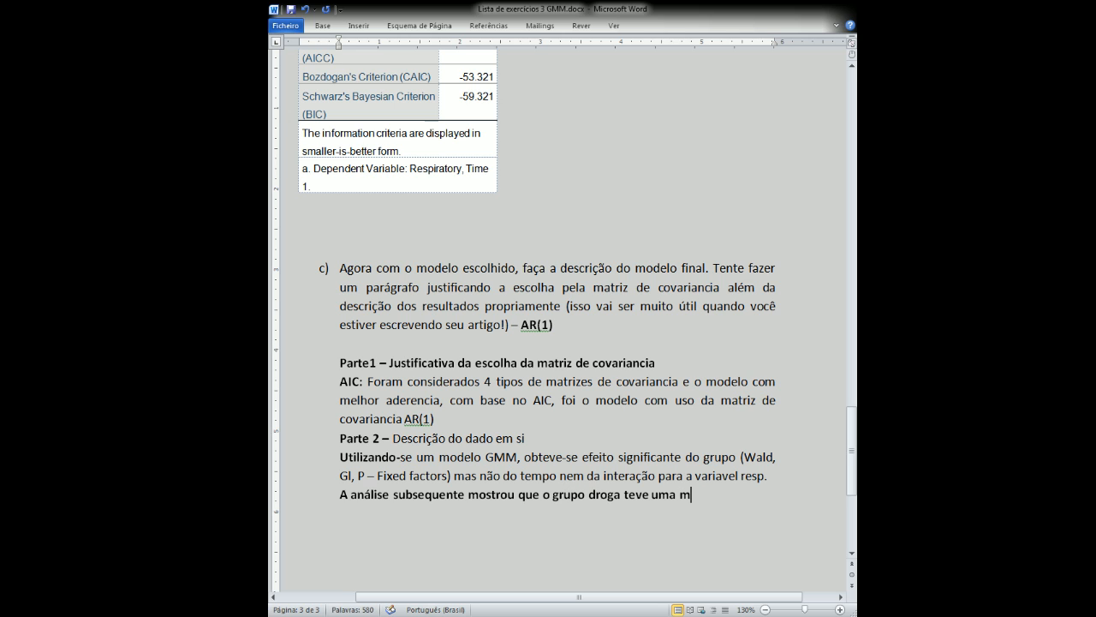
key("BackSpace")
key("BackSpace")
key("BackSpace")
type("édia maior")
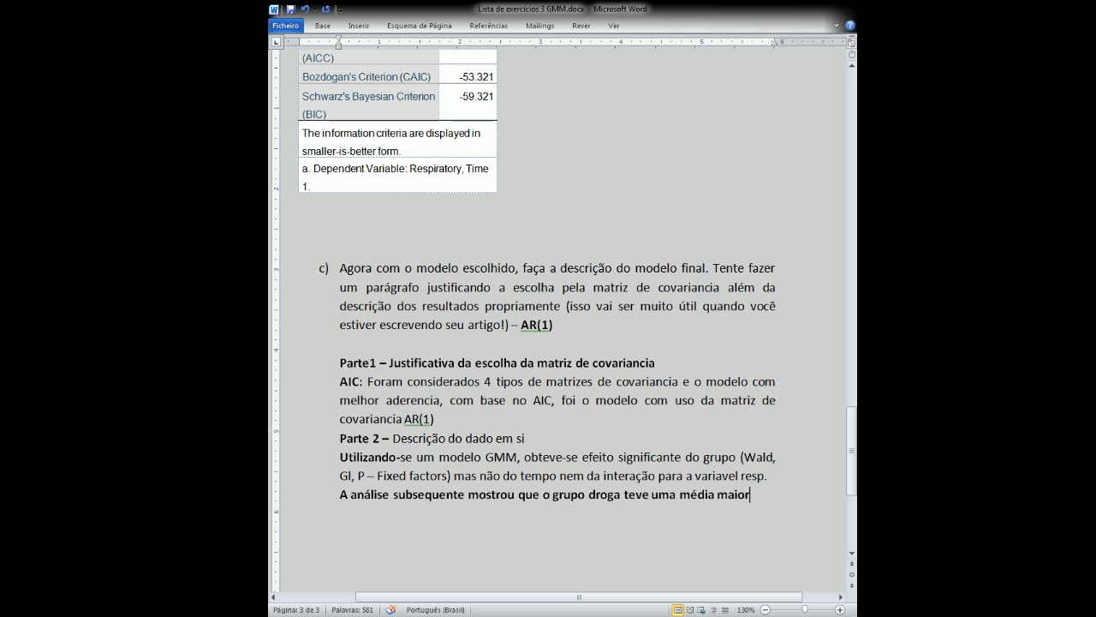
type(" de resp do q")
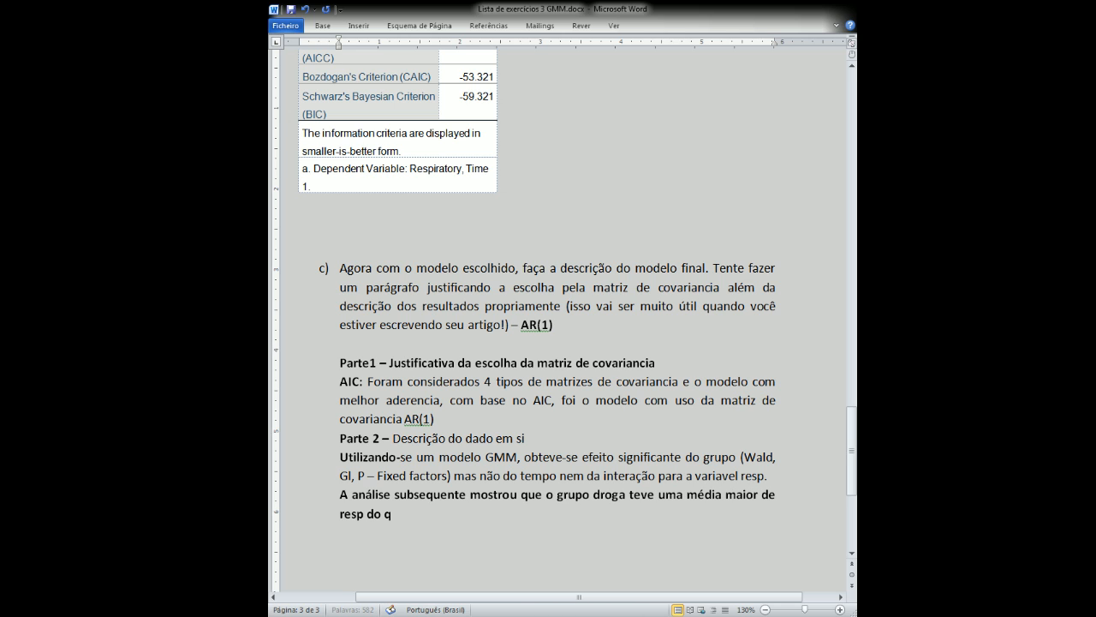
type("ue o placebo (")
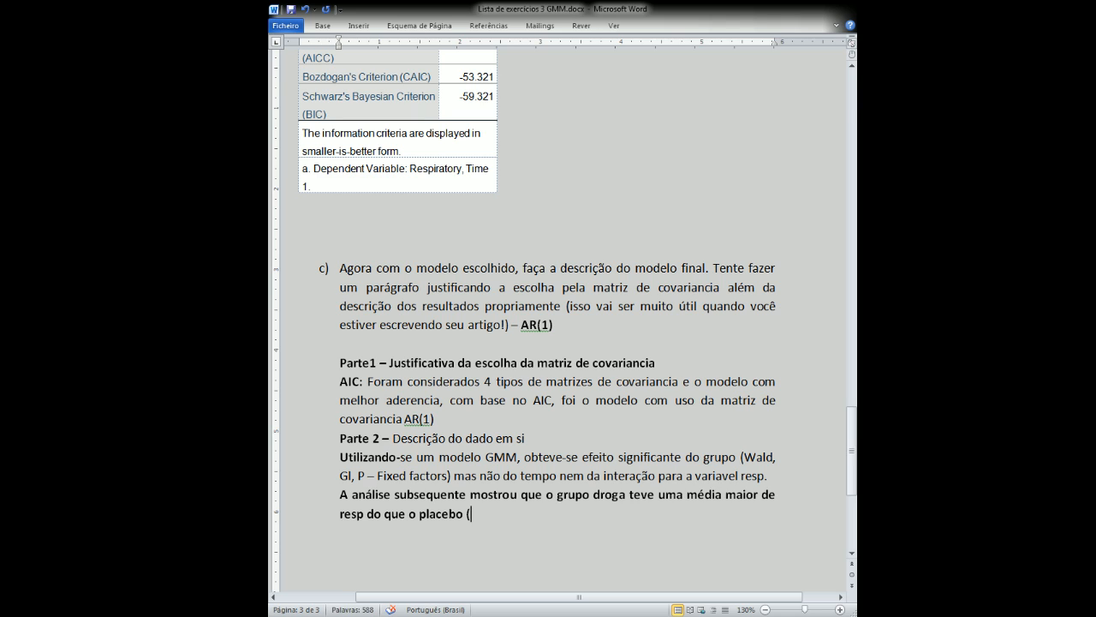
type("B=... IC B, p")
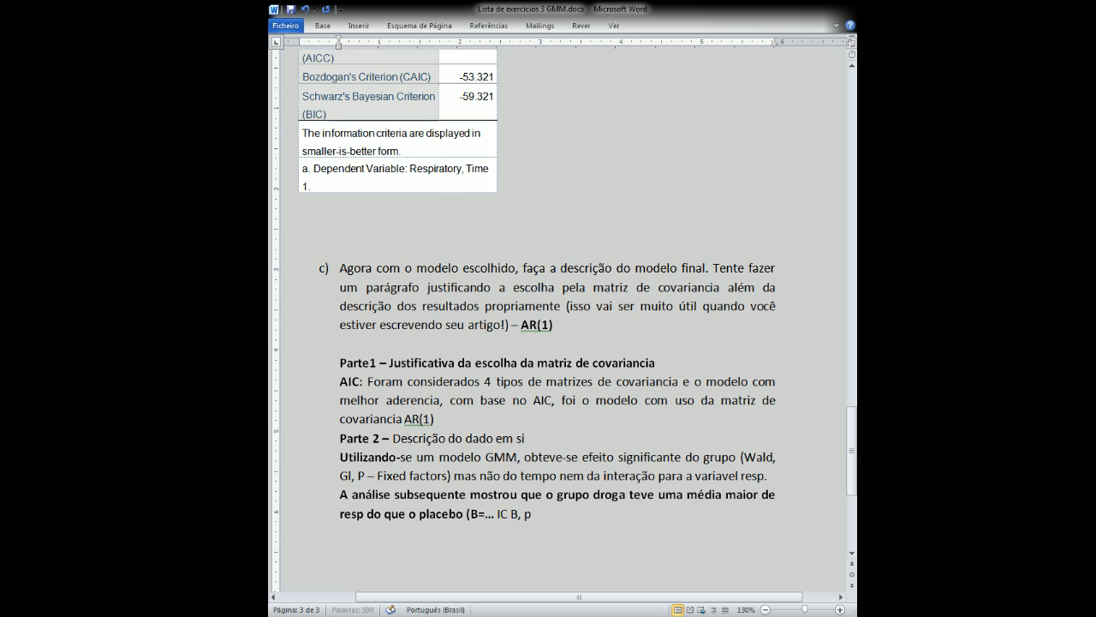
Finish the parenthesis with "… - Parameter estimates)." and add the line "Post hoc (contraste) - gráfico" below it
type("... - Parameter estim")
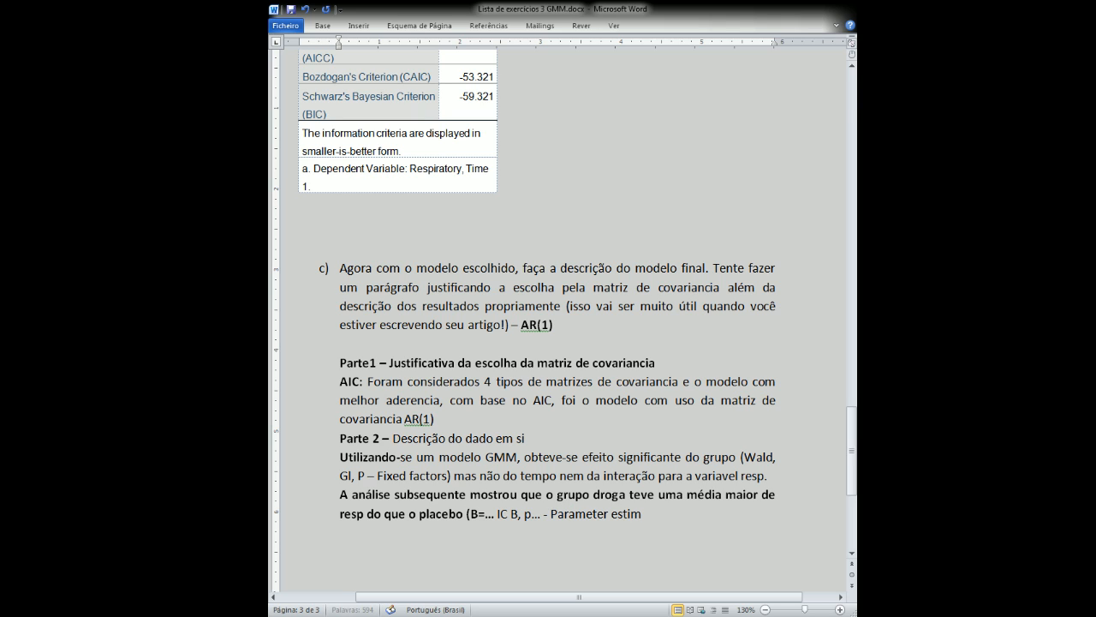
type("ates). Post")
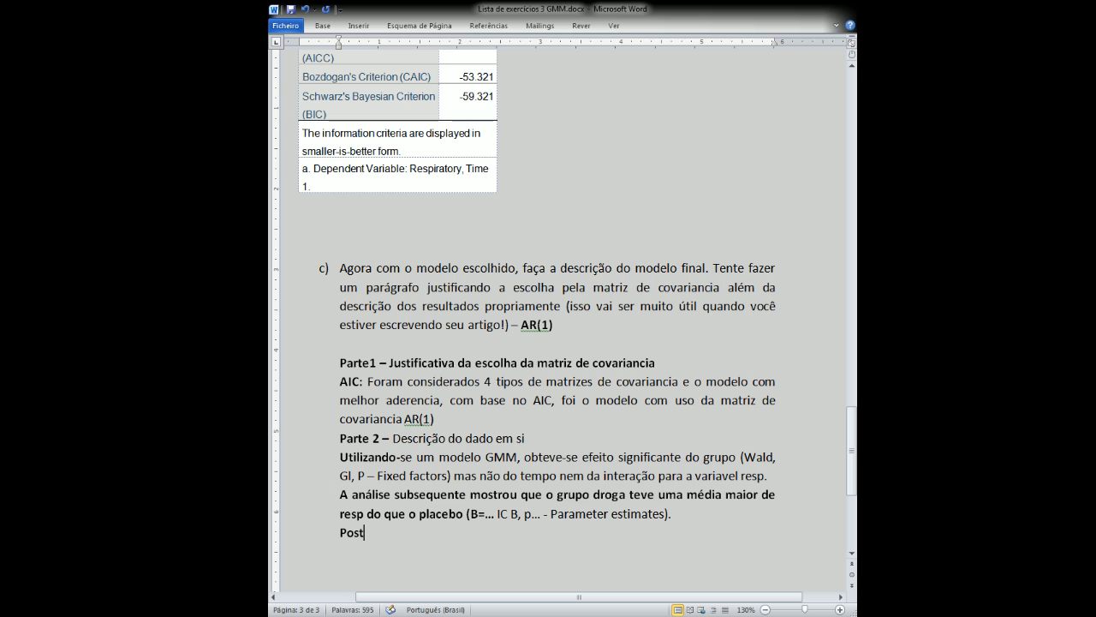
type(" hoc (cont")
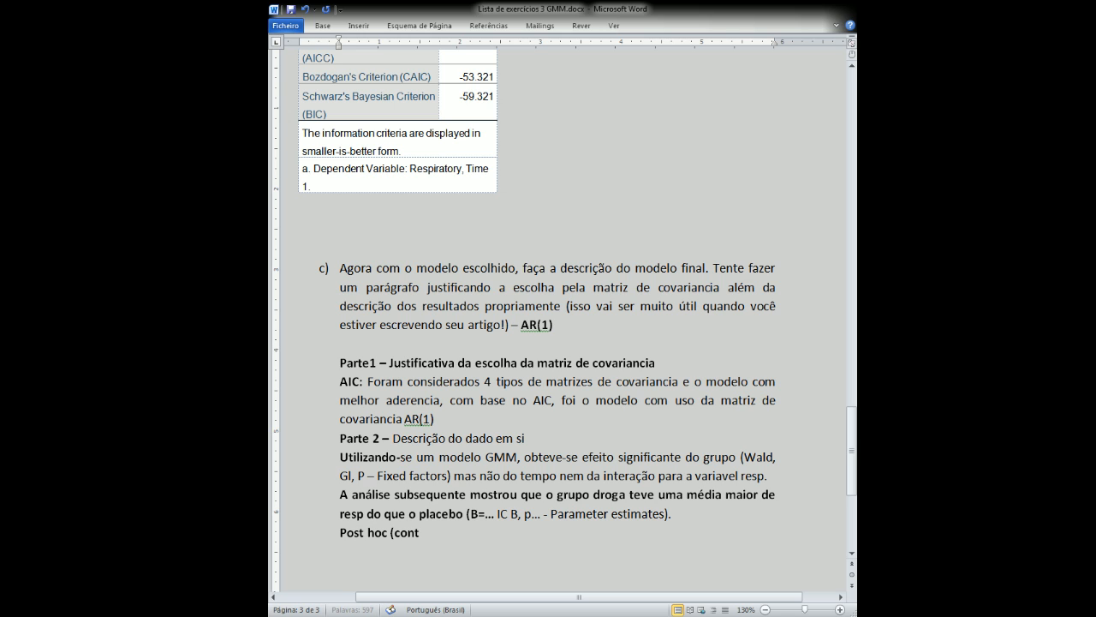
type("raste) - gráfico")
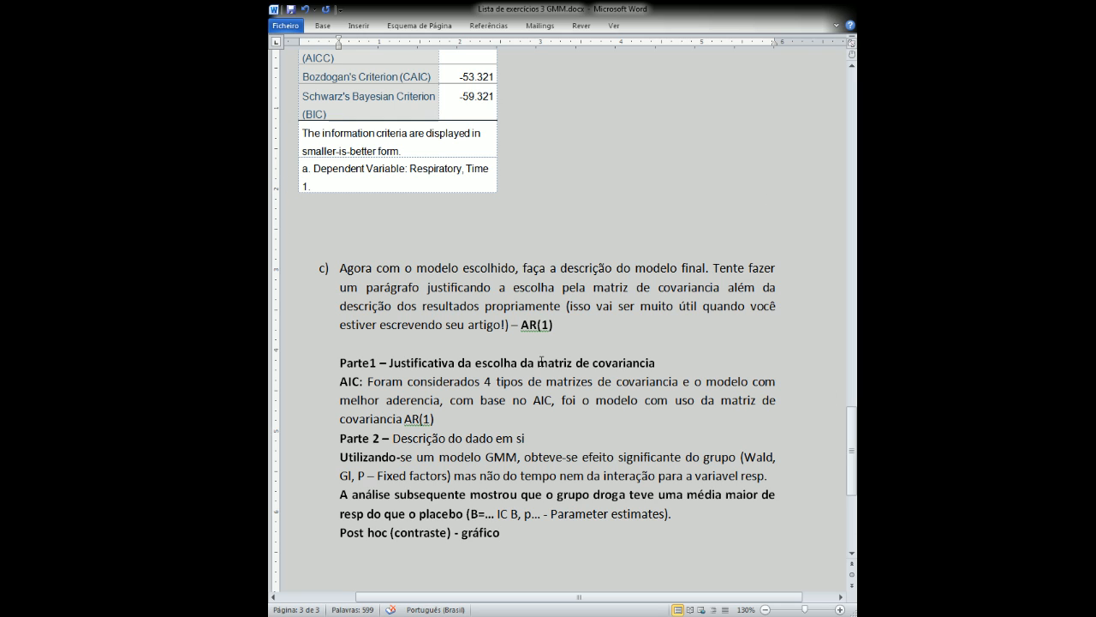
Below the Post hoc line, add the heading "Parte 3 – Qualidade do modelo – normalidade dos resíduos"
left_click(555, 362)
scroll(555, 359, "down", 4)
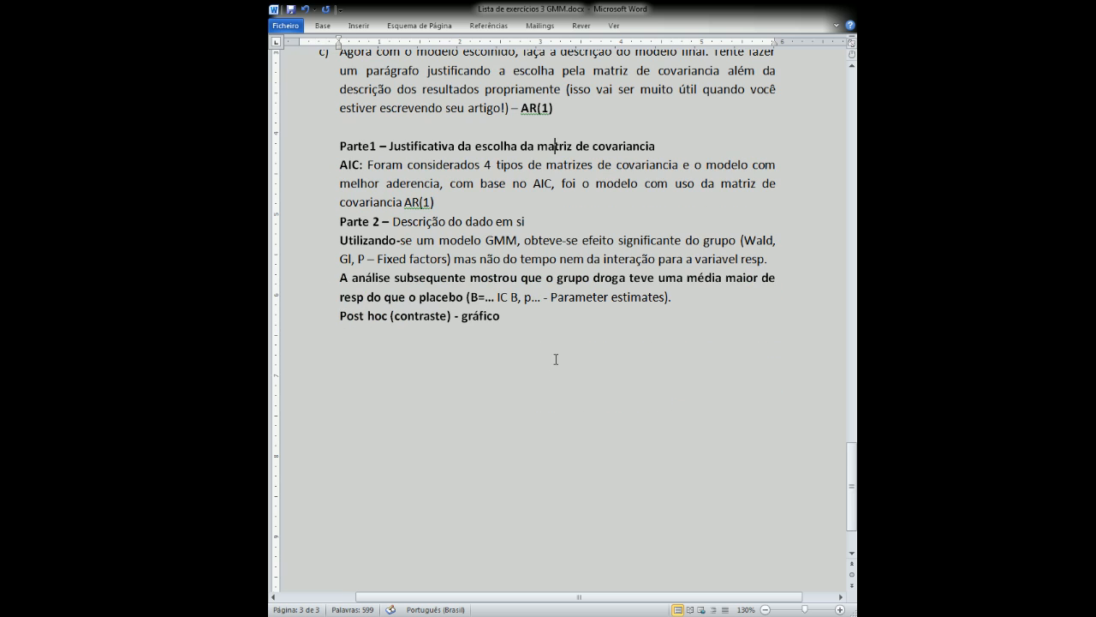
left_click(501, 317)
key("Return")
type("Pa")
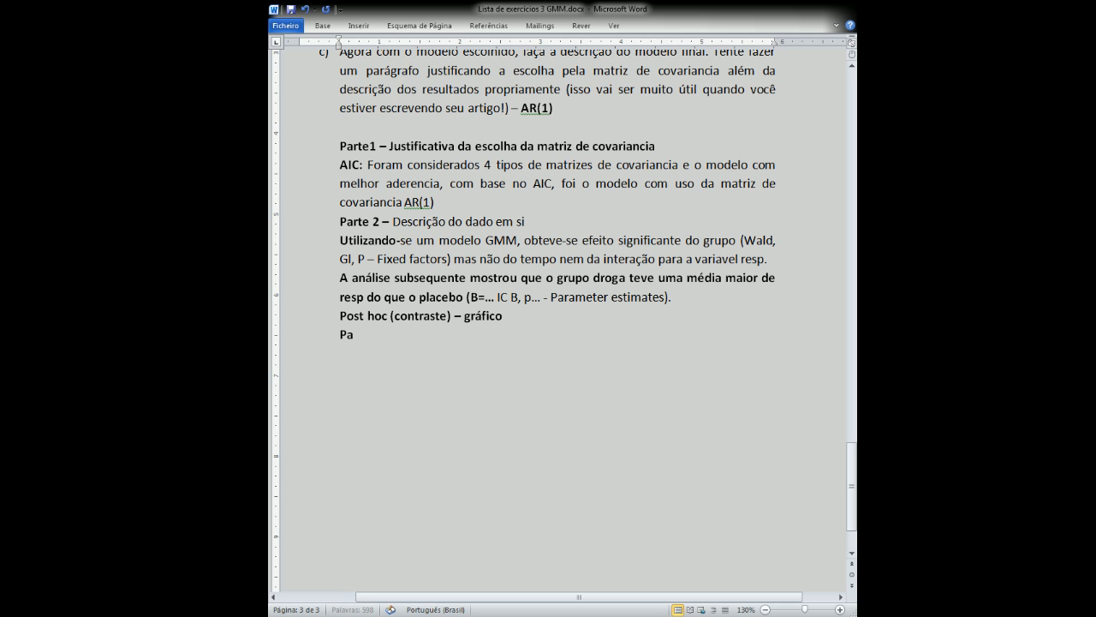
type("rte 3 - Qualidade do modelo")
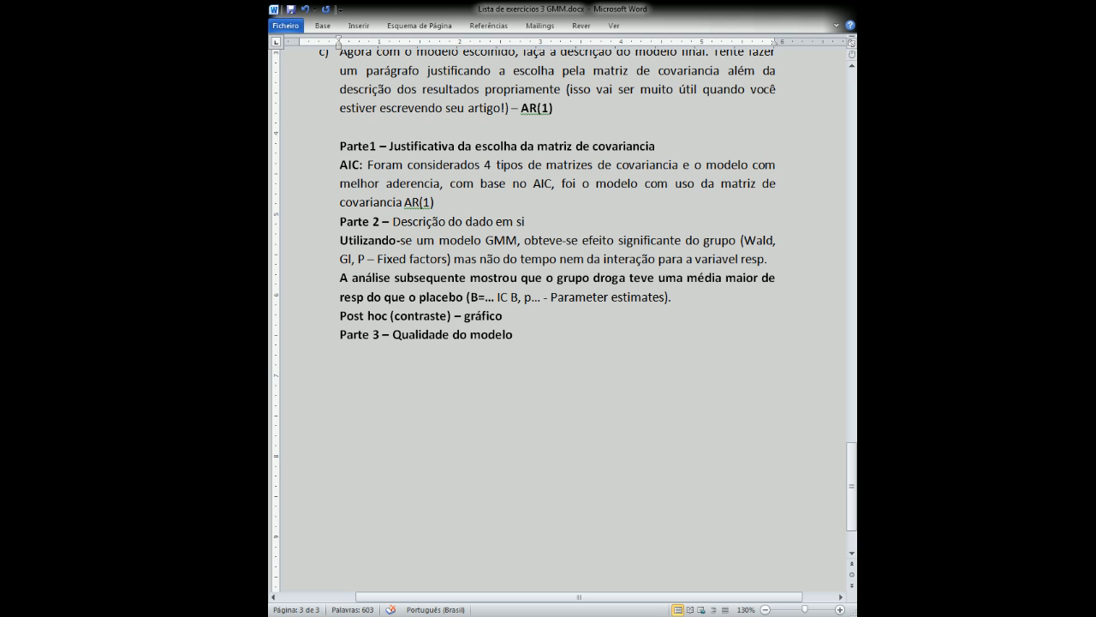
type(" - normalidade dos res")
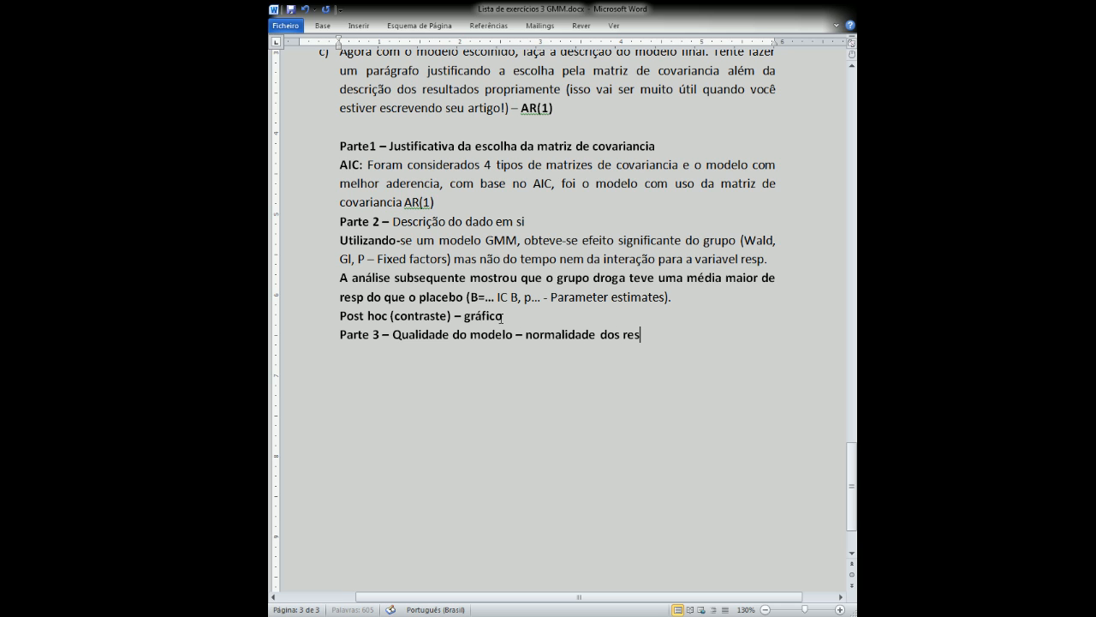
type("íduos")
Below the Parte 3 heading, begin a paragraph with "Foi feito o Q-Q plot que atesta variação dos resíduos"
key("Return")
type("Foi feito o Q-Q plot")
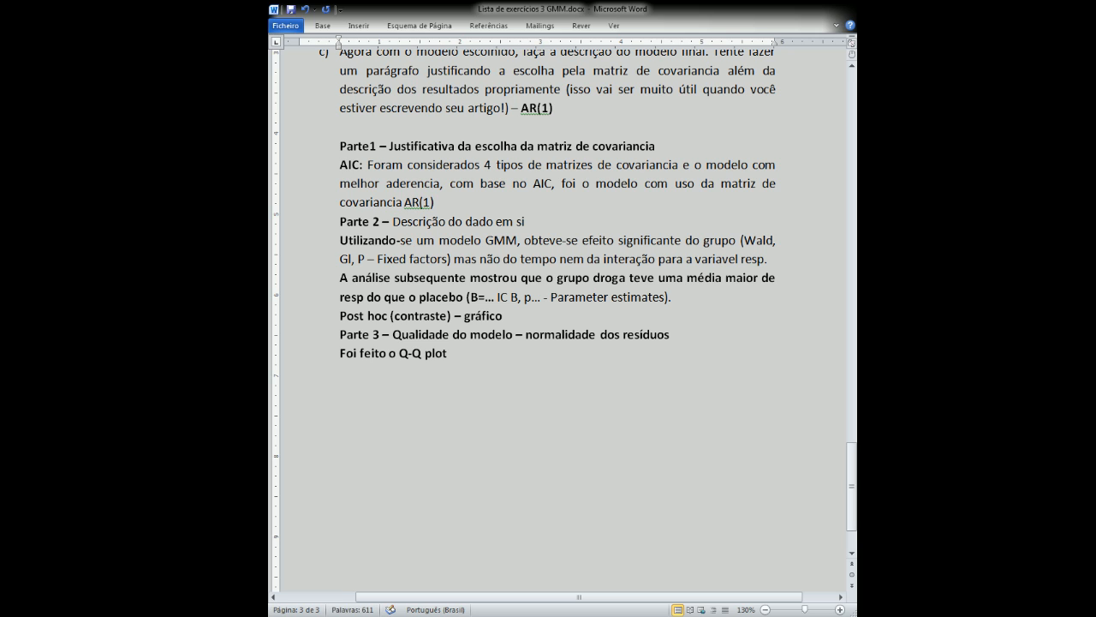
type(" que atesta qu")
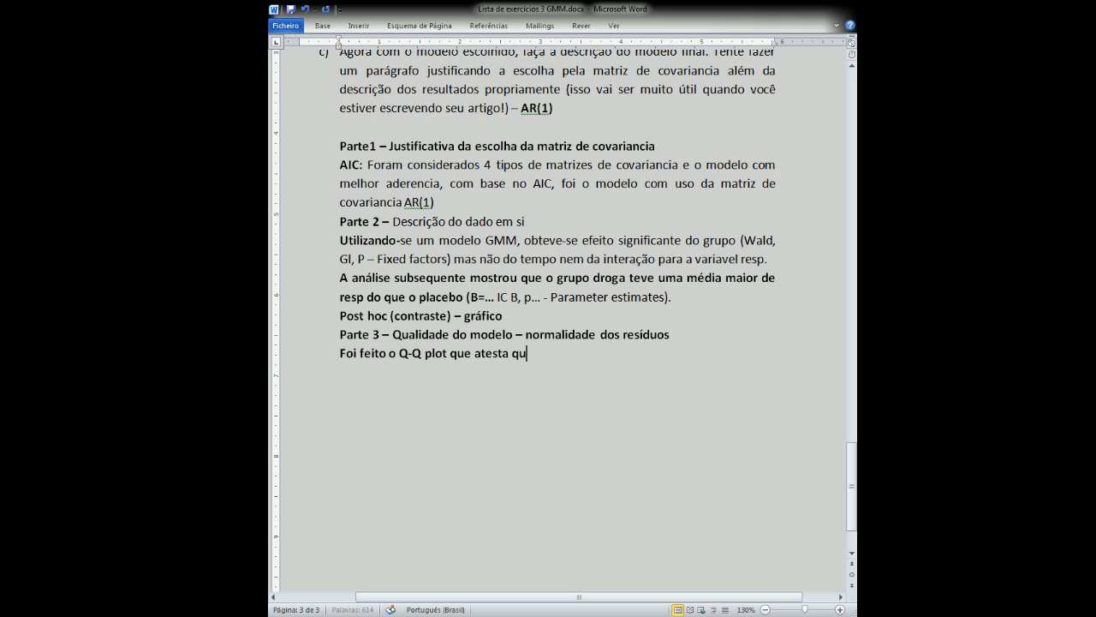
key("BackSpace")
key("BackSpace")
type("variaçã")
type("o c")
key("BackSpace")
type("dos resu")
key("BackSpace")
type("íduos cont")
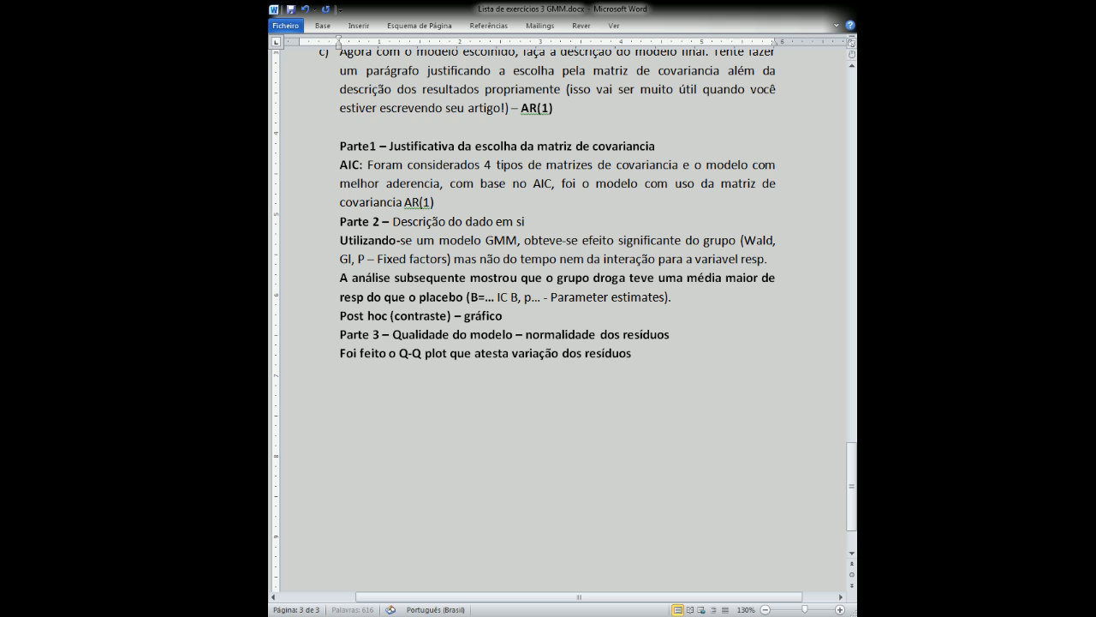
Continue the Q-Q plot sentence with "constante e semelhante em ambos os grupos observados"
key("BackSpace")
type("stant")
type("e em a")
key("BackSpace")
key("BackSpace")
key("BackSpace")
type("seme")
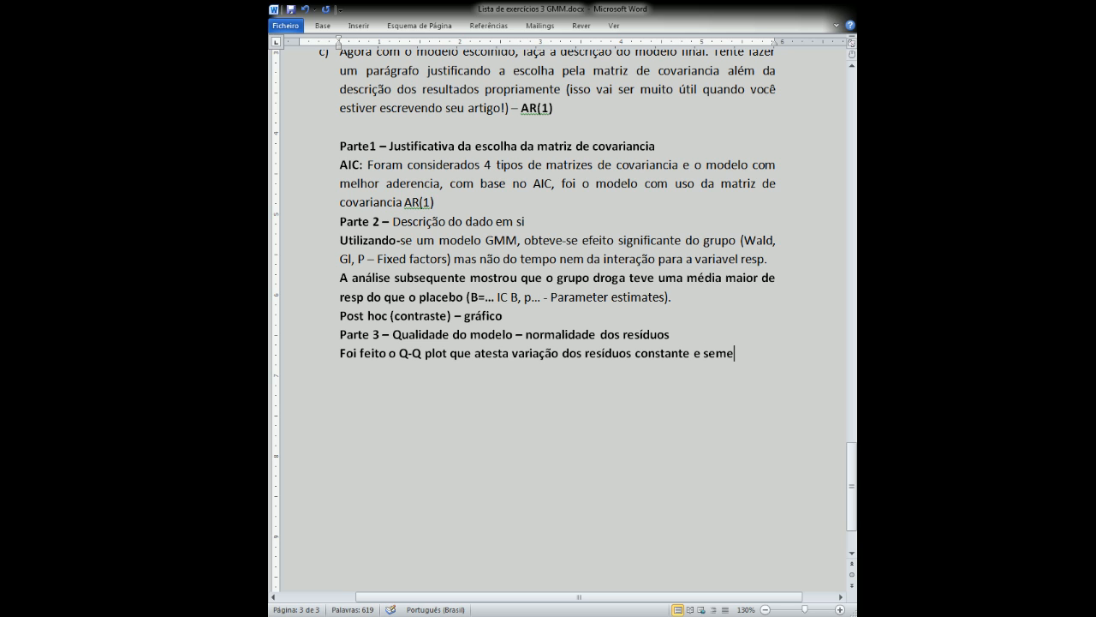
type("lhante em a")
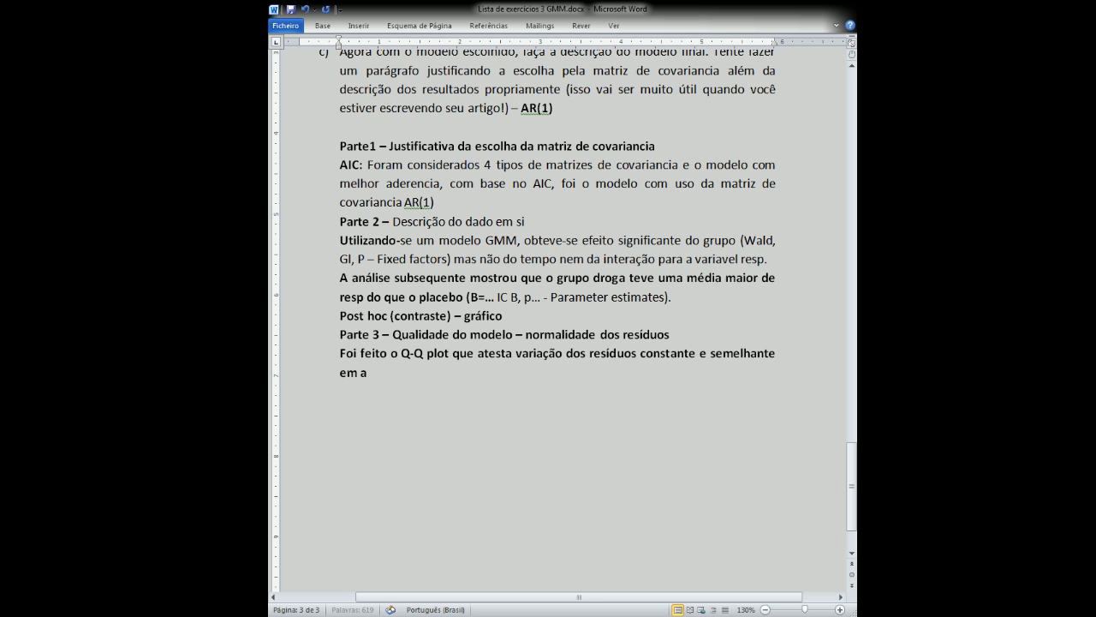
type("mbos os grupos observados.")
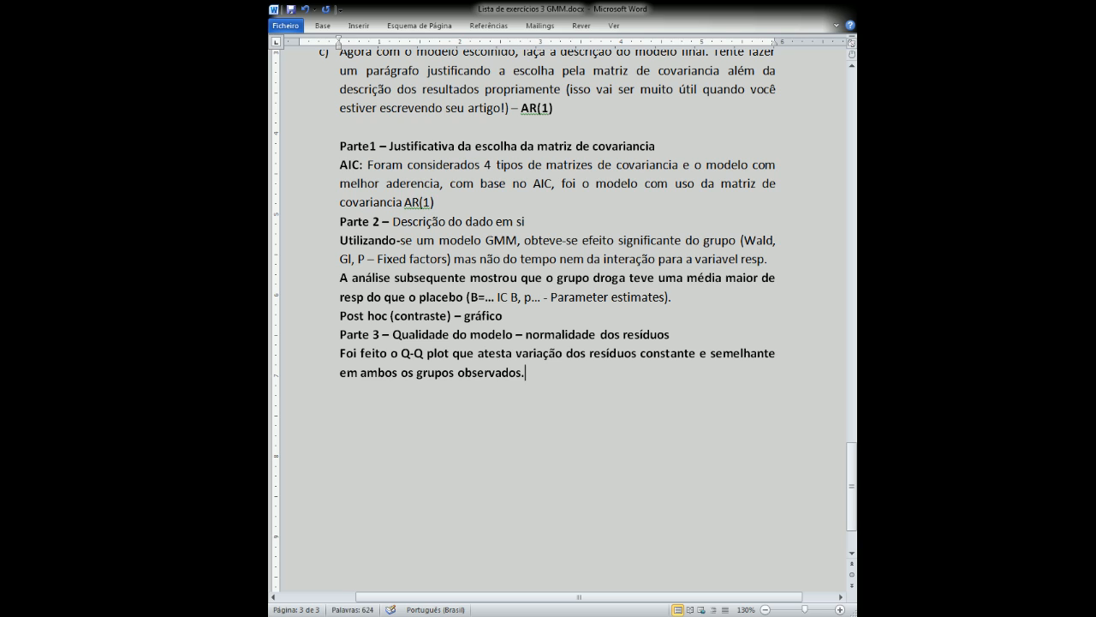
End the Q-Q plot sentence with ", validando os resultados do GMM."
key("BackSpace")
type(", validando os result")
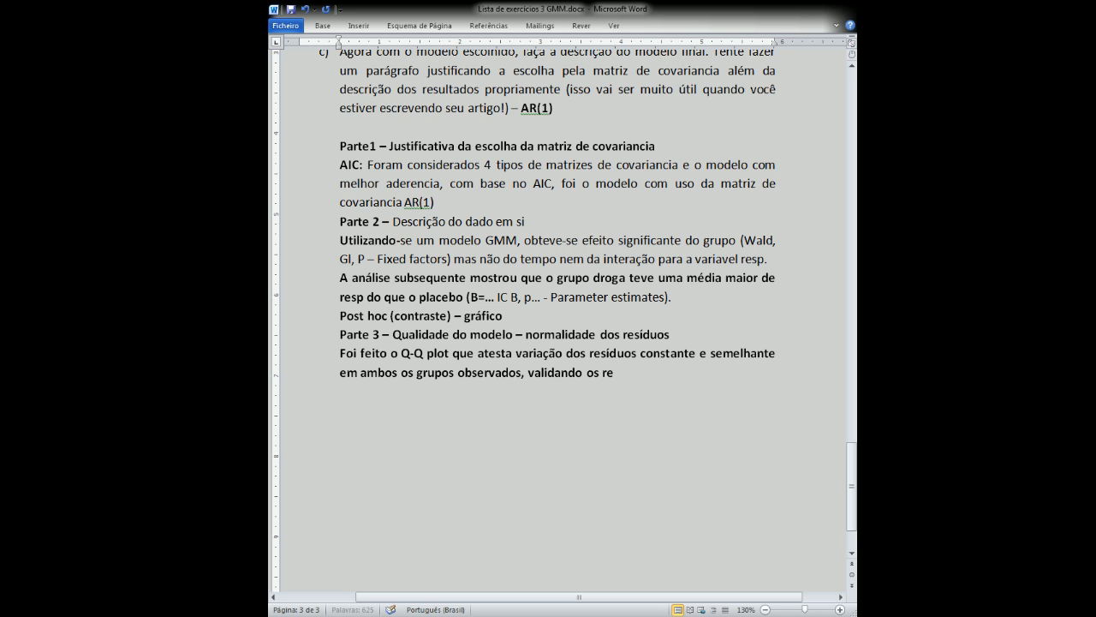
key("BackSpace")
key("BackSpace")
key("BackSpace")
type("ultados do GMM")
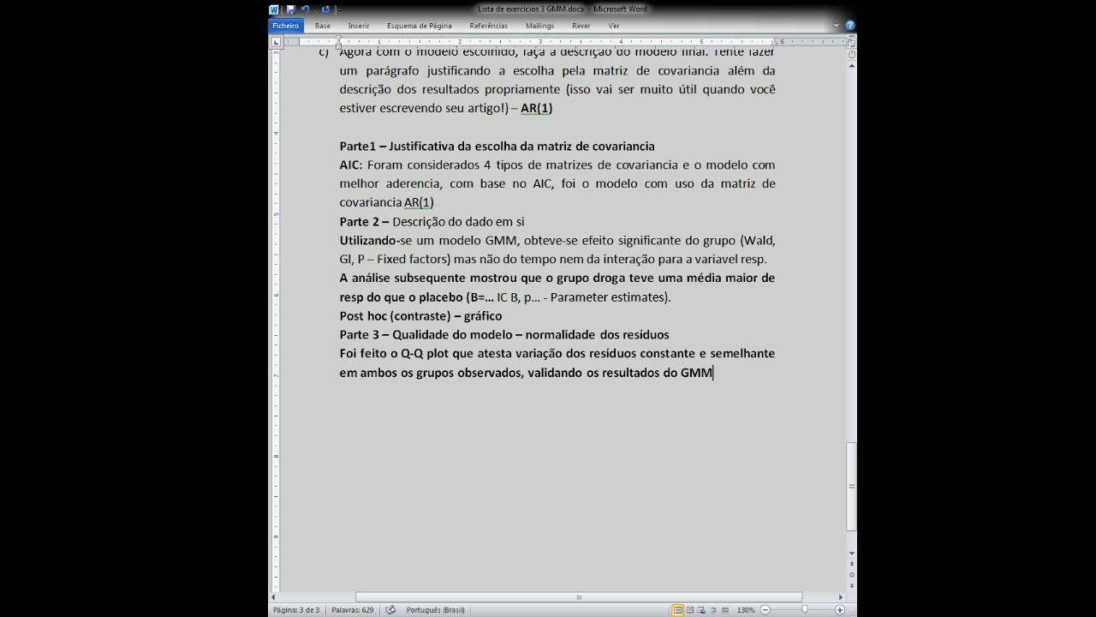
type(".")
Underline the labels "Parte 3", "Parte 2" and "Parte1" at the start of the three section headings
left_click_drag(340, 338, 381, 338)
key("ctrl+s")
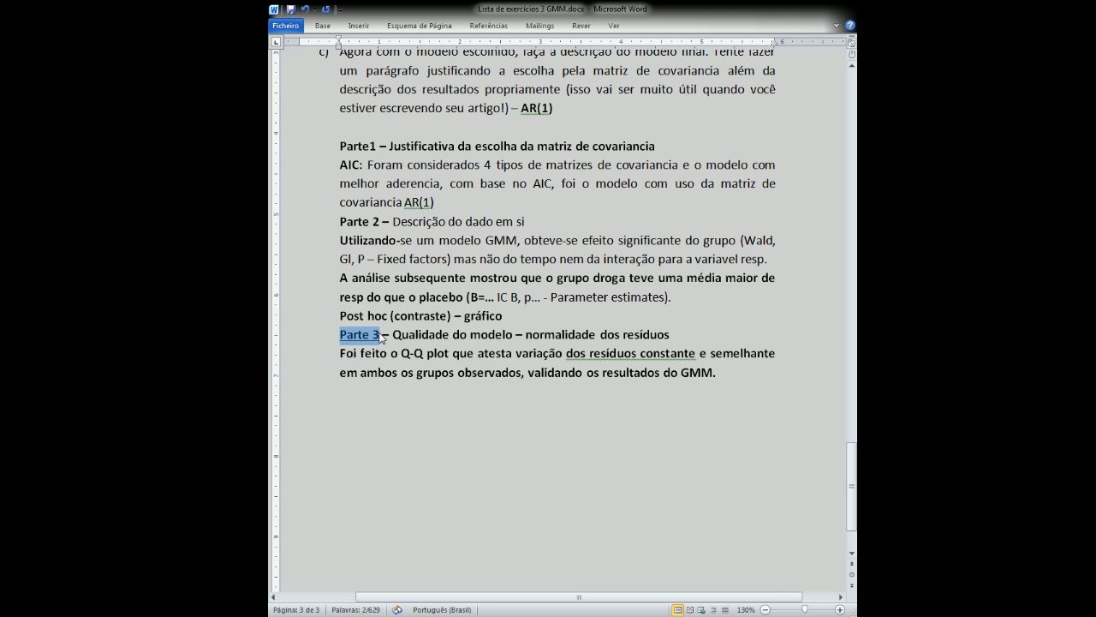
left_click_drag(339, 225, 381, 224)
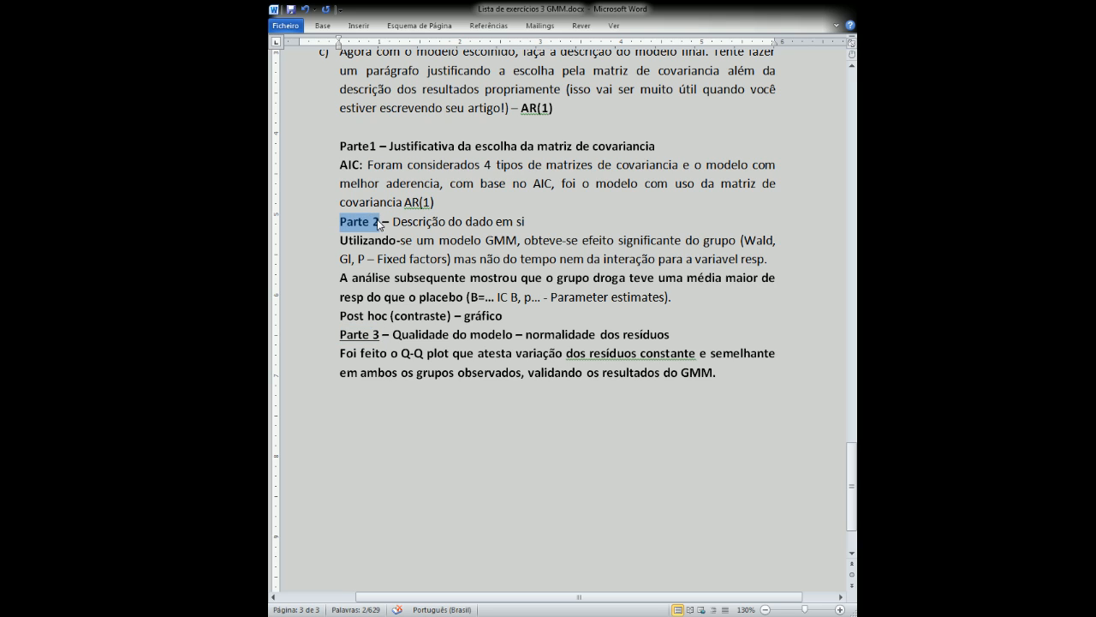
key("ctrl+s")
left_click_drag(340, 145, 380, 146)
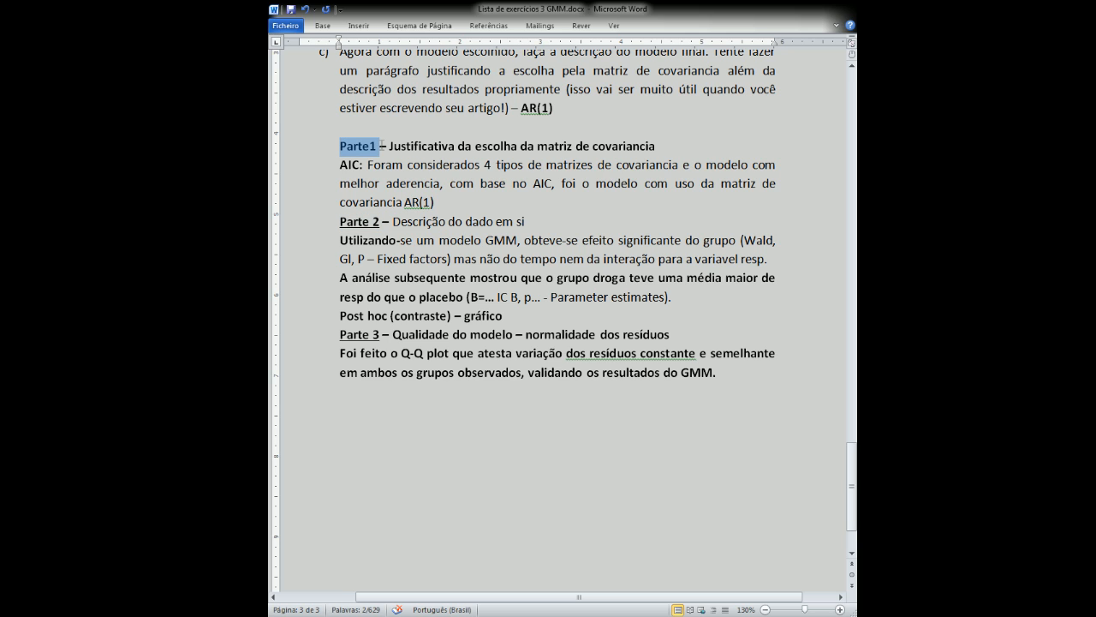
key("ctrl+s")
Append "(método)" to the Parte1 heading and to the Parte 3 heading
left_click(659, 146)
type("(m")
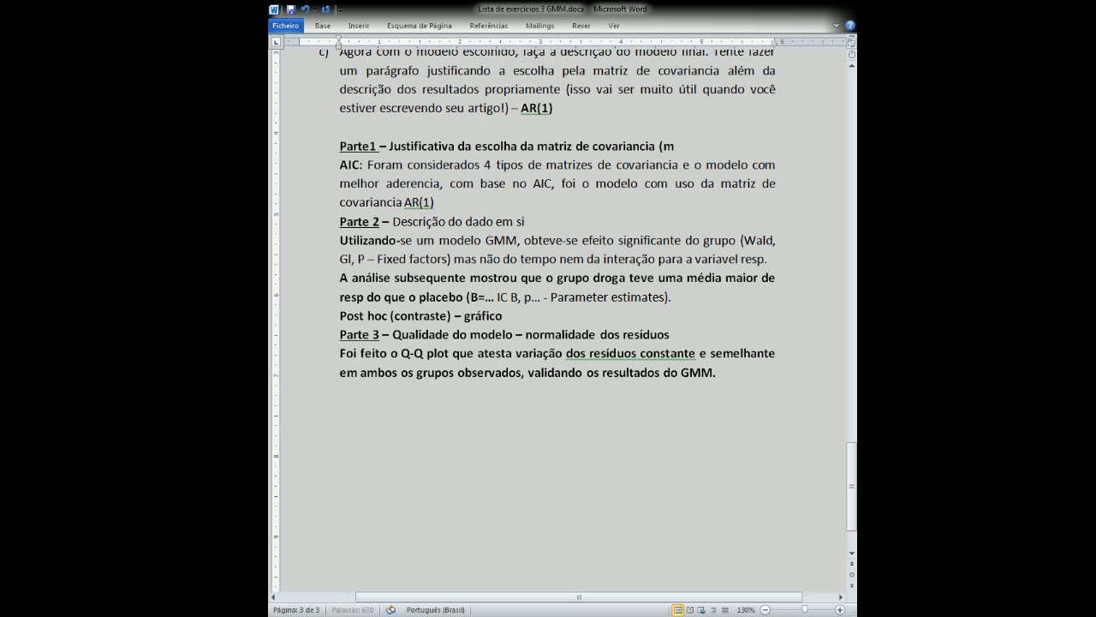
type("étodo)")
type("(me")
key("BackSpace")
type("étodo)")
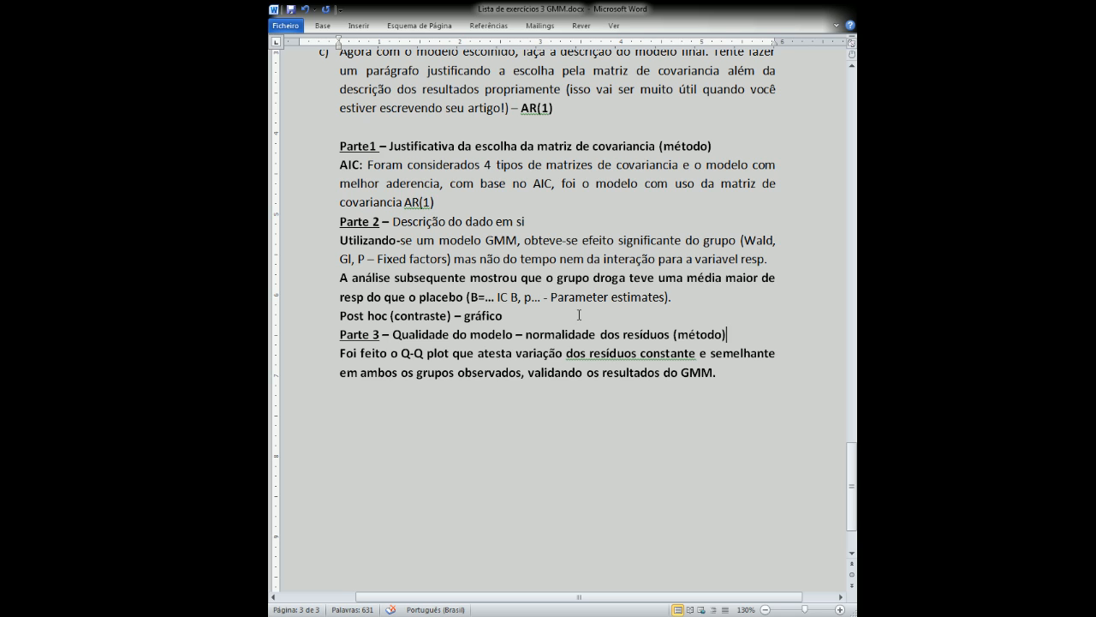
Append "(resultado em si)" to the Parte 2 heading and select the whole text from Parte1 to the end of Parte 3
left_click(555, 219)
type("(resultado em si)")
left_click_drag(337, 147, 730, 374)
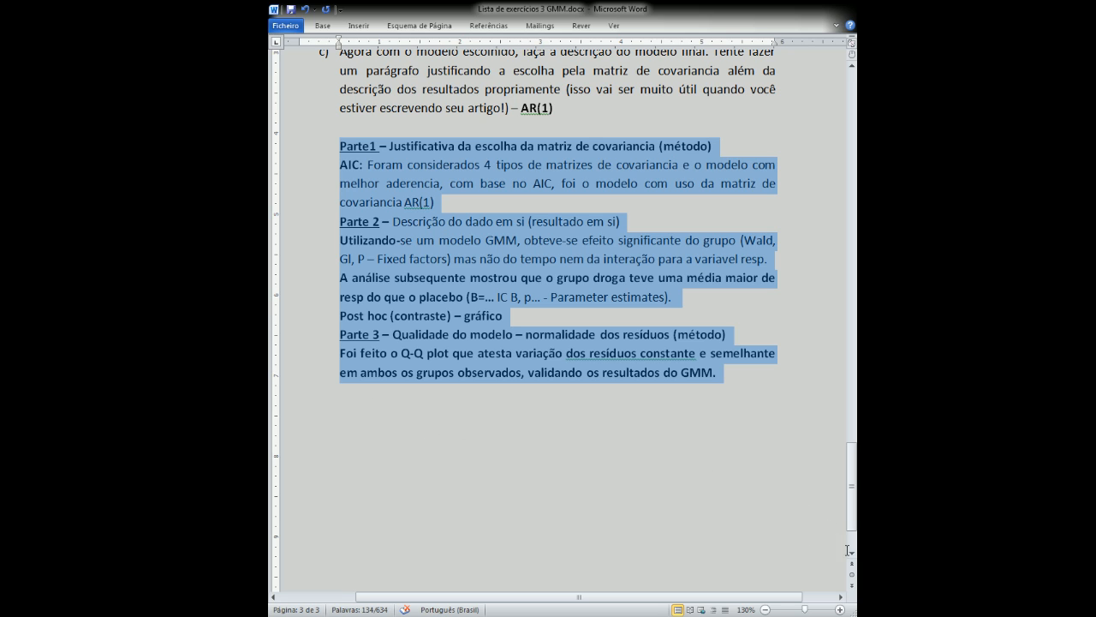
Switch to the SPSS Data Editor, open the Chart Builder and reset its previous line chart setup
key("alt+Tab")
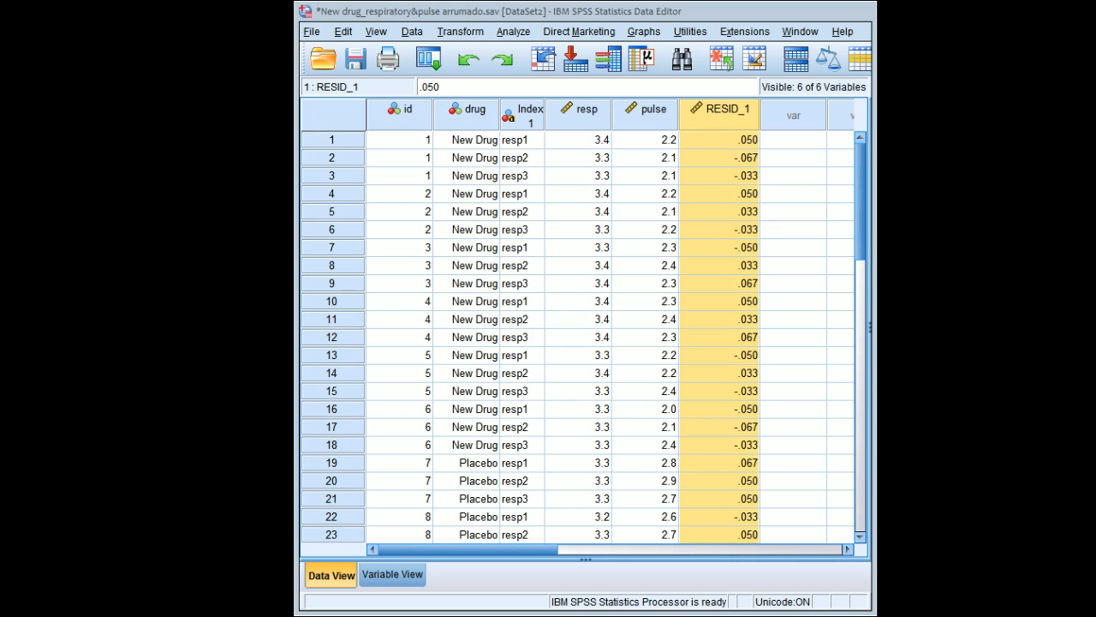
left_click(606, 12)
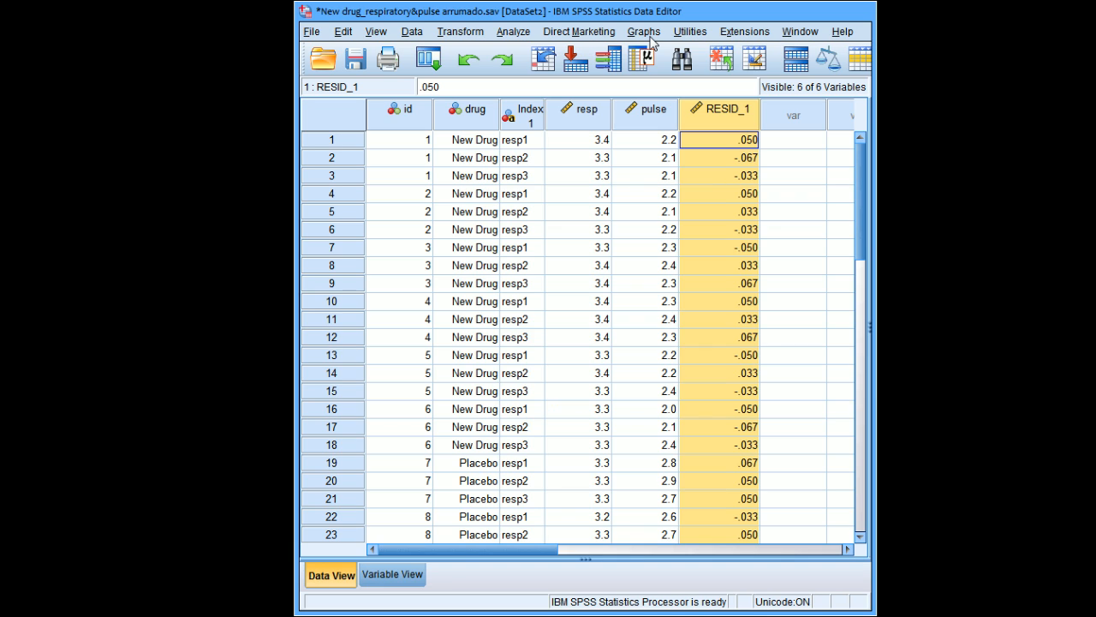
left_click(644, 31)
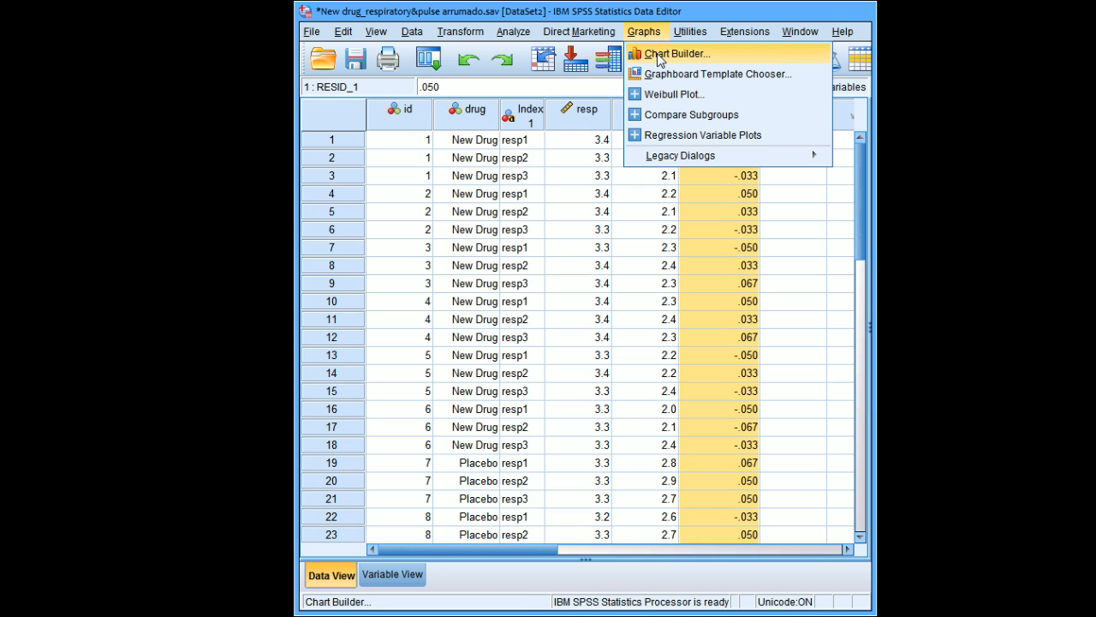
left_click(660, 57)
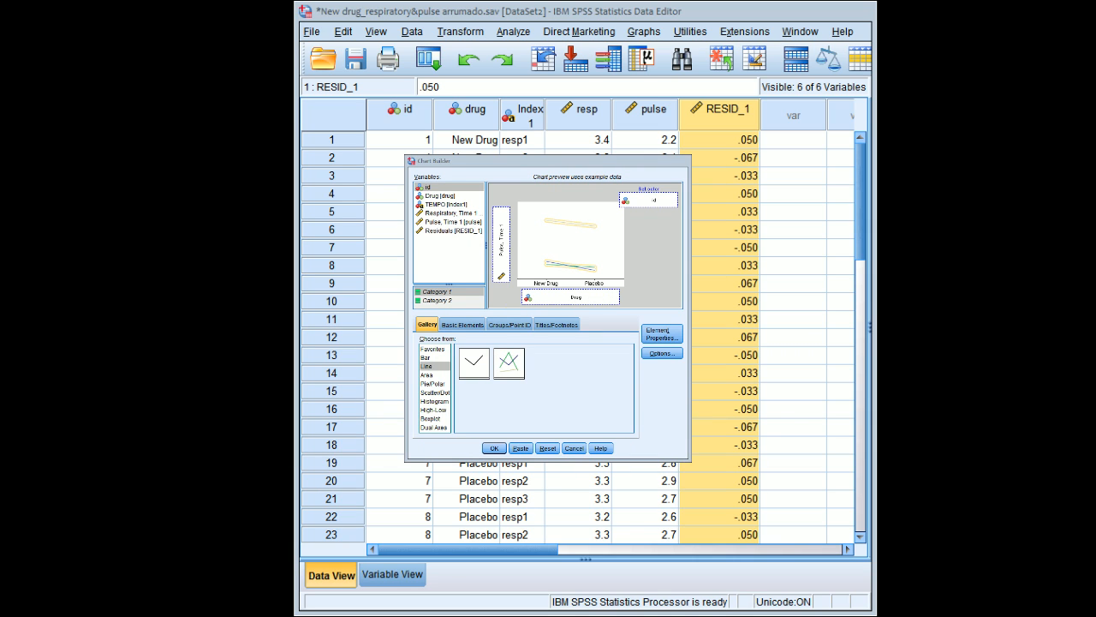
left_click(561, 168)
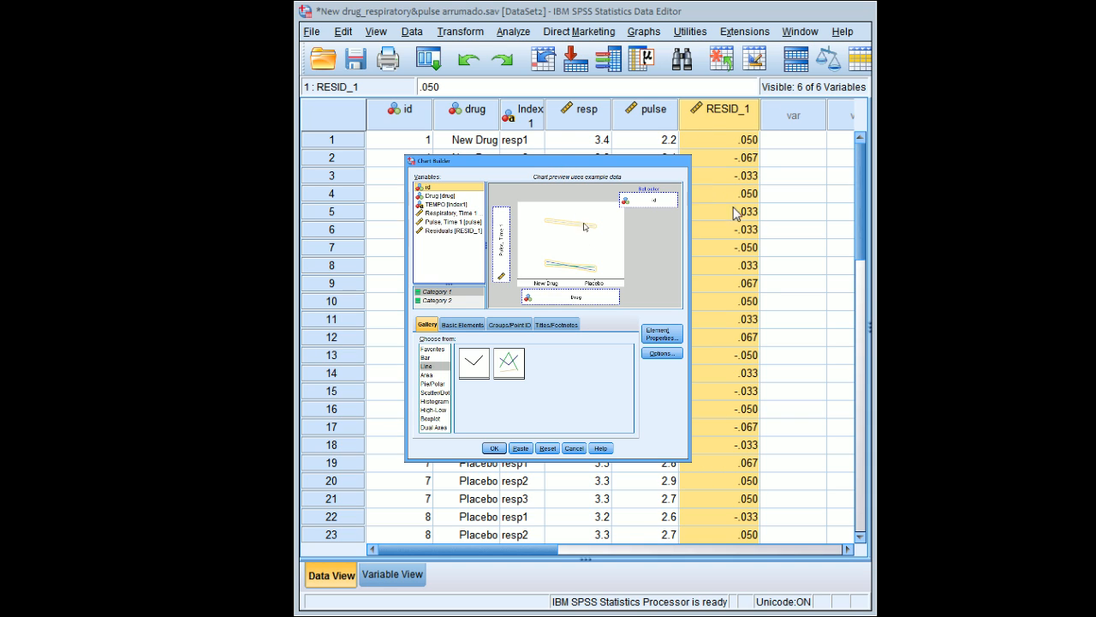
left_click(428, 366)
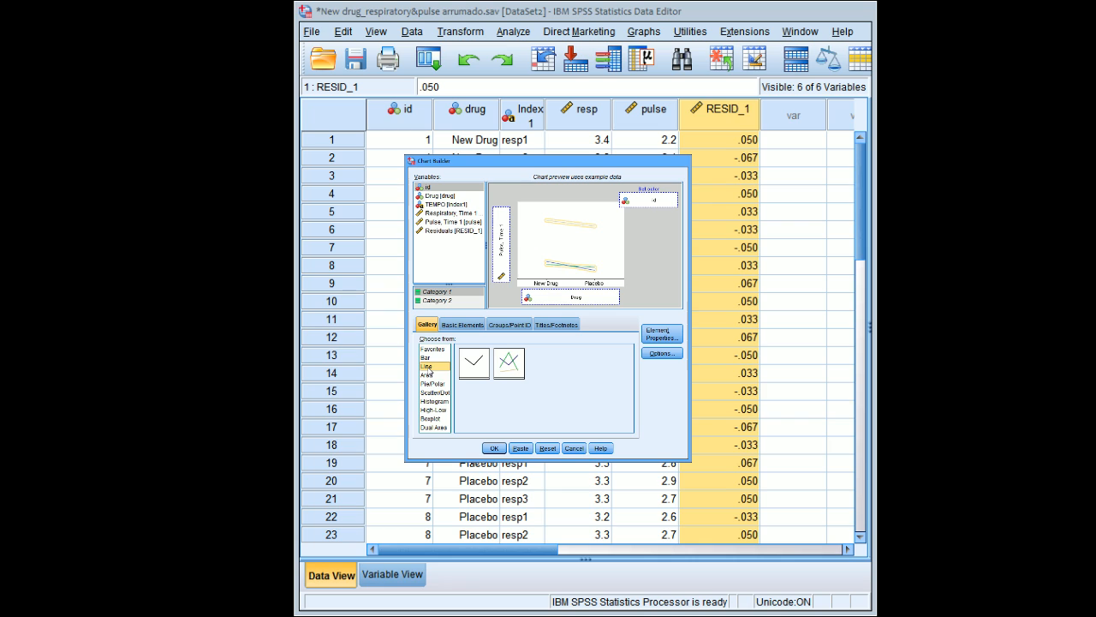
left_click(546, 448)
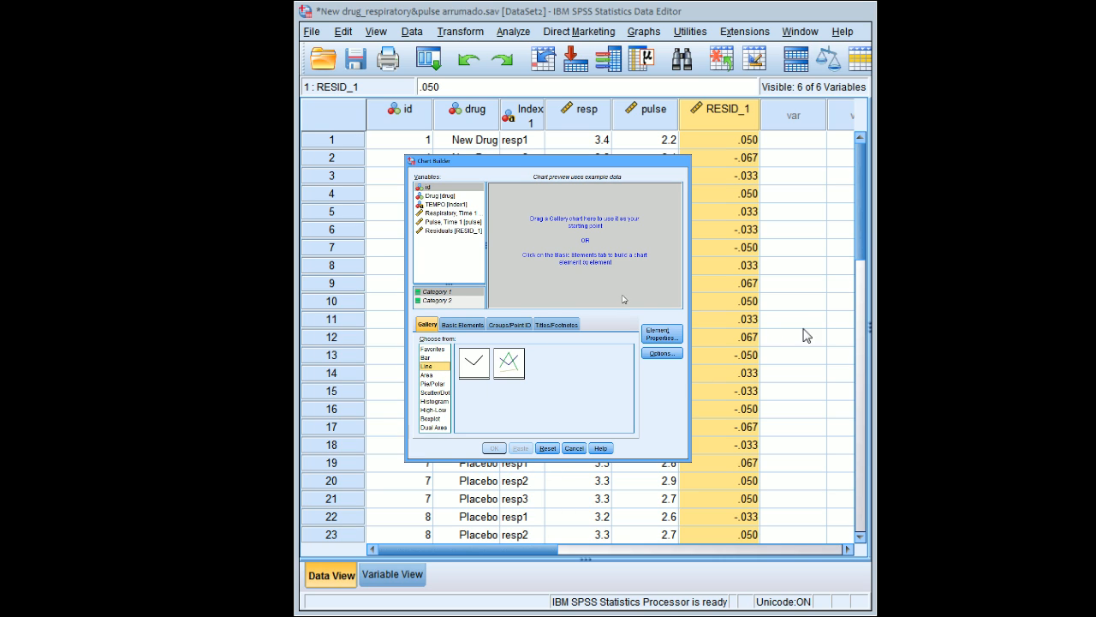
Create a multiple line chart with TEMPO on the X axis, Respiratory, Time 1 on the Y axis and id as line colour
left_click_drag(508, 363, 685, 248)
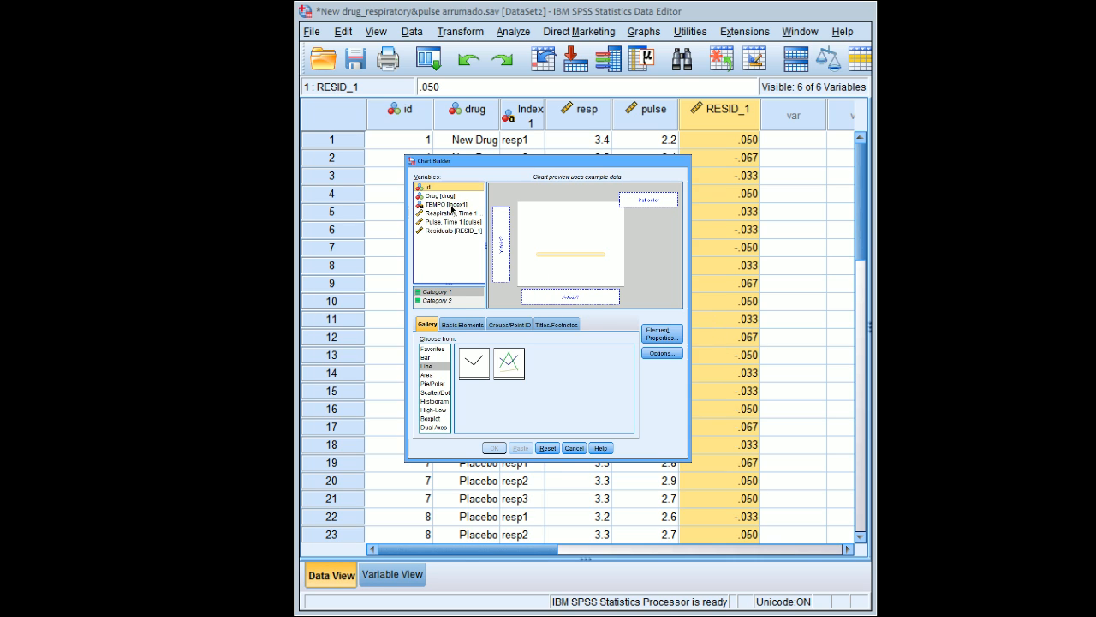
left_click_drag(451, 208, 565, 304)
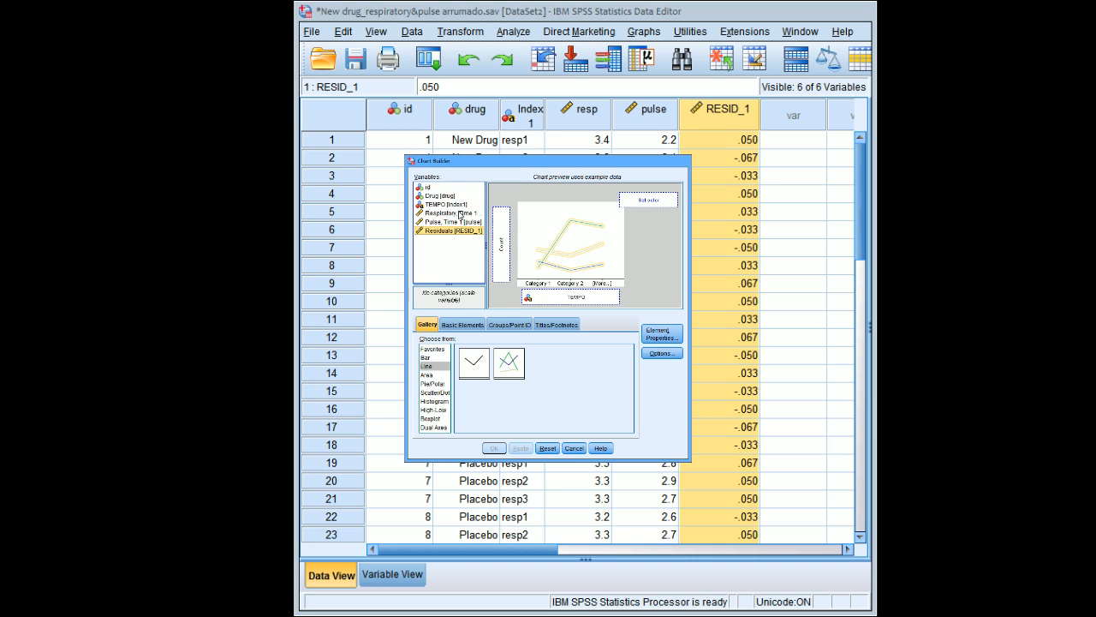
left_click_drag(461, 214, 503, 220)
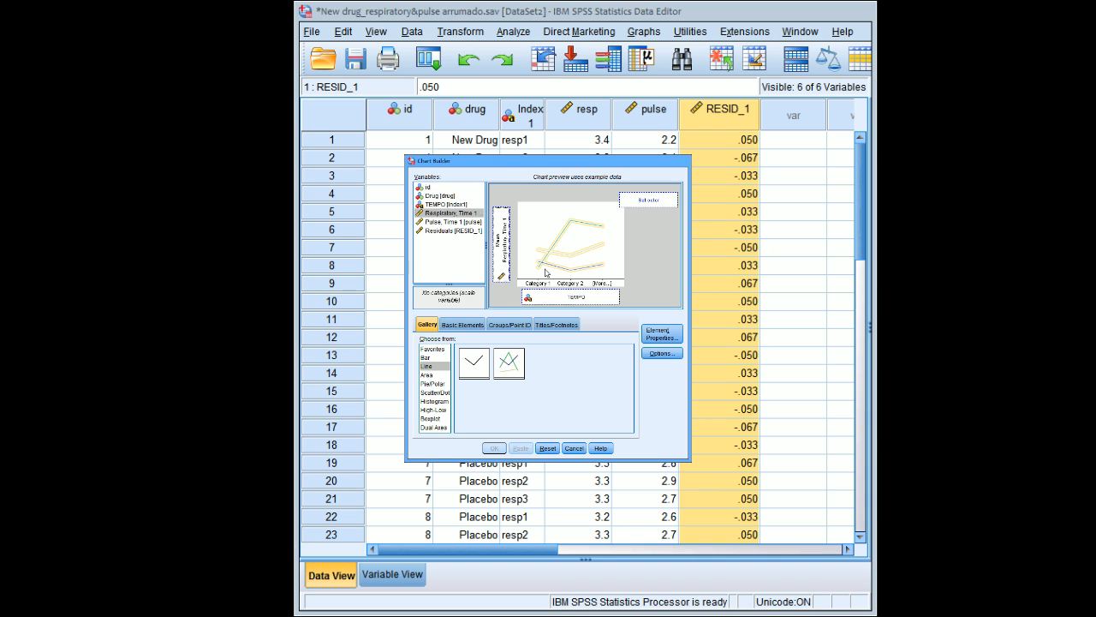
left_click(428, 186)
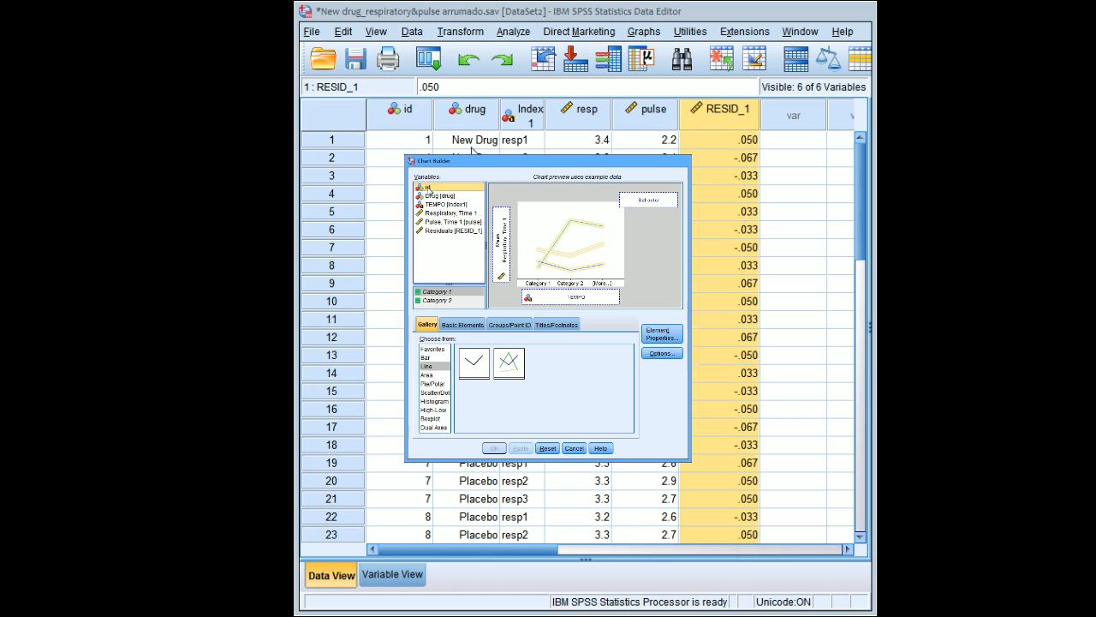
left_click_drag(427, 187, 630, 206)
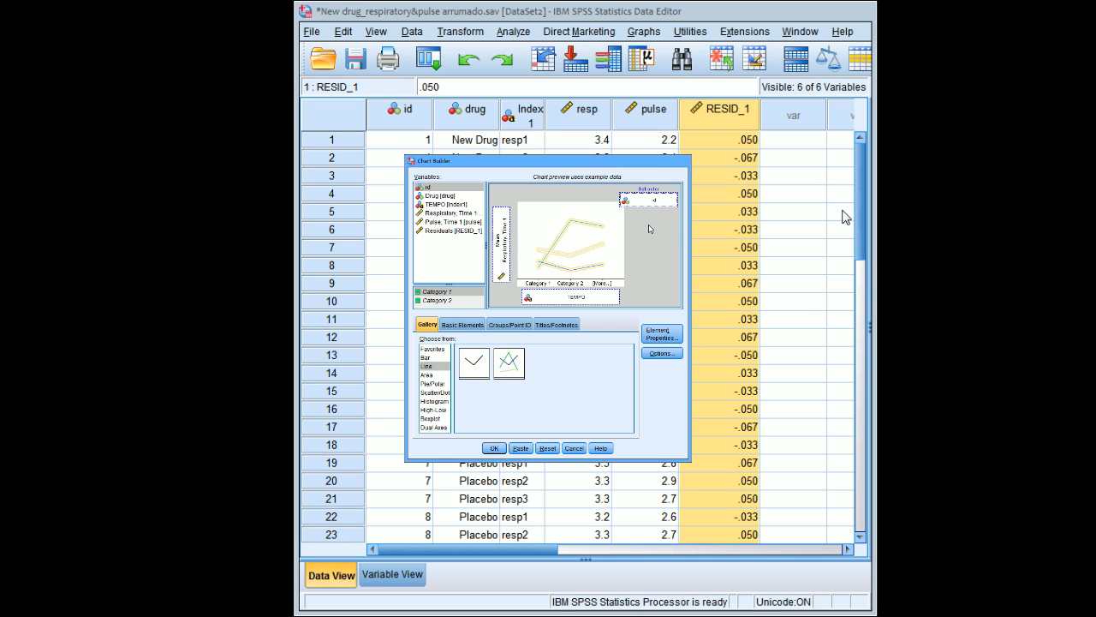
left_click(494, 447)
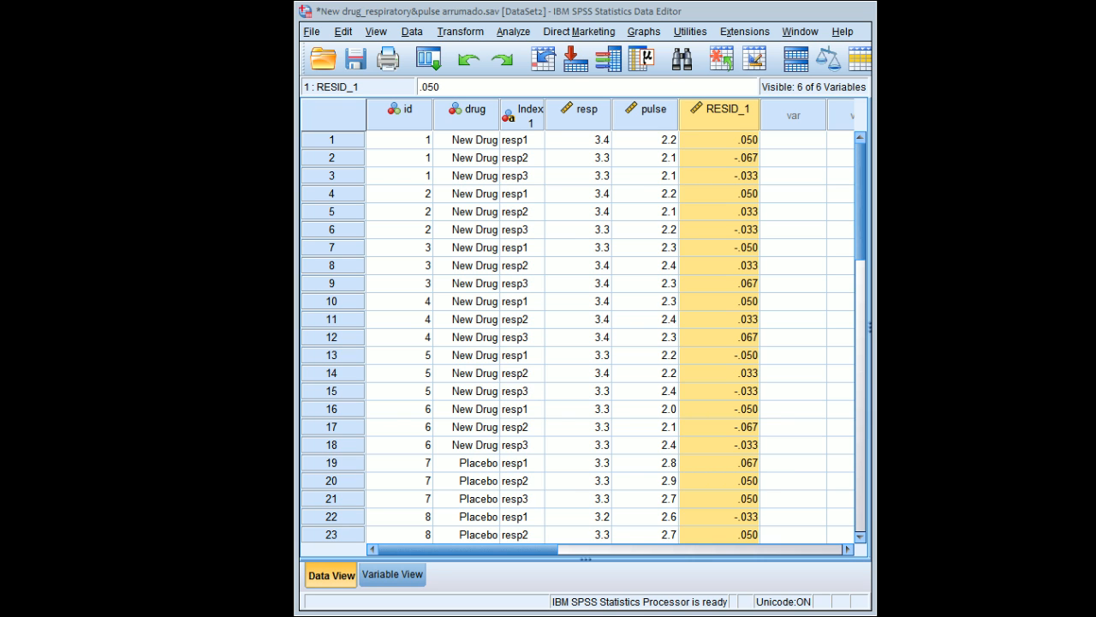
Switch to the SPSS Output Viewer, examine the line chart of Mean Respiratory over TEMPO by id, and select it
key("alt+Tab")
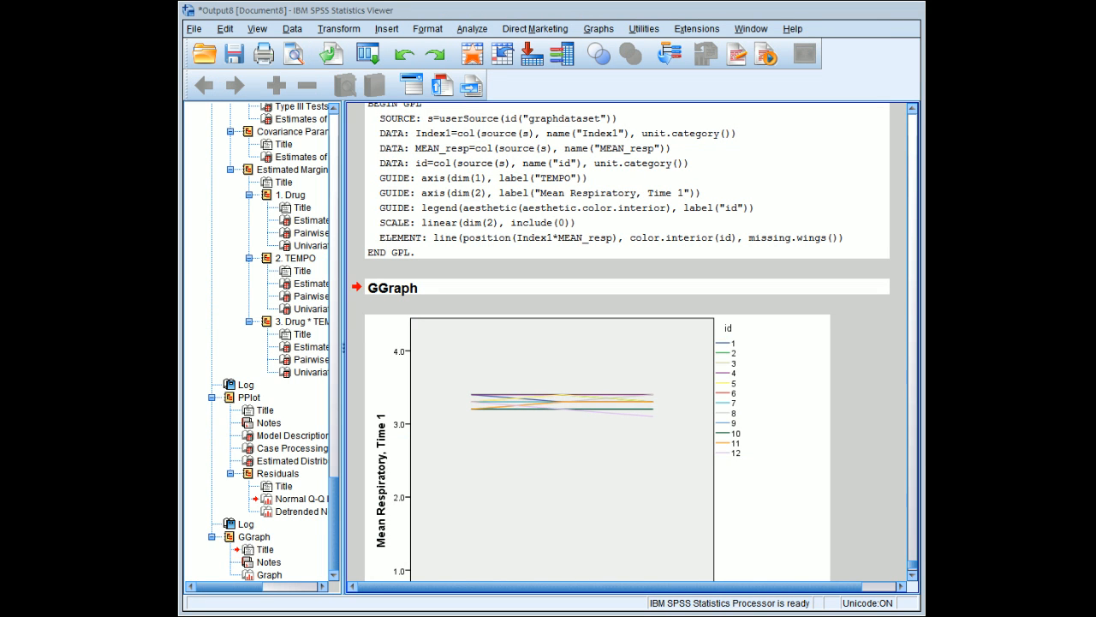
left_click(756, 283)
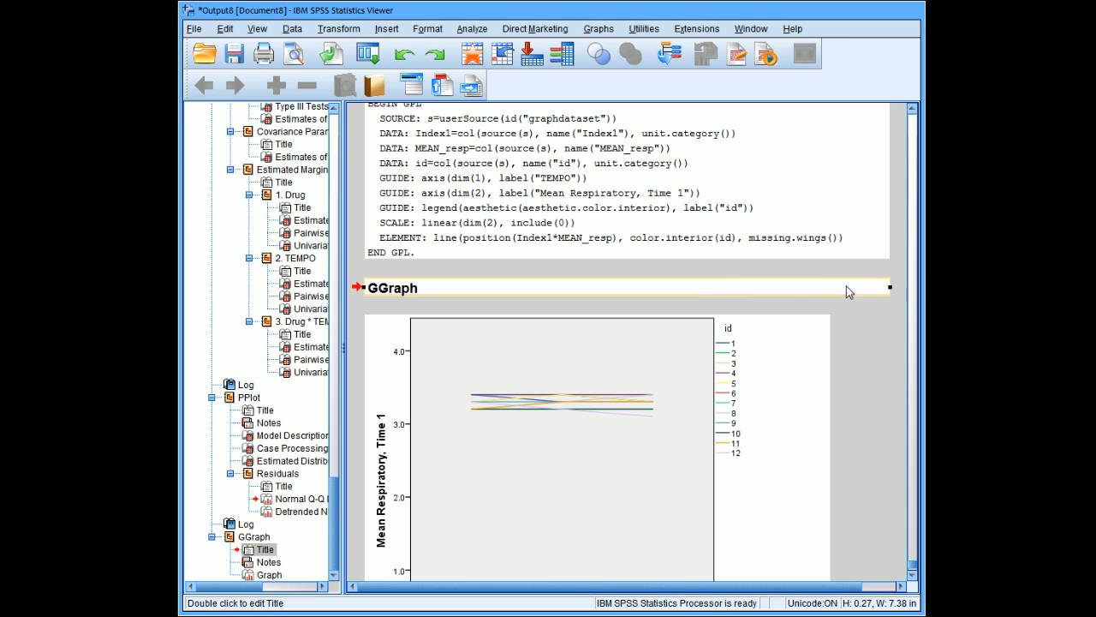
scroll(915, 570, "down", 3)
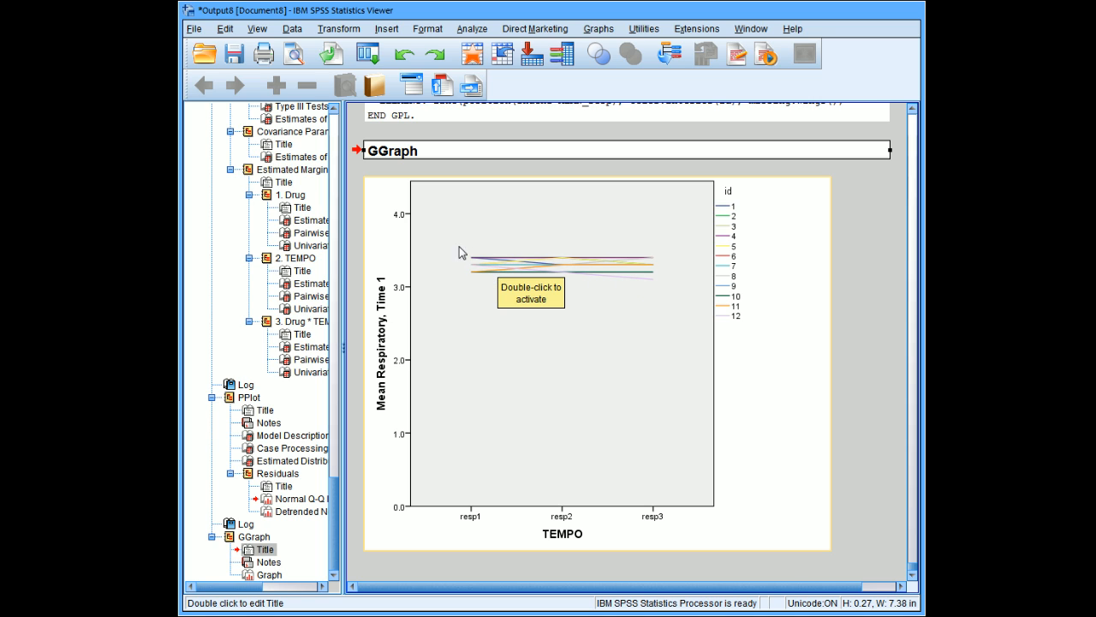
left_click(470, 221)
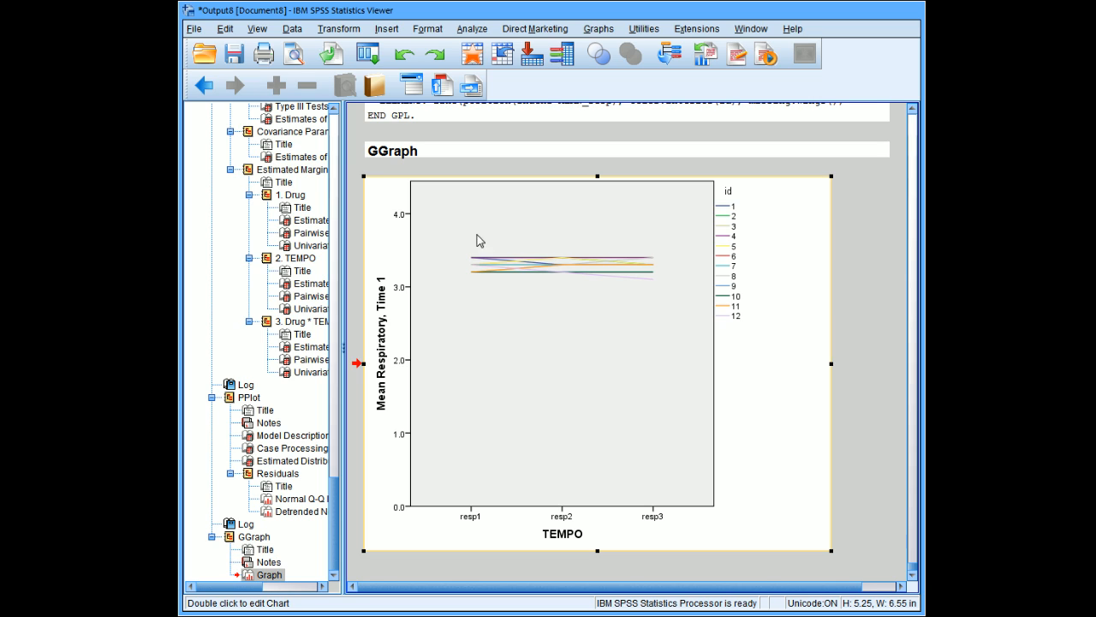